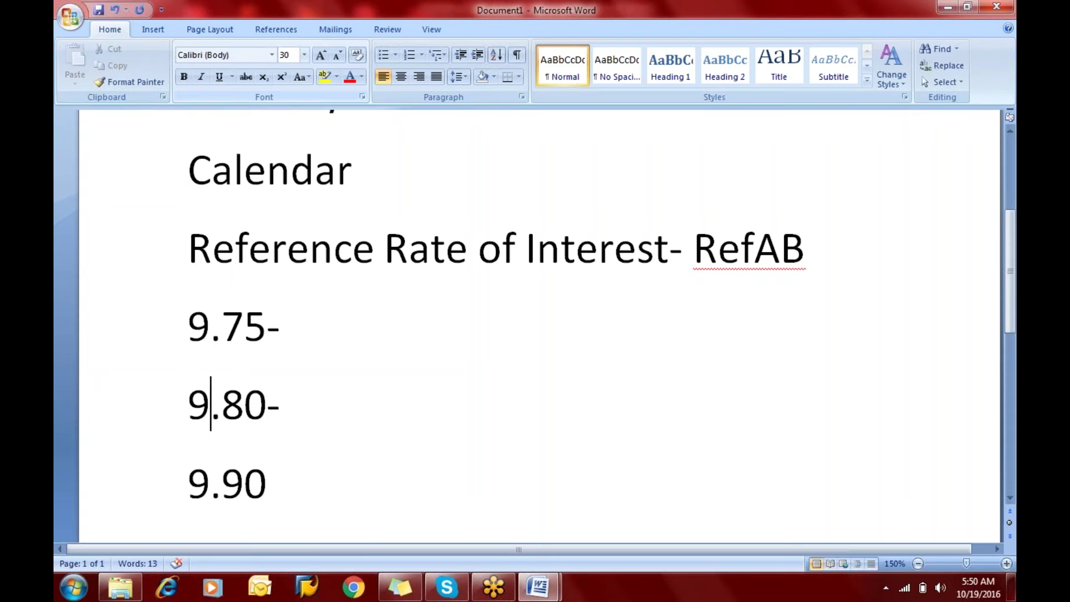
Step: Append "GL" after the dash on the 9.80 line
key(Right)
key(Right)
key(Right)
key(Right)
text(GL)
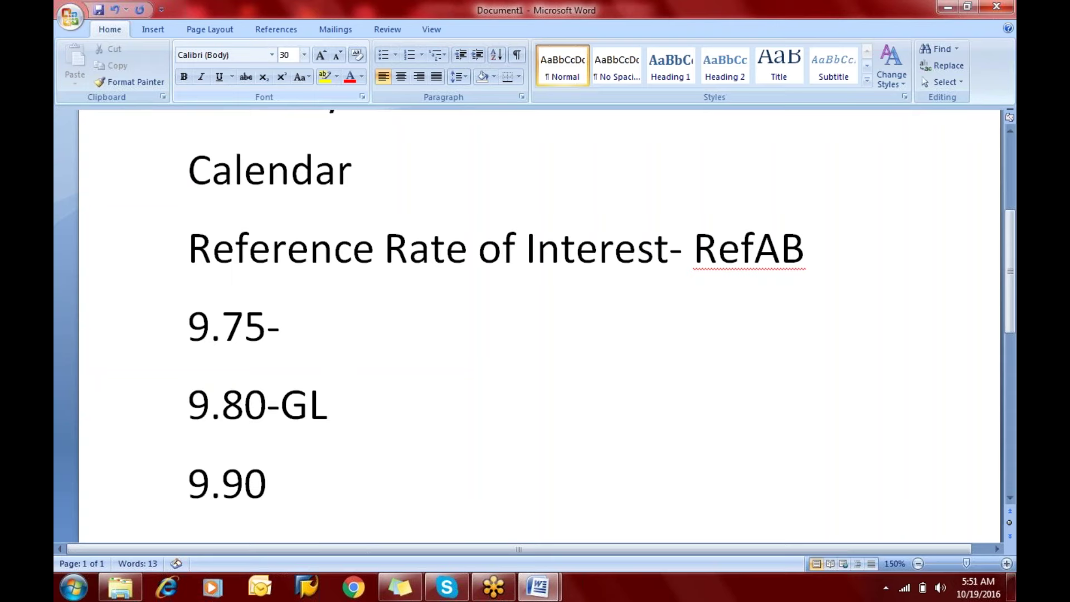
Step: Add the line "GL- Interest - Loan" below the 9.90 line, leaving a blank line between them
click(267, 482)
key(Return)
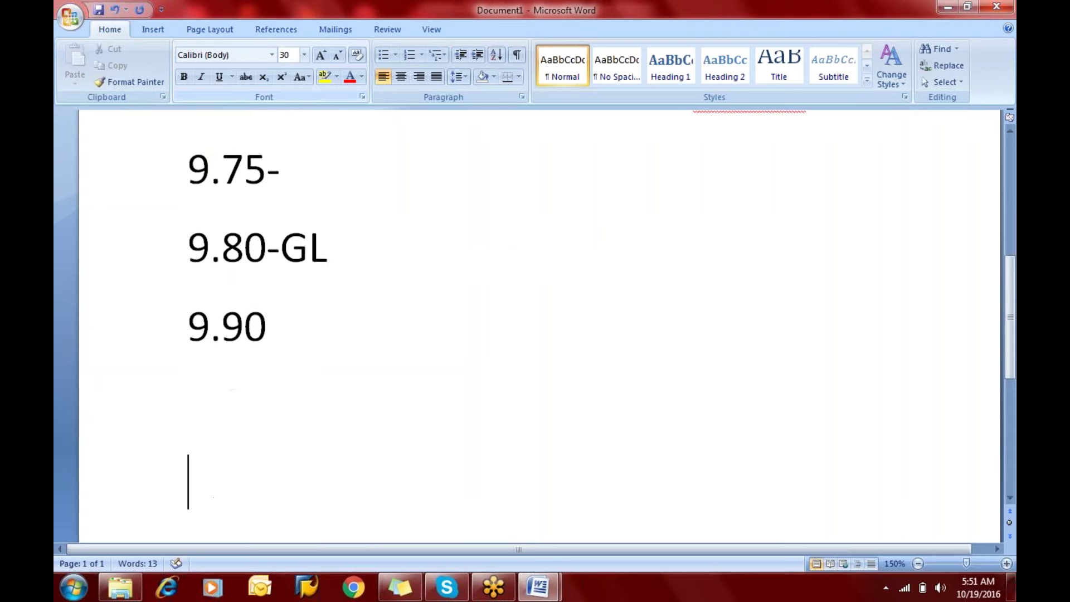
text(GL)
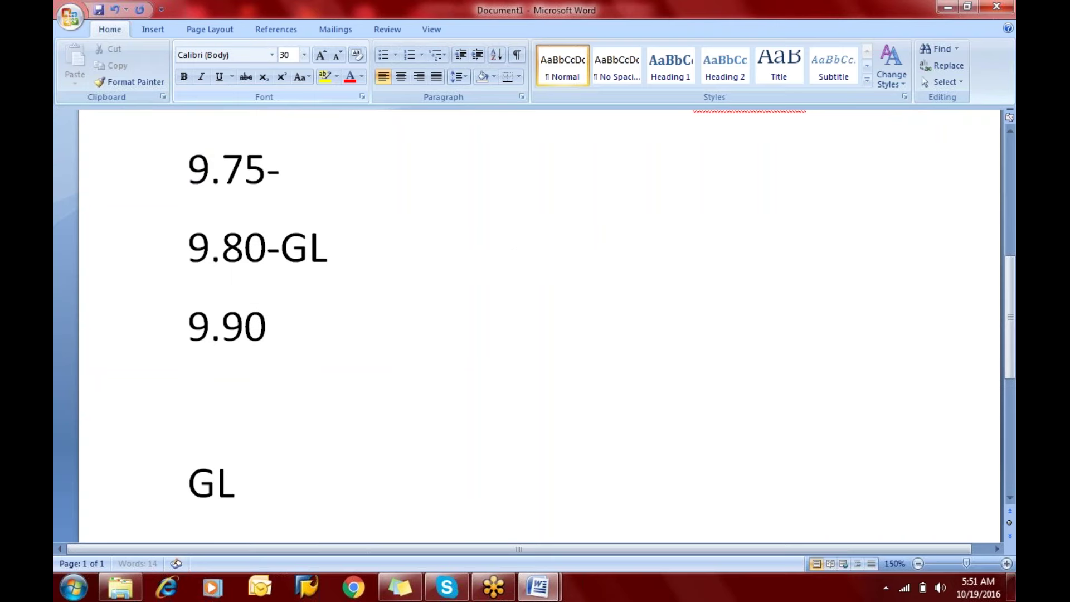
text(- Int)
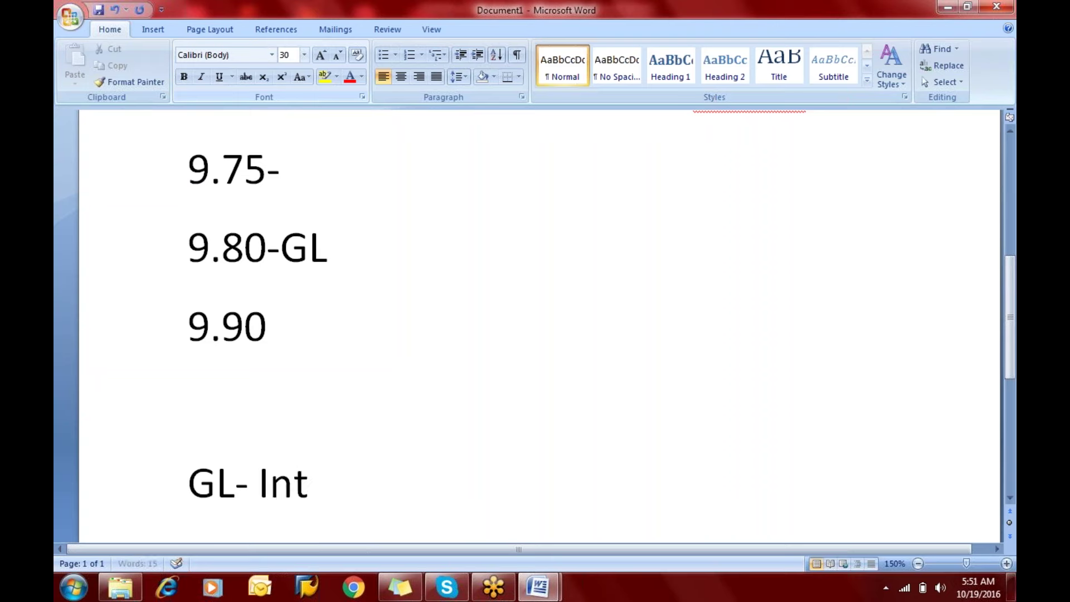
text(erest - Loan)
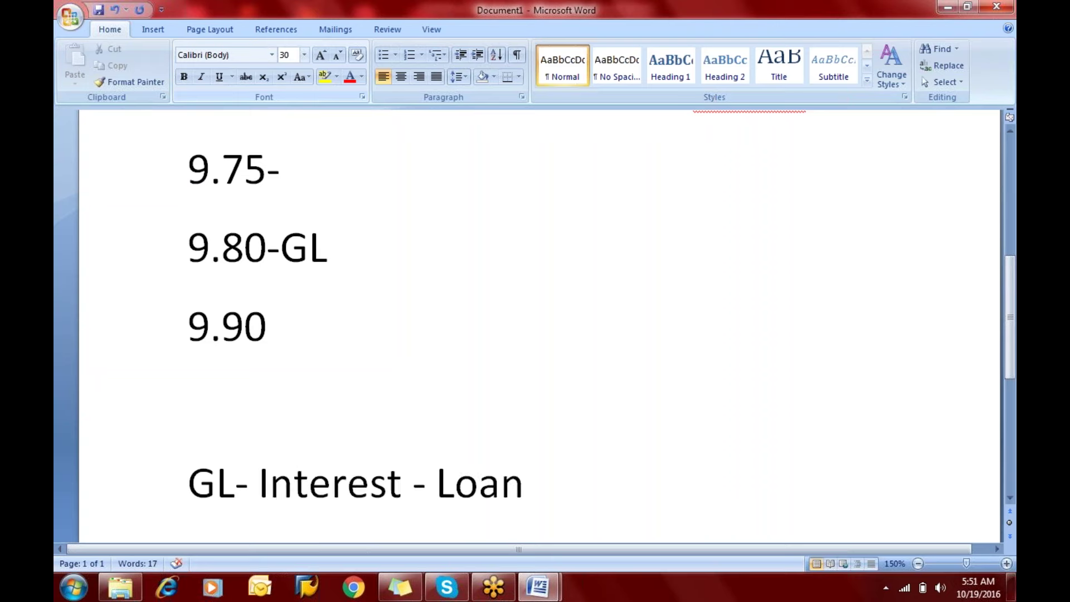
Step: Compare the Interest Calculations procedure in the GENERAL LEDGER document with the interest indicator and reference rate notes in Document1
key(alt+Tab)
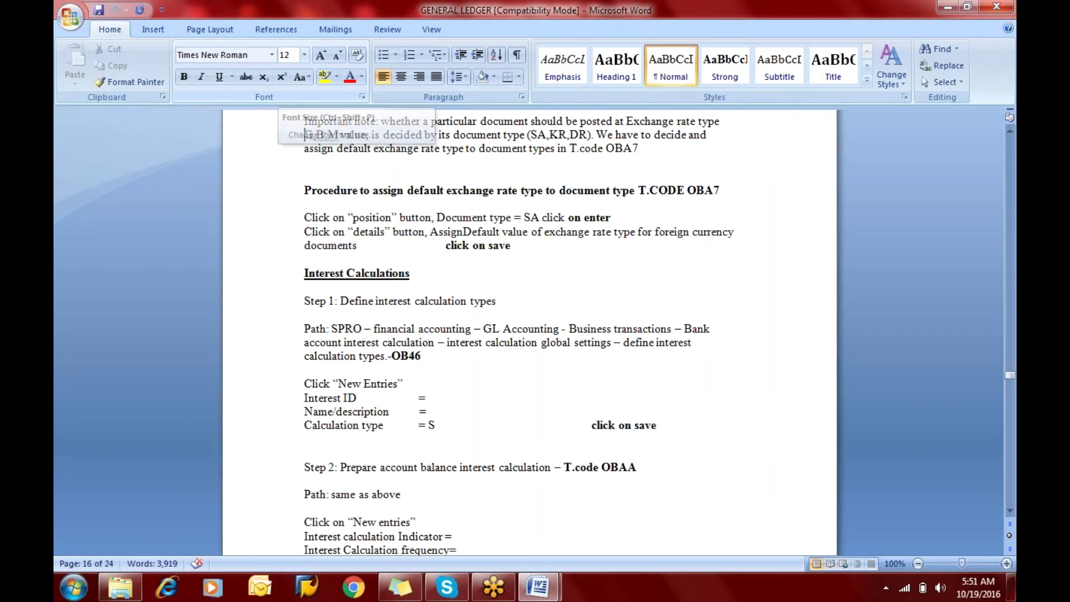
key(Down)
key(Down)
key(Down)
key(Down)
key(alt+Tab)
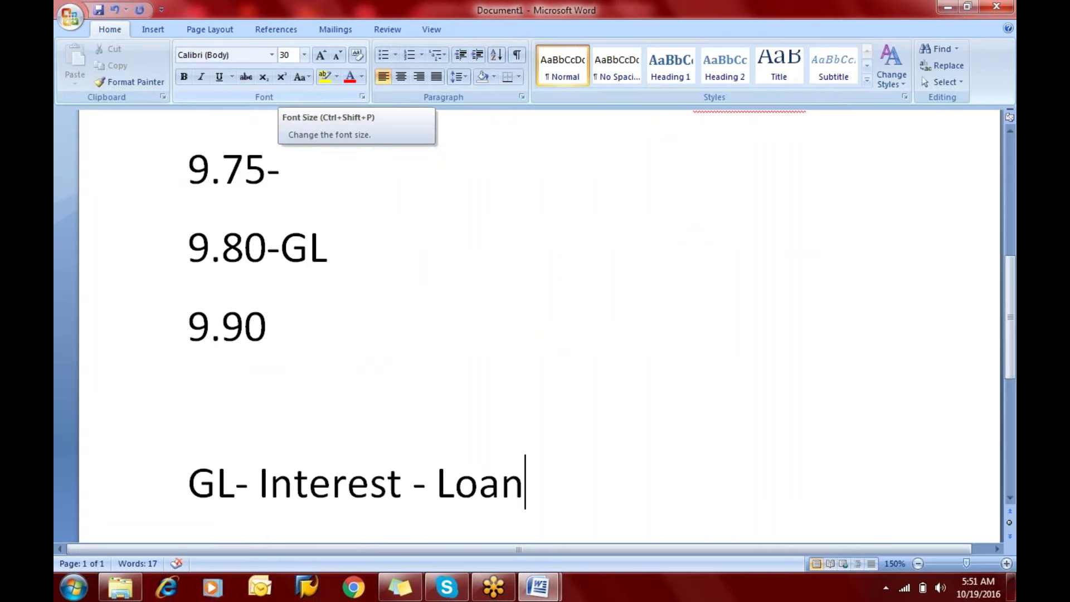
key(Up)
scroll(516, 137, up, 4)
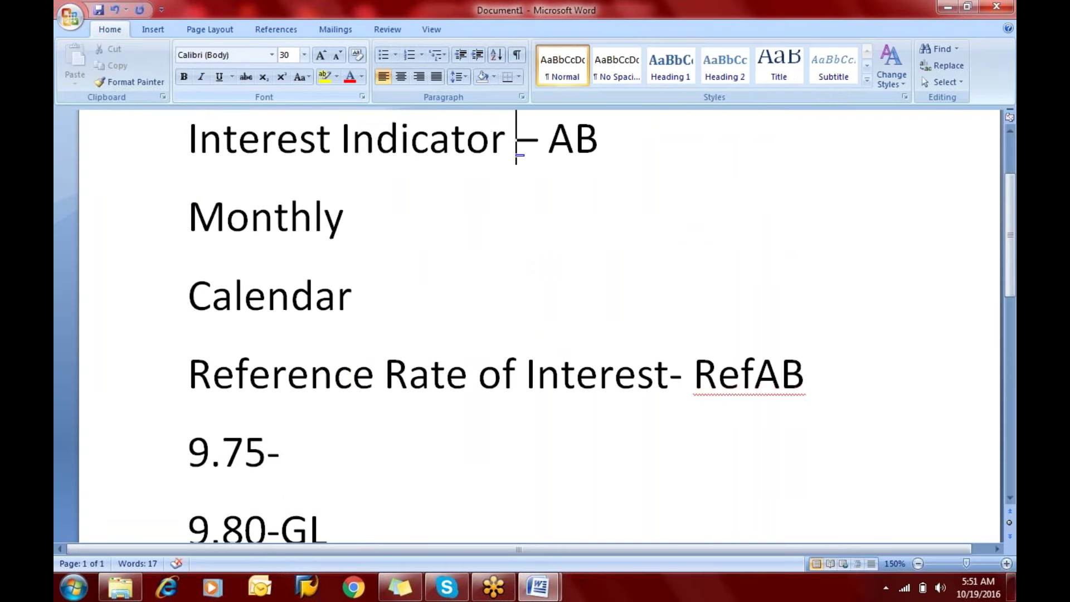
key(alt+Tab)
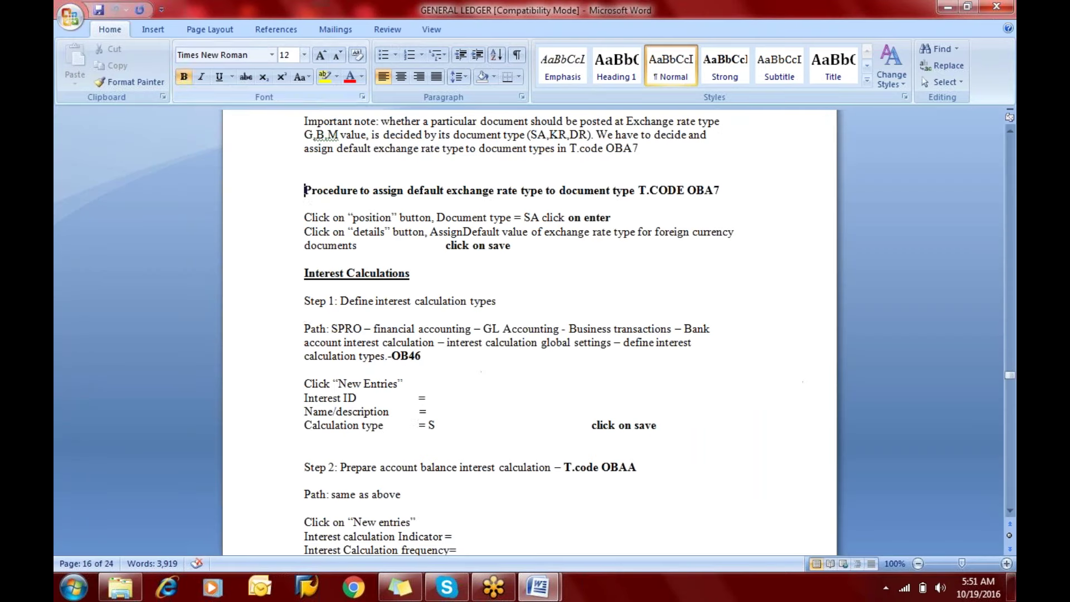
key(Down)
key(Down)
key(Down)
key(Down)
key(Down)
key(Down)
key(Down)
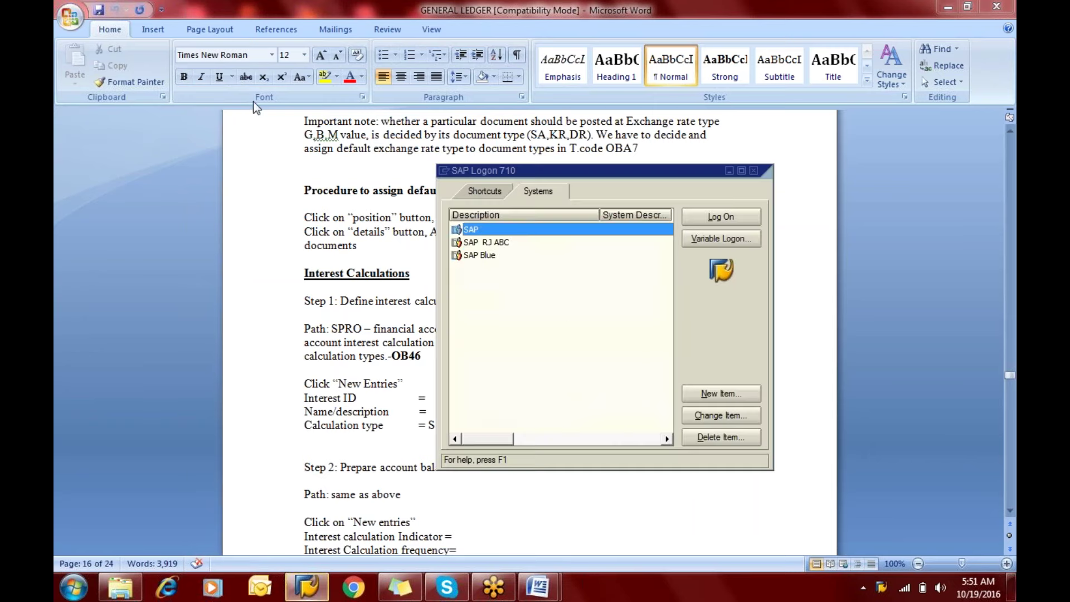
Step: Log on to the SAP system from SAP Logon, choosing the saved user name and entering the account password
click(701, 215)
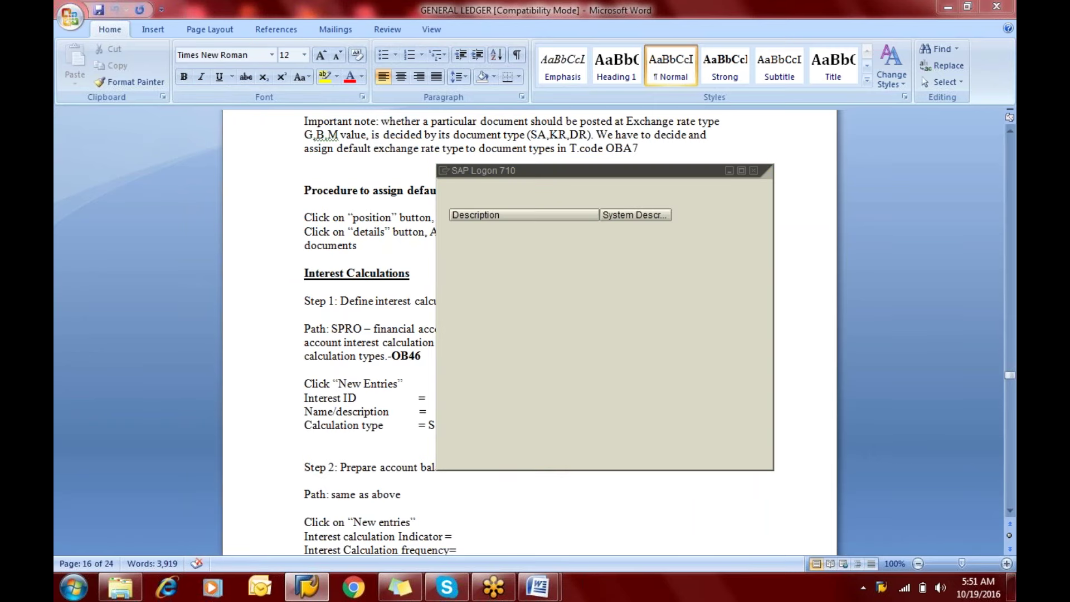
text(ji)
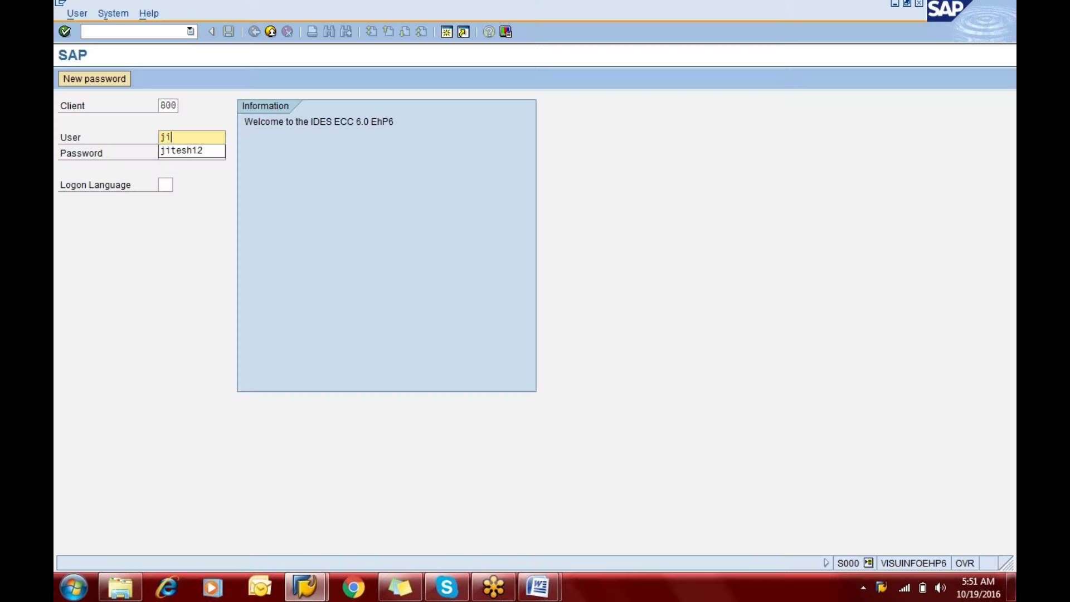
key(BackSpace)
key(BackSpace)
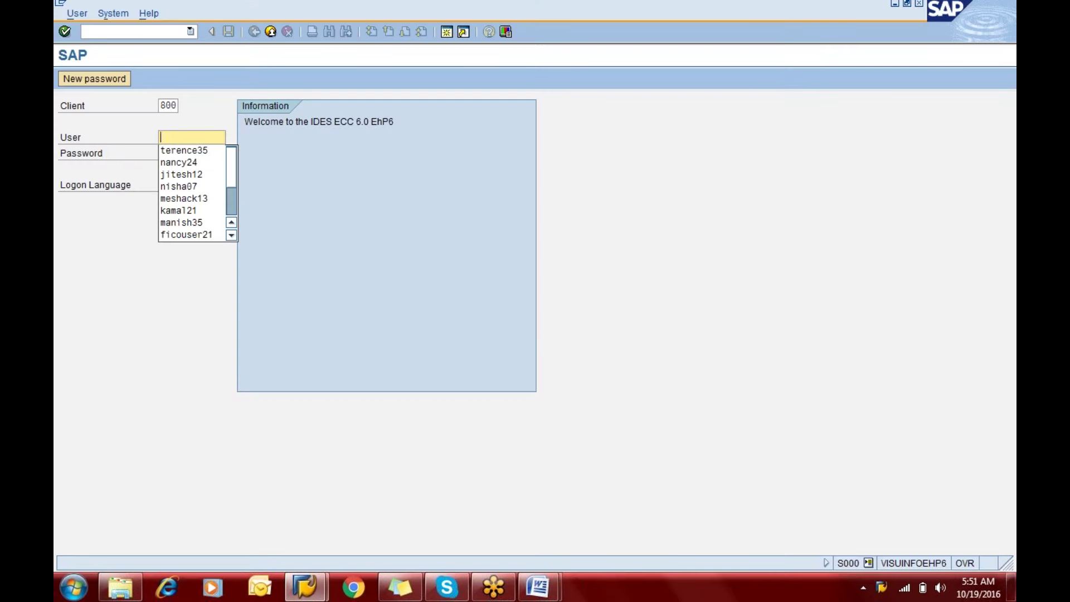
key(Down)
key(Down)
key(Down)
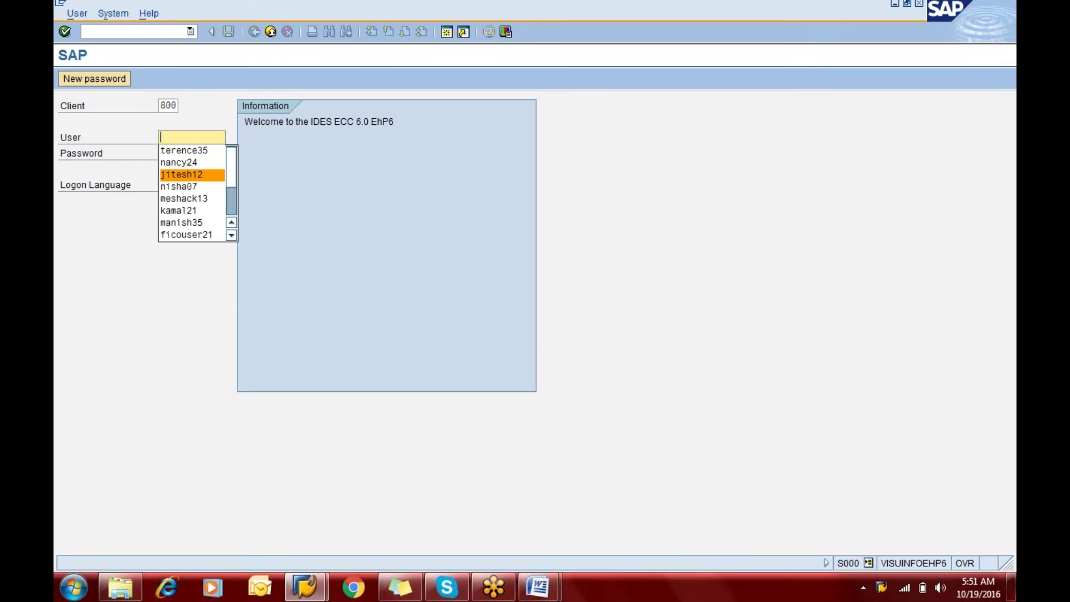
key(Tab)
text(*************)
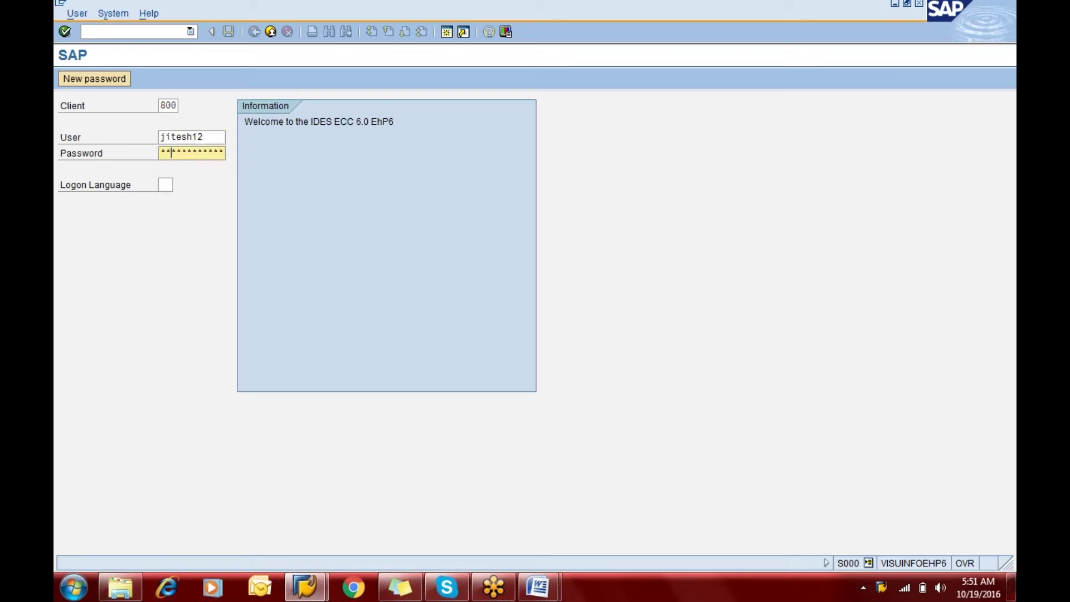
key(Return)
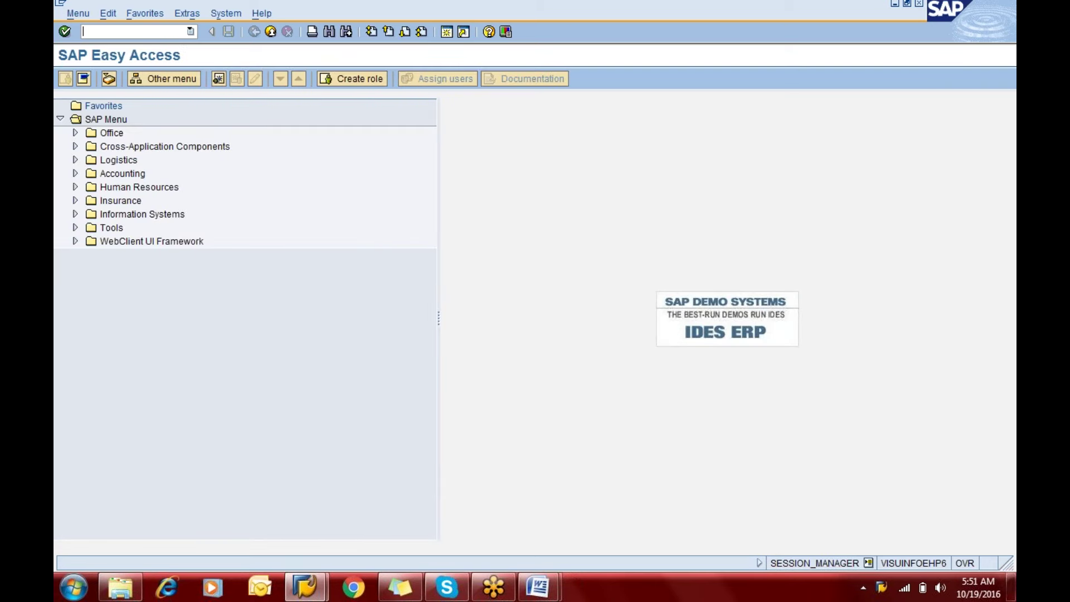
Step: Display the SAP Reference IMG and expand Financial Accounting, General Ledger Accounting, Business Transactions, Bank Account Interest Calculation down to Interest Calculation Global Settings
key(alt+Tab)
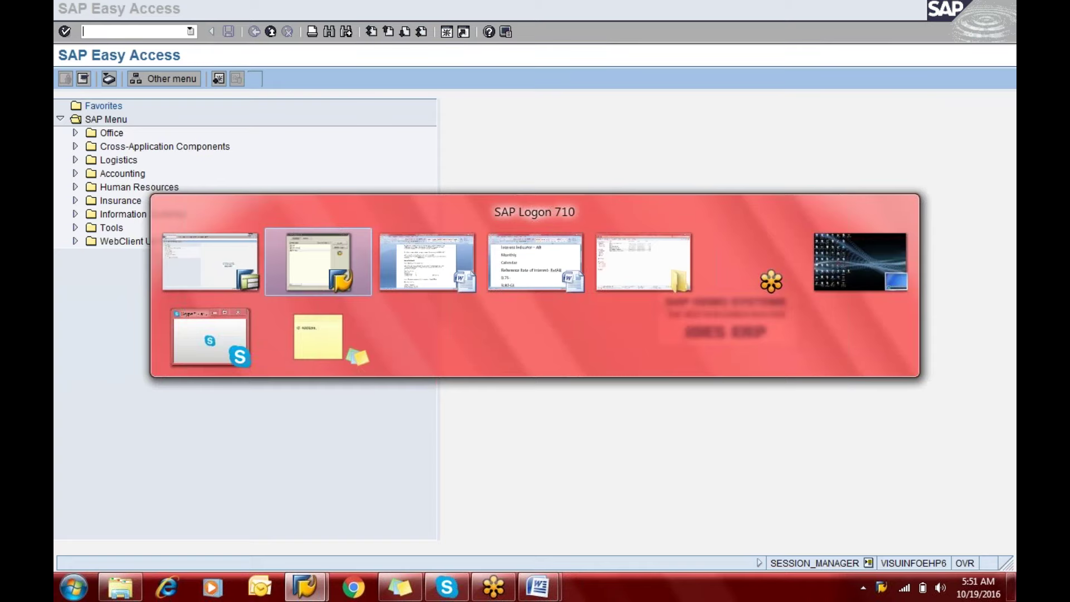
key(alt+Tab)
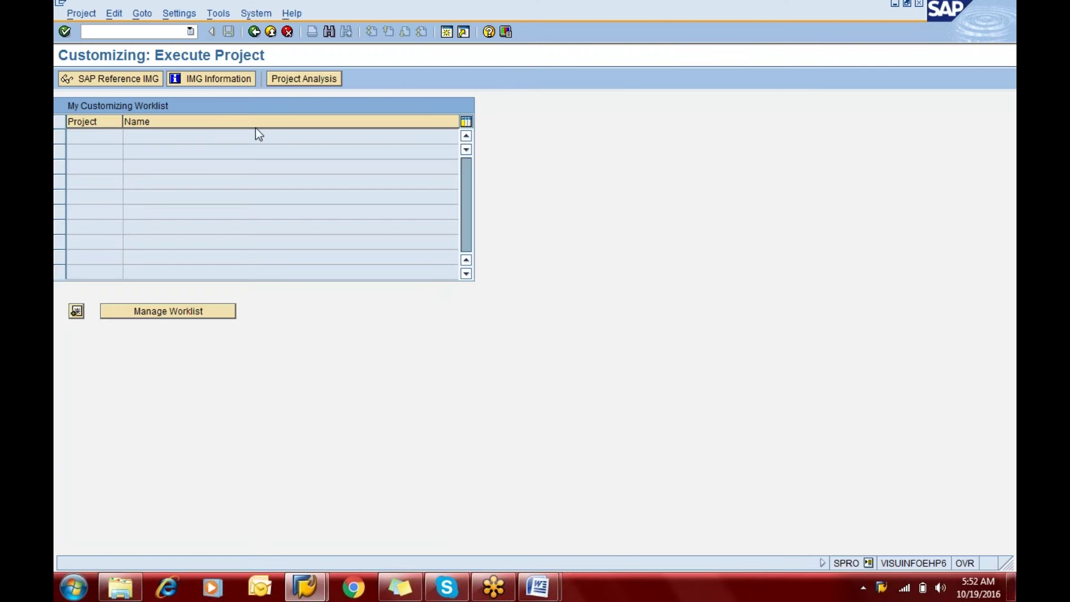
click(102, 79)
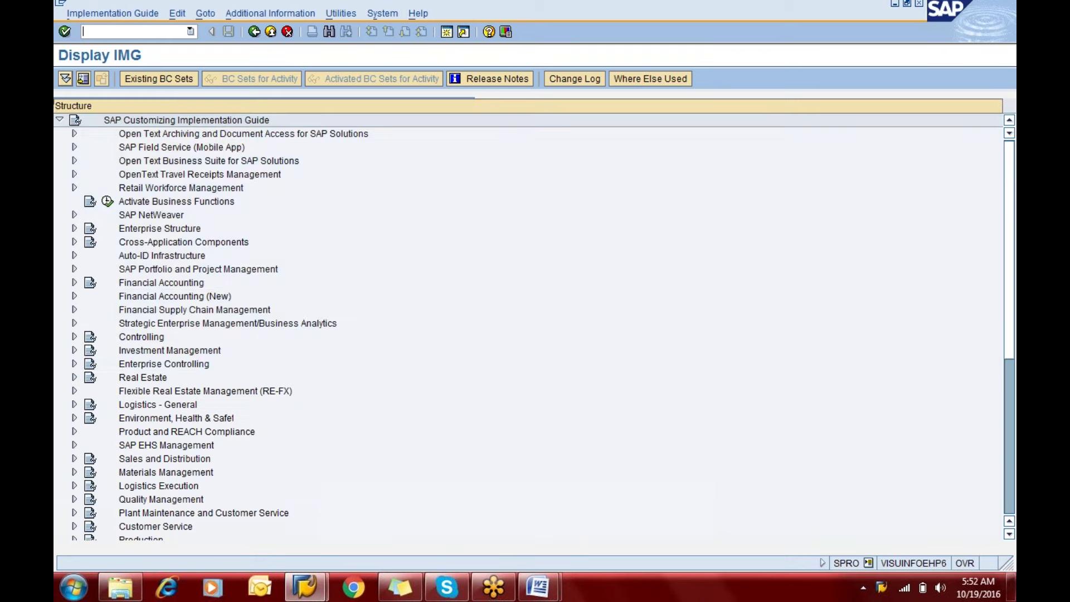
click(73, 284)
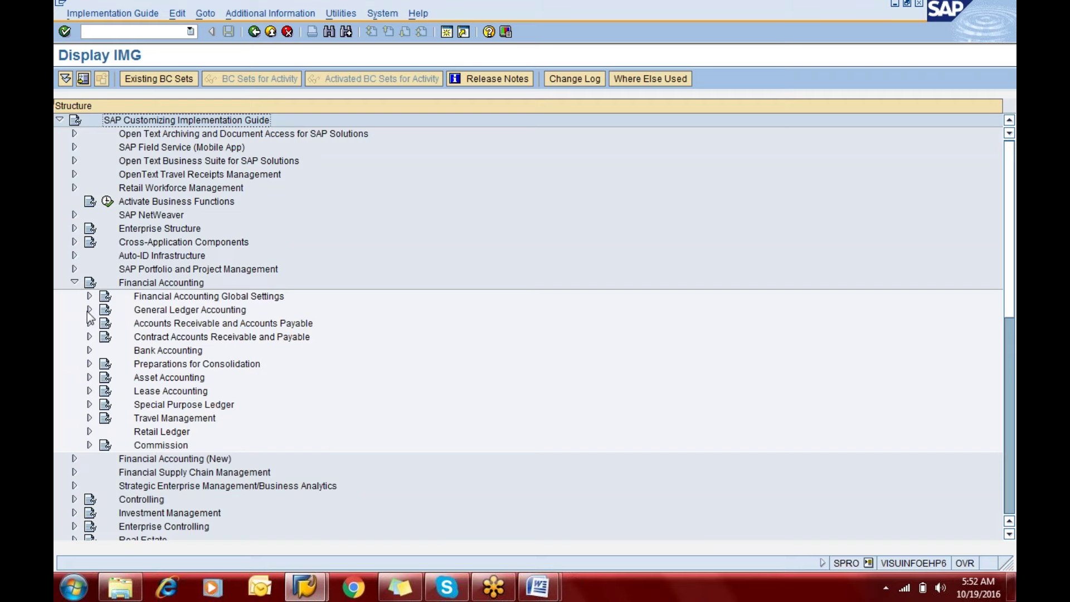
click(90, 310)
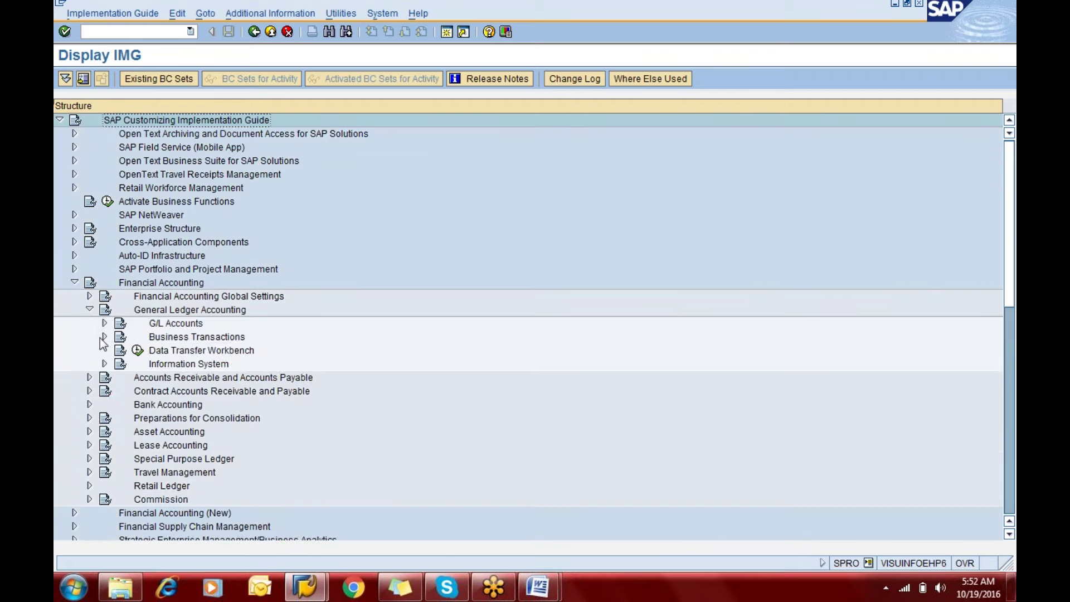
click(103, 337)
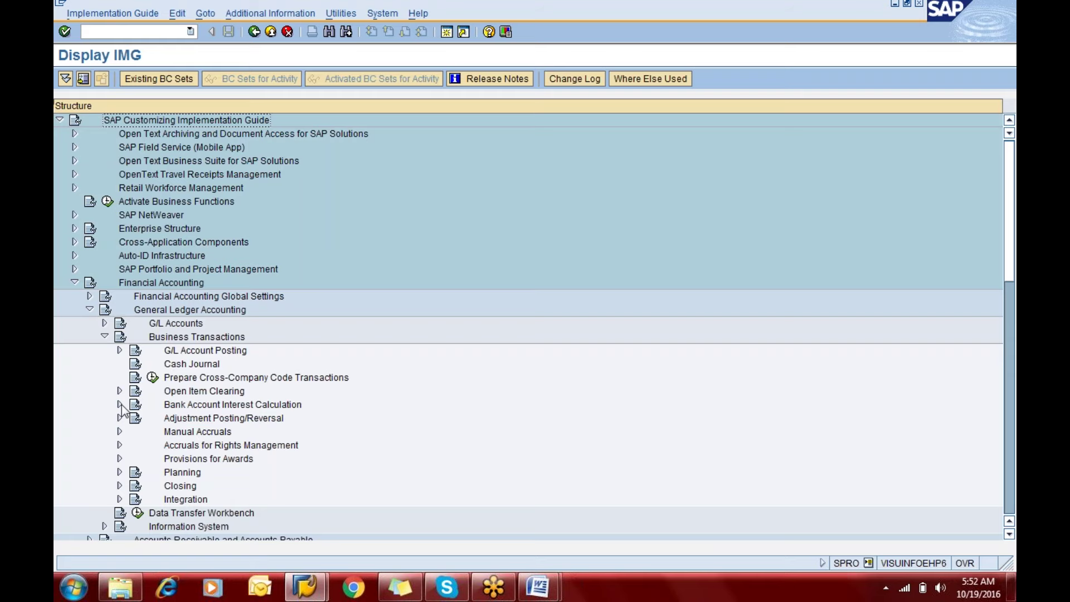
click(120, 405)
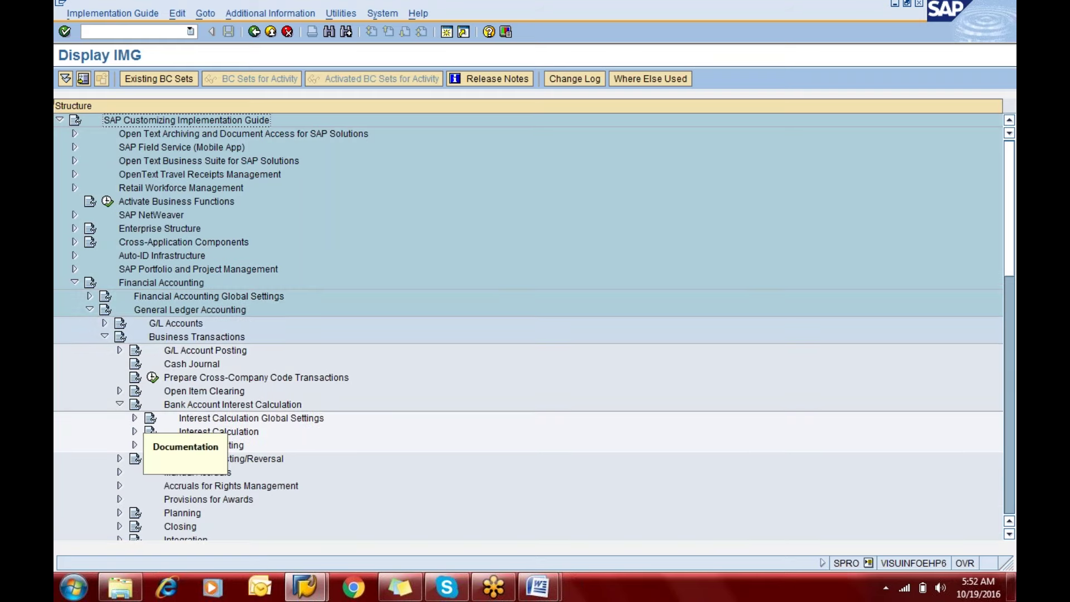
click(134, 417)
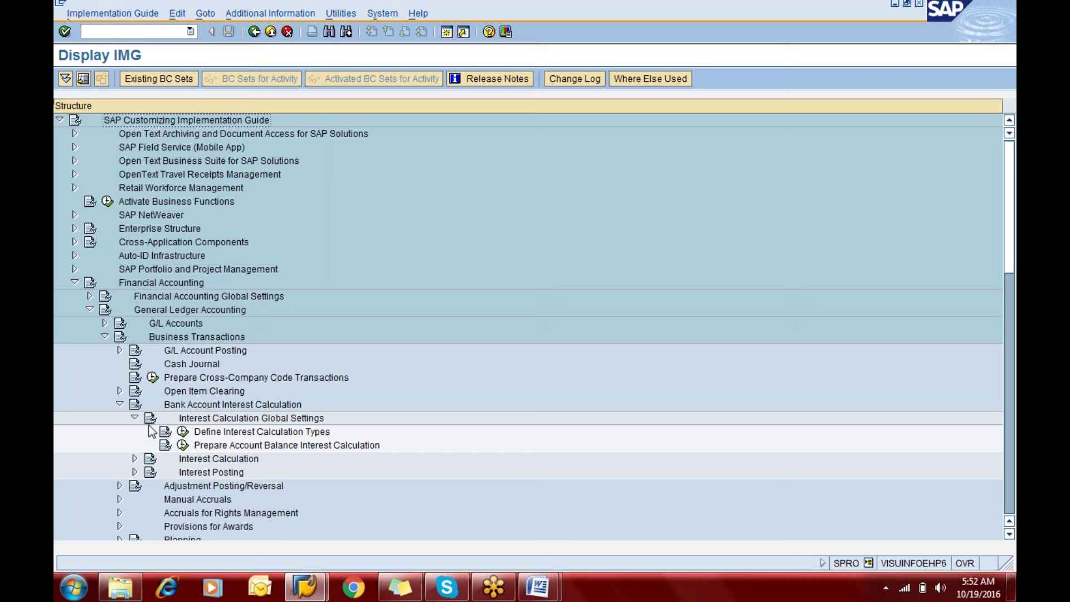
Step: Execute Define Interest Calculation Types and create a new entry with interest ID "er" and name "In"
click(184, 433)
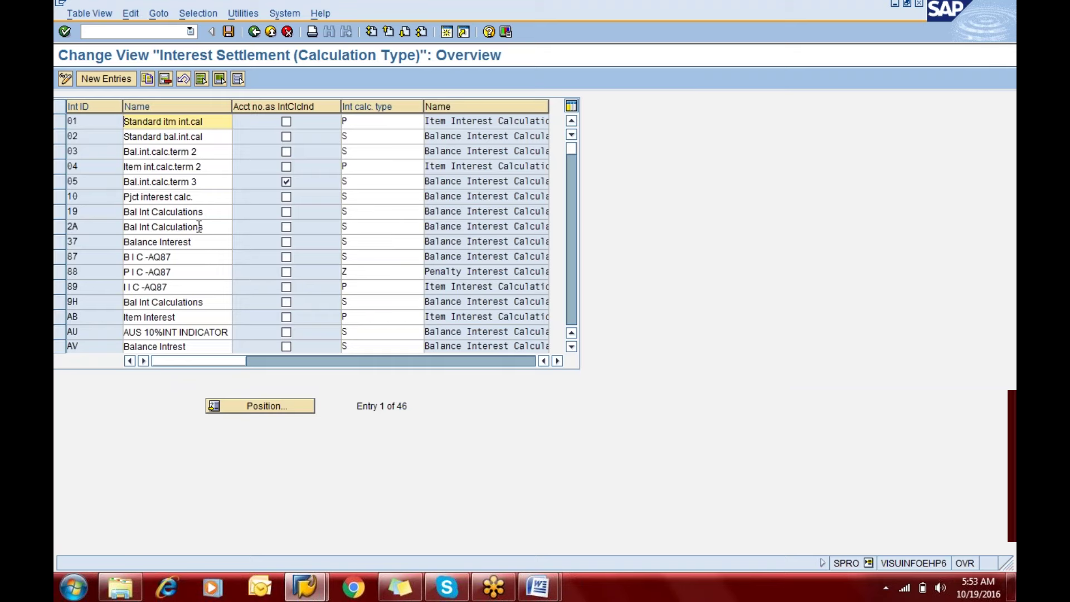
click(98, 81)
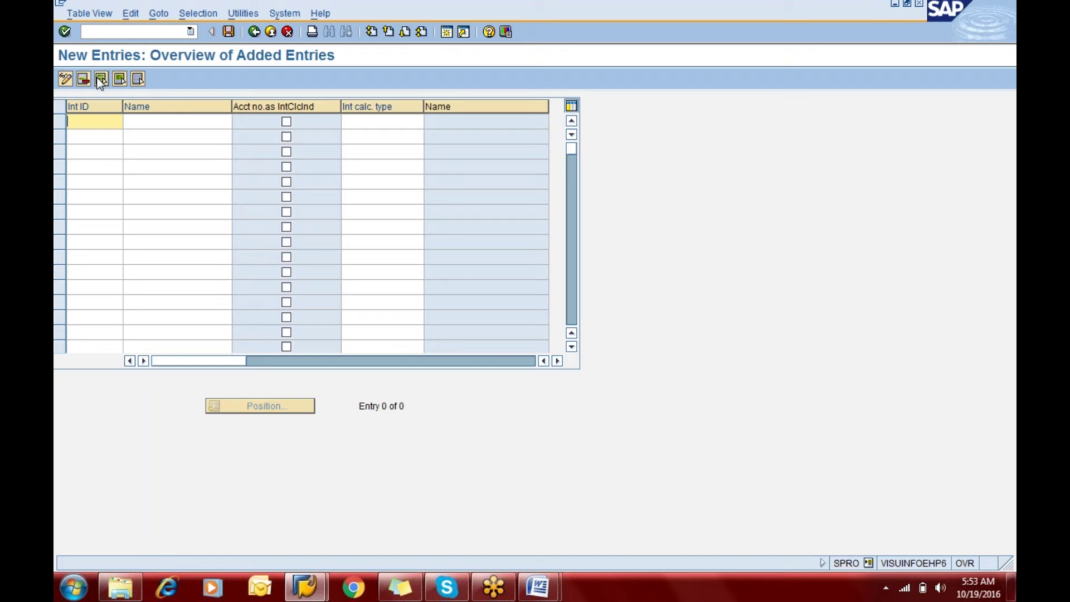
text(er)
key(Tab)
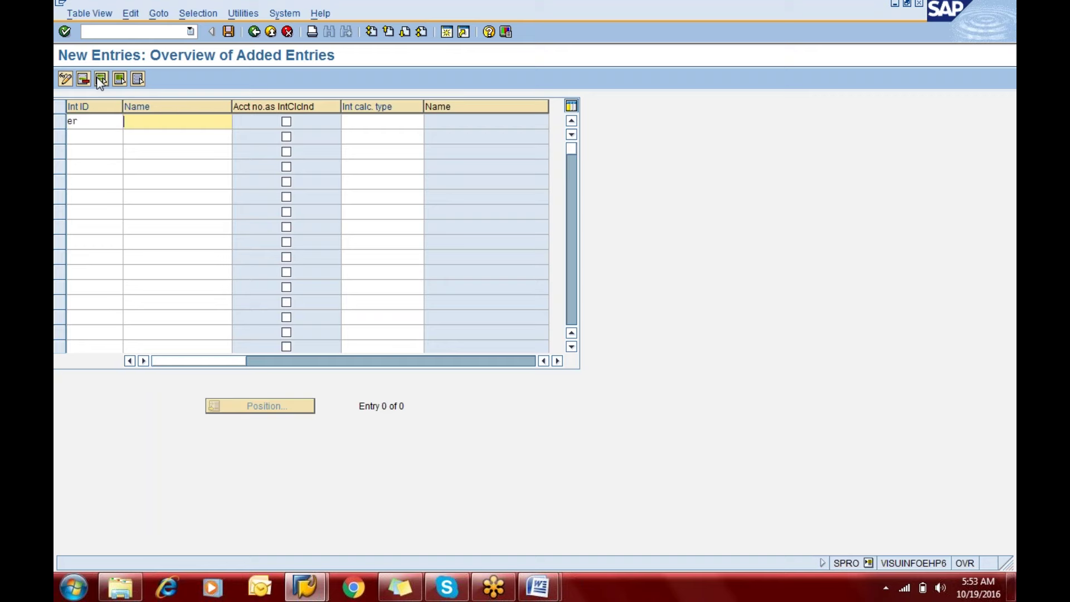
text(In)
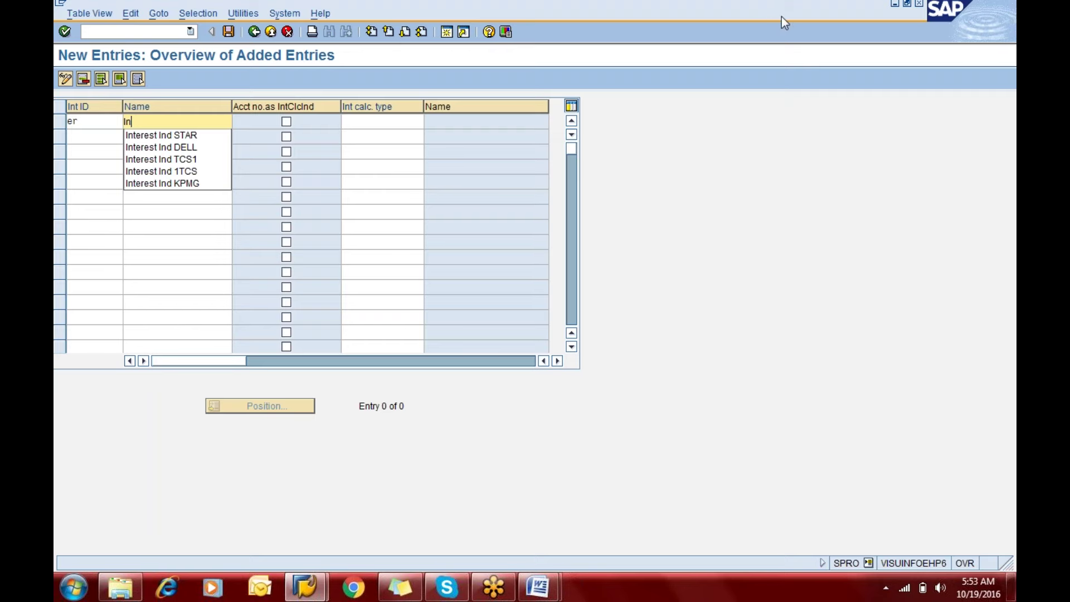
key(Return)
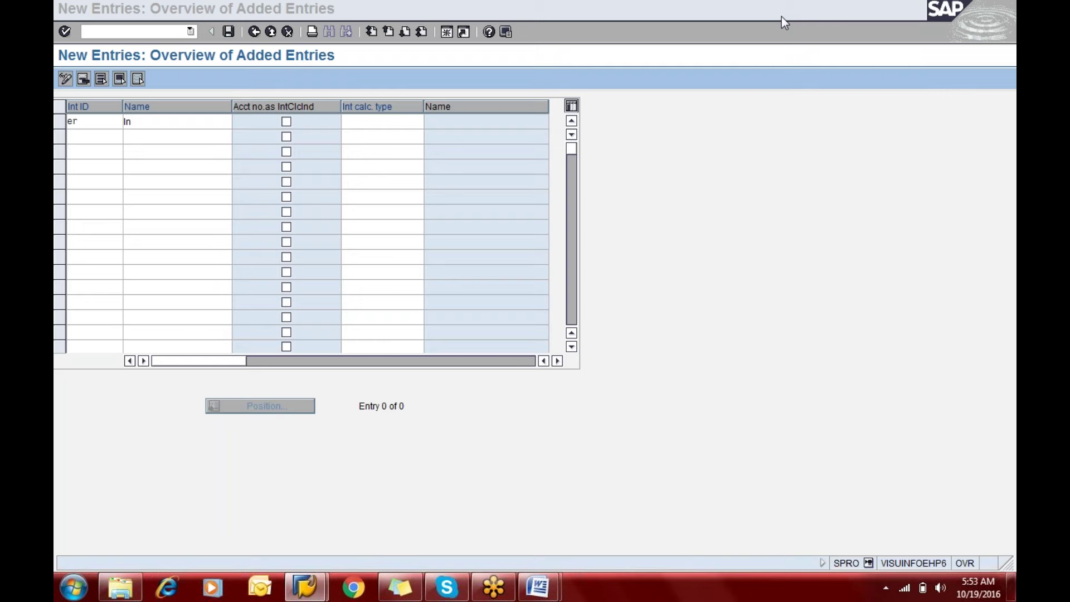
Step: Assign interest calculation type S (Balance Interest Calculation) to the new entry and save it, accepting the customizing request
click(413, 123)
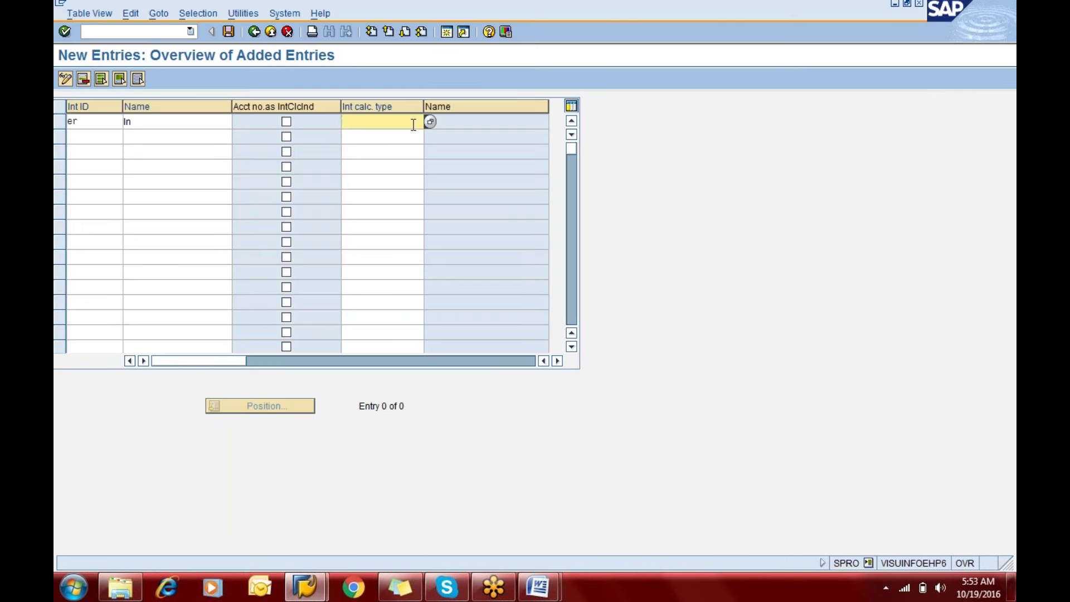
key(F4)
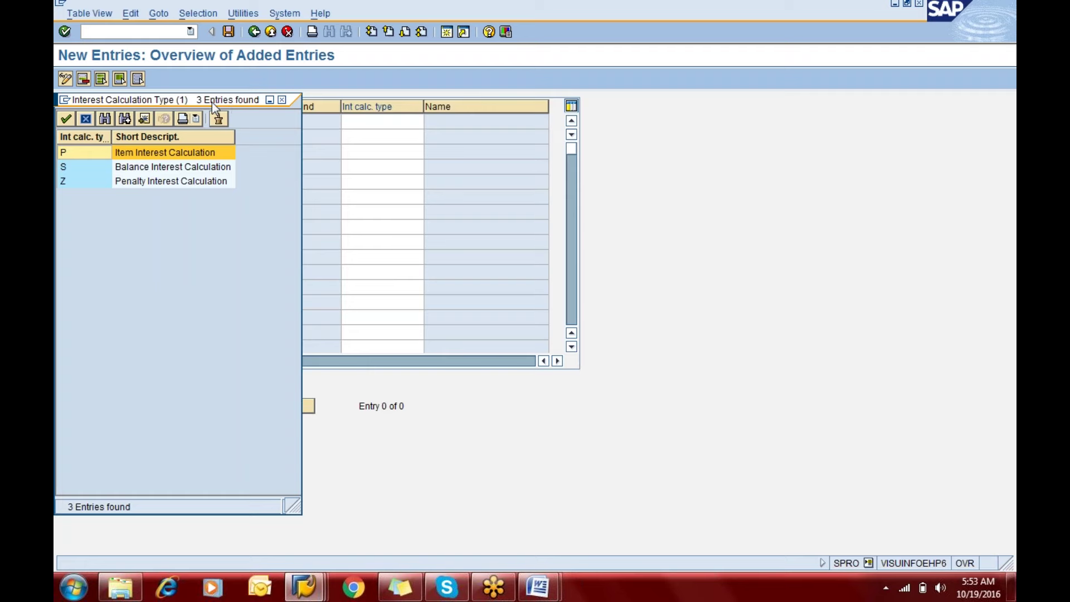
click(138, 169)
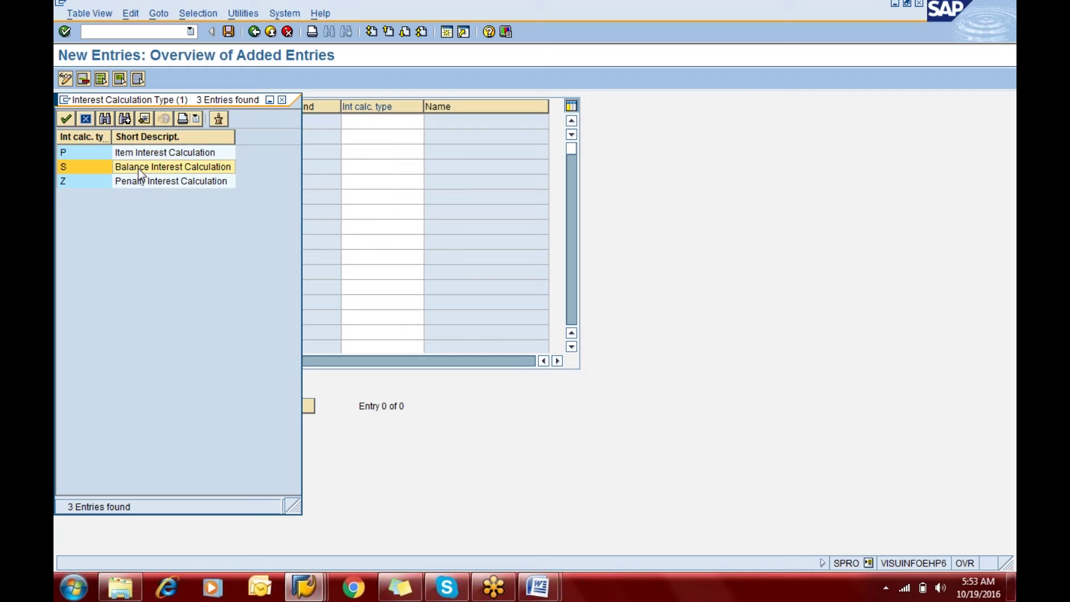
double_click(138, 169)
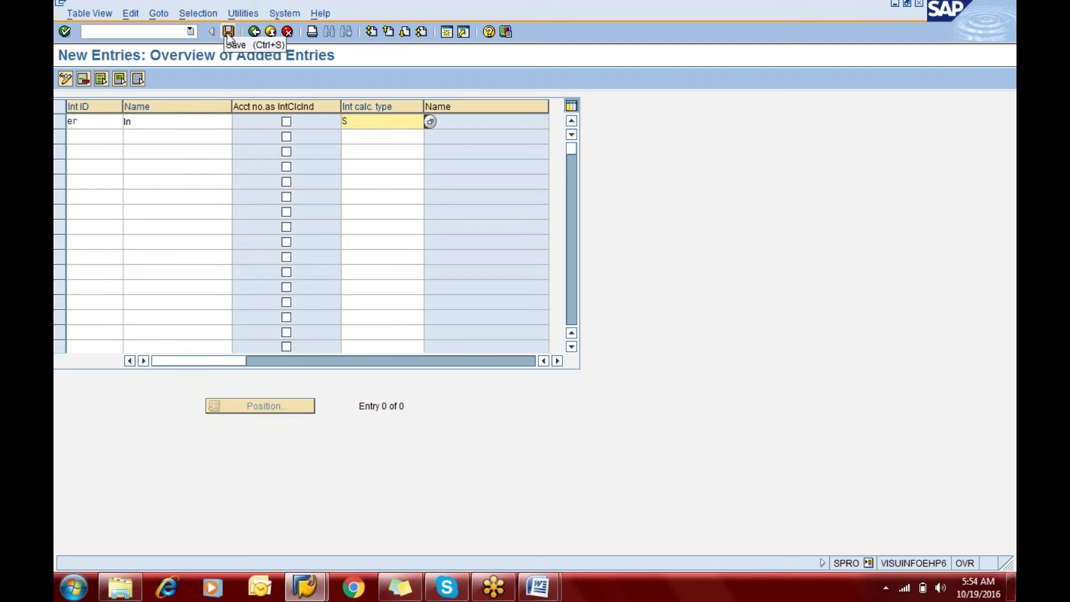
click(226, 33)
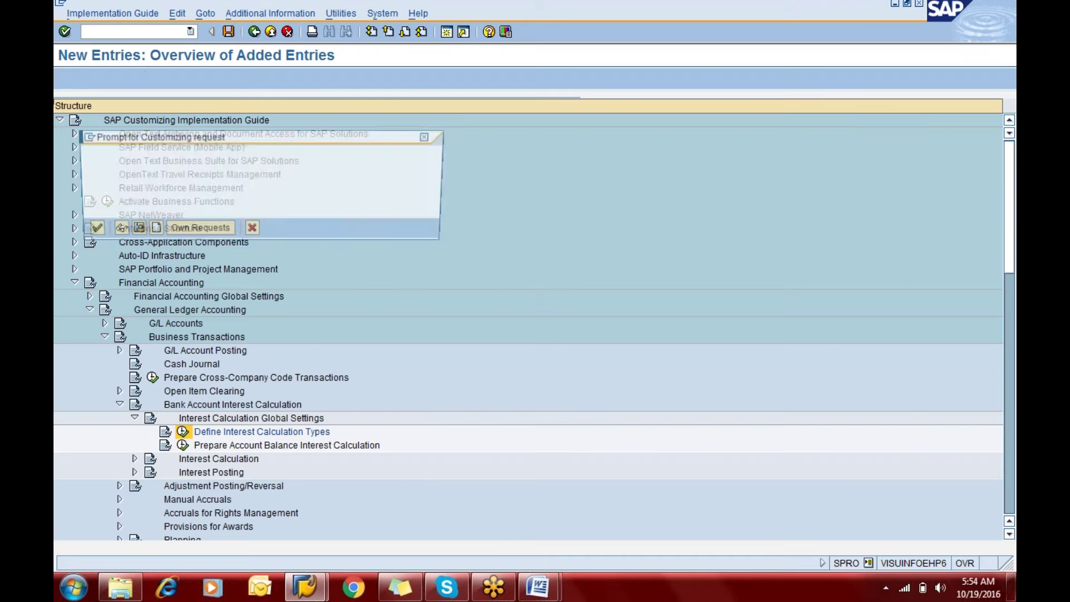
key(Return)
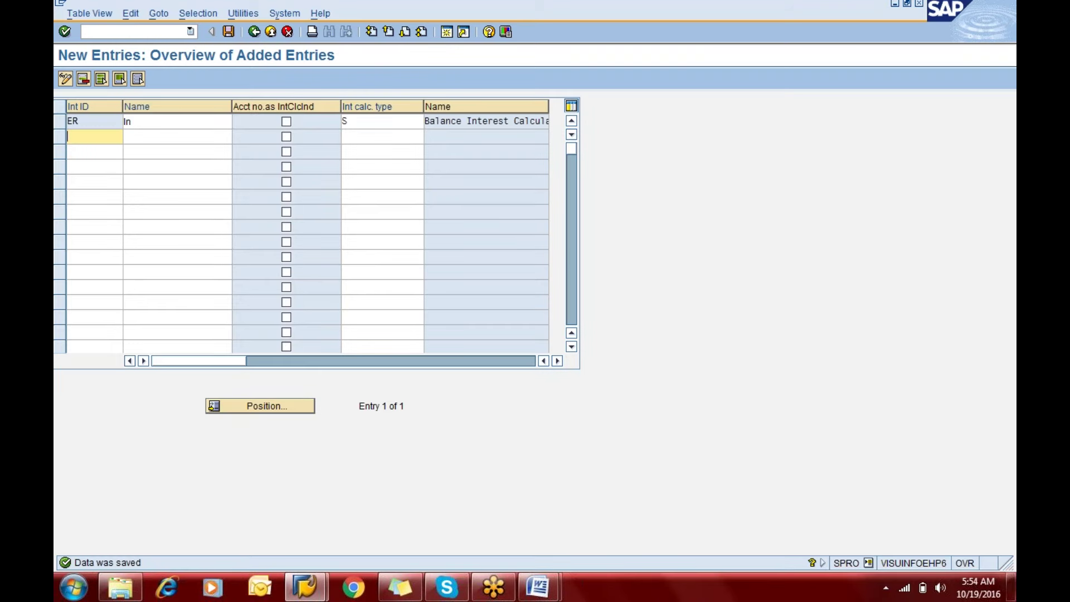
Step: Switch to the GENERAL LEDGER Word notes and read Step 2 on preparing the account balance interest calculation
key(alt+Tab)
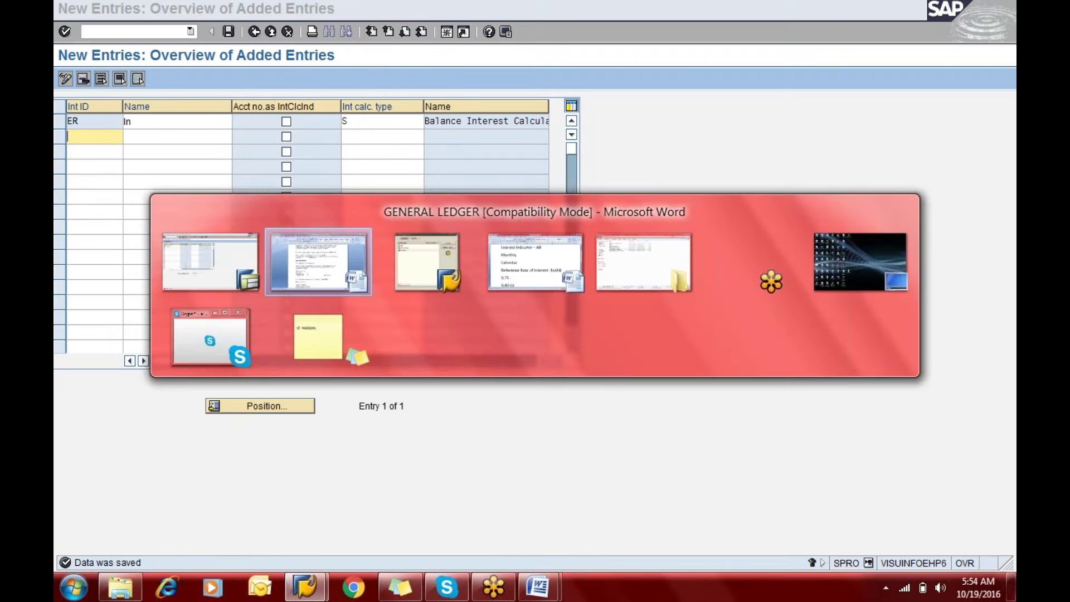
key(Down)
key(Down)
key(Down)
key(Down)
key(Down)
key(Down)
key(Down)
key(Down)
key(Down)
key(Down)
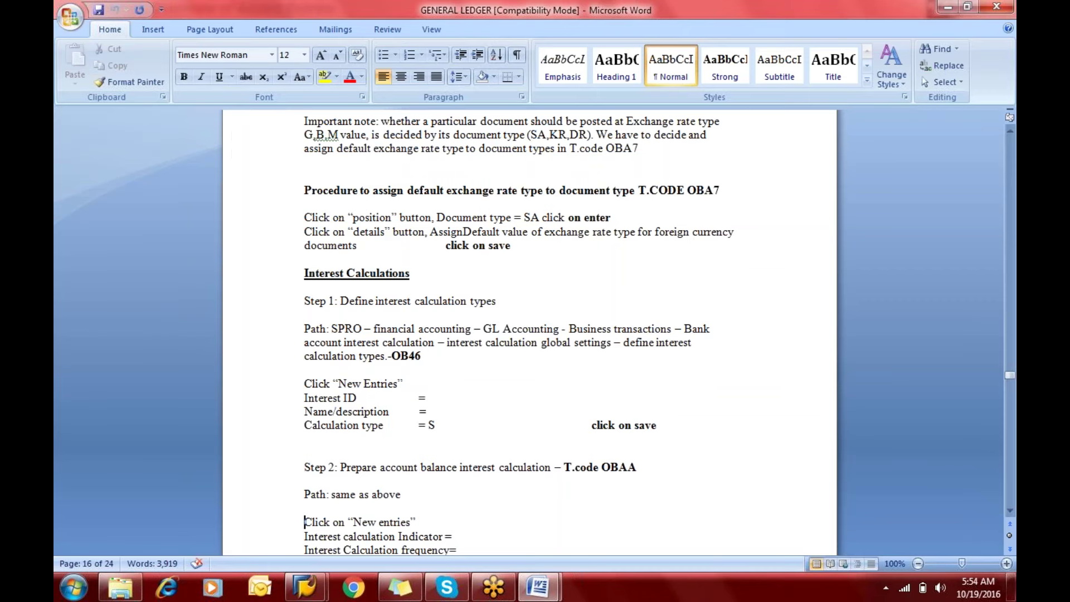
key(Down)
key(Down)
key(Down)
key(Down)
key(Up)
key(Up)
key(Up)
key(Up)
key(Up)
key(Up)
key(Up)
key(Up)
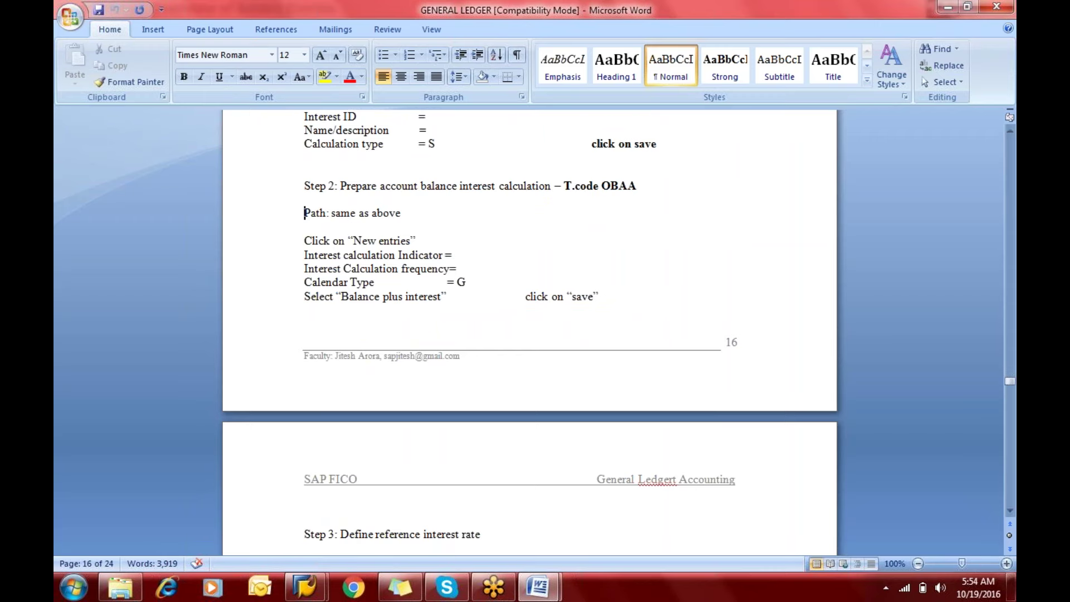
Step: Return to SAP, go back to the IMG and start a new entry under Prepare Account Balance Interest Calculation
key(alt+Tab)
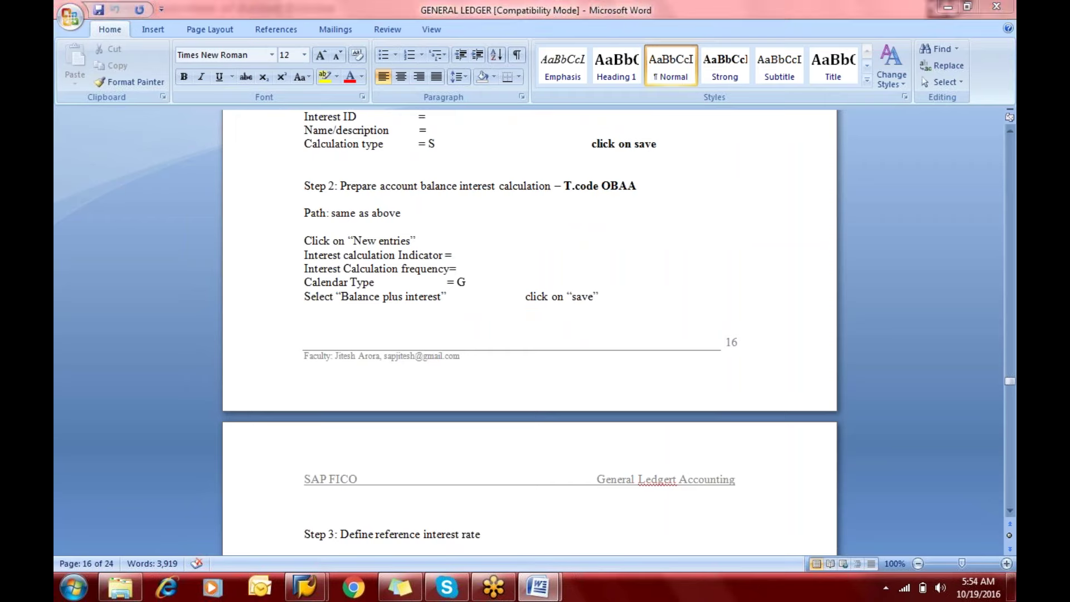
key(alt+Tab)
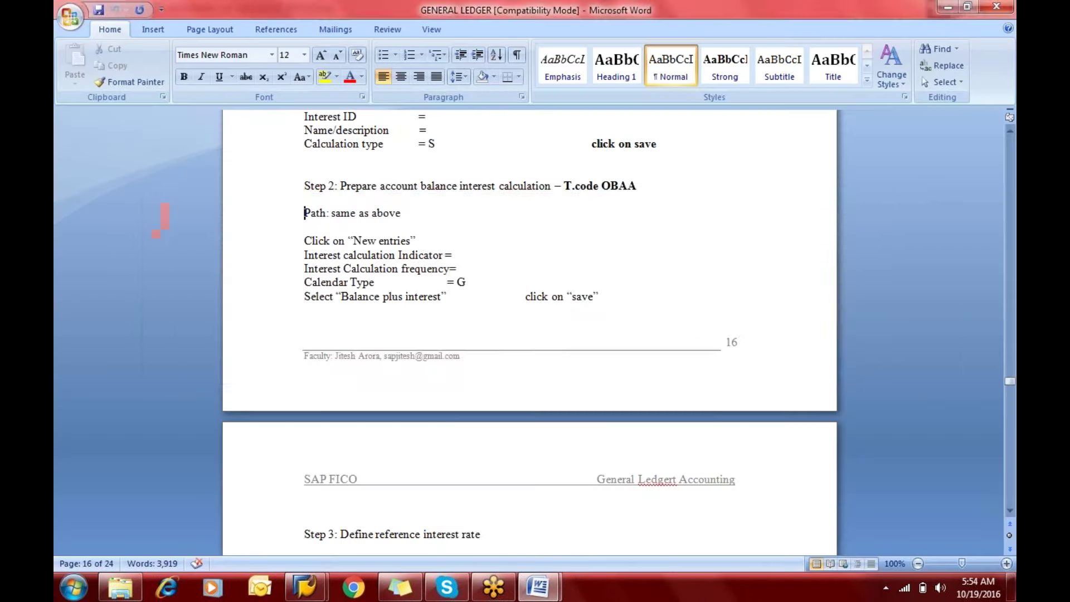
key(alt+Tab)
key(Tab)
key(Tab)
key(Tab)
key(Tab)
key(Tab)
key(Tab)
key(Tab)
key(Tab)
key(Tab)
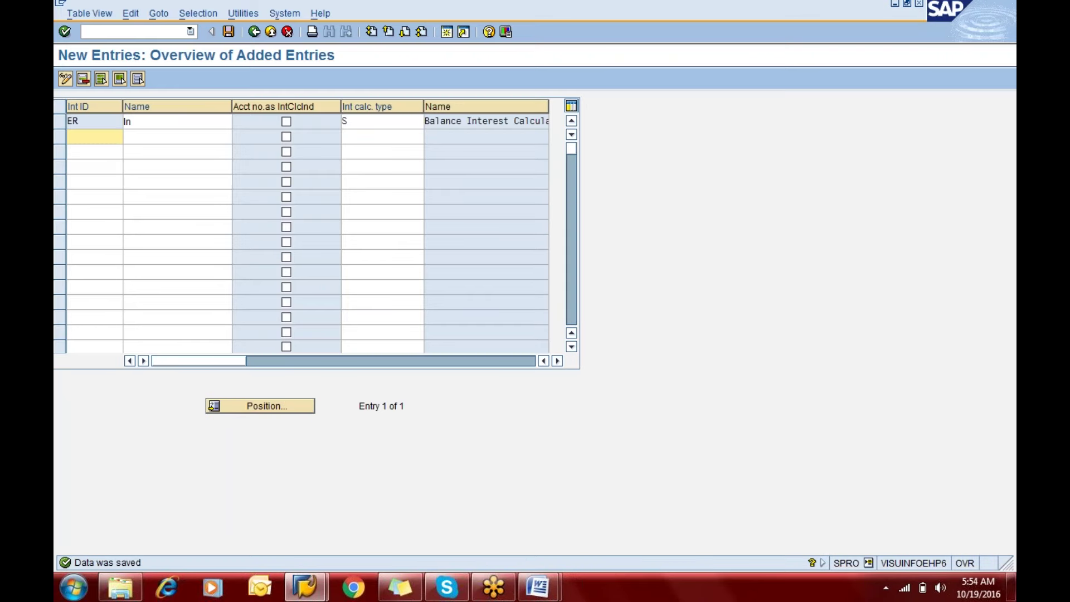
click(253, 33)
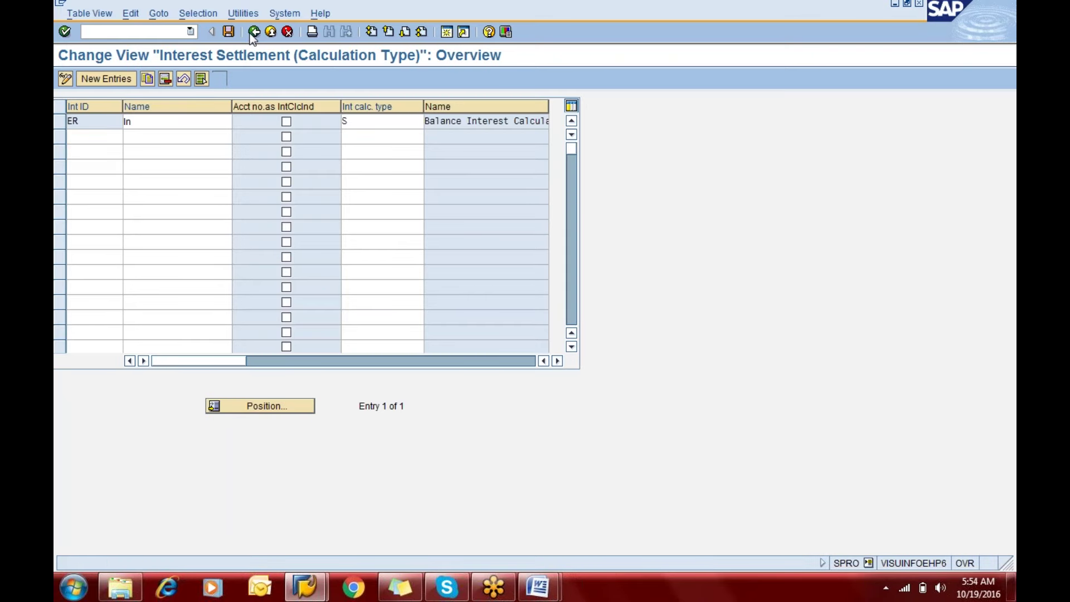
click(253, 33)
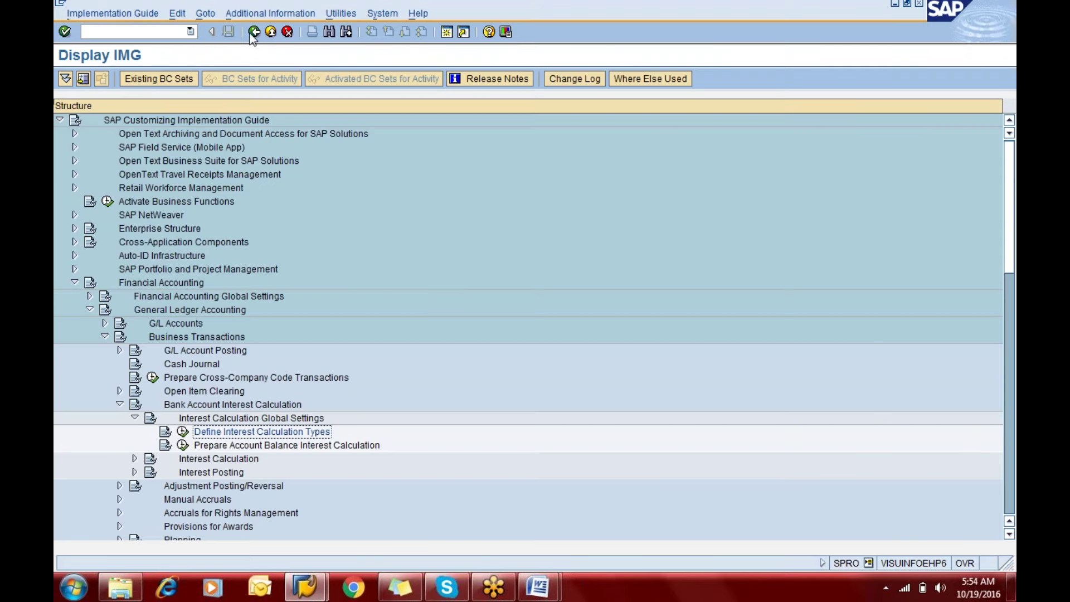
click(183, 445)
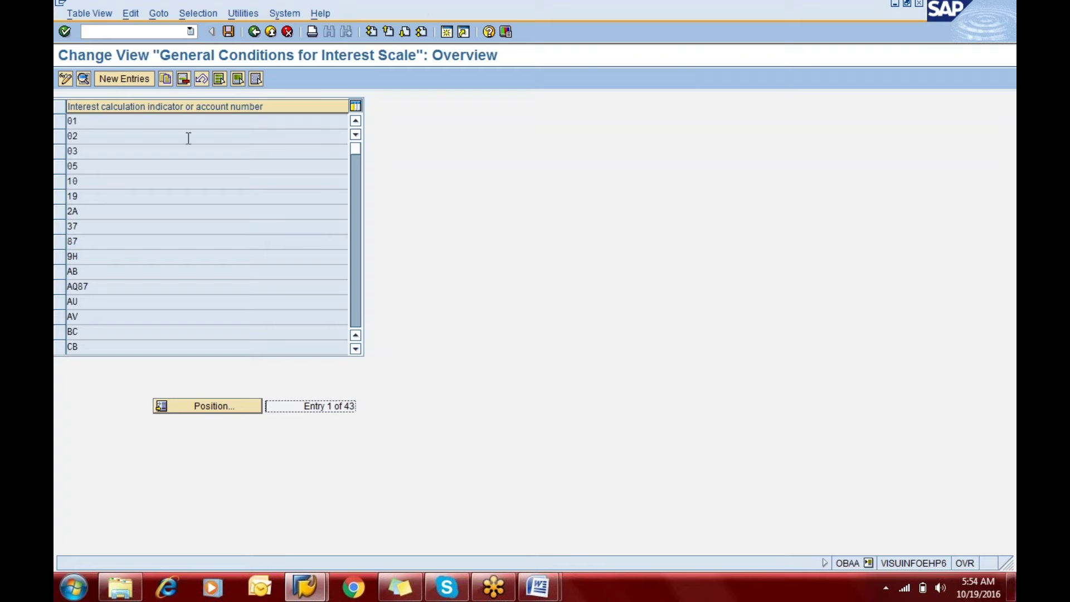
click(131, 81)
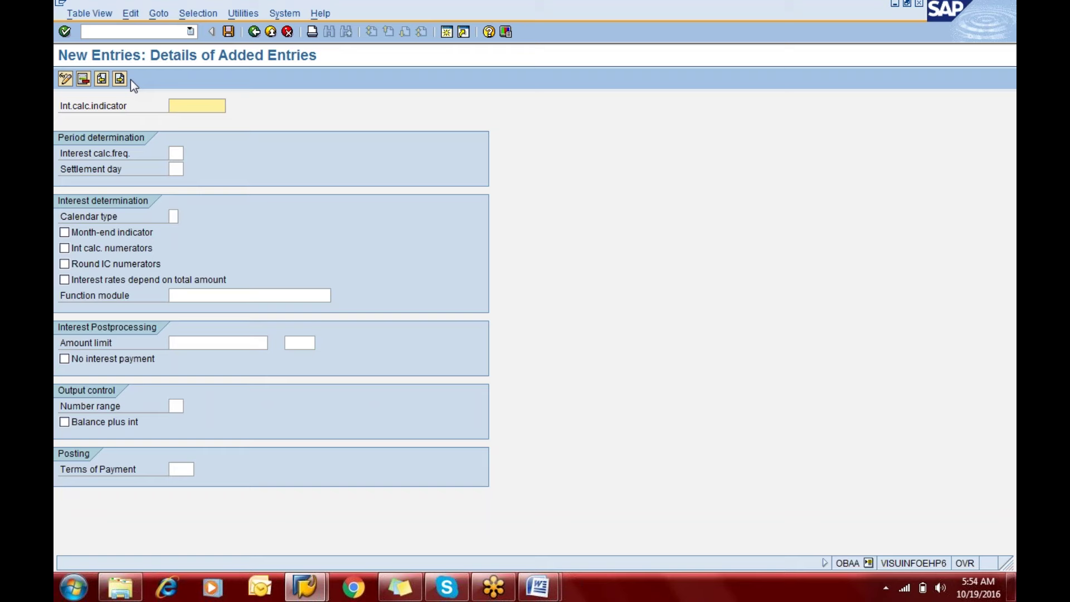
Step: Enter interest calculation indicator "er" and set the interest calculation frequency to 01 (1 month)
text(er)
key(Tab)
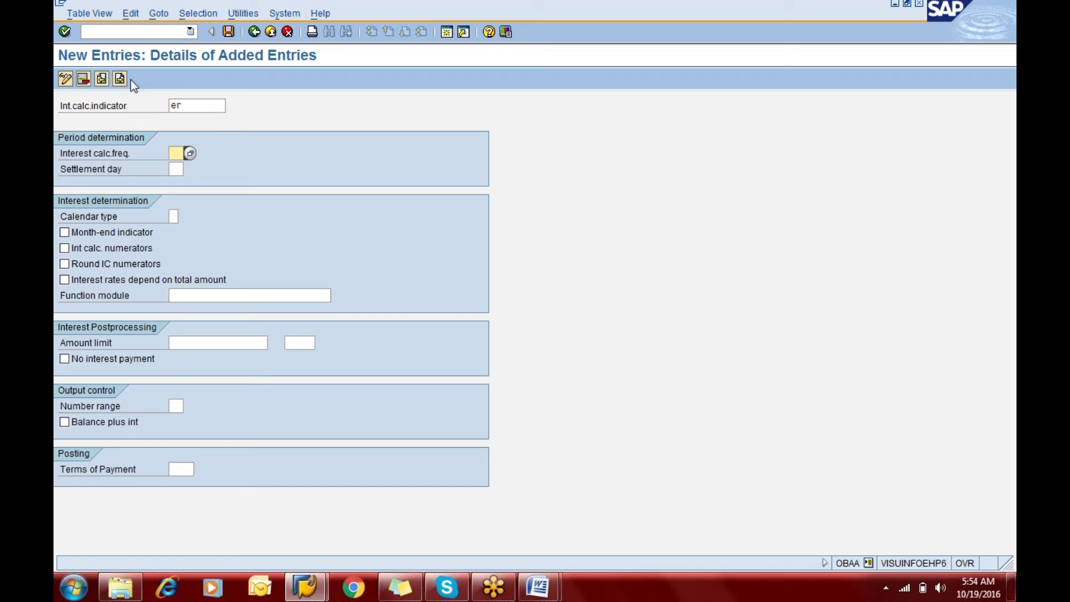
key(F4)
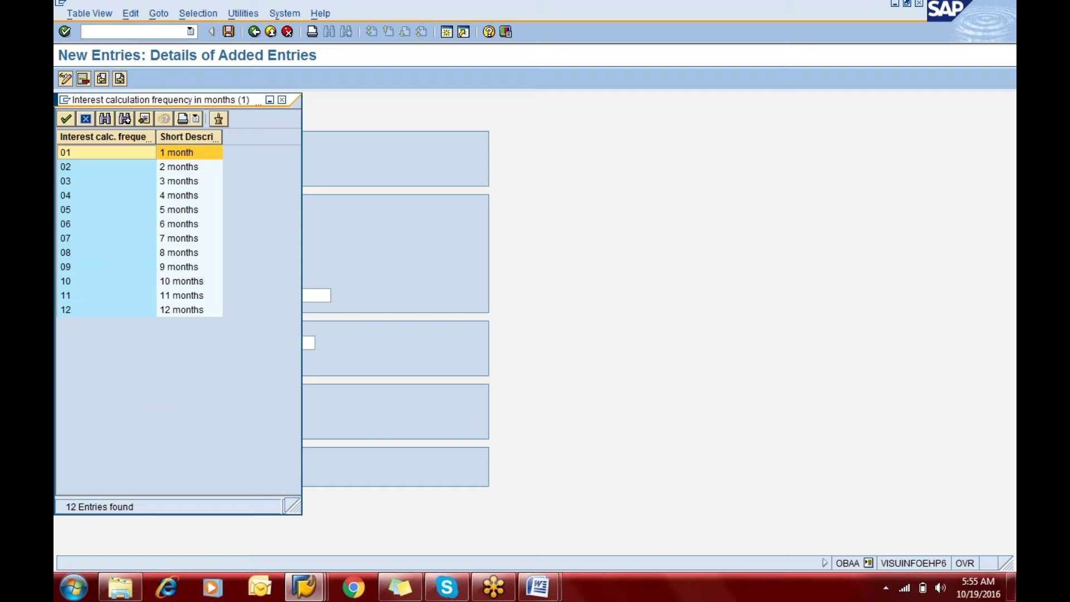
double_click(178, 153)
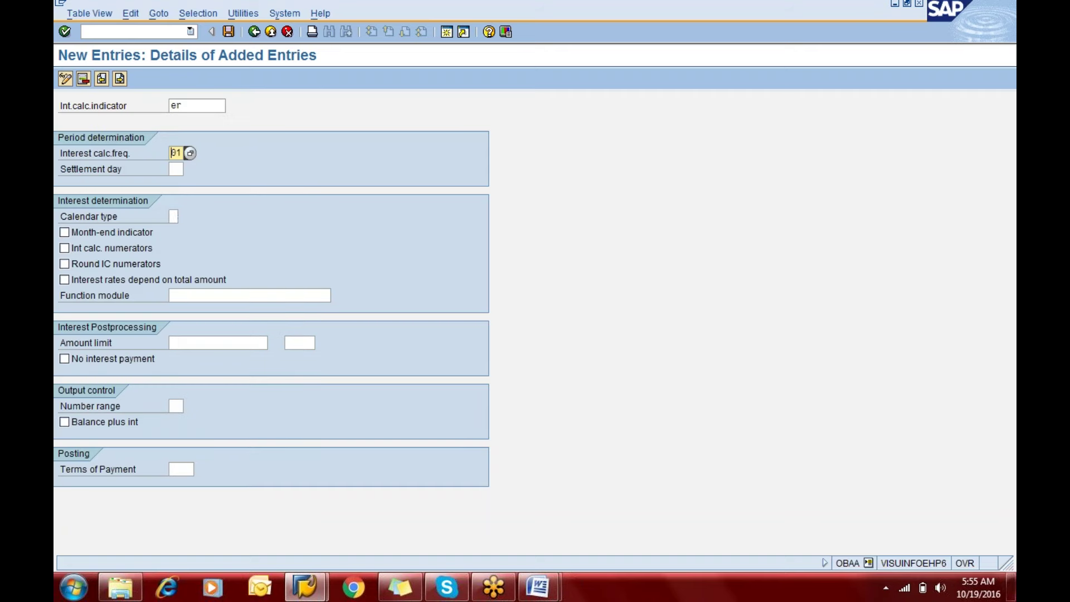
Step: Read the field help on the available calendar types and set the calendar type to G (28,..,31/365)
click(174, 216)
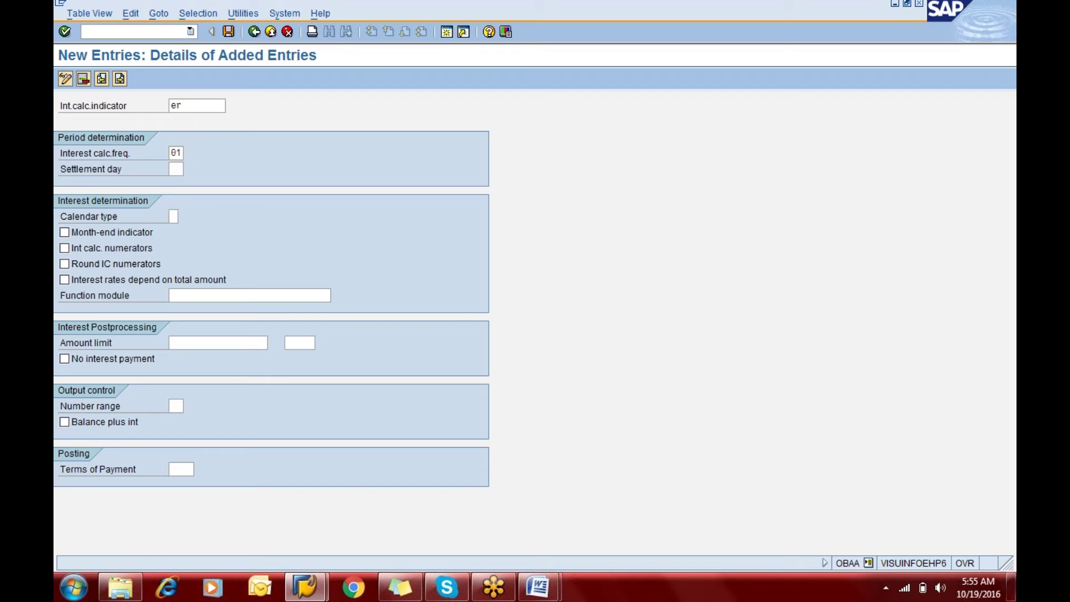
key(F4)
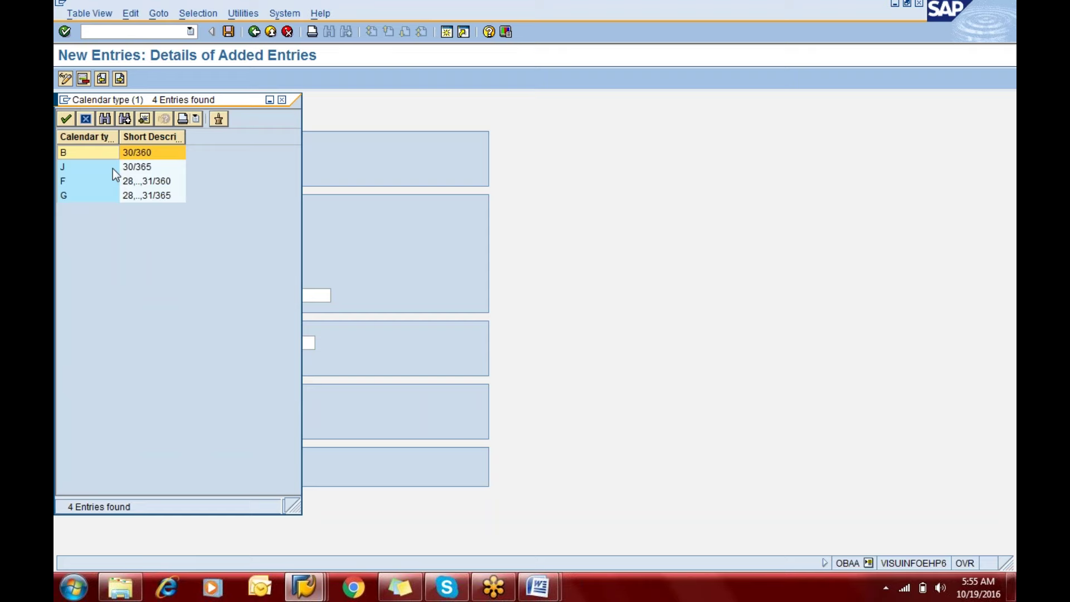
key(F1)
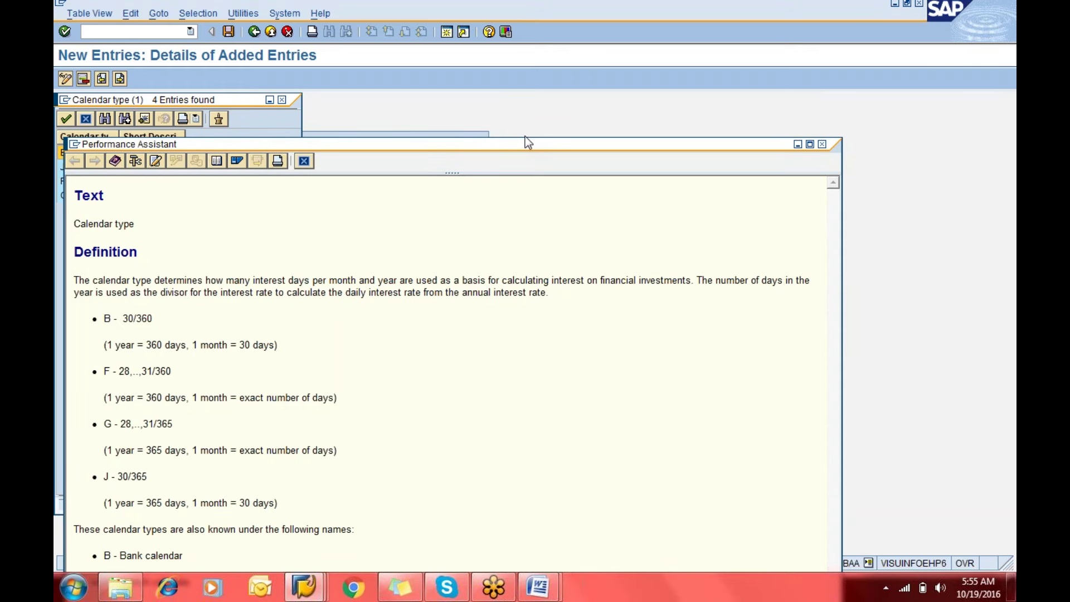
drag(525, 148, 546, 37)
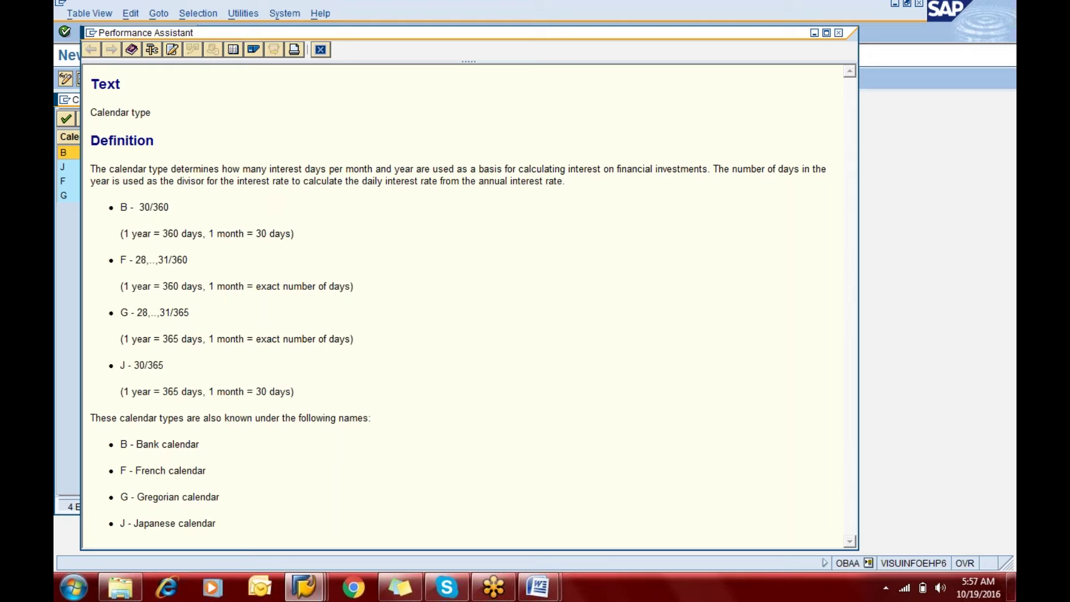
key(Escape)
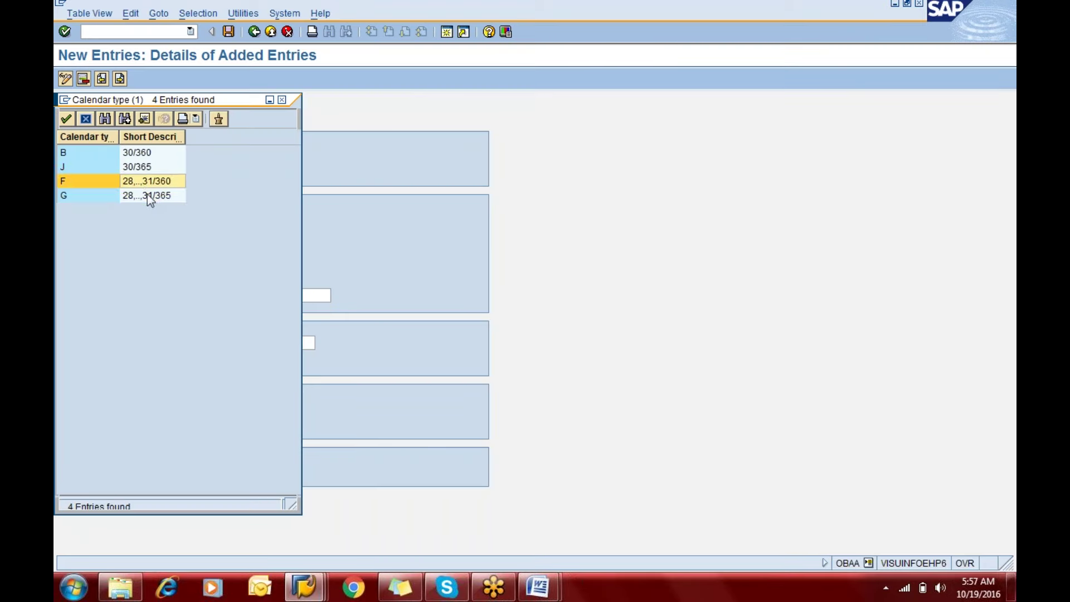
click(135, 153)
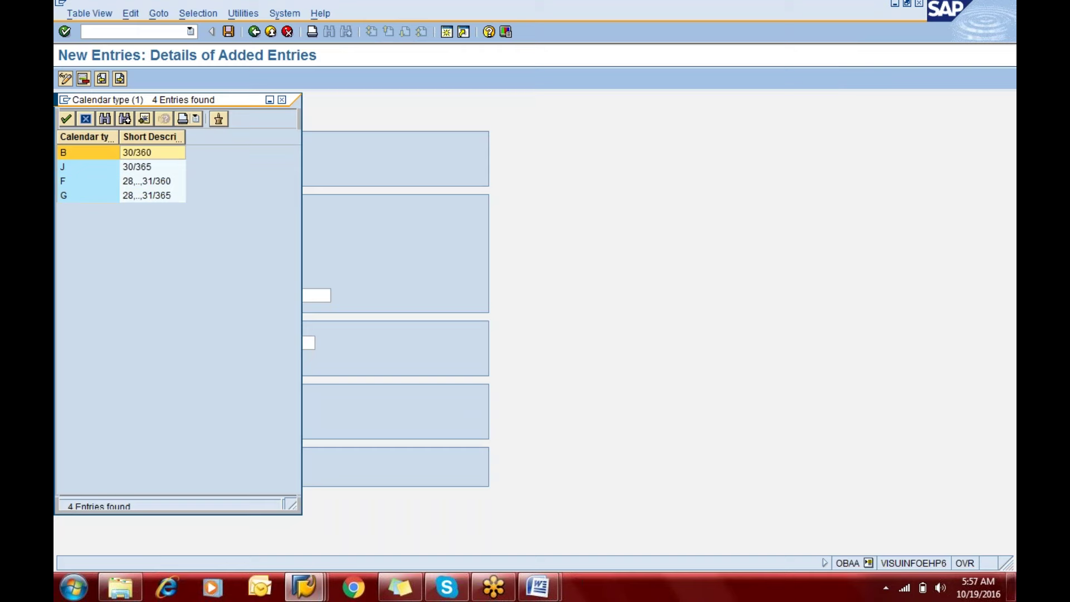
click(138, 168)
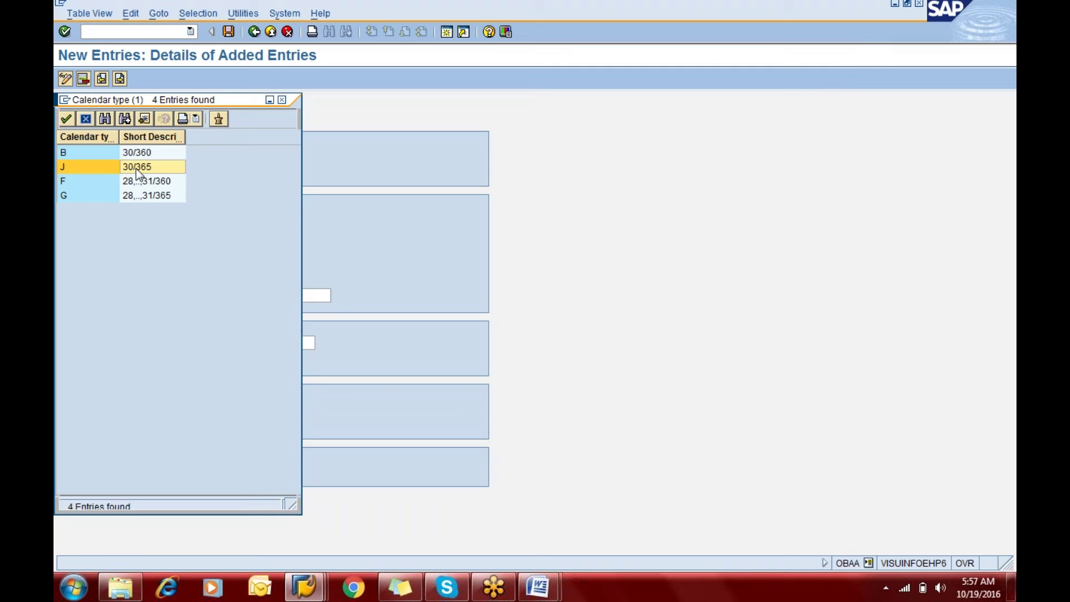
click(139, 185)
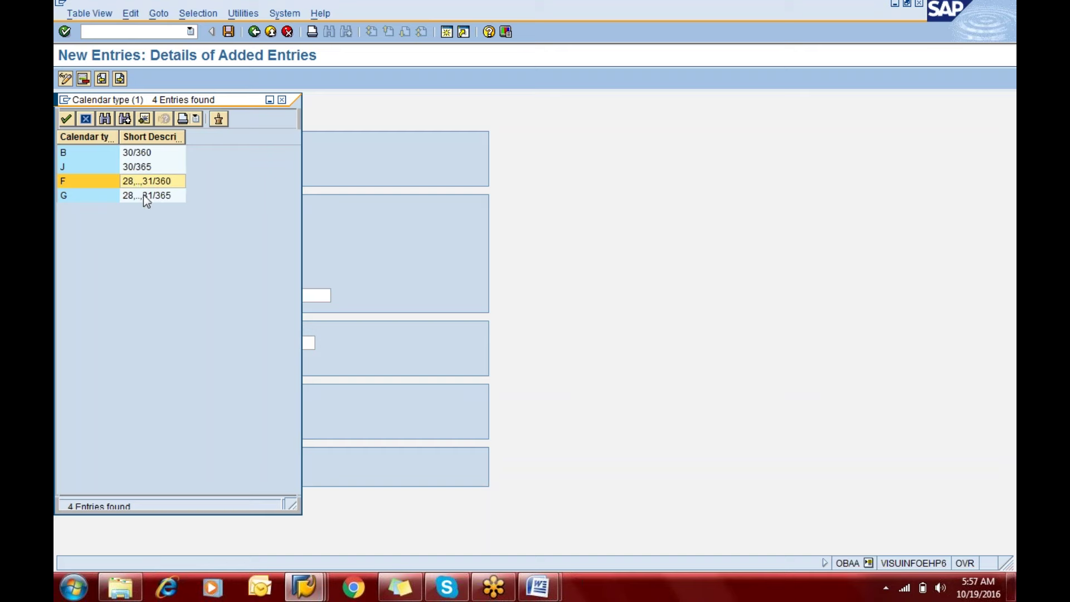
click(143, 196)
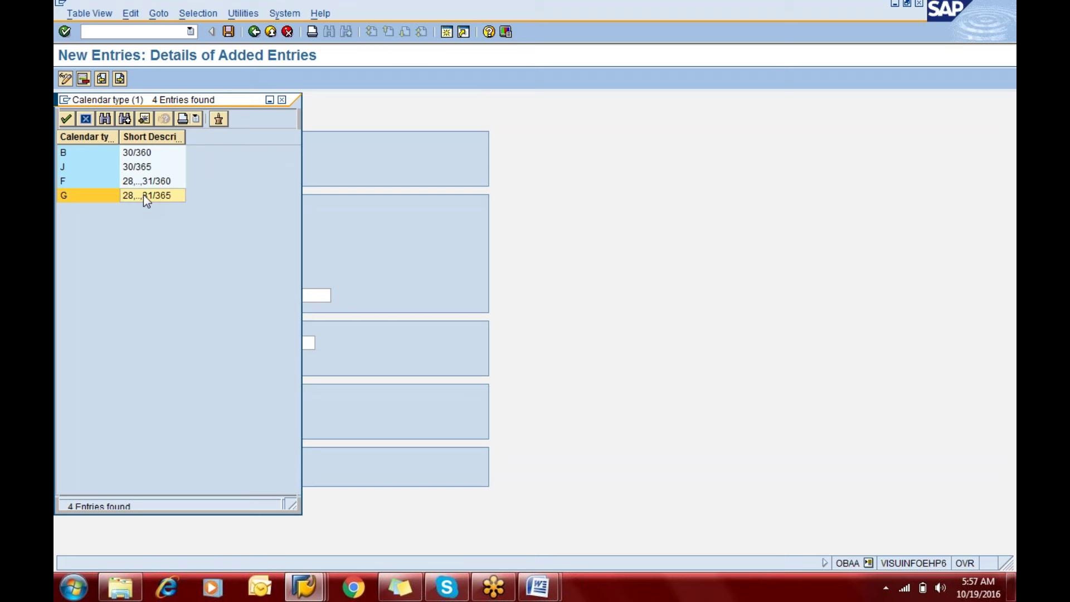
double_click(143, 195)
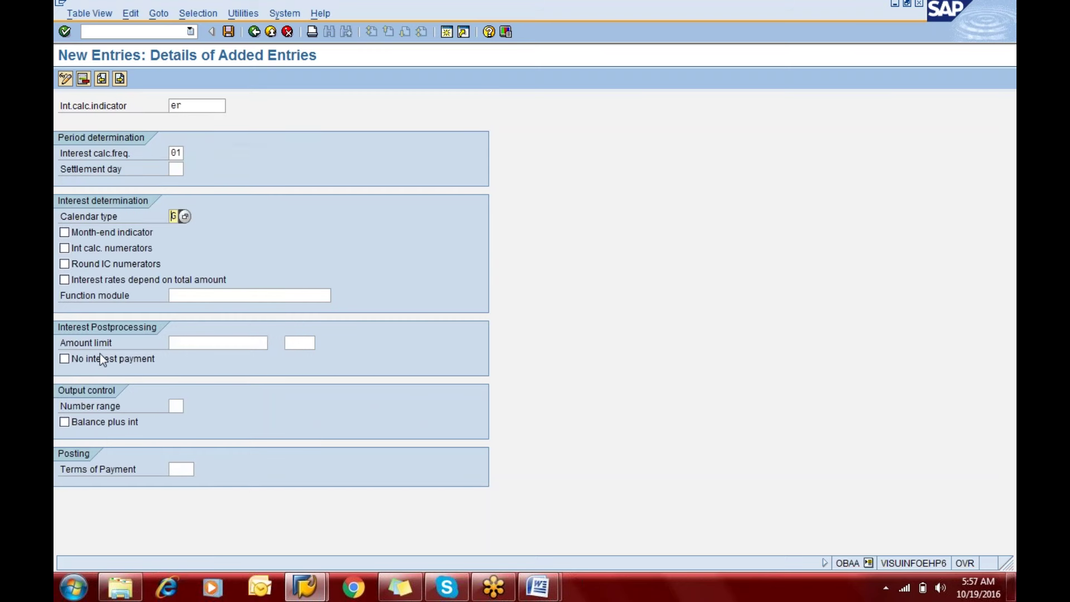
Step: Enable Balance plus int for the new indicator and save it, accepting the customizing request
click(65, 421)
click(229, 33)
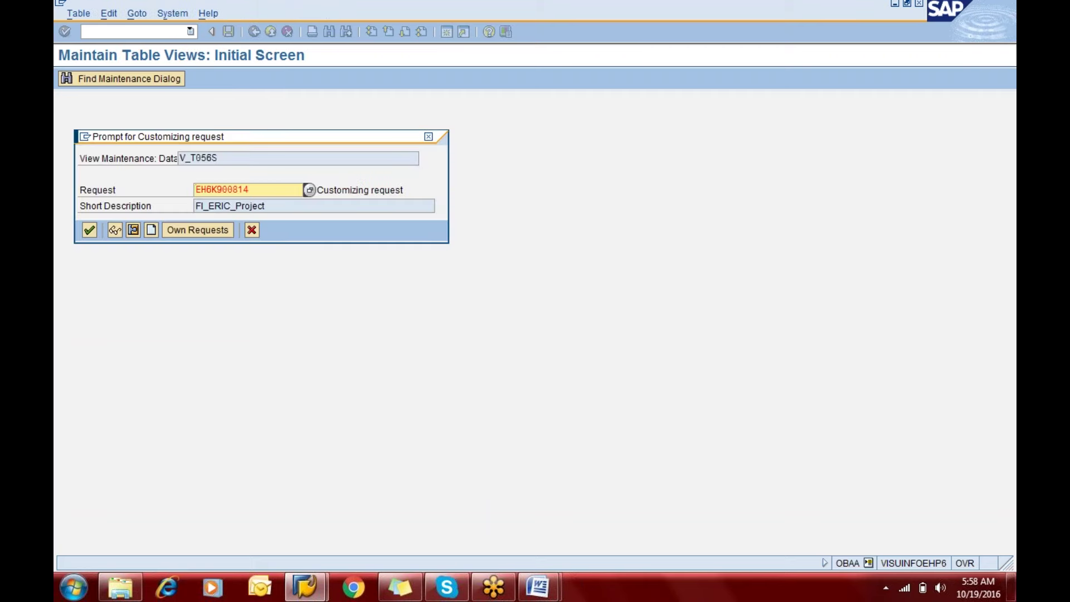
key(Return)
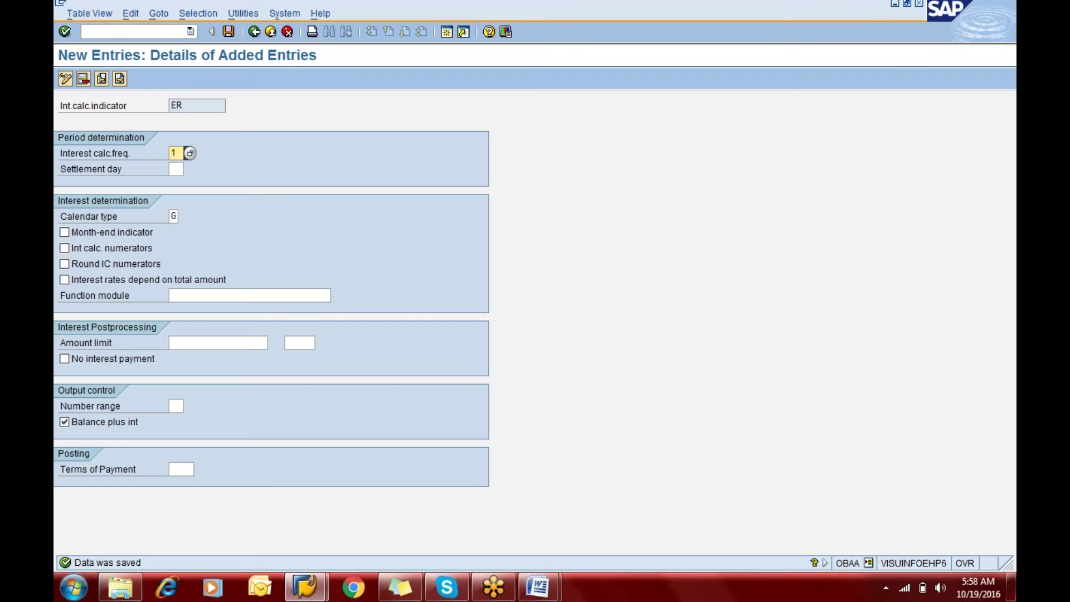
Step: Switch to the GENERAL LEDGER Word notes and read Step 3 on defining the reference interest rate
key(alt+Tab)
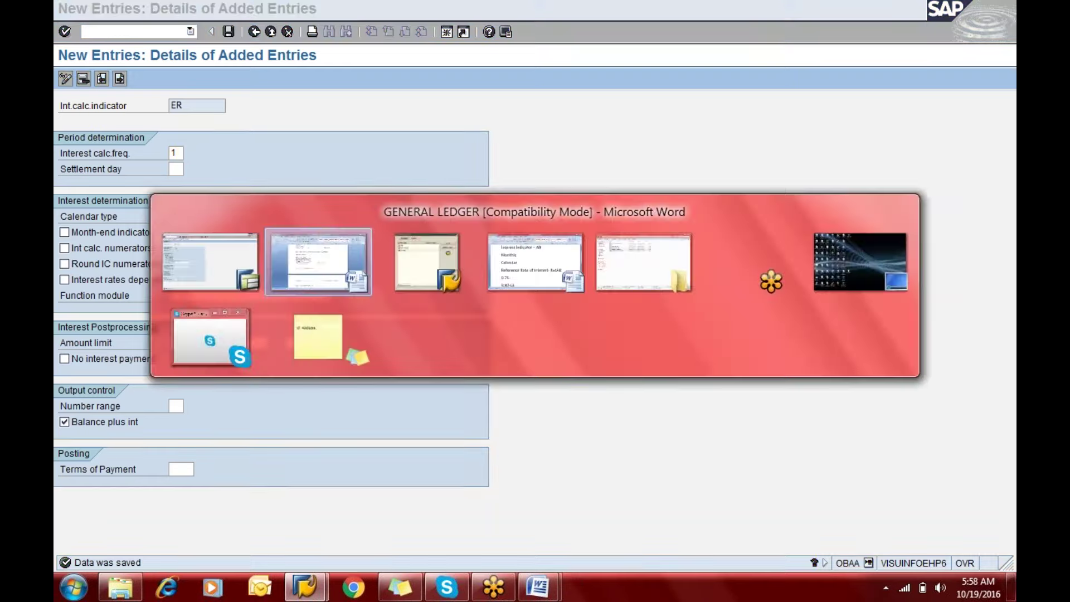
scroll(529, 334, down, 5)
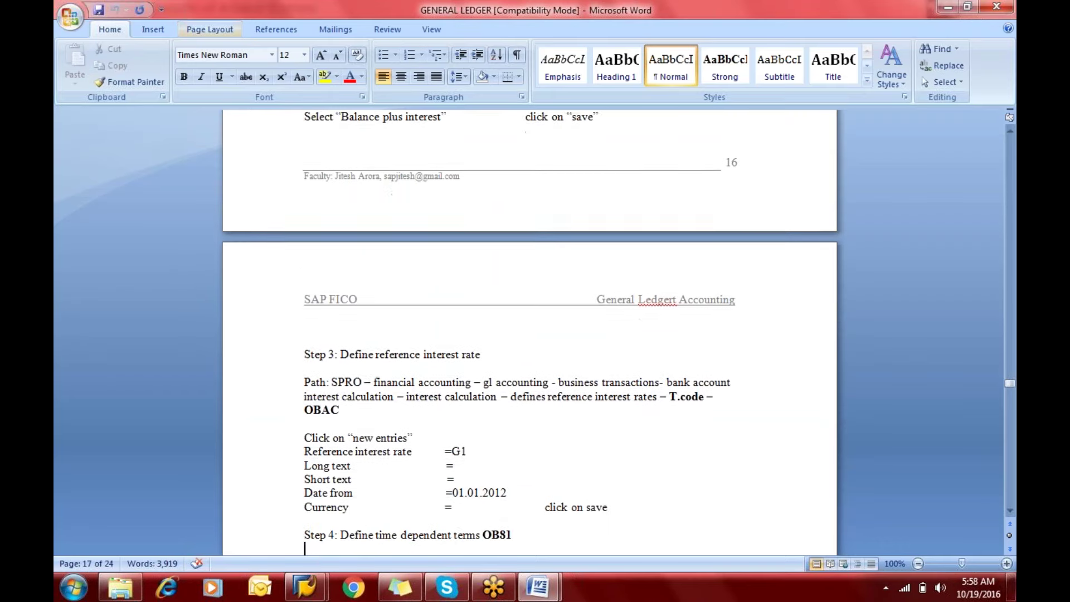
scroll(529, 335, down, 1)
key(Up)
key(Up)
key(Up)
key(Up)
key(Up)
key(Up)
key(Up)
key(Up)
key(Up)
key(Up)
key(Up)
key(Up)
key(Up)
key(Up)
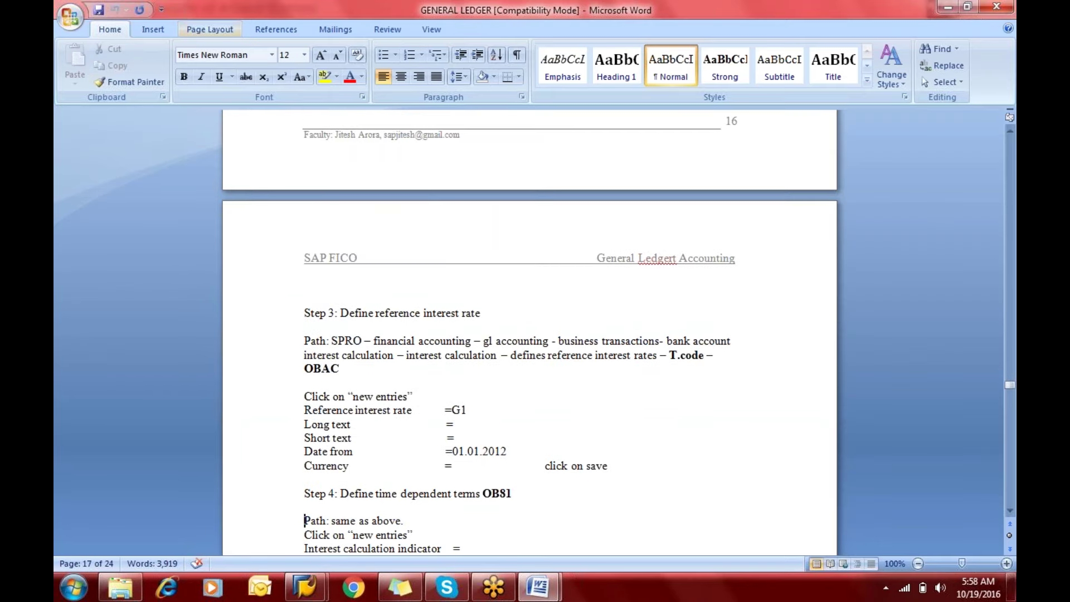
key(Up)
key(Down)
key(Down)
key(Down)
key(Down)
key(Down)
Step: Return to the SAP IMG, execute Define Reference Interest Rates under Interest Calculation and start a new entry
key(alt+Tab)
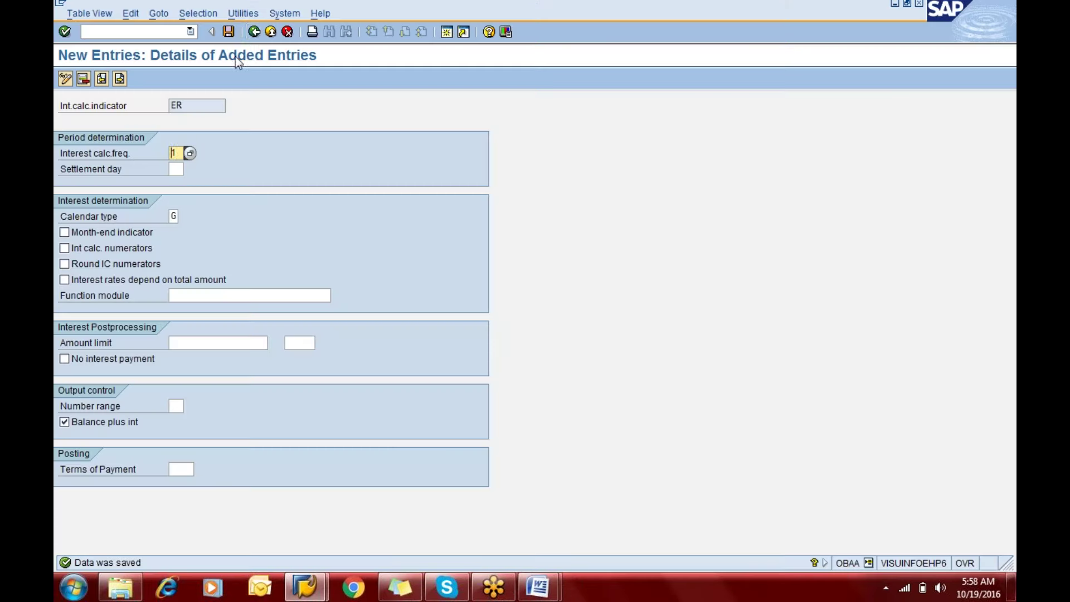
click(252, 33)
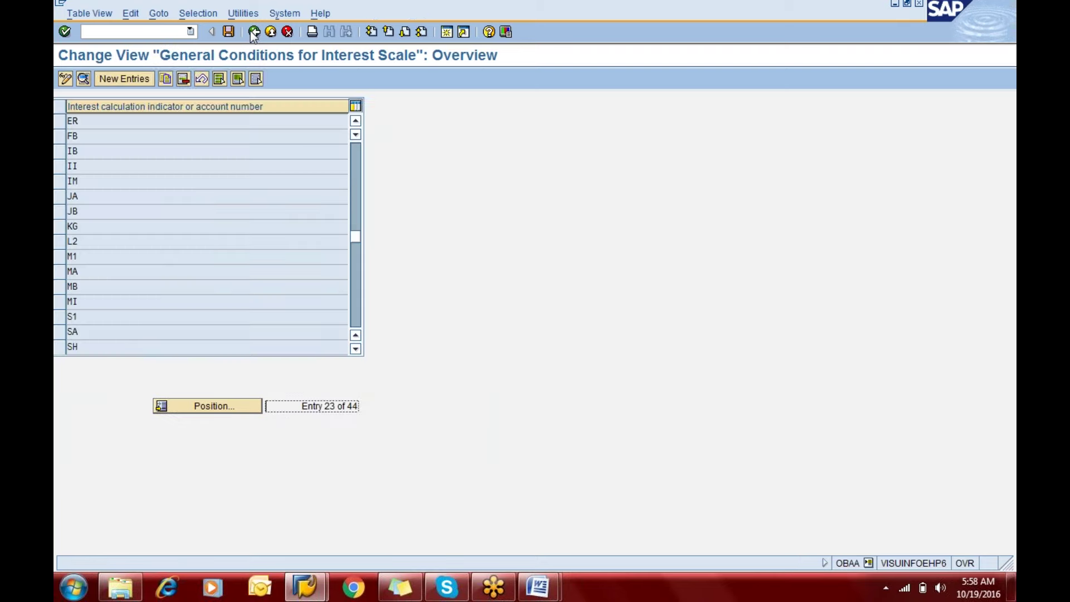
click(252, 32)
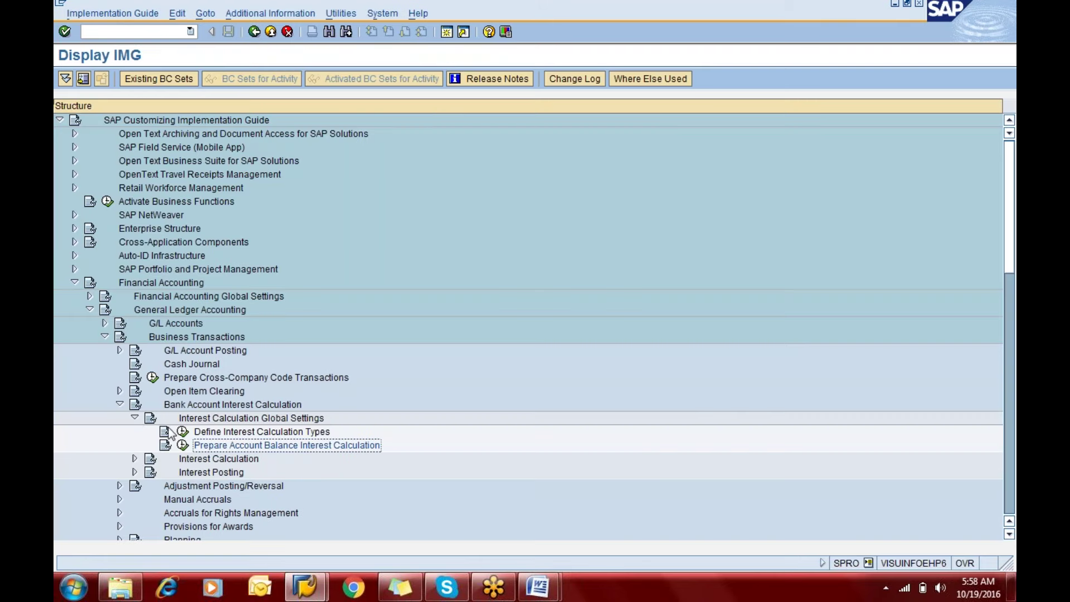
click(135, 418)
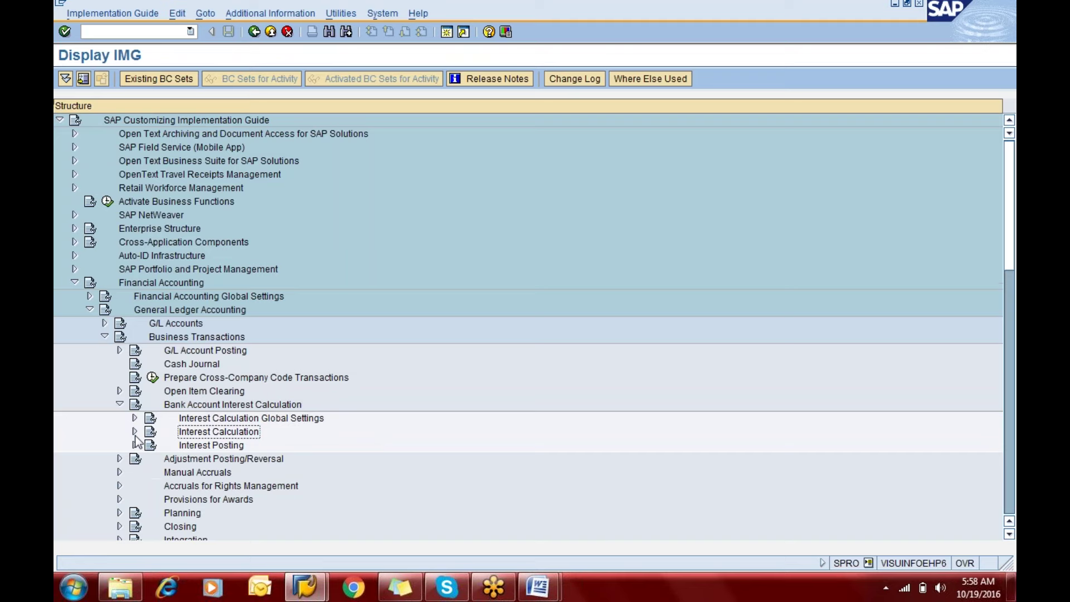
click(135, 432)
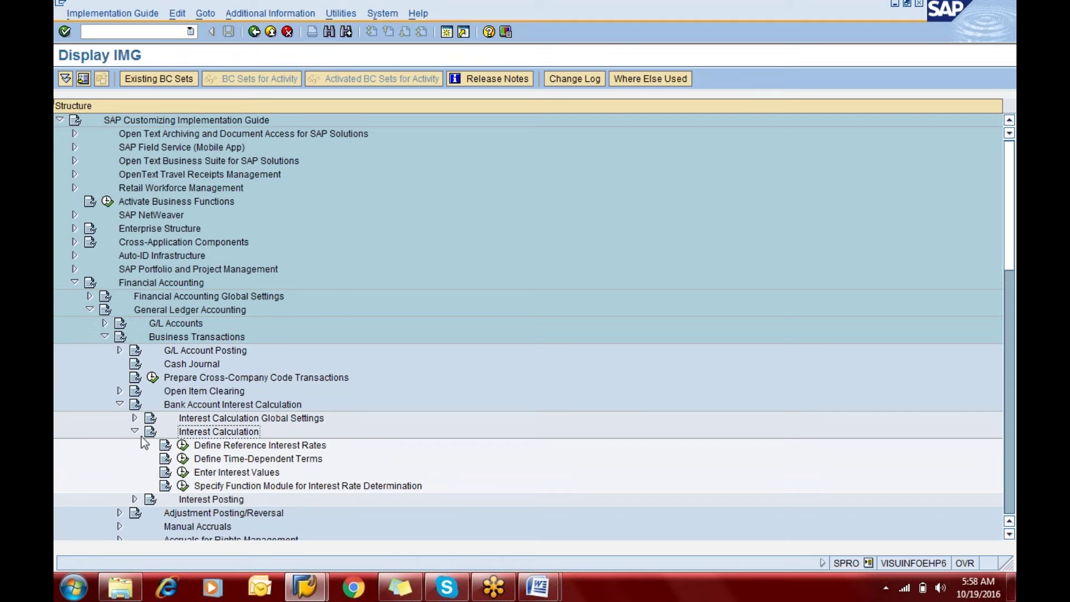
click(183, 445)
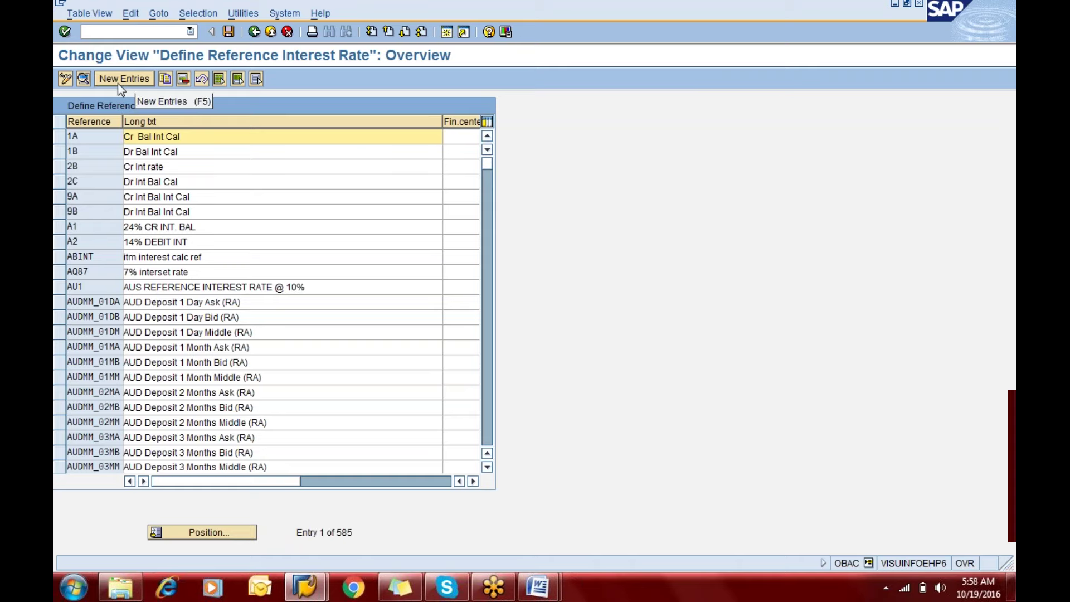
click(118, 83)
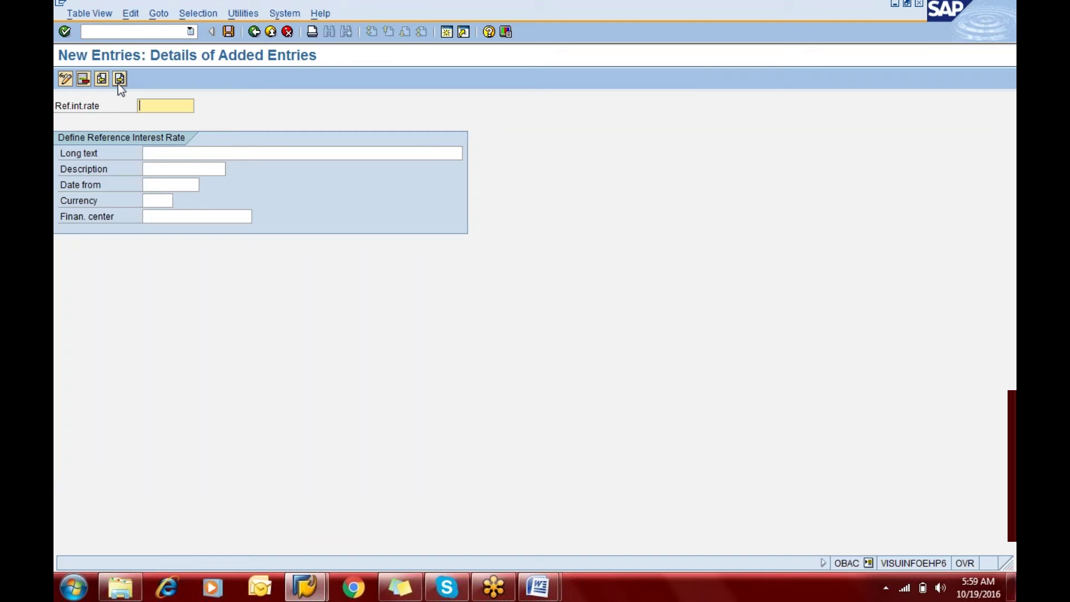
Step: Enter the reference interest rate code refer with the long text 9% Reference Rate of Interest
text(refer)
key(Tab)
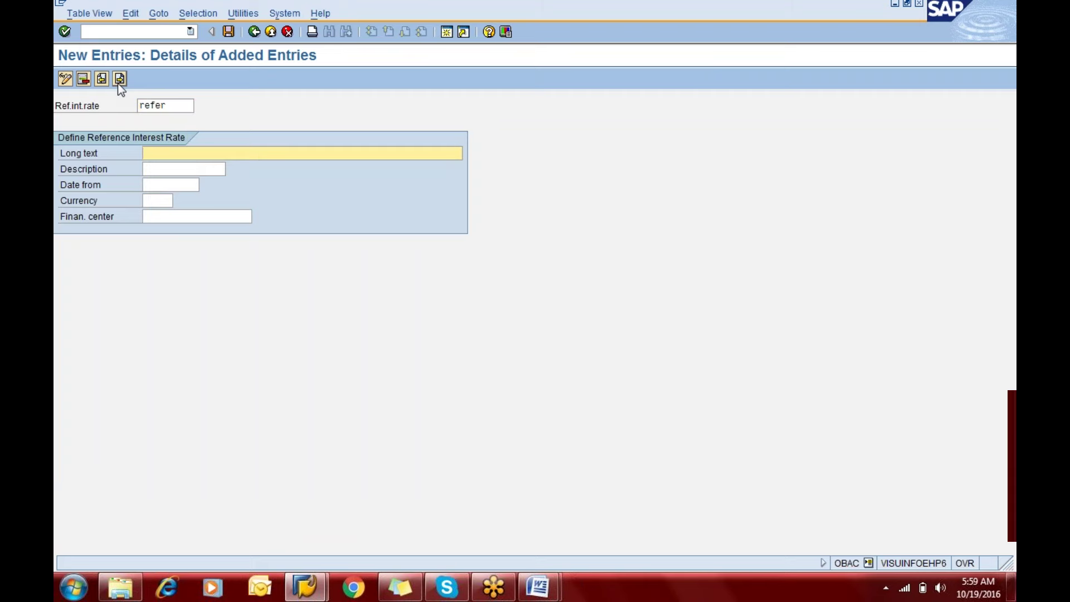
text(9% Refe)
key(BackSpace)
key(BackSpace)
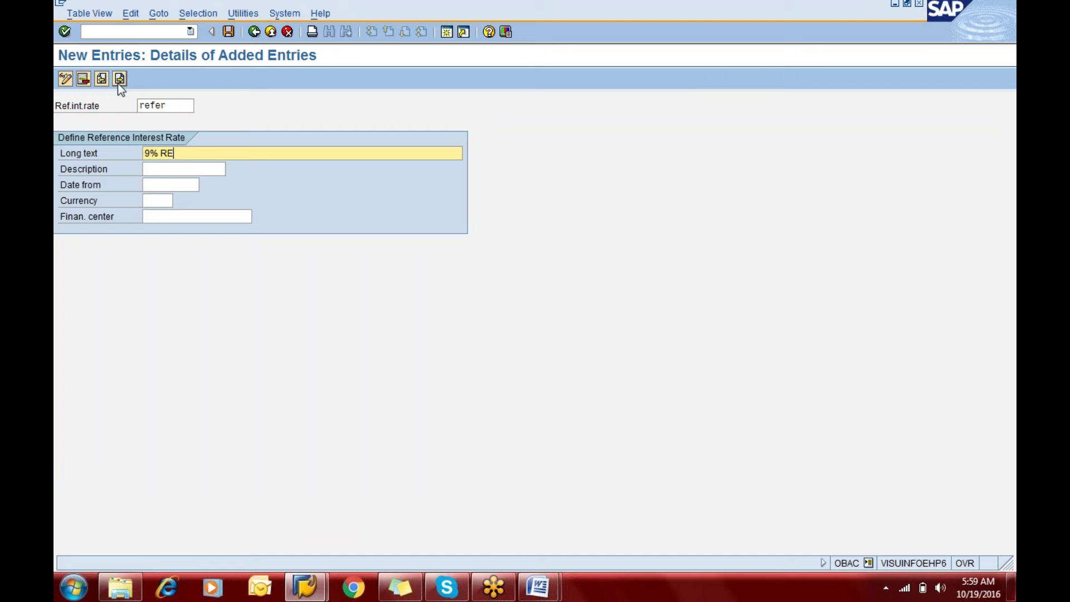
text(ference Rate of Interest)
key(Tab)
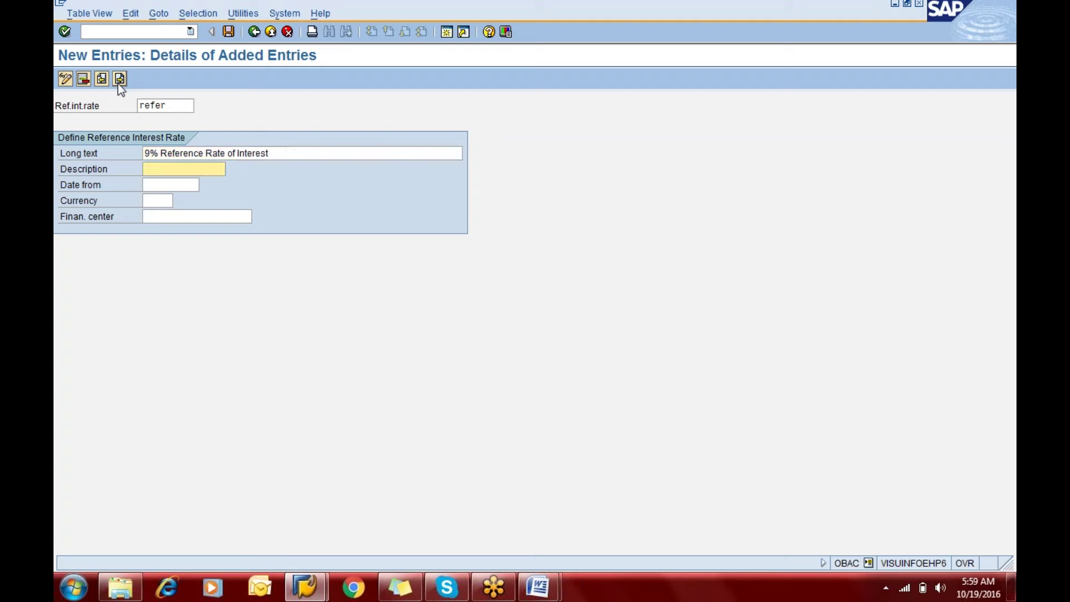
Step: Complete the reference rate with description 9% Ref. Rate, date from 01.01.2016 and currency USD, and save it
text(9)
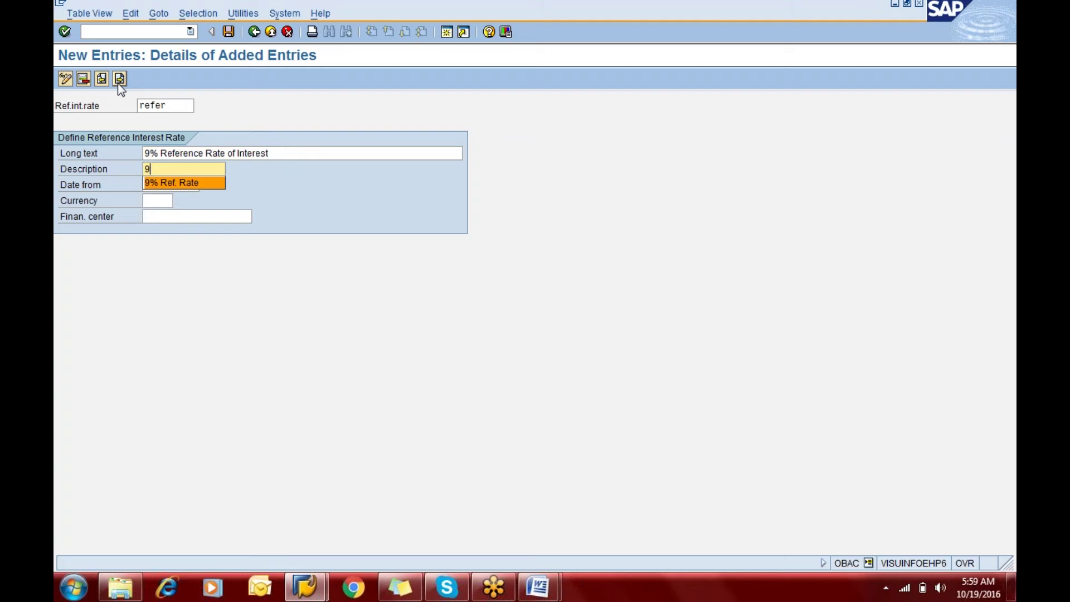
key(Tab)
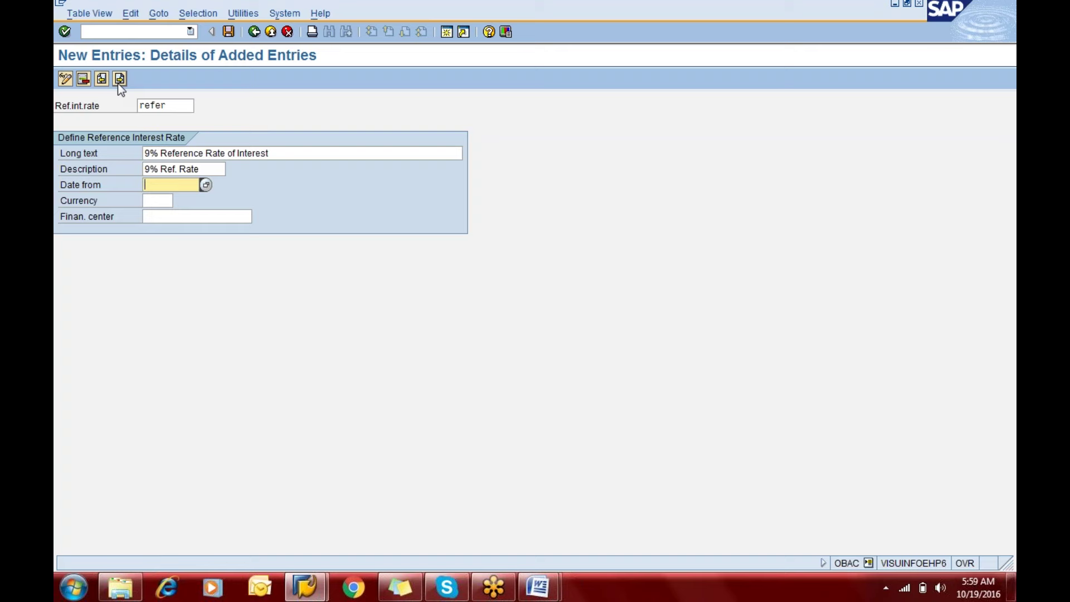
text(0)
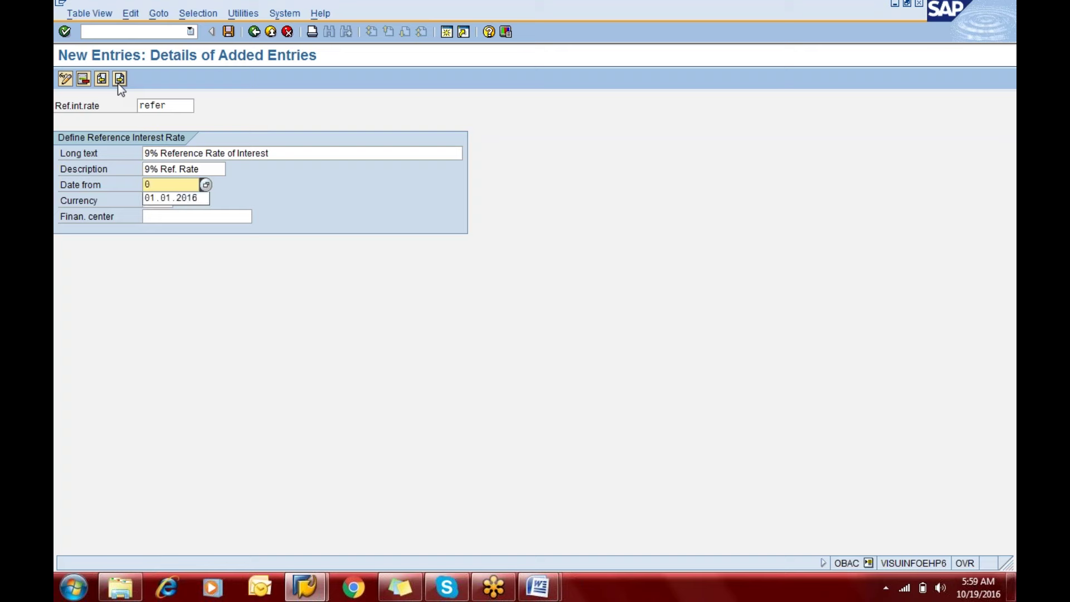
key(Down)
key(Return)
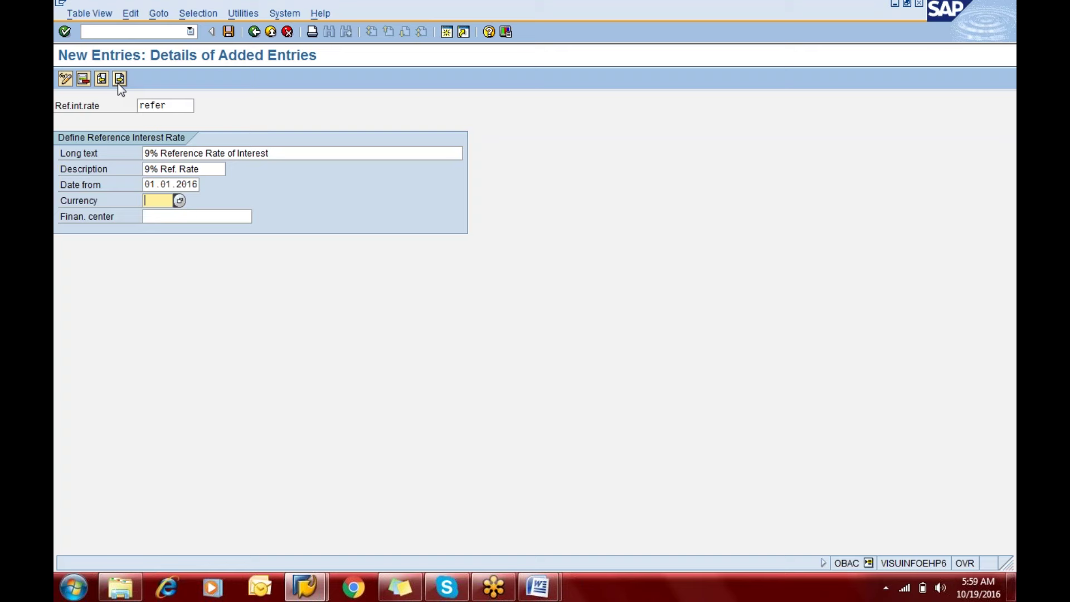
text(usd)
click(229, 32)
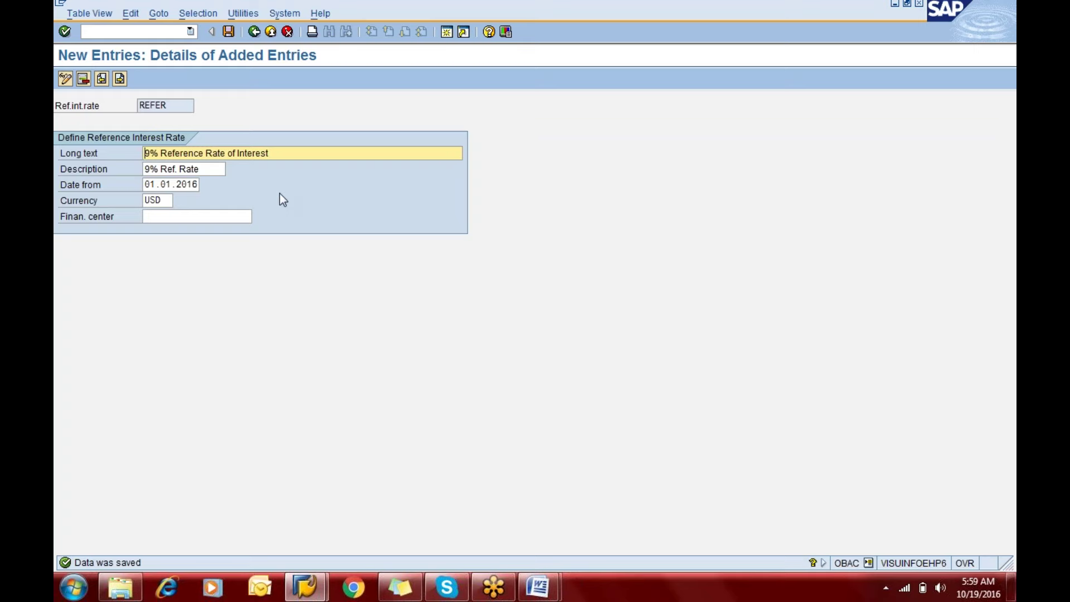
Step: Switch to the GENERAL LEDGER Word notes and read Step 4 on defining time-dependent terms
key(alt+Tab)
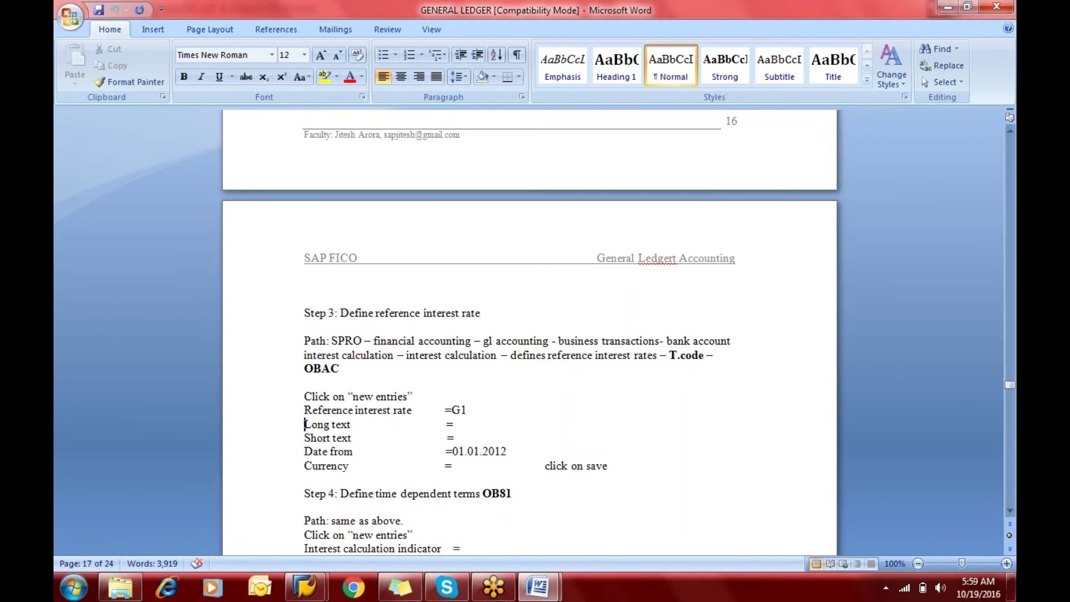
key(Down)
key(Down)
key(Down)
key(Down)
key(Down)
key(Down)
key(Down)
key(Down)
key(Down)
key(Down)
key(Down)
key(Down)
key(Down)
key(Down)
key(Down)
key(Down)
key(Down)
key(Down)
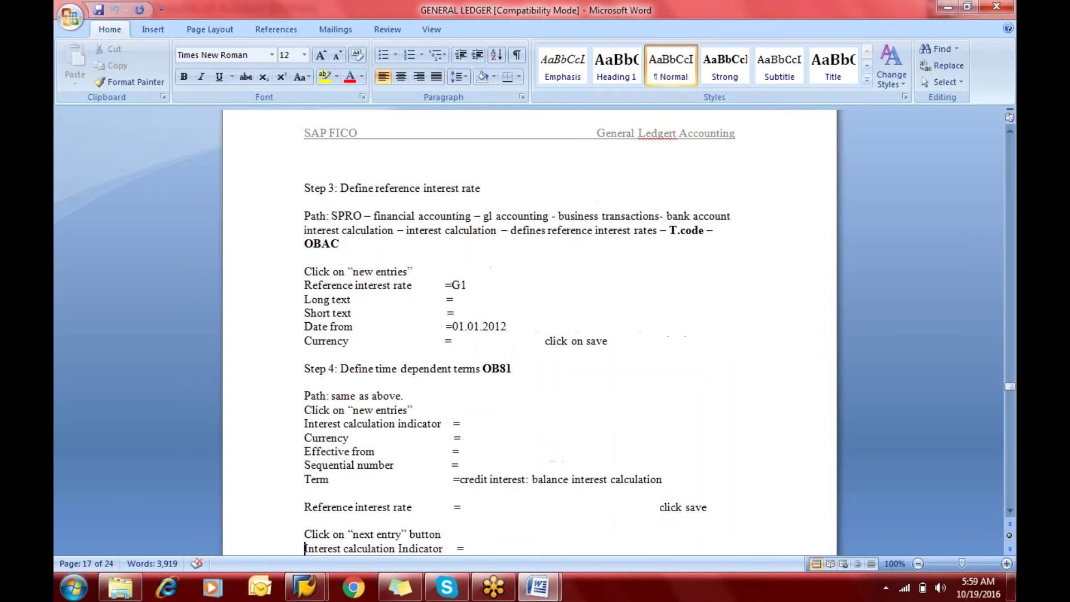
key(Down)
key(Down)
key(Down)
key(Down)
key(Down)
key(Down)
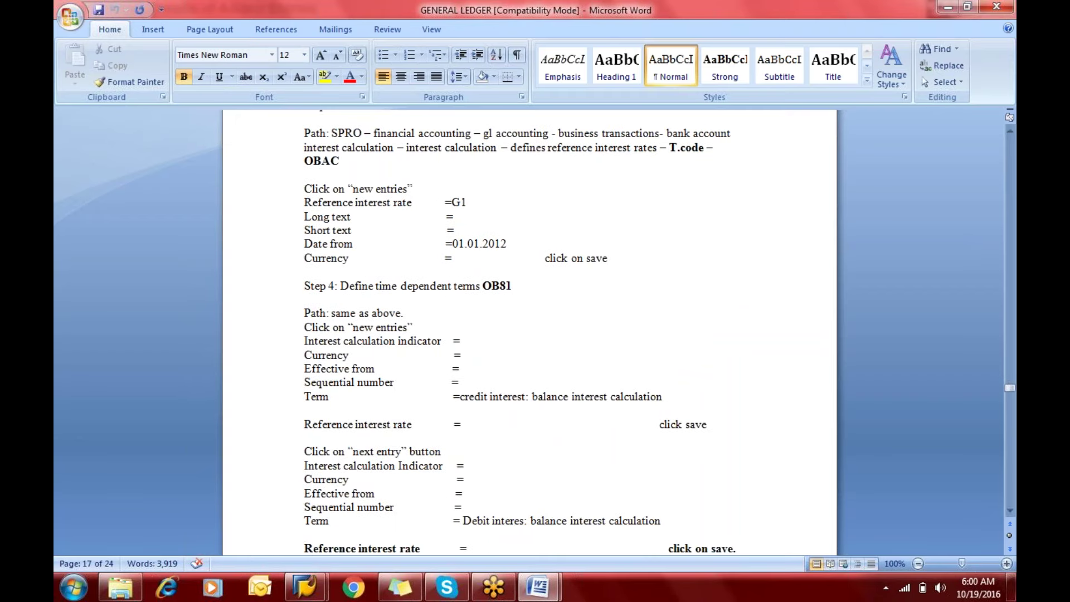
Step: Return to the SAP IMG, execute Define Time-Dependent Terms under Interest Calculation and start a new entry
key(alt+Tab)
click(257, 31)
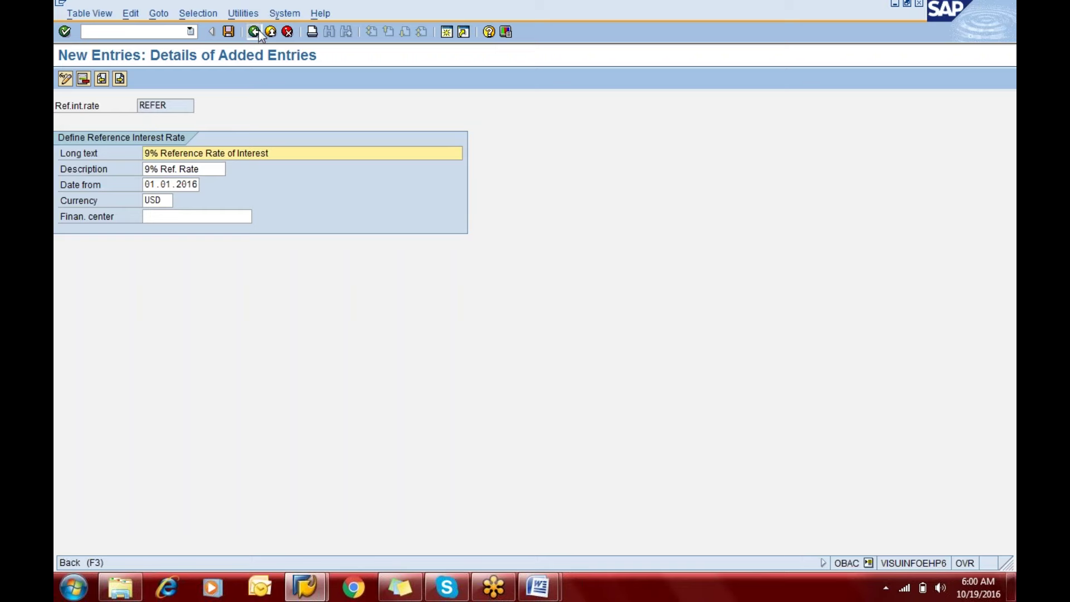
click(259, 30)
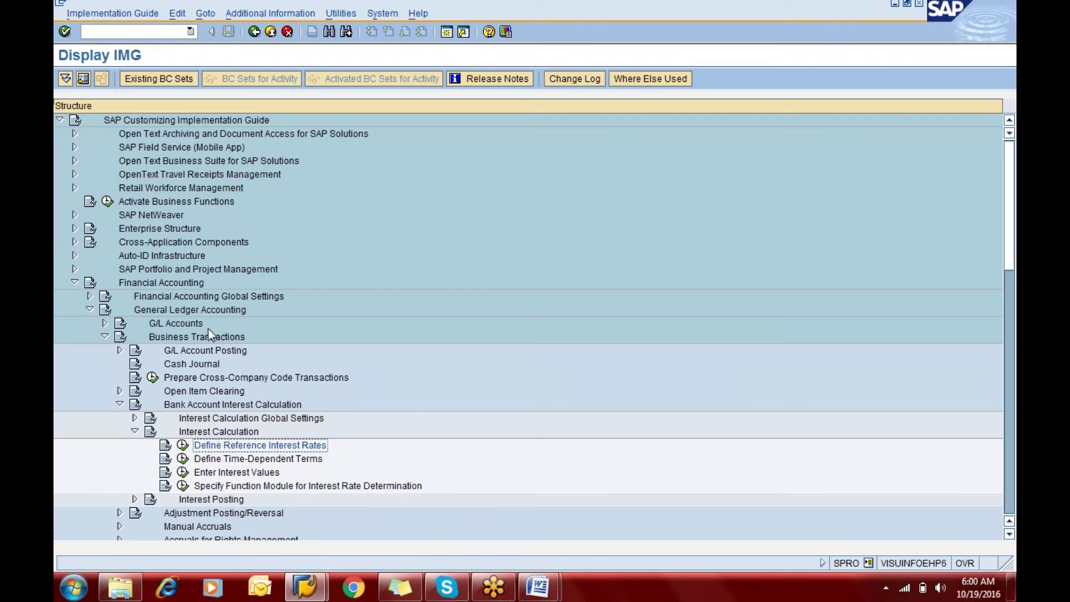
click(183, 460)
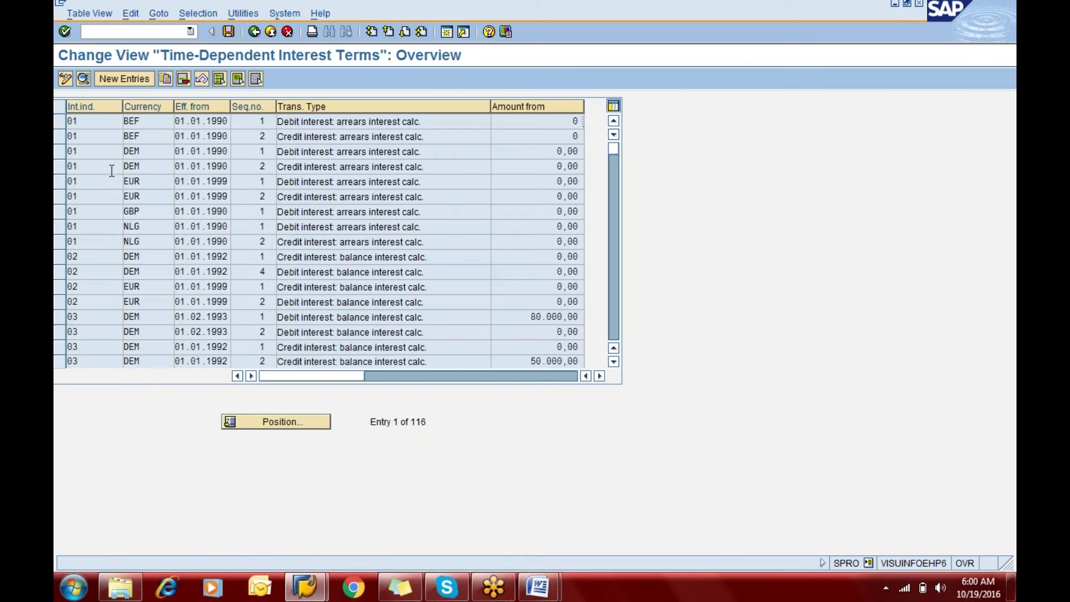
click(123, 81)
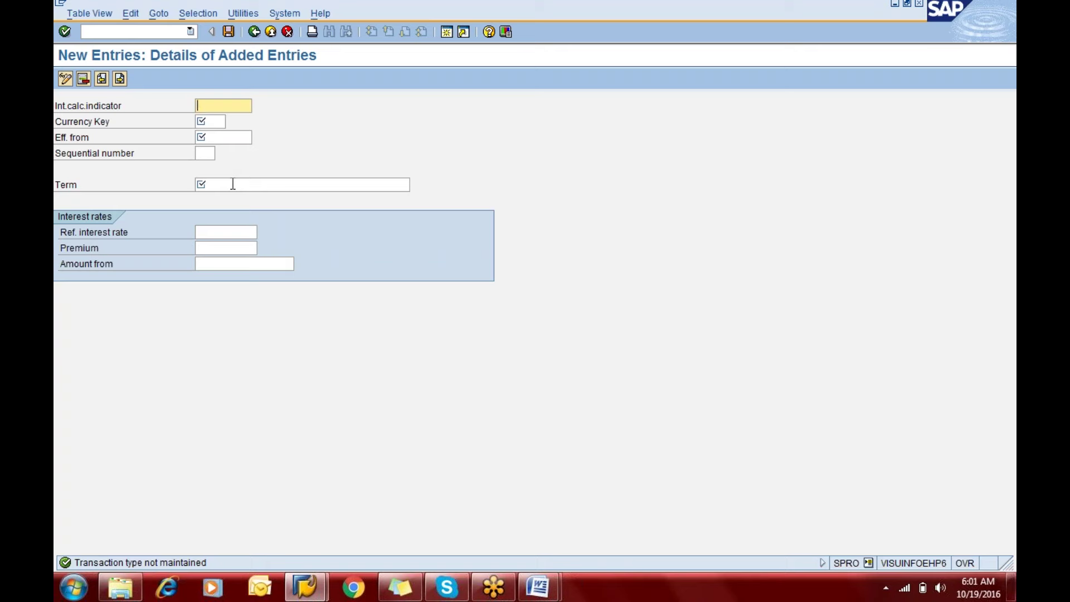
Step: Set the term entry's interest calculation indicator to er, currency to USD, effective date to 01.01.2016 and sequential number to 01
text(er)
key(Tab)
text(usd)
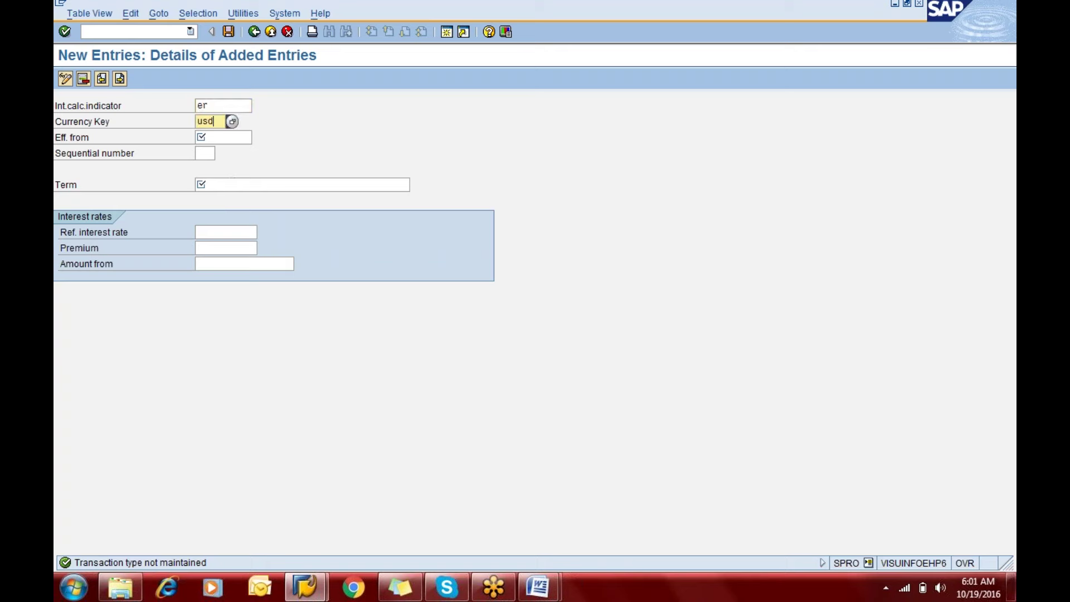
key(Tab)
text(0)
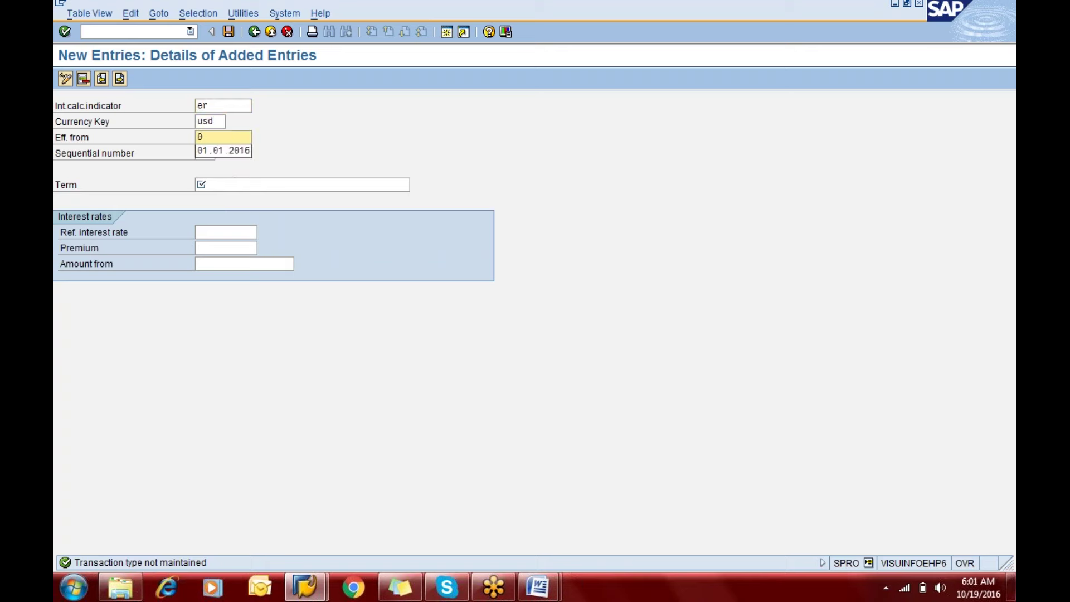
key(Down)
key(Tab)
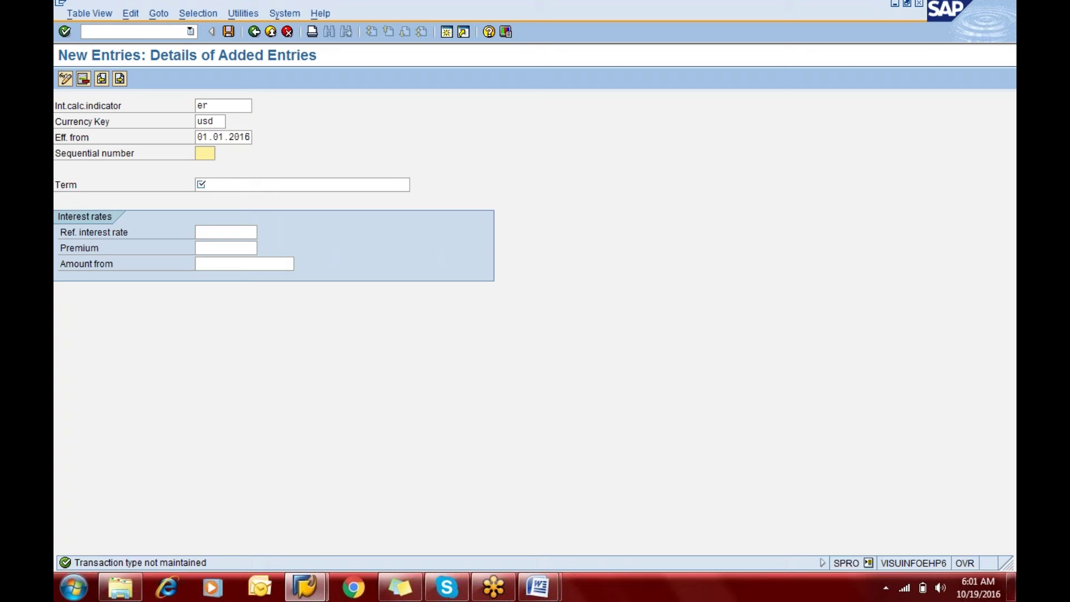
text(01)
key(Tab)
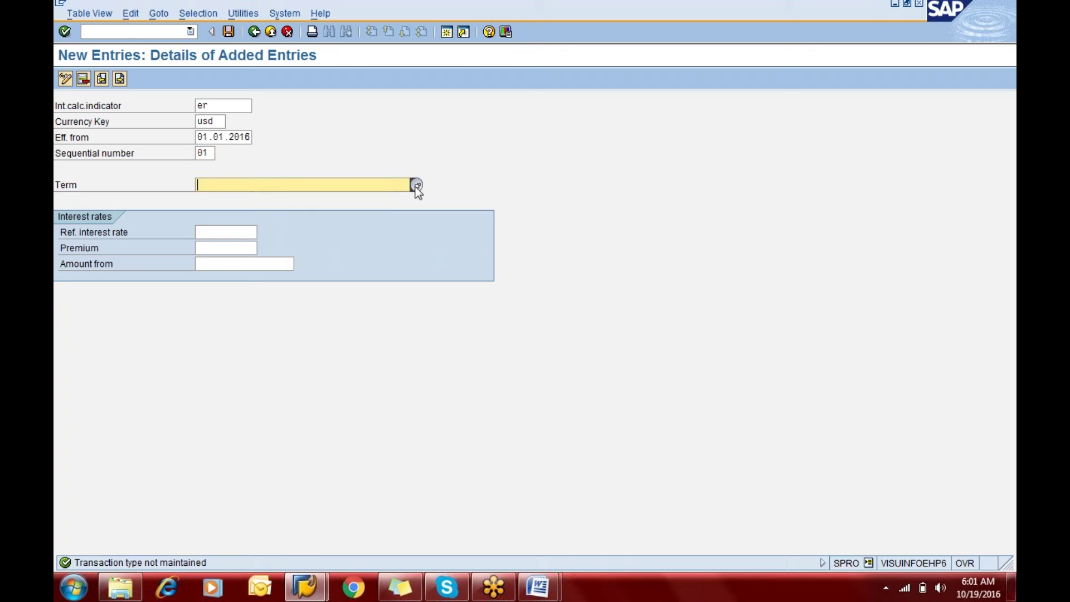
Step: Choose Credit interest: balance interest calc. as the term and set its reference interest rate to refer
click(416, 184)
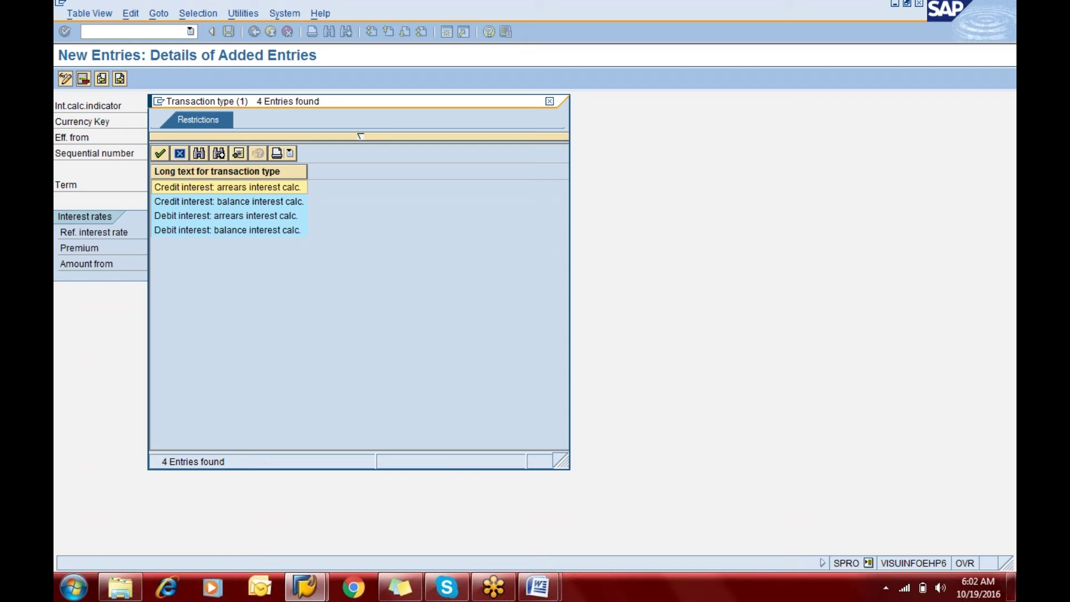
click(266, 205)
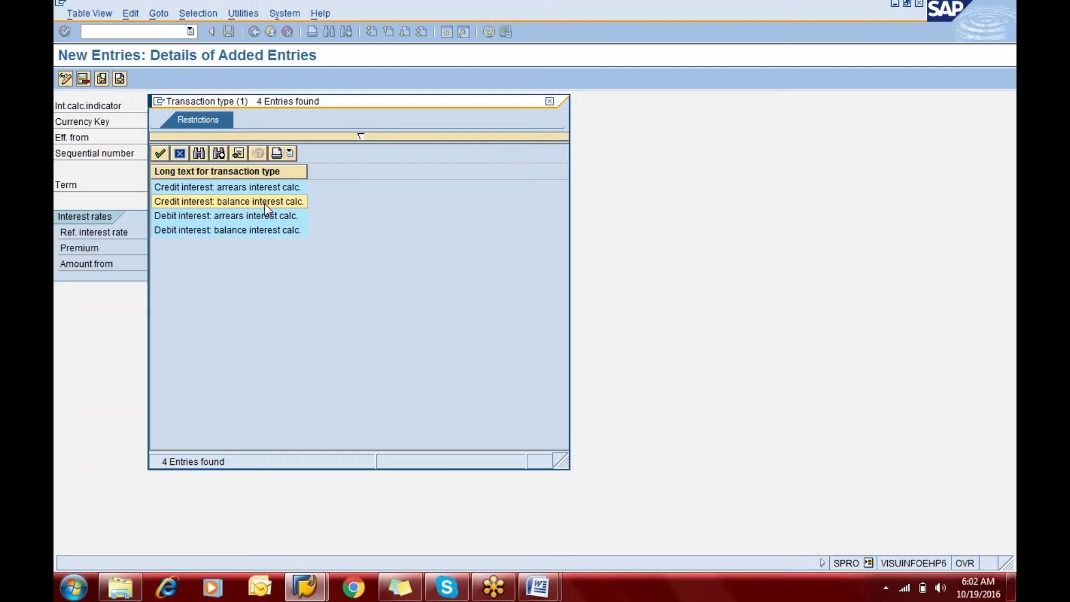
double_click(265, 205)
click(224, 231)
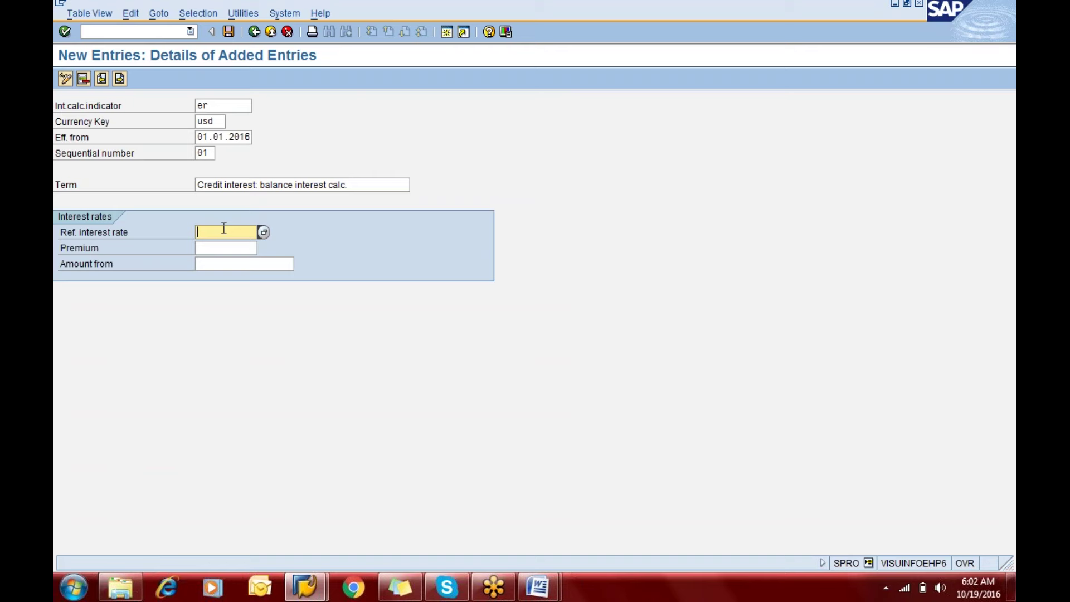
text(refer)
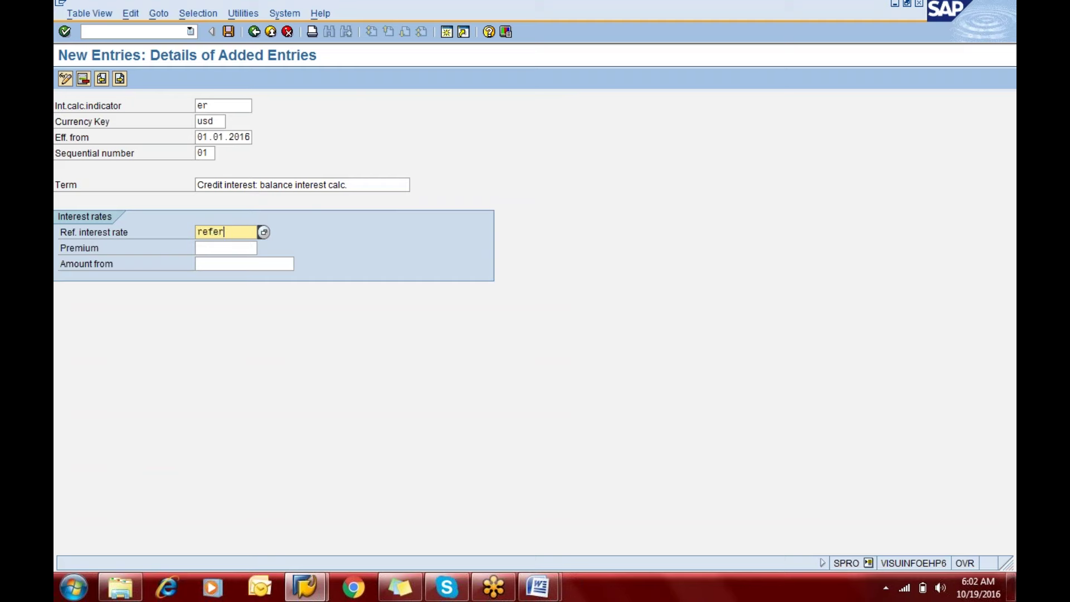
Step: Add the next term entry with indicator er, currency USD, effective date 01.01.2016 and sequential number 02
click(120, 78)
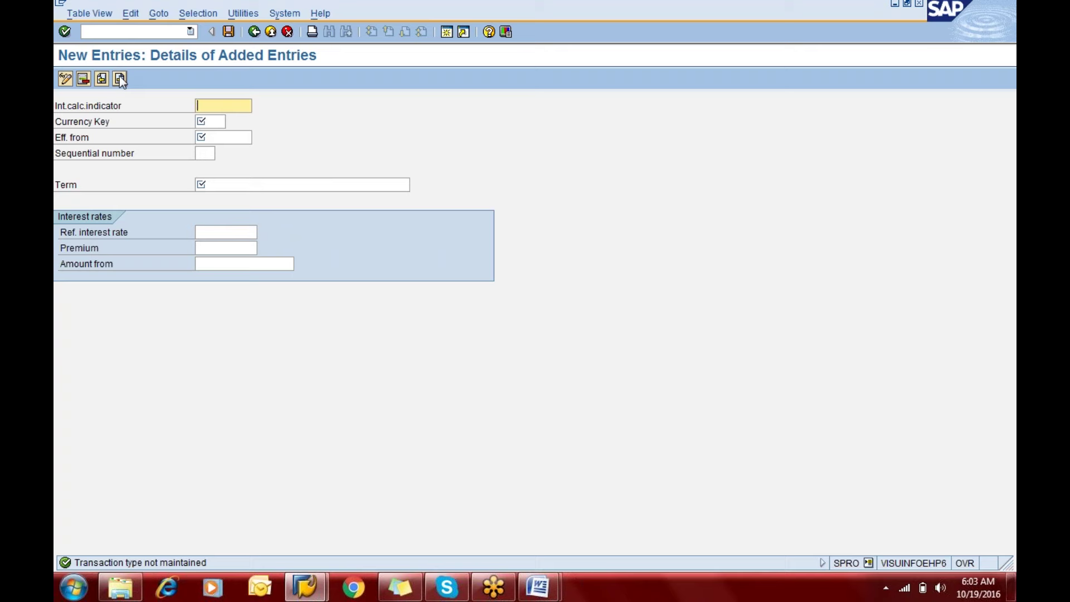
text(er)
key(Tab)
text(usd)
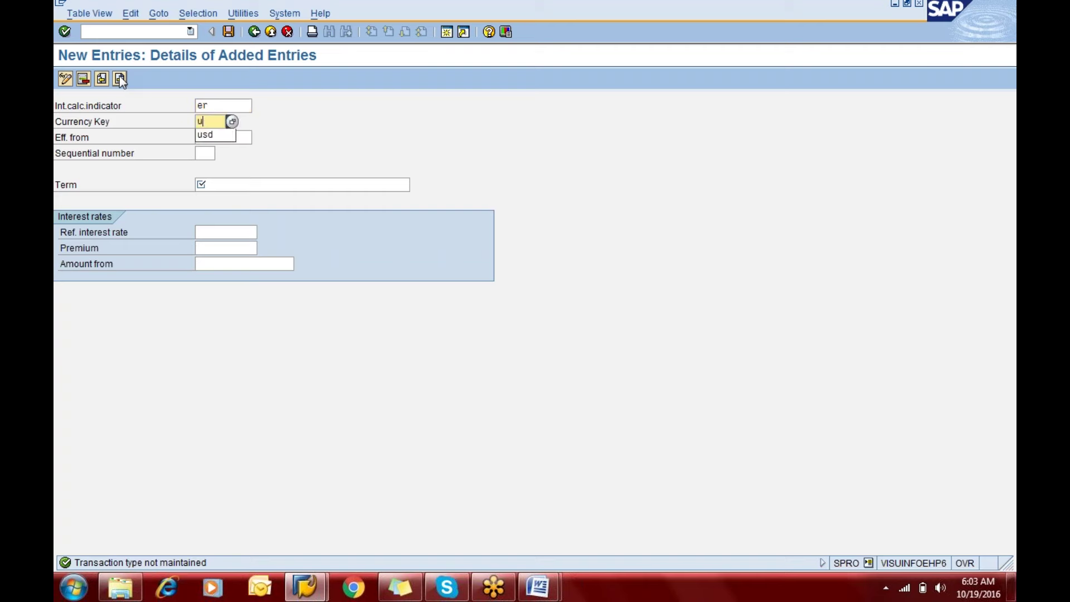
key(Tab)
text(01)
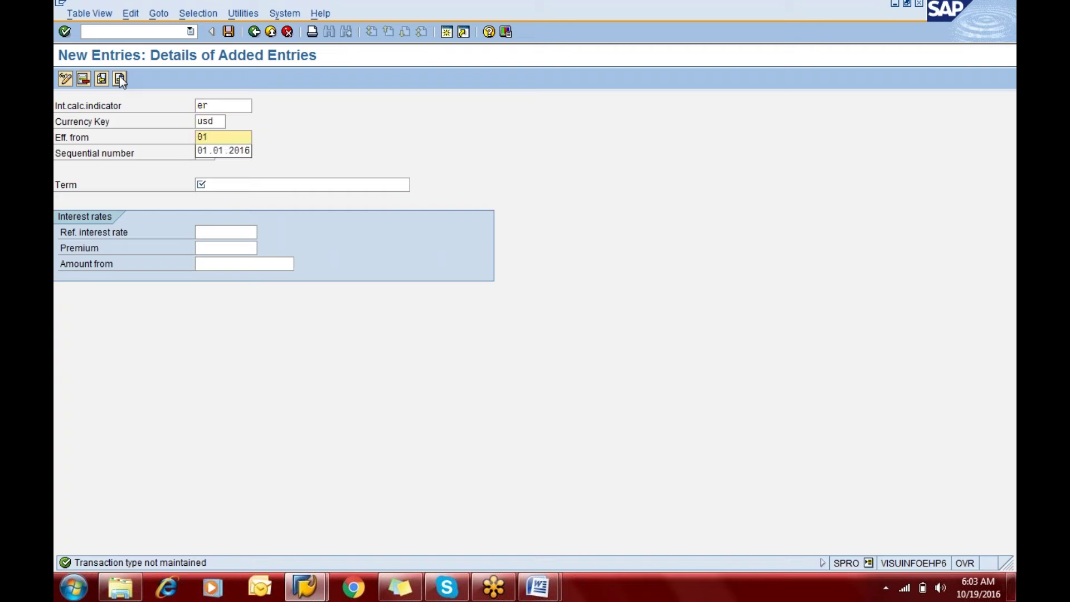
key(Down)
key(Return)
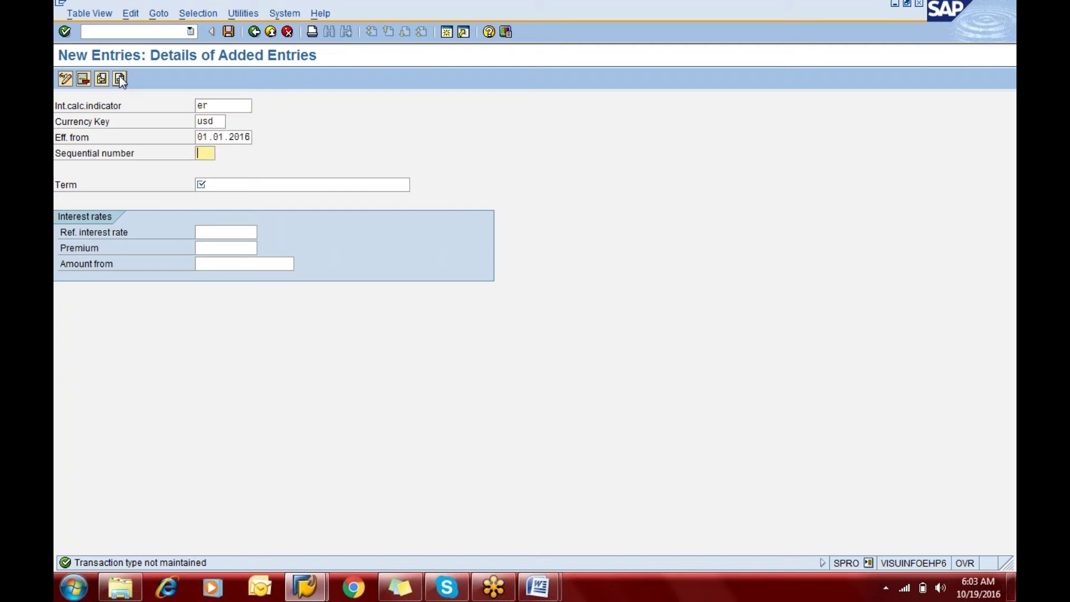
text(02)
key(Tab)
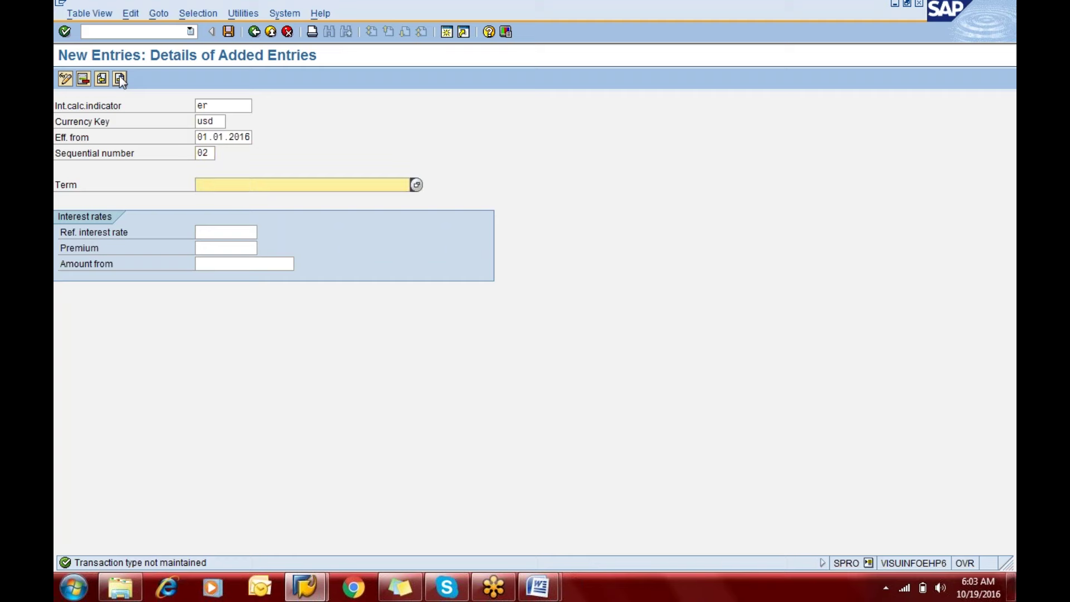
Step: Choose Debit interest: balance interest calc. as the term, set the reference interest rate to refer and save the entries
text(x)
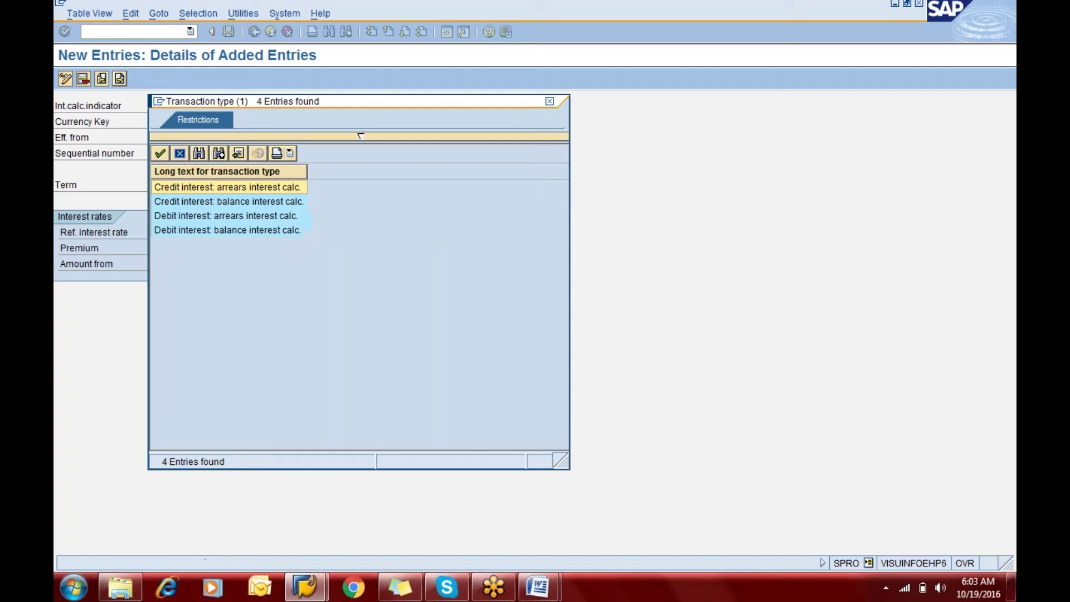
click(200, 231)
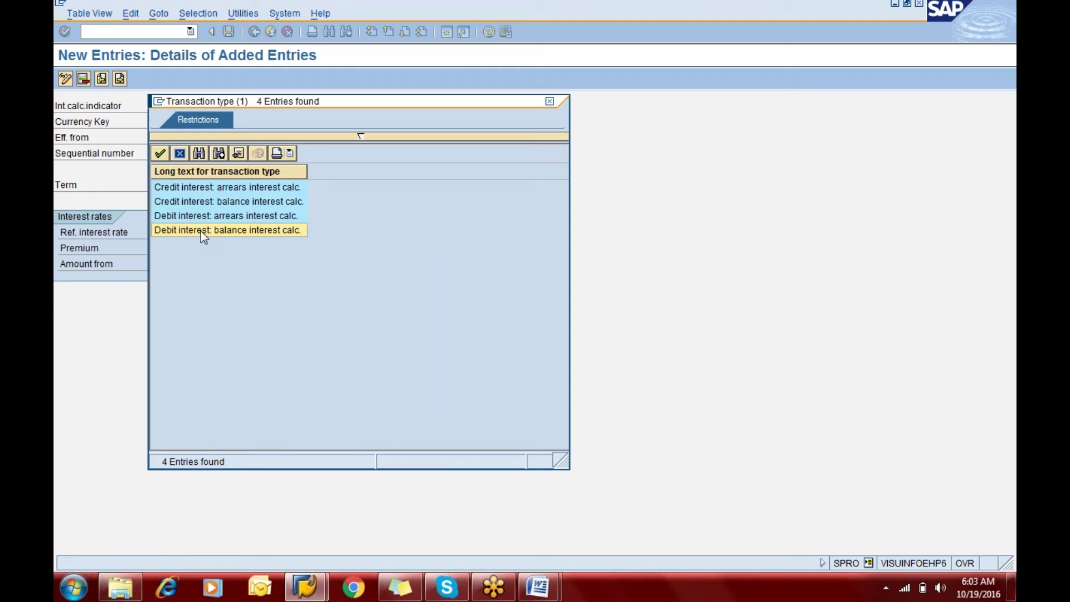
double_click(201, 231)
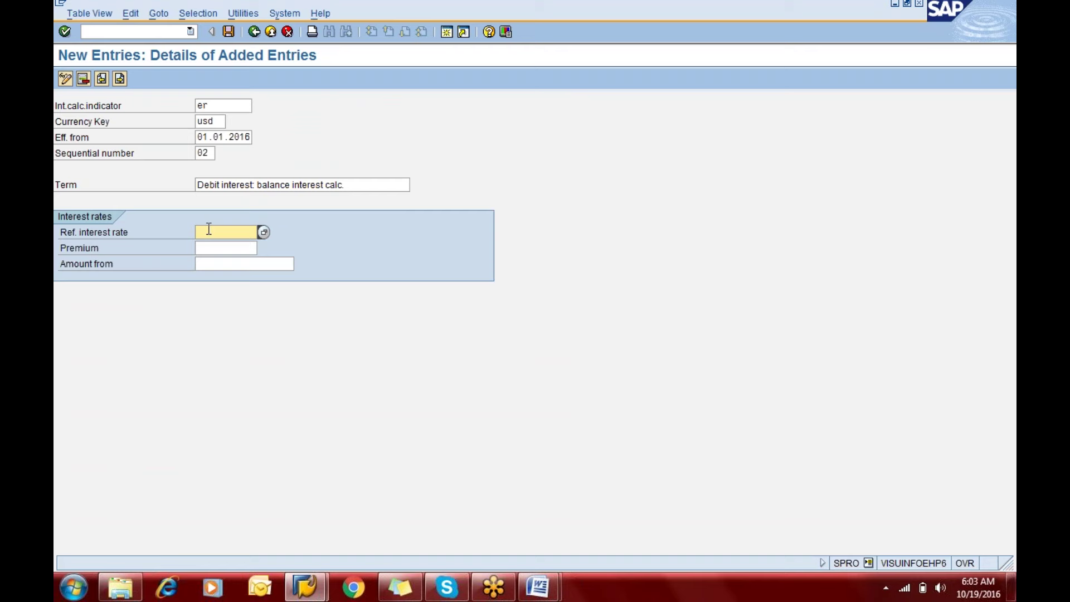
text(re)
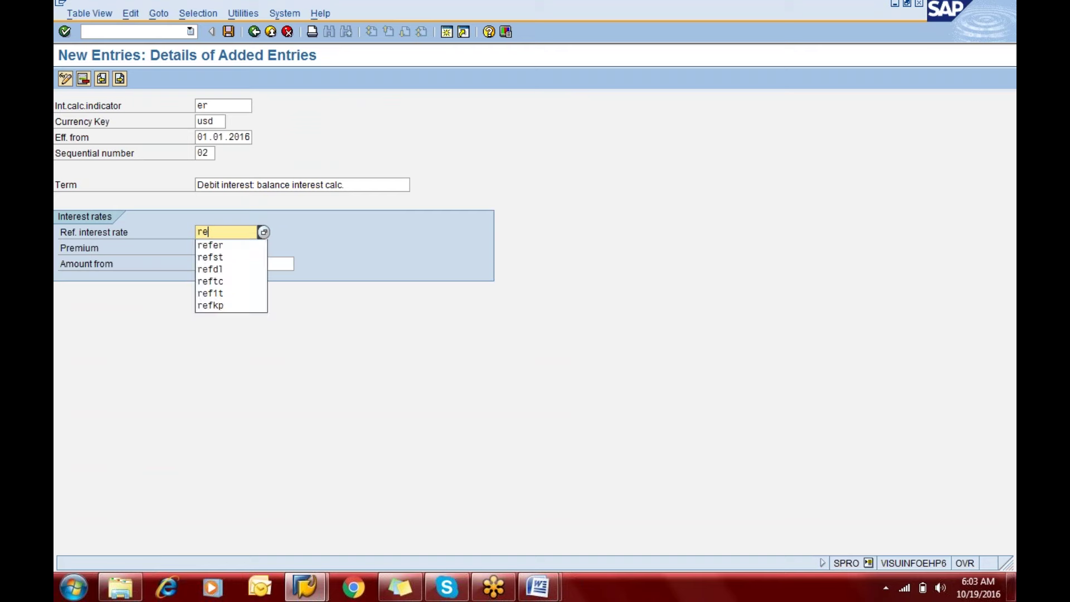
text(fer)
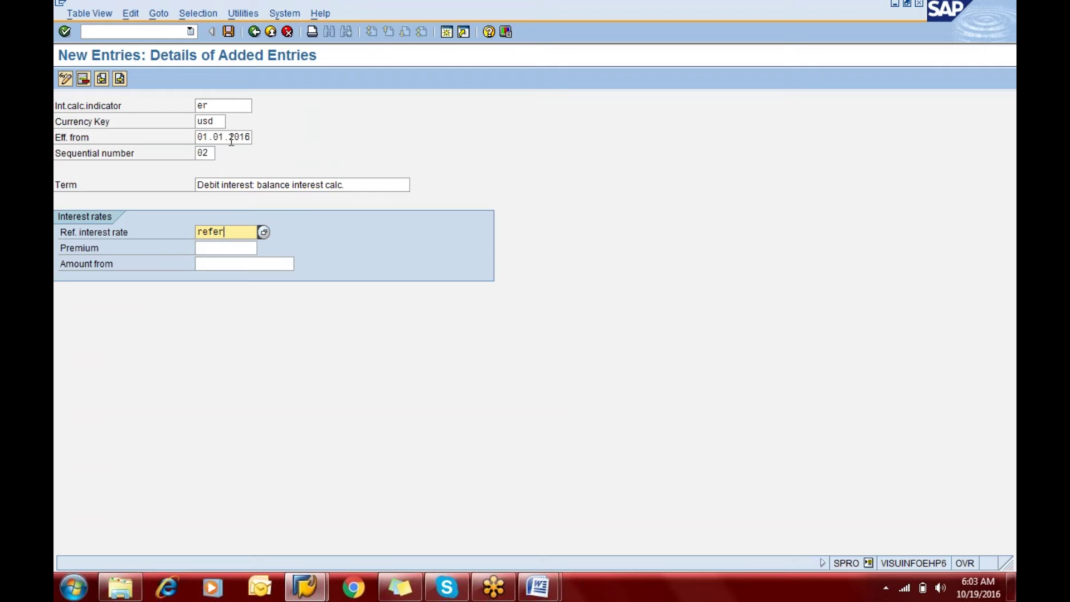
click(229, 32)
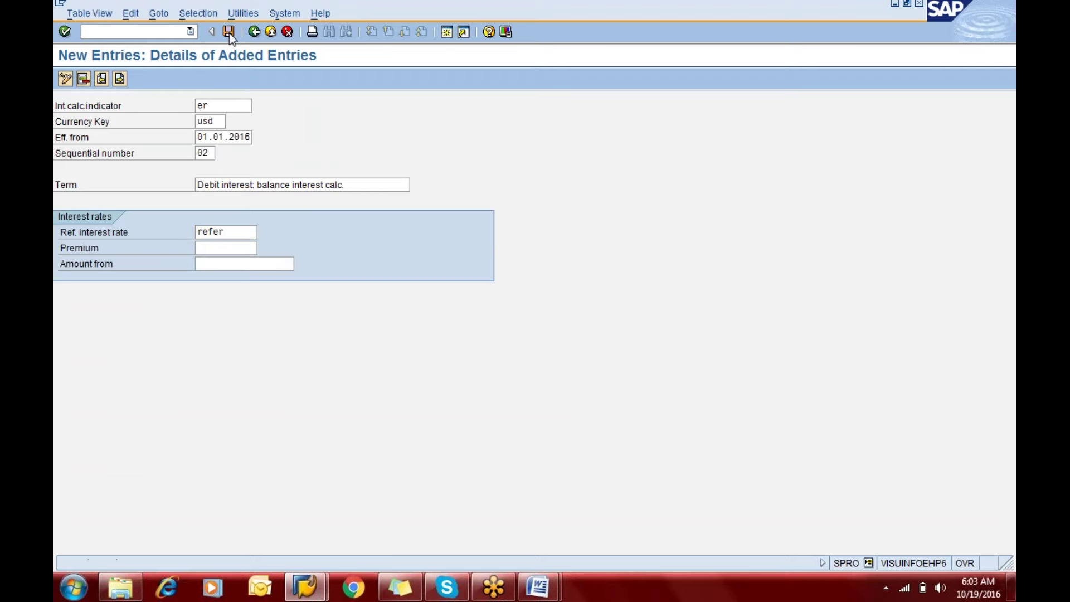
key(Return)
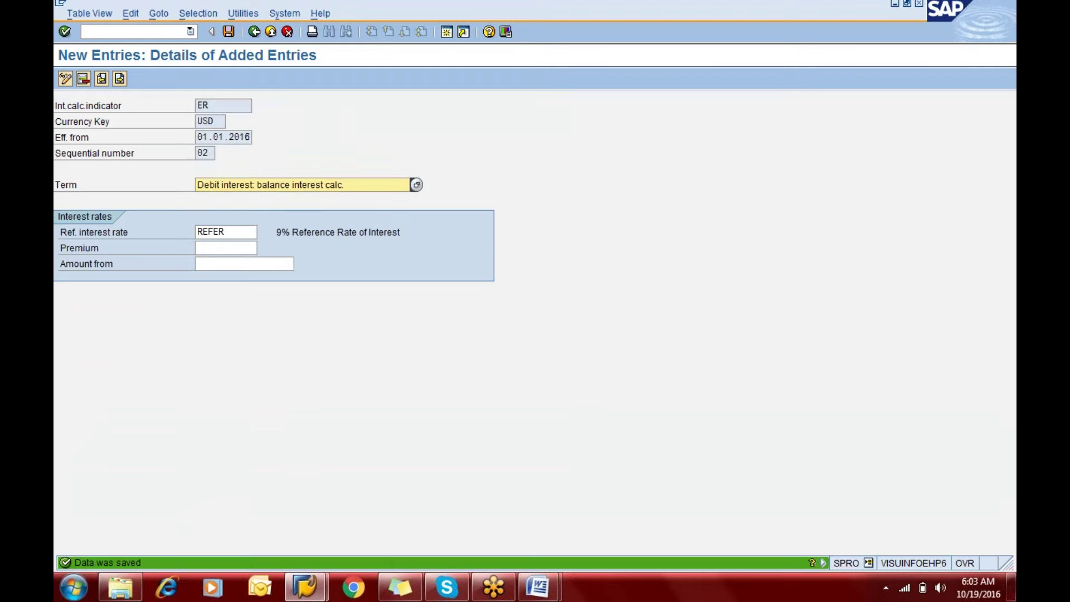
Step: Return to the overview of added entries and examine the credit and debit interest term rows and their columns
click(253, 32)
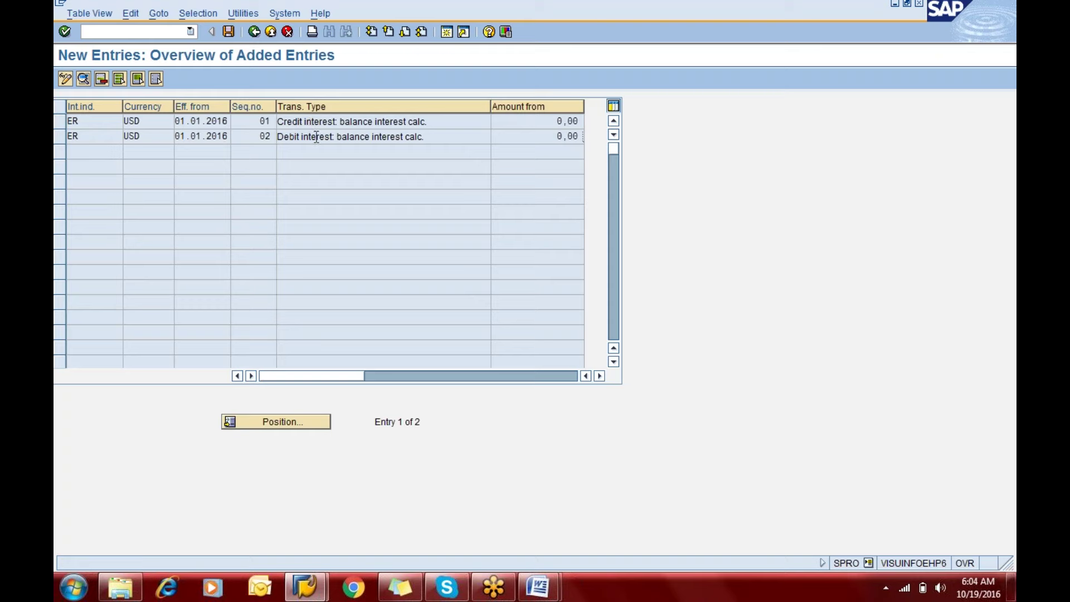
click(342, 376)
click(412, 374)
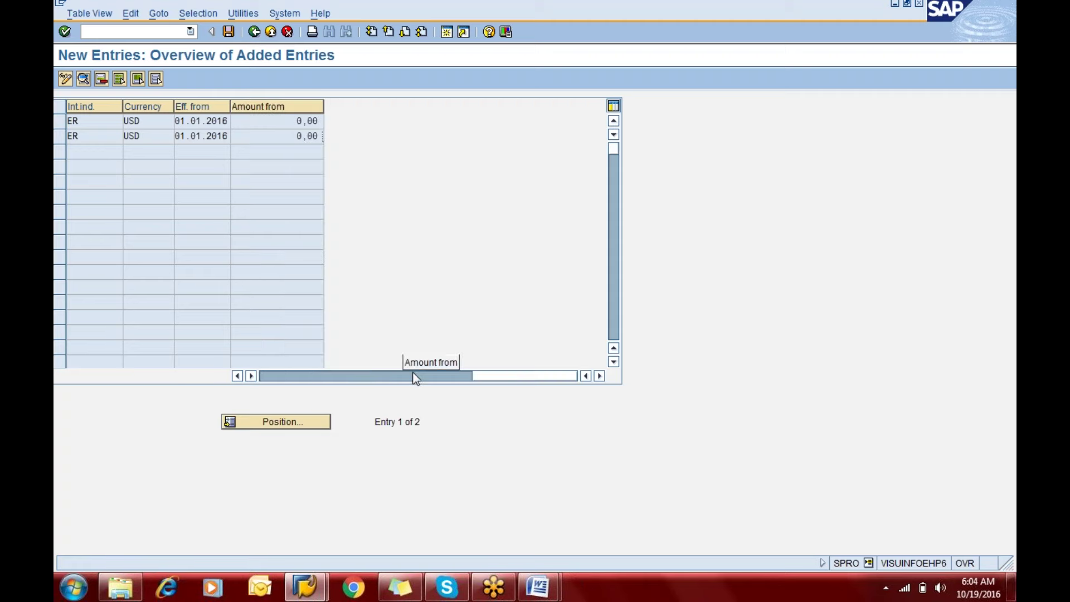
click(263, 376)
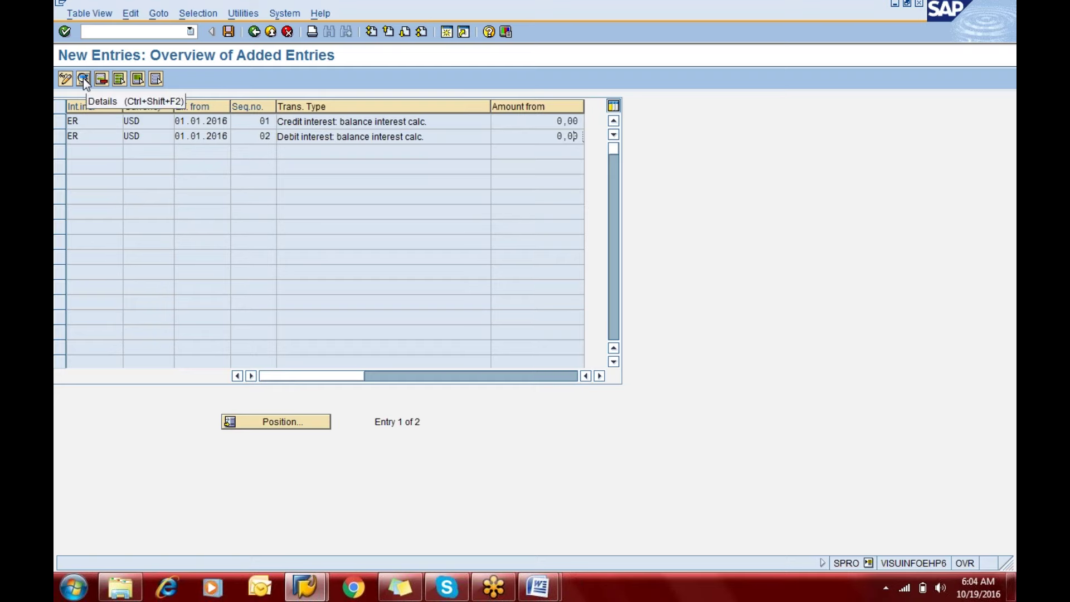
Step: Switch to the GENERAL LEDGER notes in Word and read from the time-dependent terms section through to Step 6, creation of the interest account
key(alt+Tab)
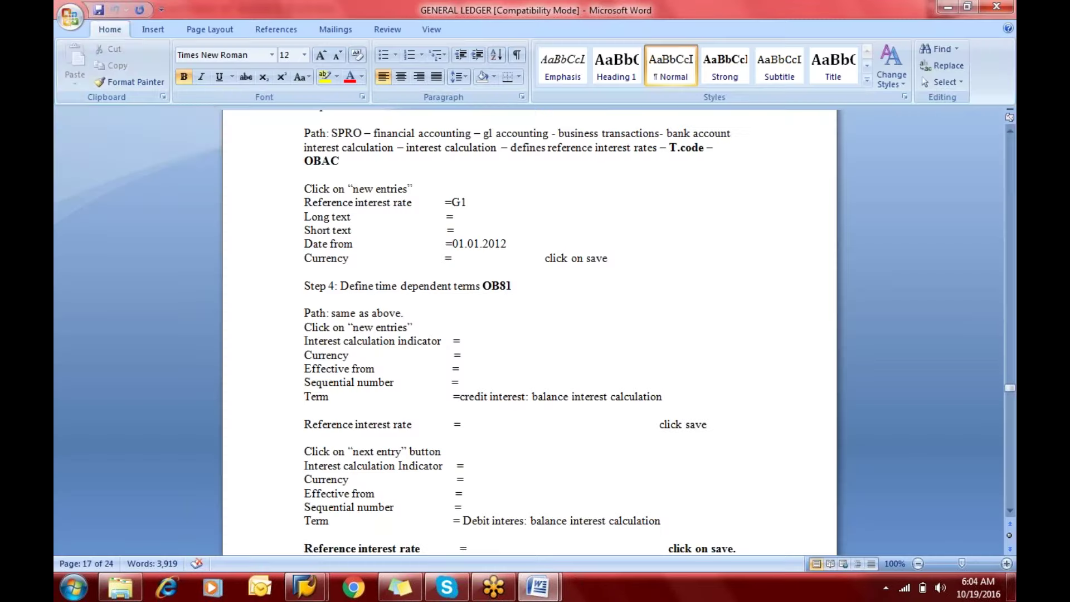
key(Down)
key(Down)
key(Down)
key(Down)
key(Down)
key(Down)
key(Down)
key(Down)
key(Down)
key(Down)
key(Down)
key(Down)
key(Down)
key(Down)
key(Down)
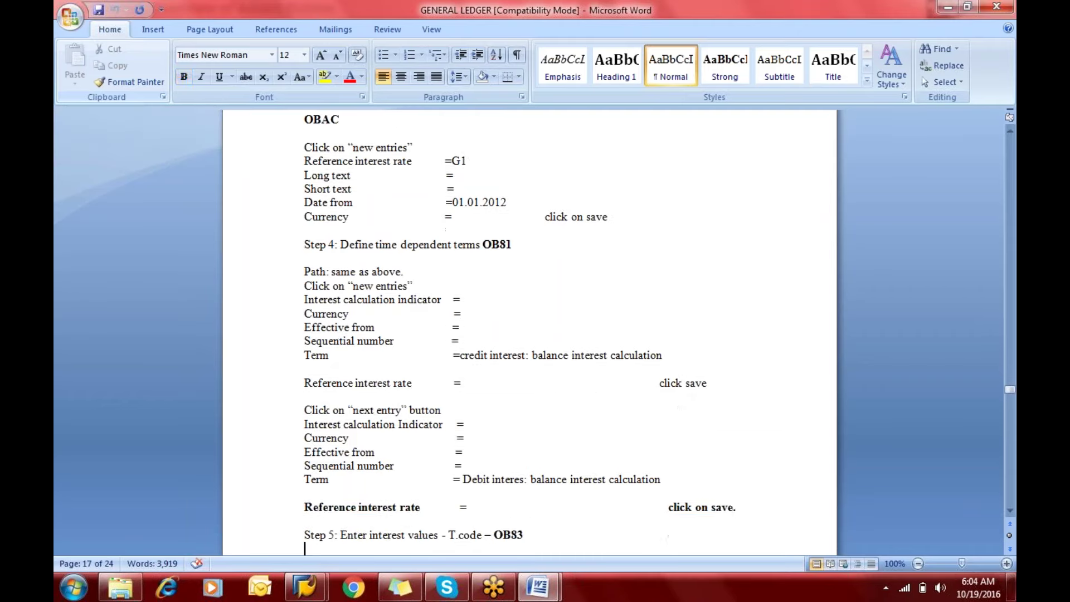
key(Down)
key(Down)
key(Down)
key(Down)
key(Down)
key(Down)
key(Down)
key(Down)
key(Down)
key(Down)
key(Down)
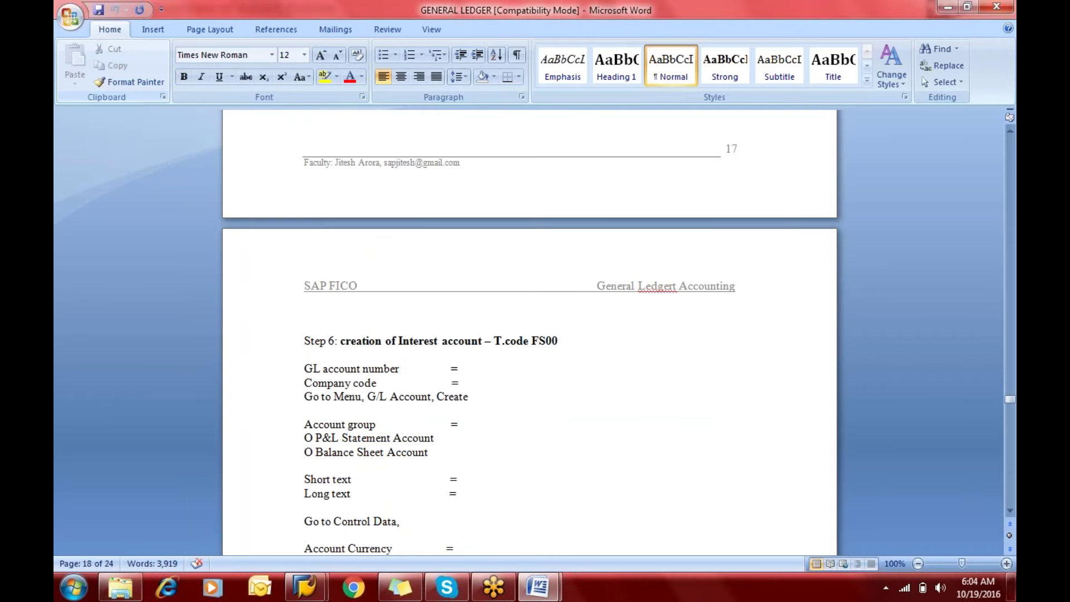
key(Down)
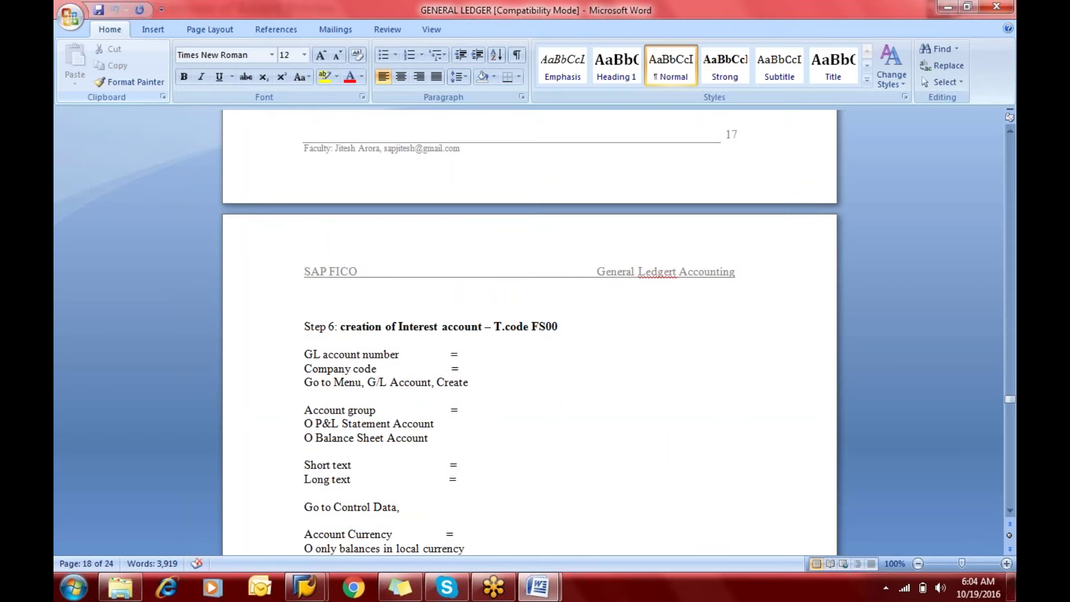
key(Down)
key(Down)
key(Down)
key(Down)
key(Down)
key(Down)
key(Down)
key(Down)
key(Down)
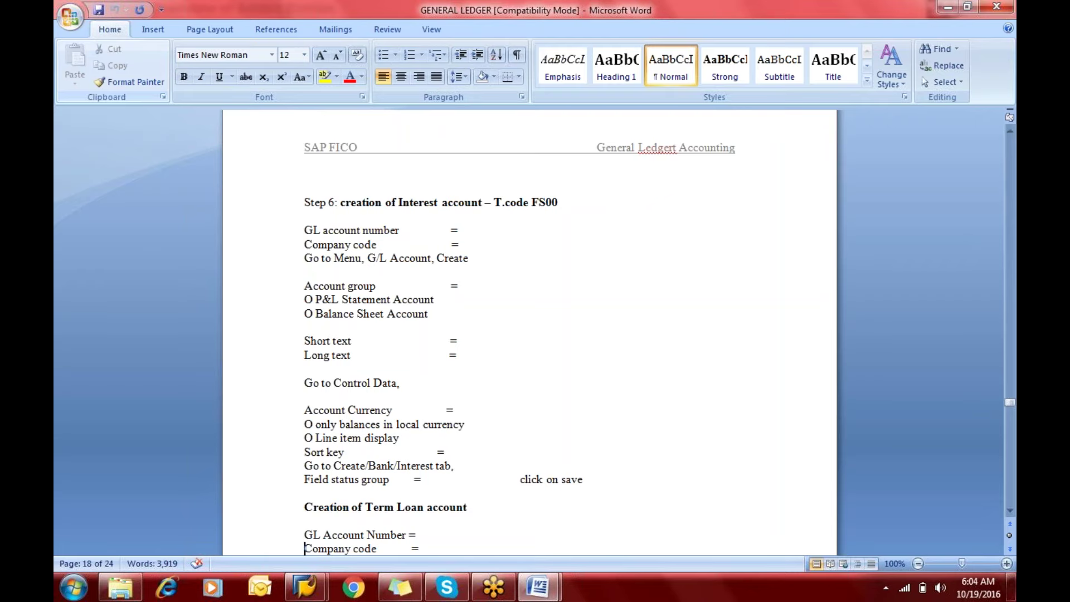
Step: Check the notes against SAP and review the field lists for creating the interest account and the Term Loan account
key(alt+Tab)
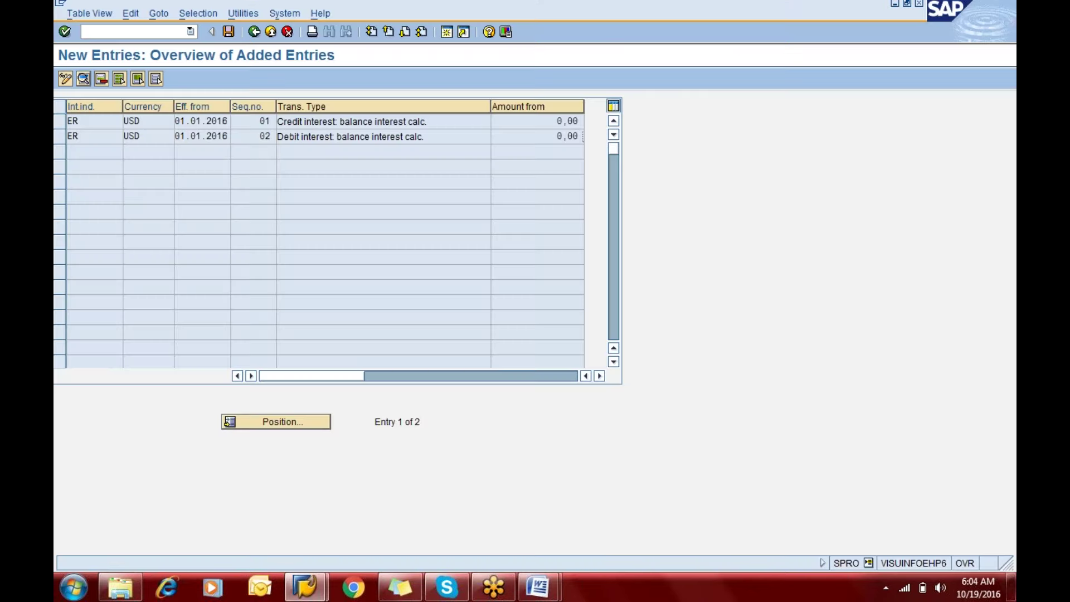
key(alt+Tab)
key(alt+Tab)
key(alt+Tab)
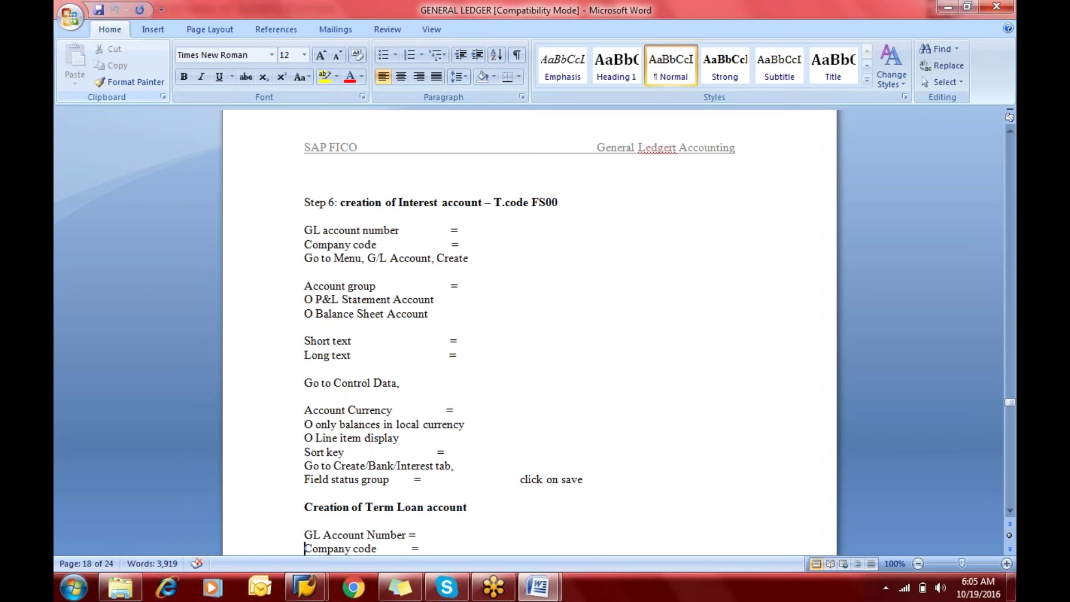
key(Down)
key(Down)
key(Down)
key(Down)
key(Down)
key(Down)
key(Down)
key(Down)
key(Down)
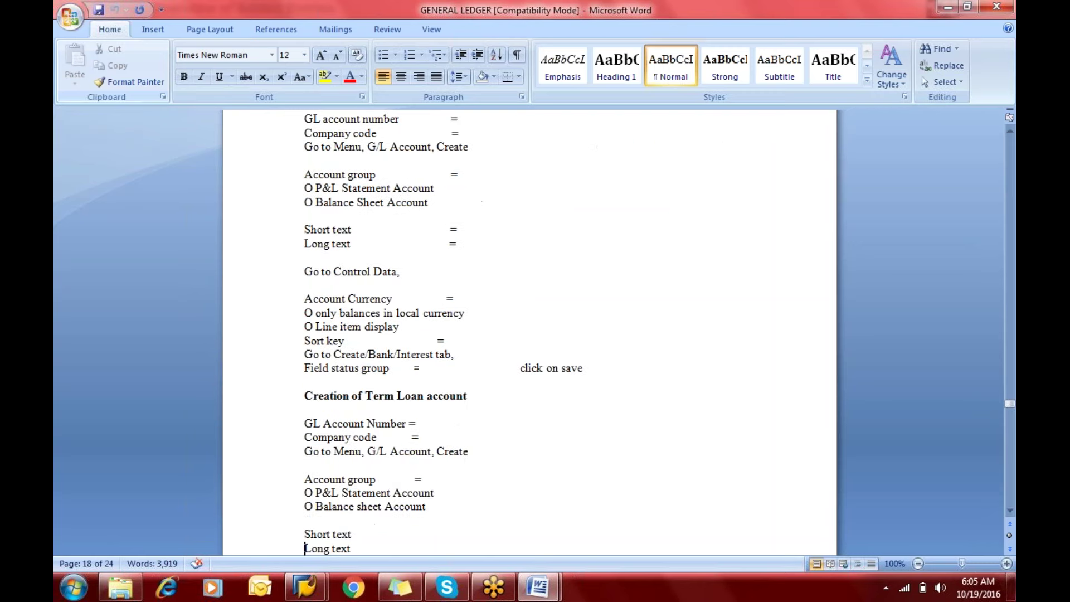
key(Up)
key(Up)
key(Up)
key(Up)
key(Up)
key(Up)
key(Up)
key(Up)
key(Up)
key(Up)
key(Up)
key(Up)
key(Up)
key(Up)
key(Up)
key(Up)
key(Up)
key(Up)
key(Up)
key(Up)
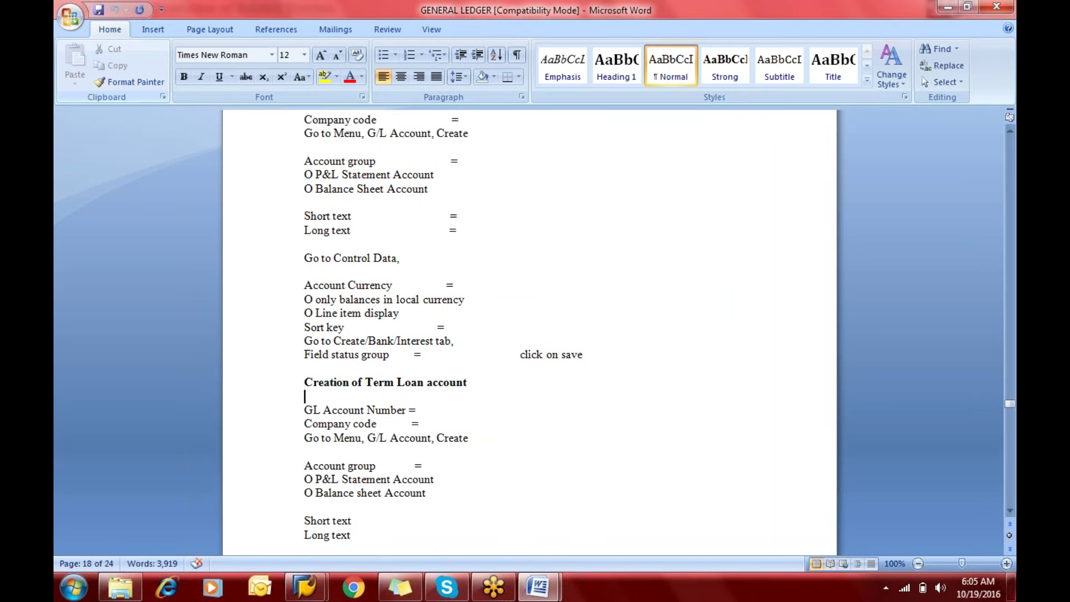
key(Up)
key(Up)
key(Up)
key(Up)
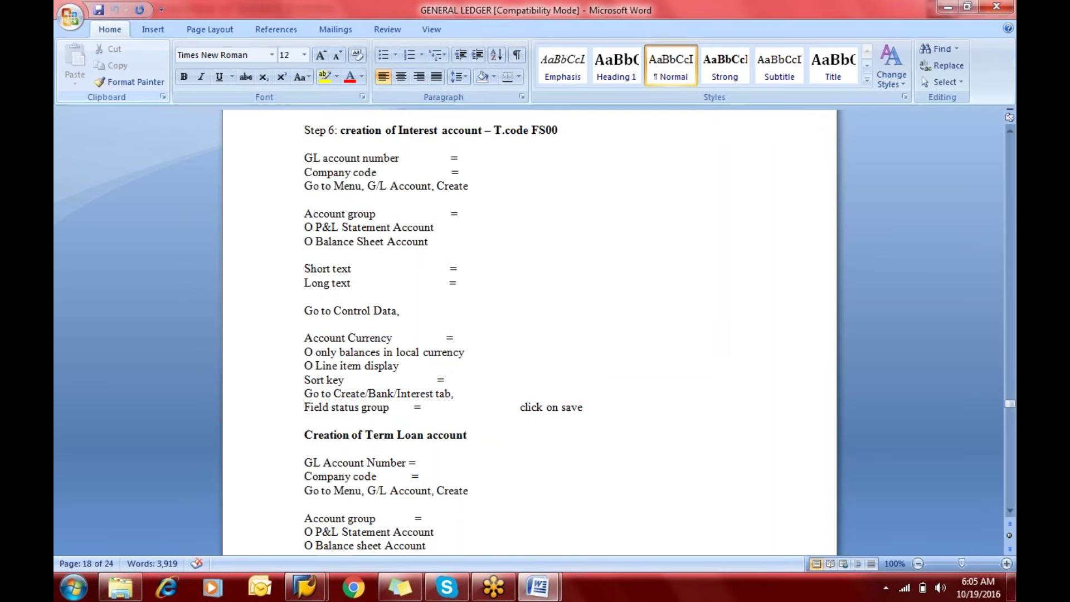
key(Down)
key(Down)
key(Down)
key(Up)
key(Up)
click(304, 144)
click(305, 214)
click(304, 379)
click(304, 435)
click(304, 421)
click(304, 283)
click(304, 213)
key(Up)
key(Up)
key(Up)
key(Up)
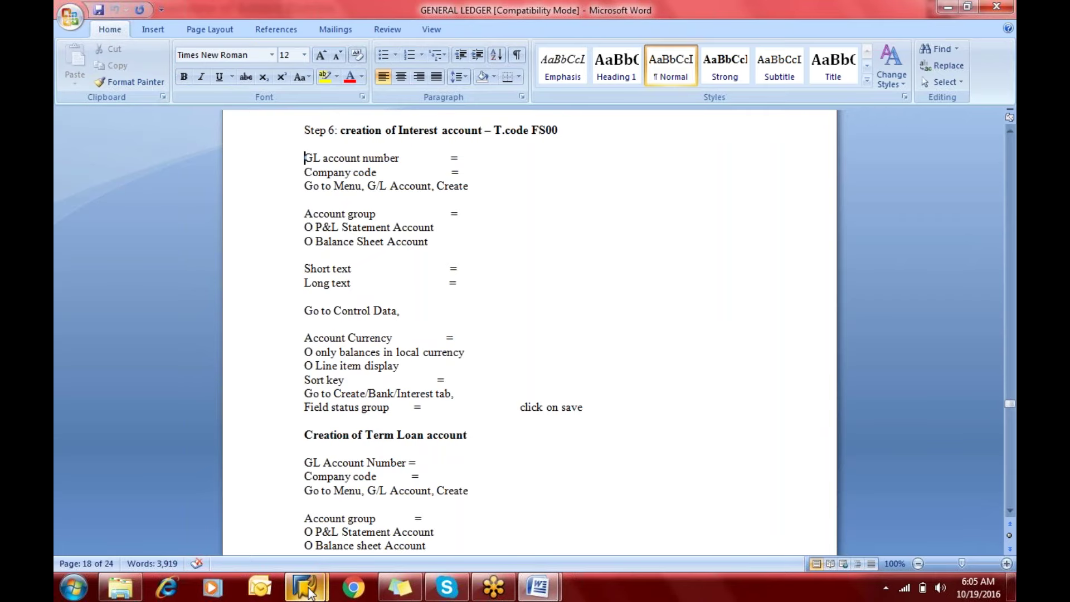
Step: Switch back to SAP, open the G/L account groups with /nobd4 and position the list at chart of accounts caer
mouse_move(307, 591)
click(359, 490)
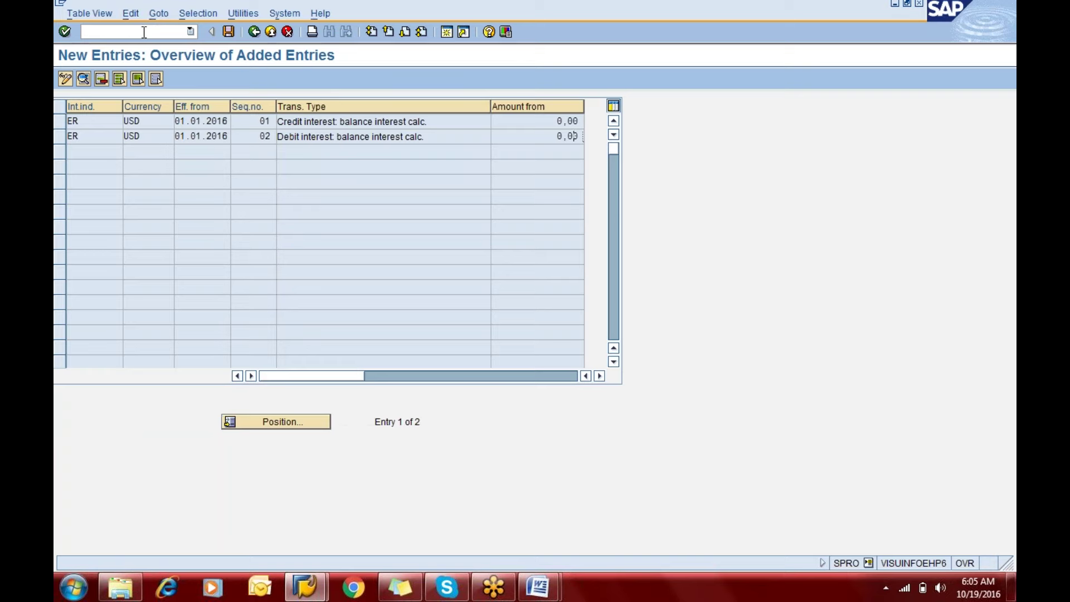
click(144, 32)
text(/nobd4)
key(Return)
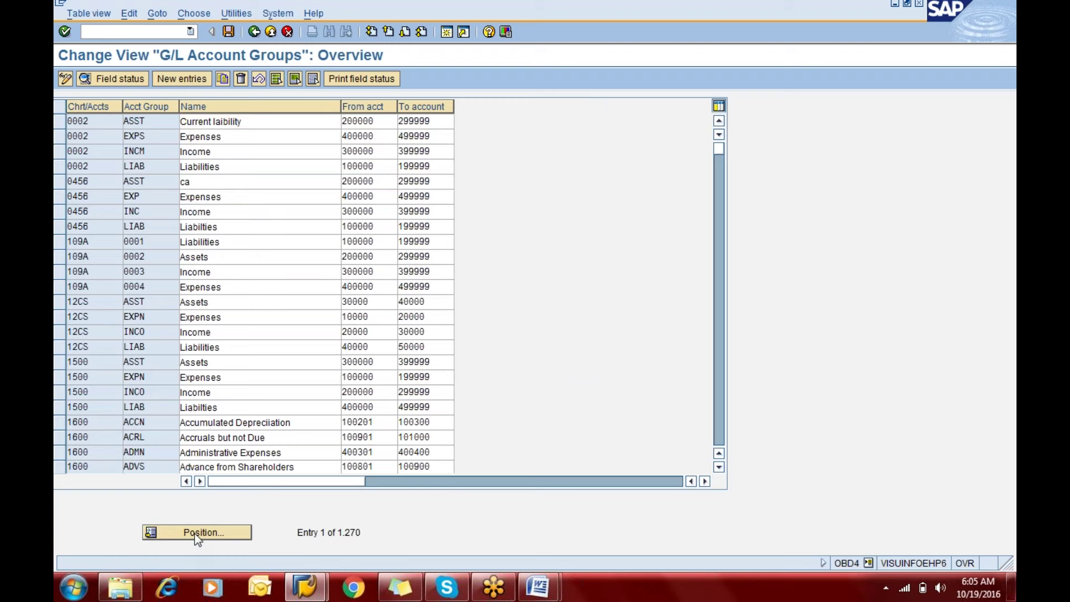
click(195, 533)
text(caer)
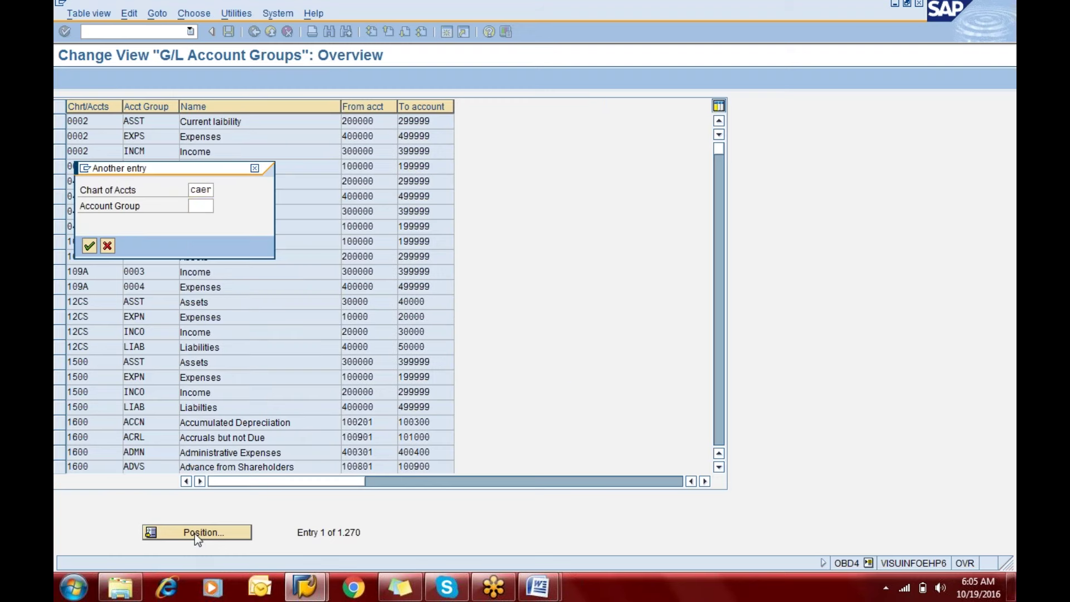
key(Return)
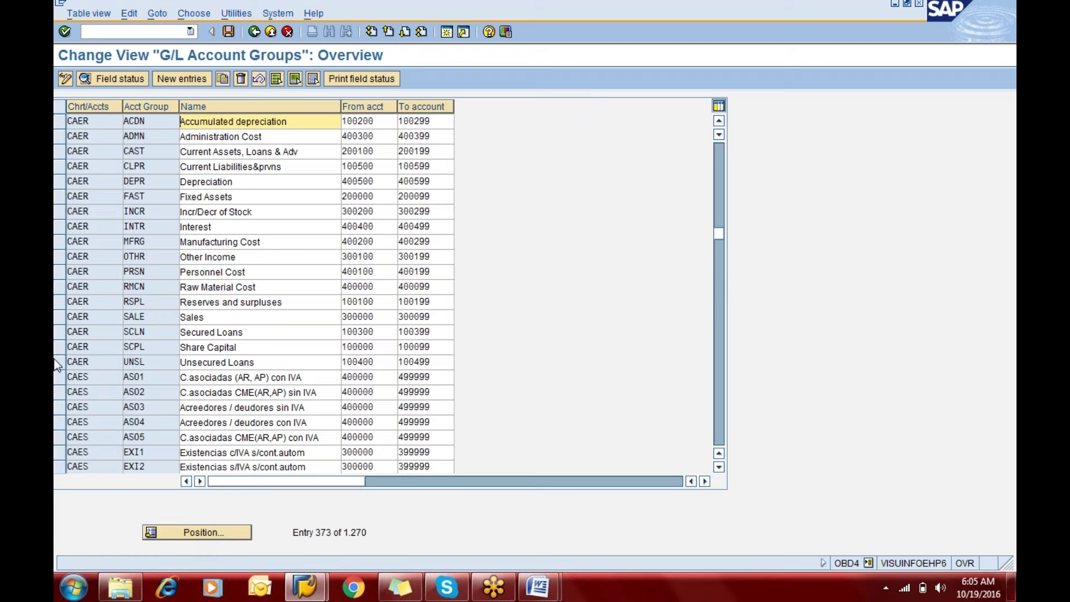
Step: Mark the Interest and Secured Loans account groups of CAER to check their number ranges, consulting the Word notes
click(63, 229)
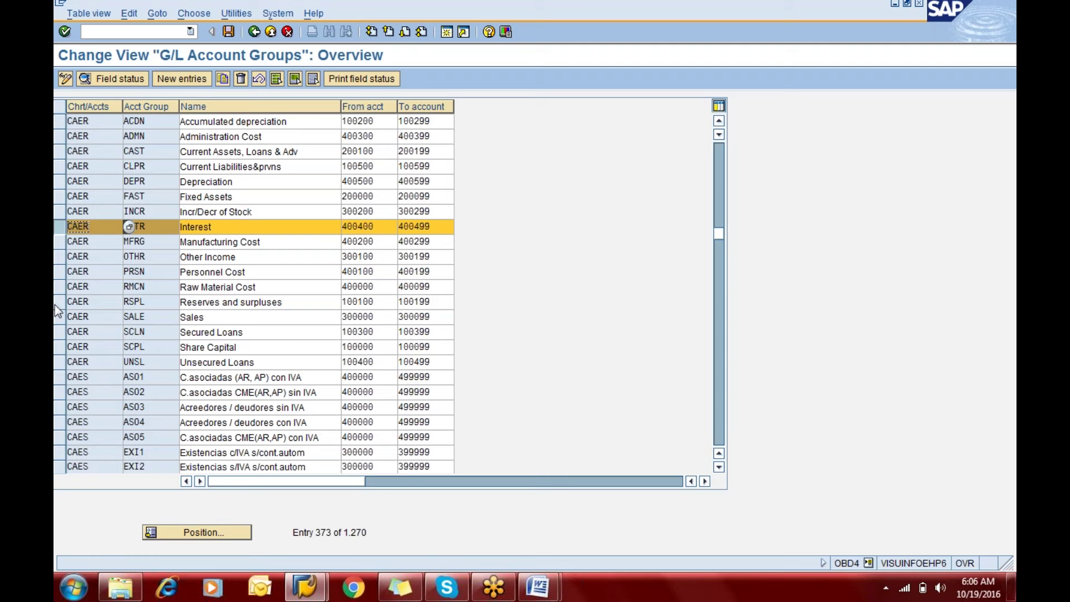
click(59, 332)
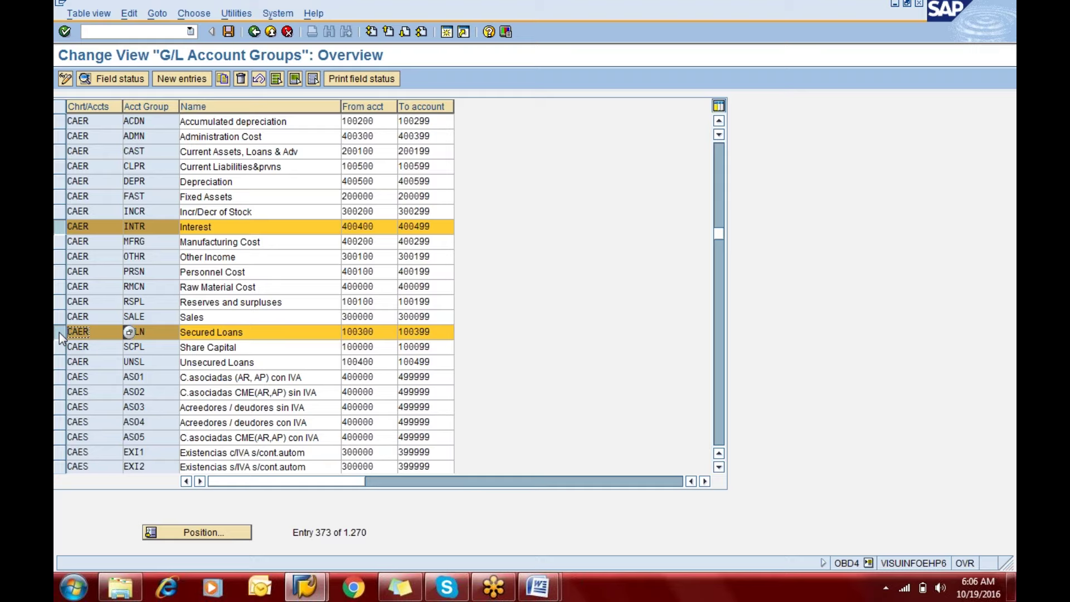
key(alt+Tab)
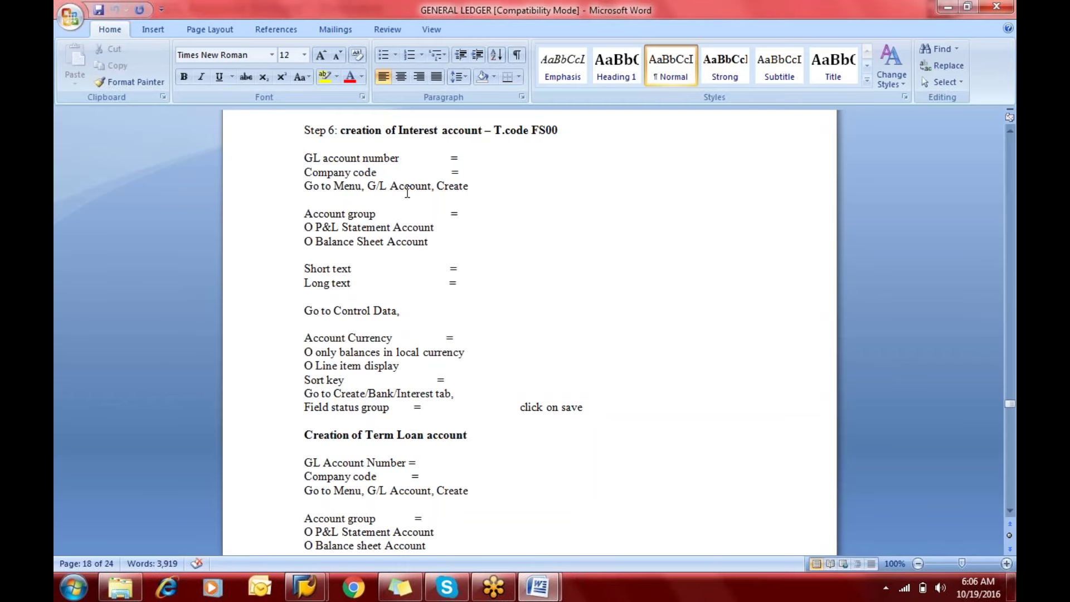
key(alt+Tab)
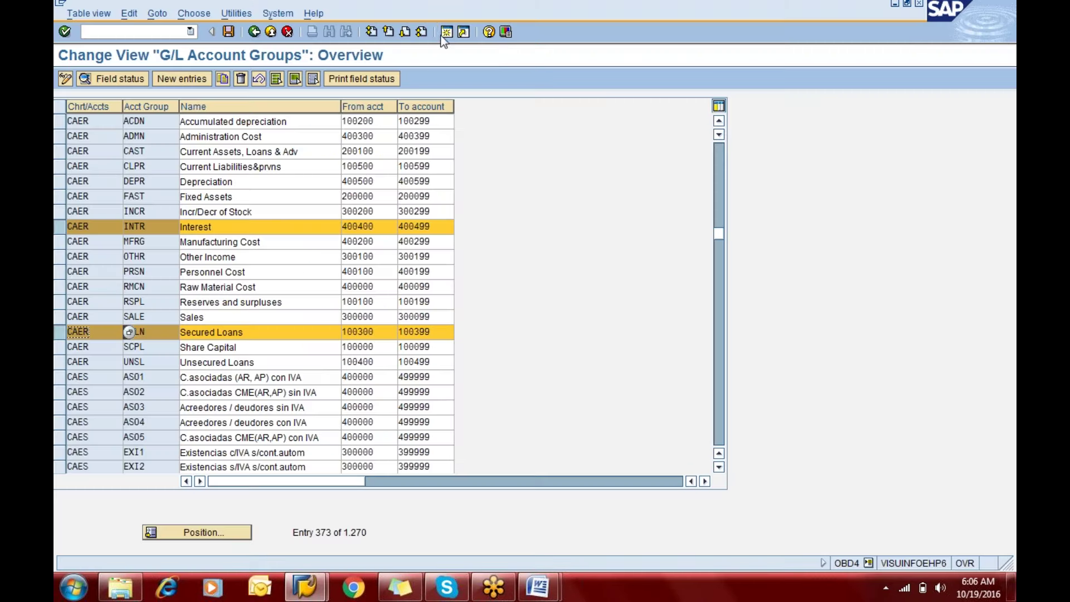
Step: Open central G/L account maintenance (FS00) in a new session and start creating account 400400 in company code ERIC
click(446, 35)
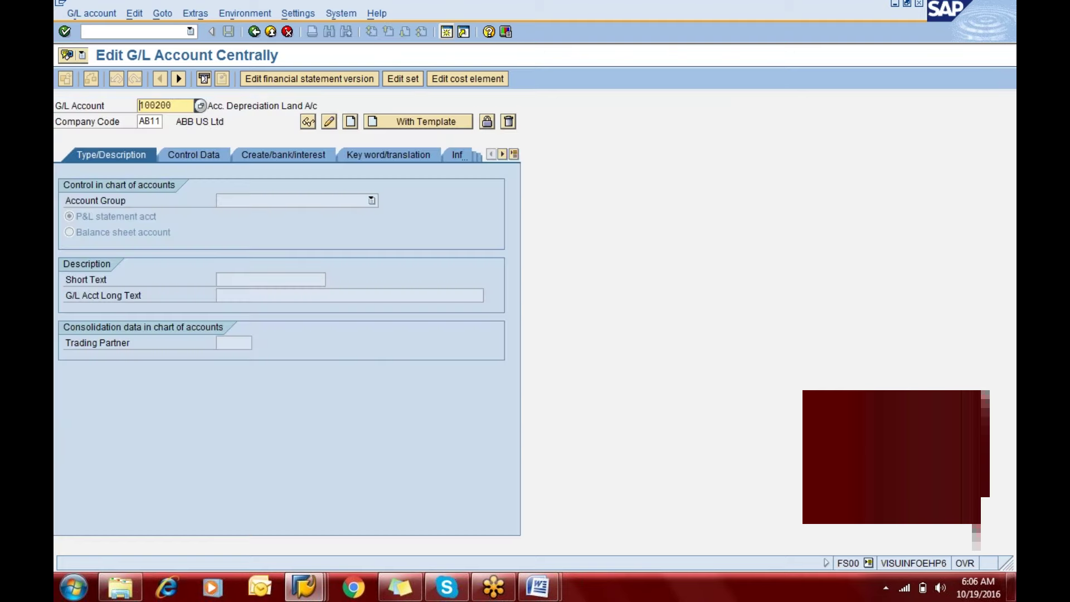
text(400400)
key(Tab)
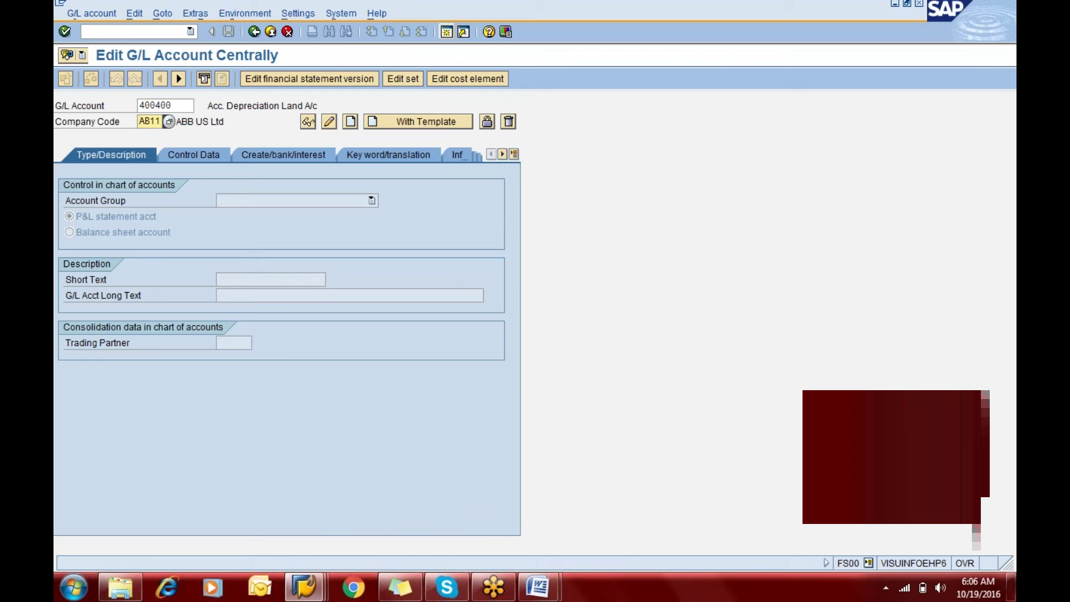
text(er1)
click(351, 122)
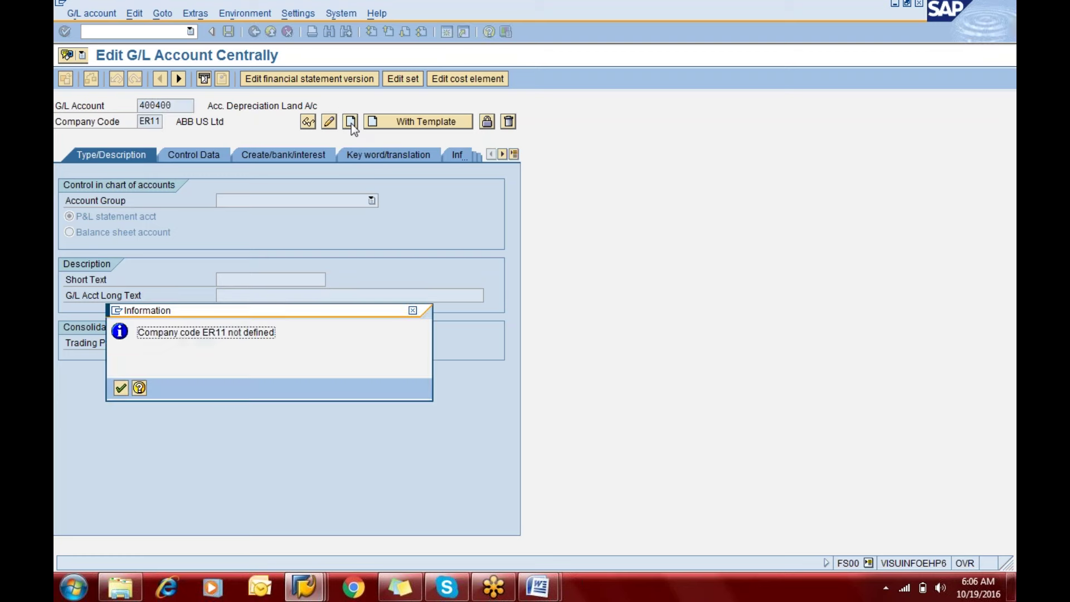
key(Return)
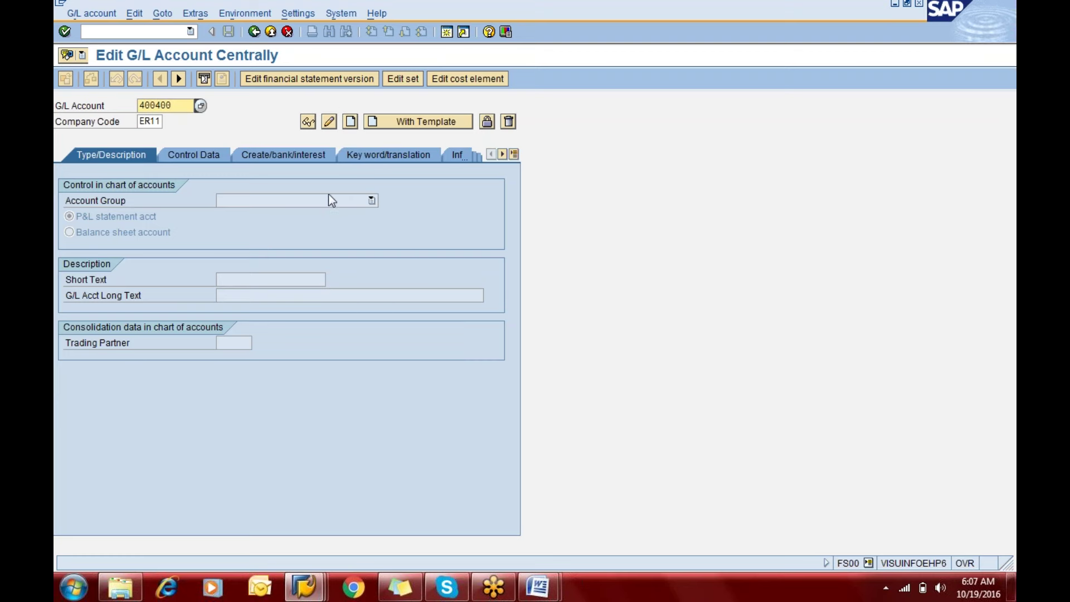
click(154, 121)
text(ic)
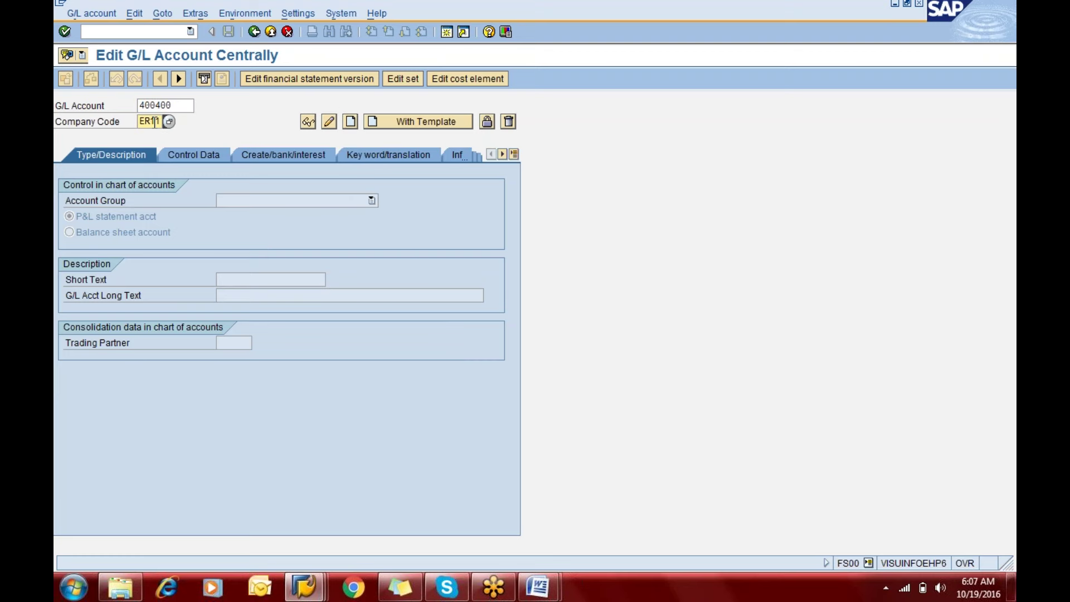
click(350, 121)
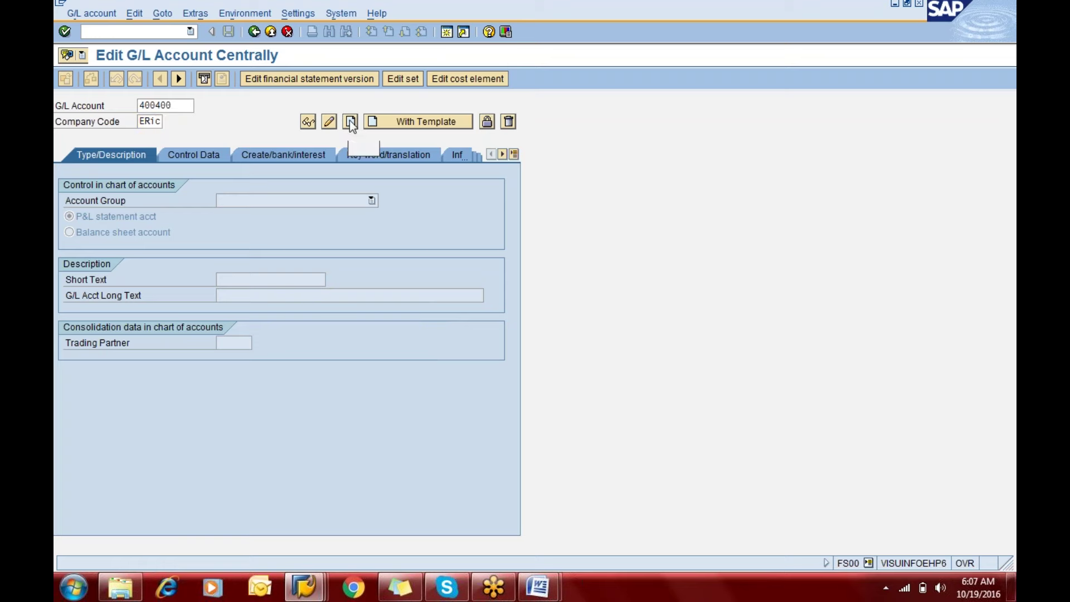
Step: Set the new G/L account's account group to Interest
click(343, 203)
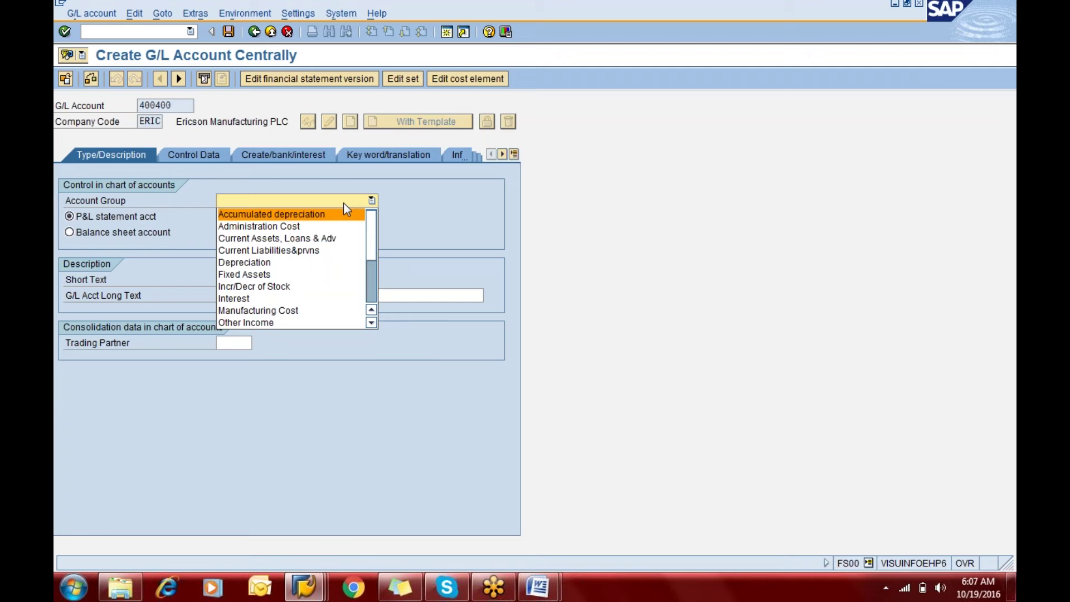
key(i)
key(i)
key(Return)
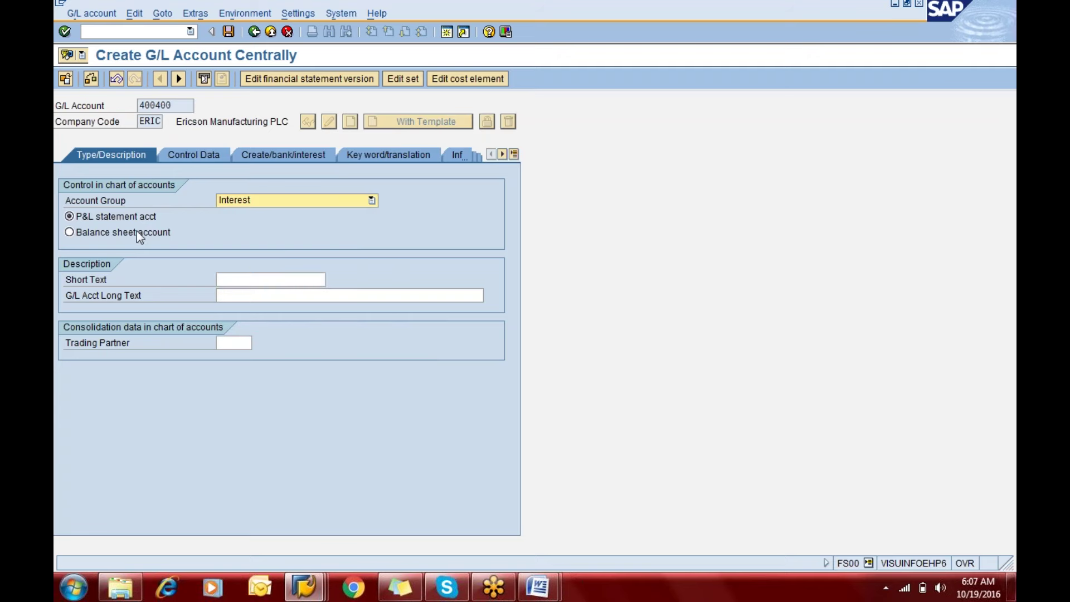
Step: Enter Loan Interst as the new G/L account's short text
click(246, 278)
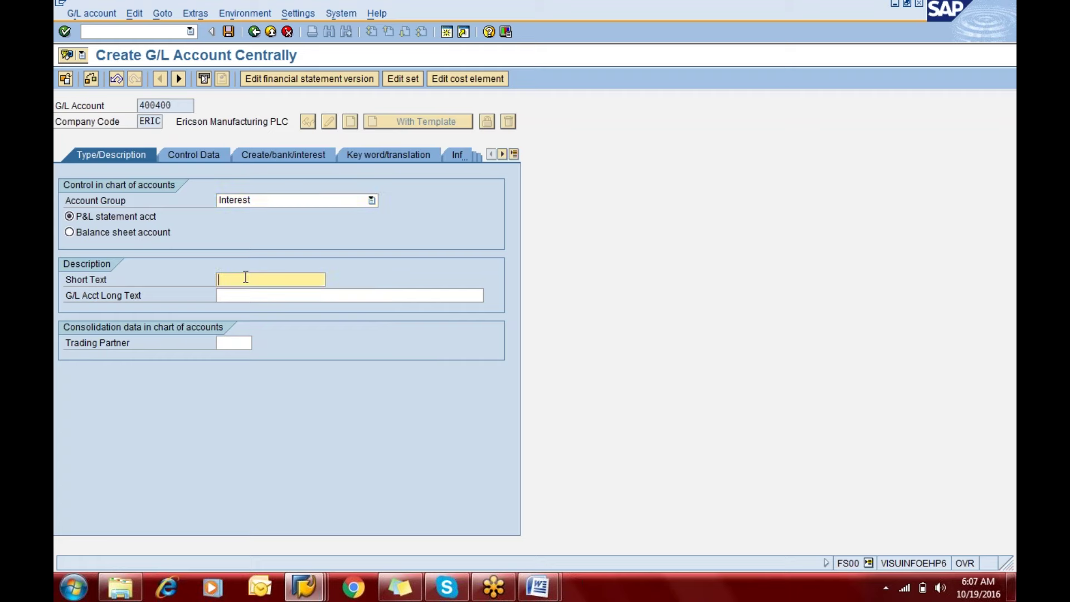
text(Interst)
key(BackSpace)
key(BackSpace)
text(est)
key(BackSpace)
key(BackSpace)
key(BackSpace)
key(BackSpace)
key(BackSpace)
key(BackSpace)
key(BackSpace)
key(BackSpace)
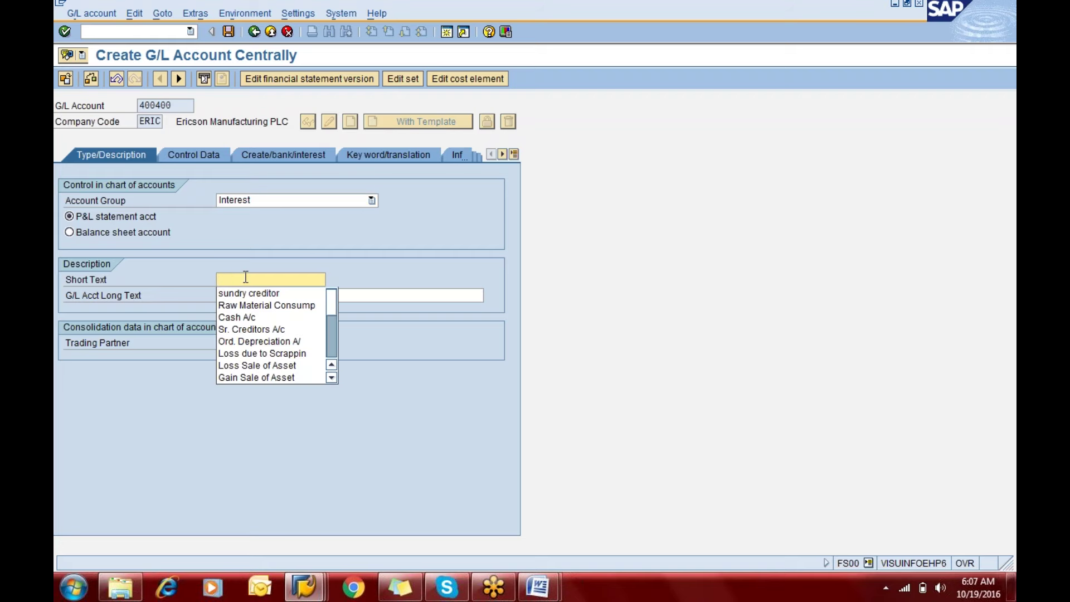
text(HSBC)
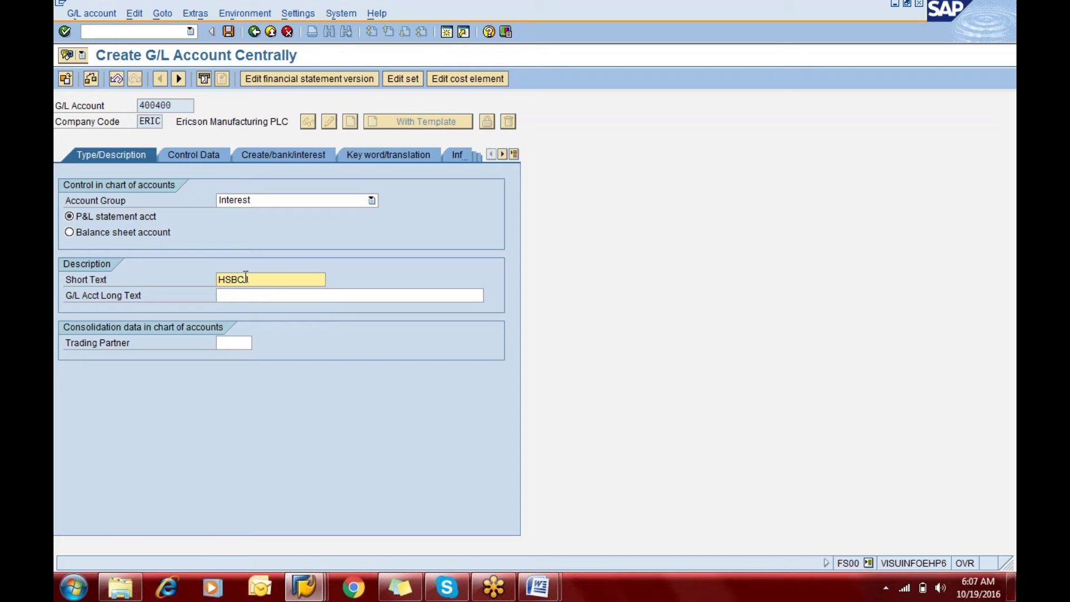
text(L)
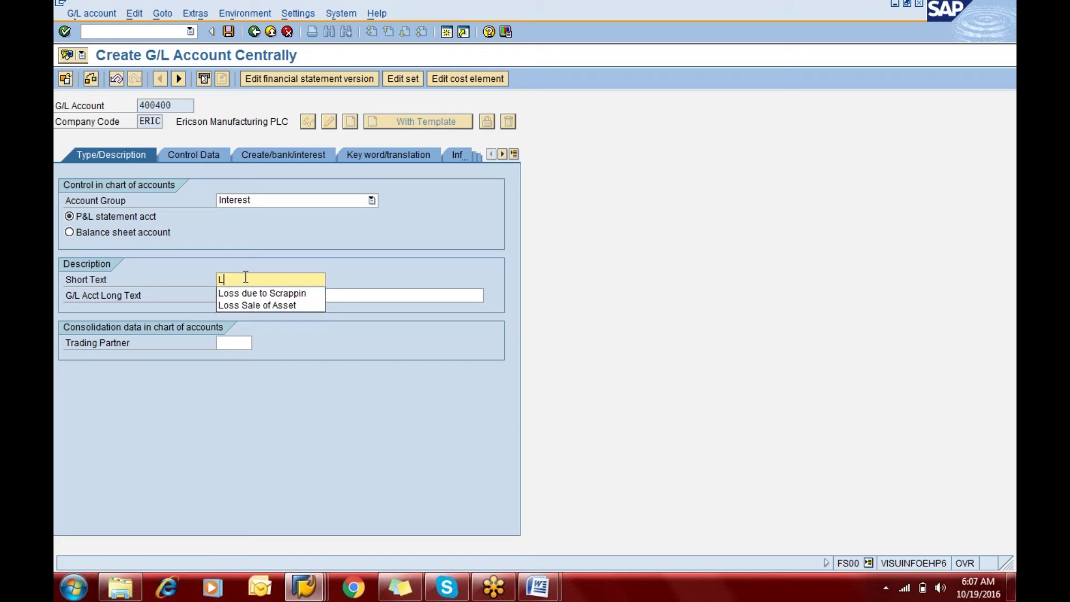
text(oan Interst)
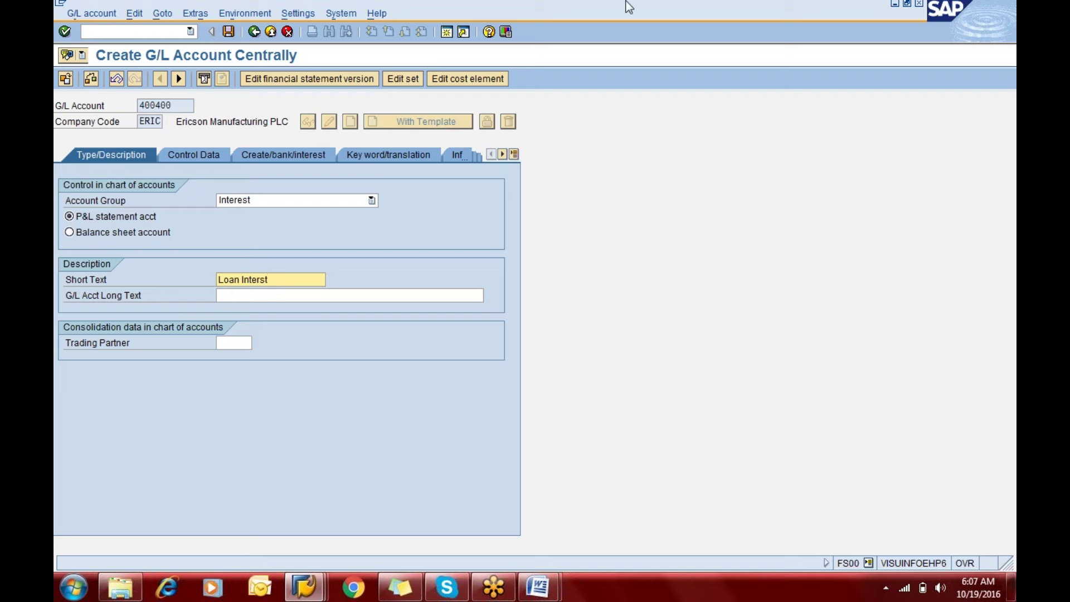
Step: Correct the short text of G/L account 400400 to Loan Interest A/c and enter the same wording as its long text
key(BackSpace)
key(BackSpace)
text(est A/c)
key(Tab)
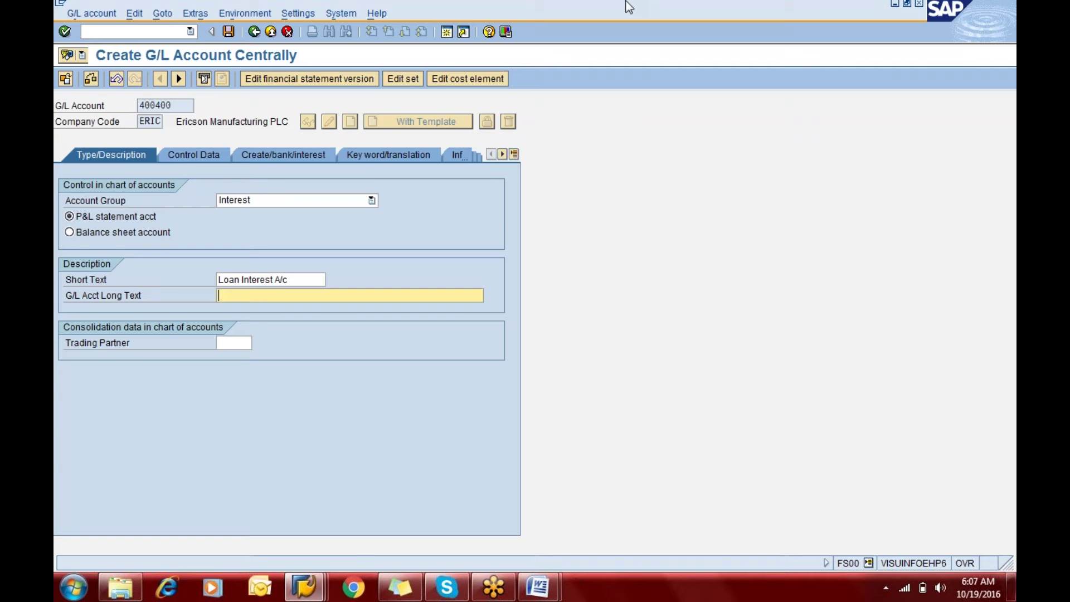
text(Loan Interest A/c)
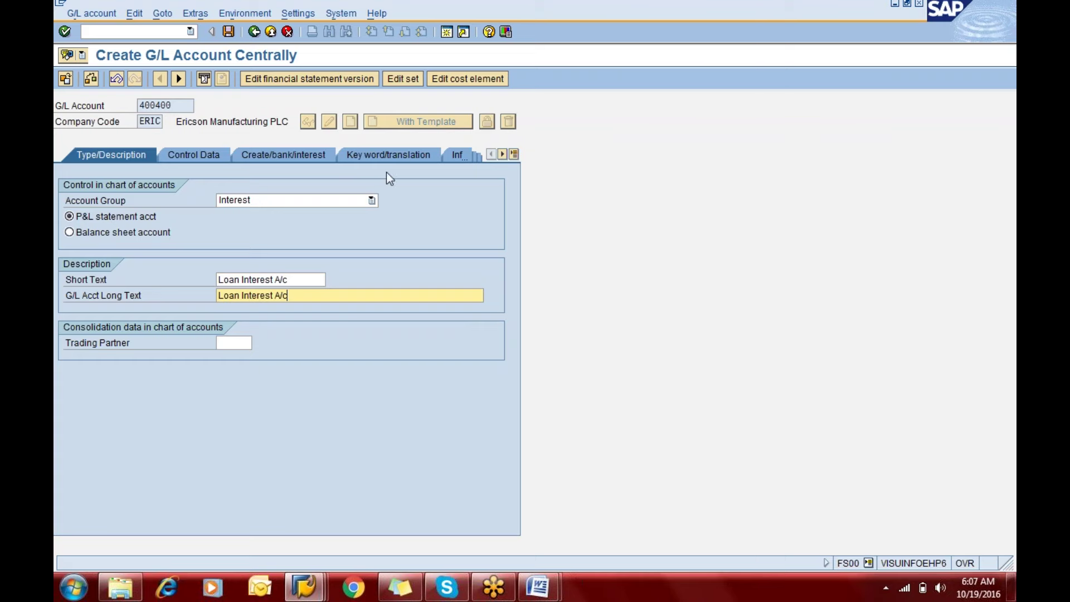
key(Return)
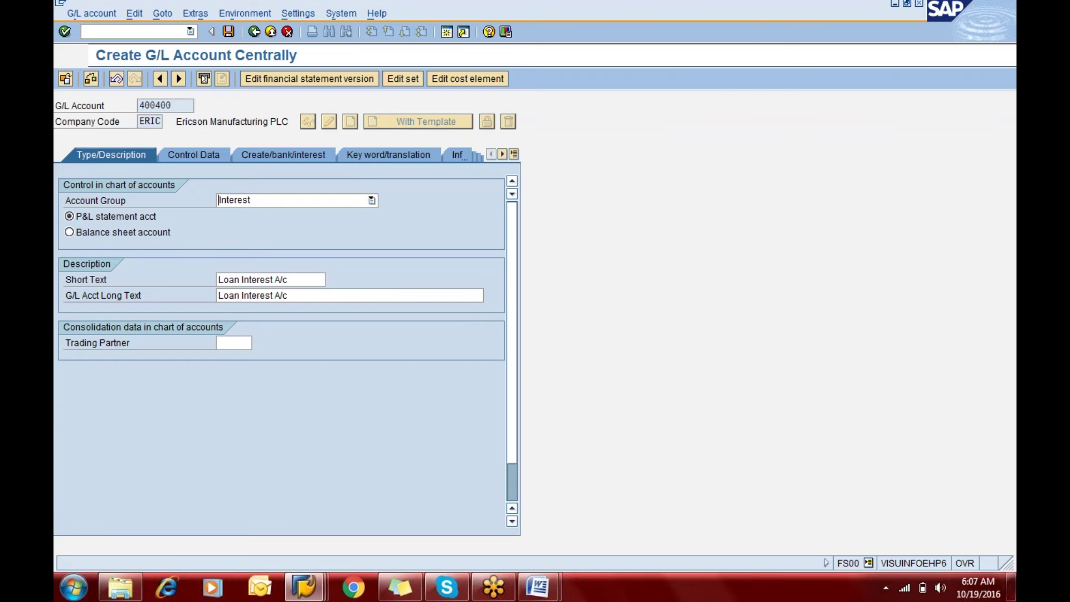
Step: In the account's control data, enable only balances in local currency and line item display, and choose sort key 001 (Posting date)
click(193, 154)
click(93, 216)
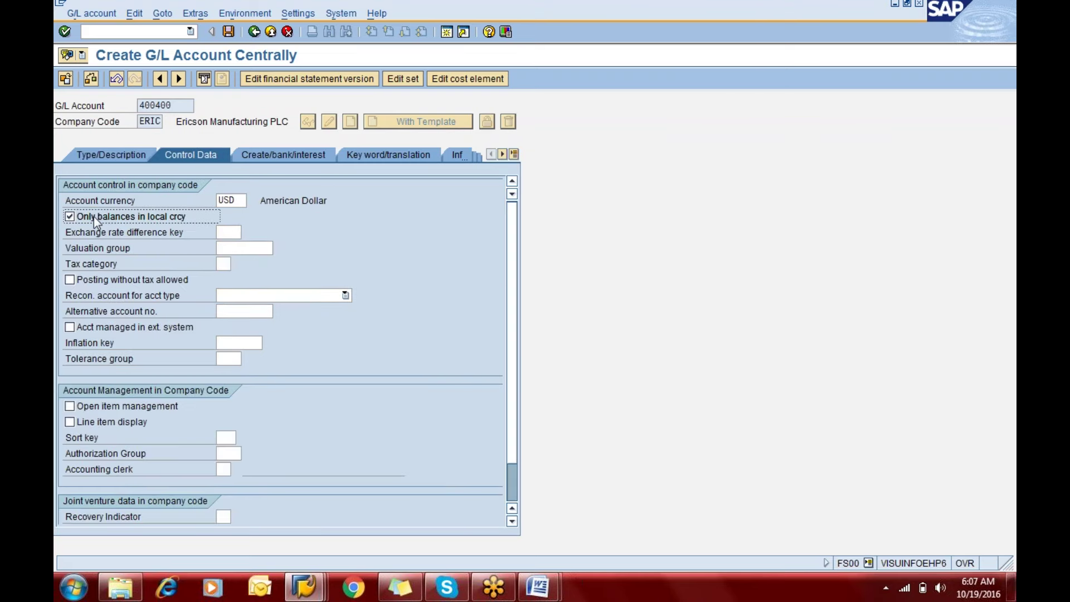
click(89, 423)
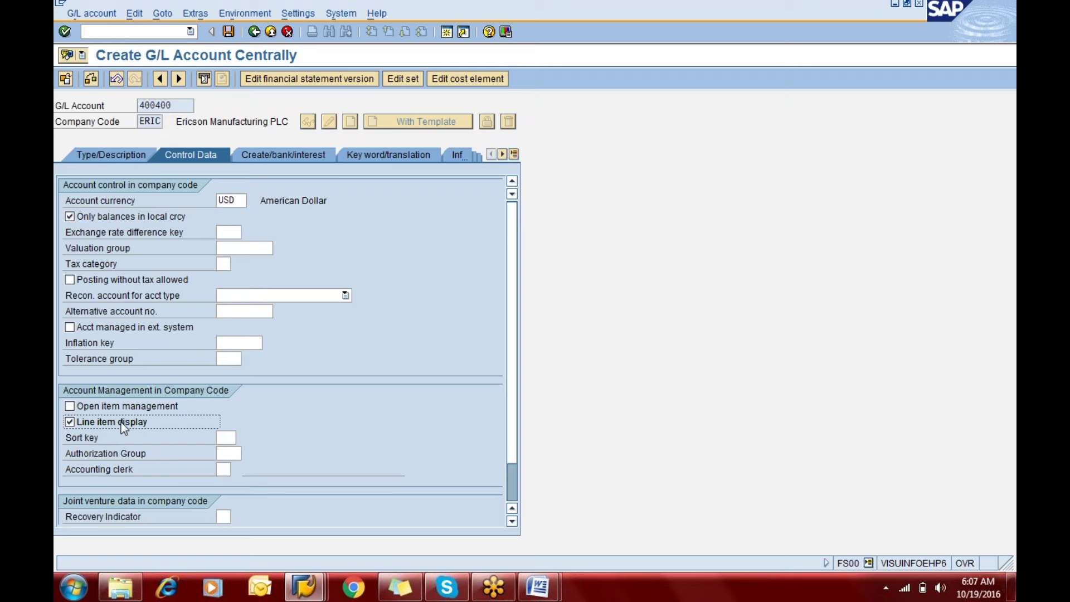
click(227, 438)
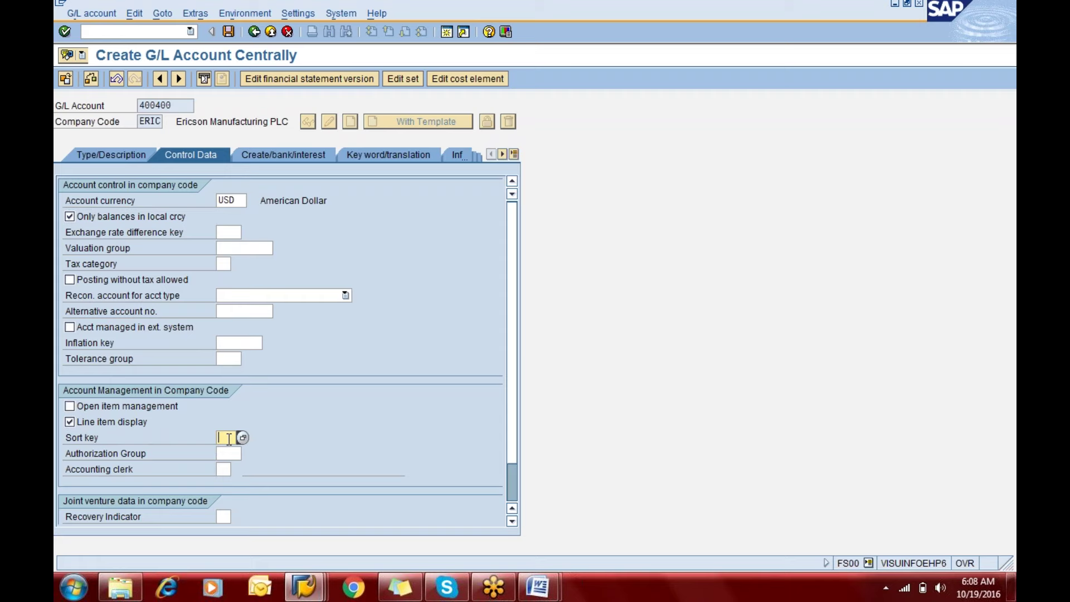
key(F4)
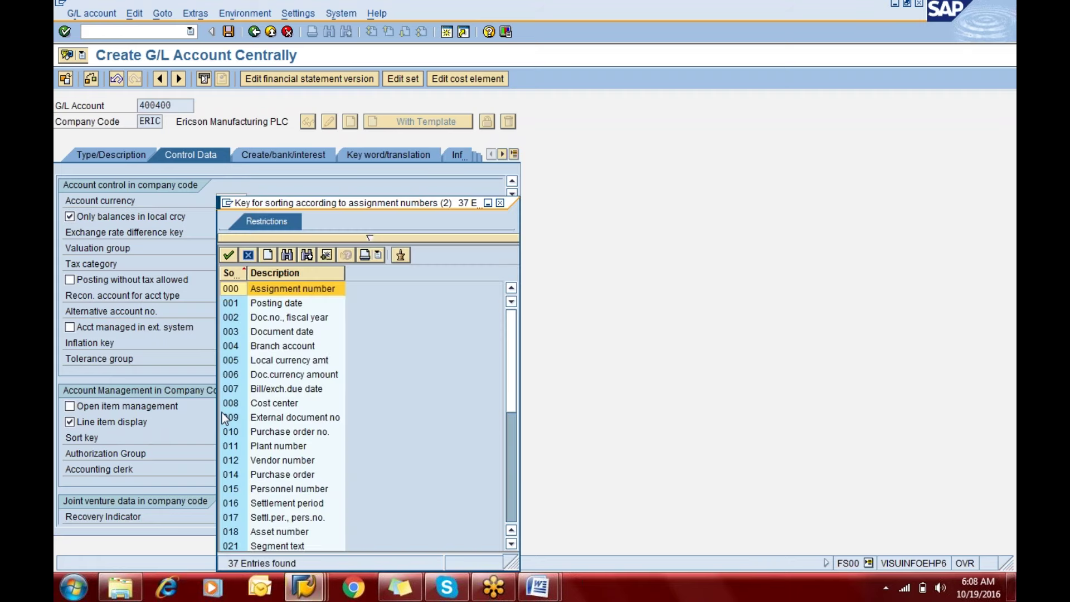
double_click(289, 304)
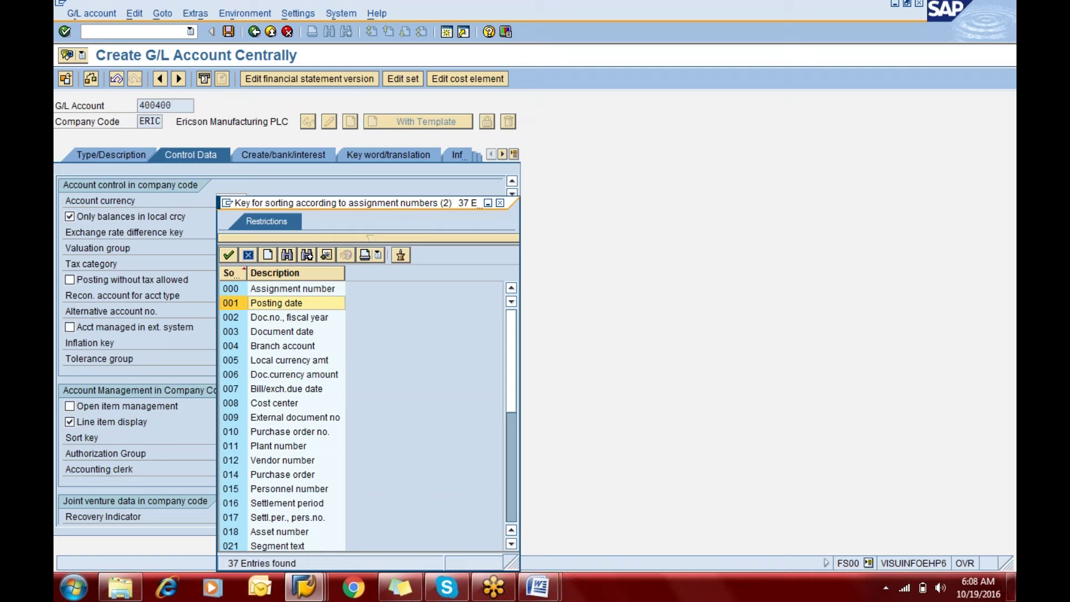
Step: Assign field status group G001 to account 400400 and save it
click(276, 156)
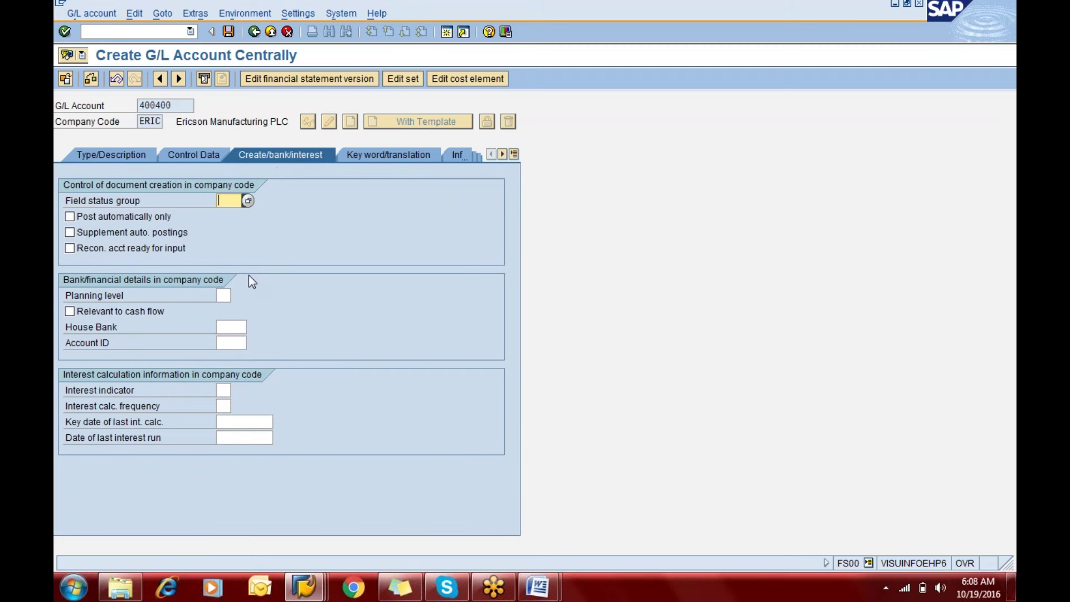
text(g001)
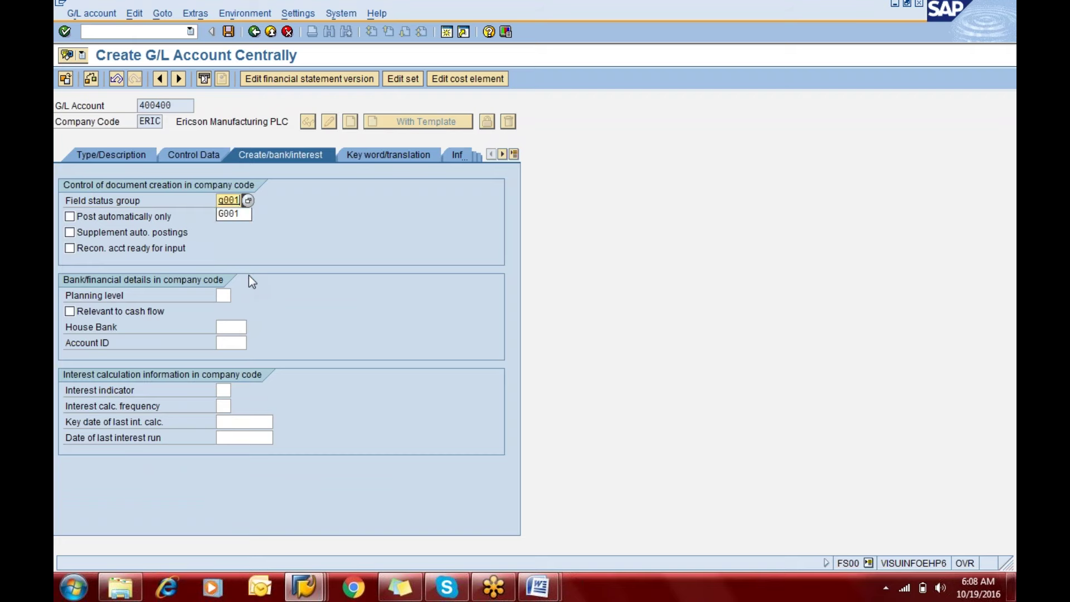
key(Return)
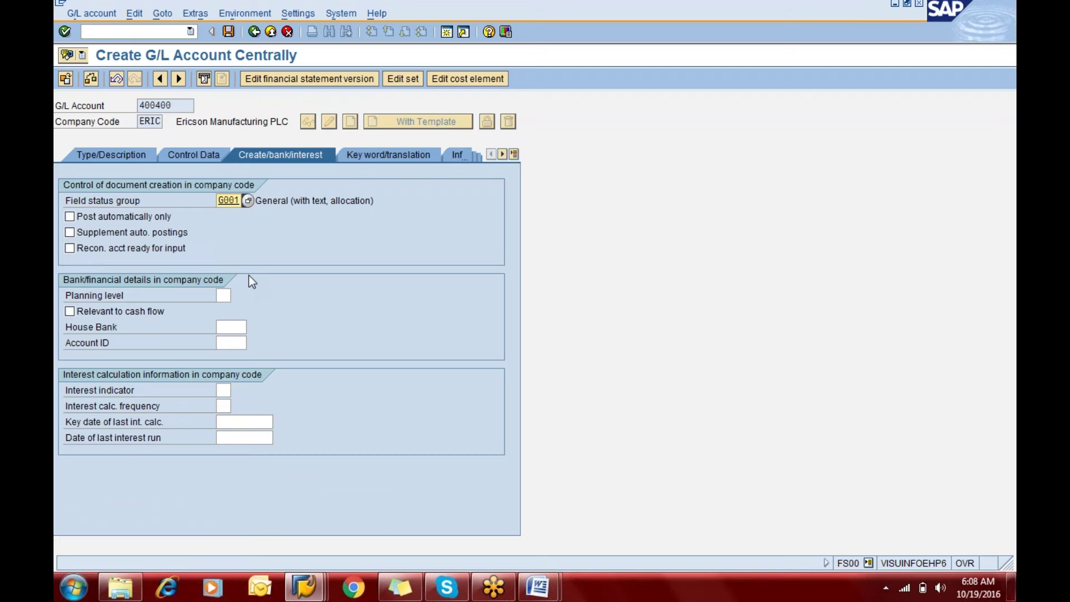
click(229, 32)
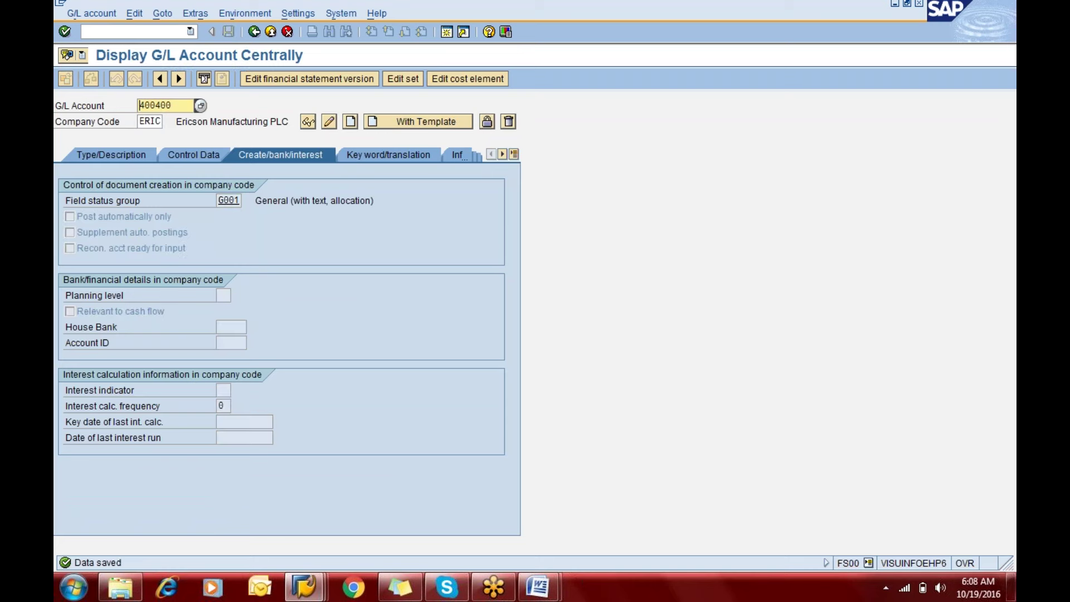
Step: Start creating G/L account 100300 in company code ERIC as a balance sheet account in the Secured Loans account group
text(100300)
click(110, 158)
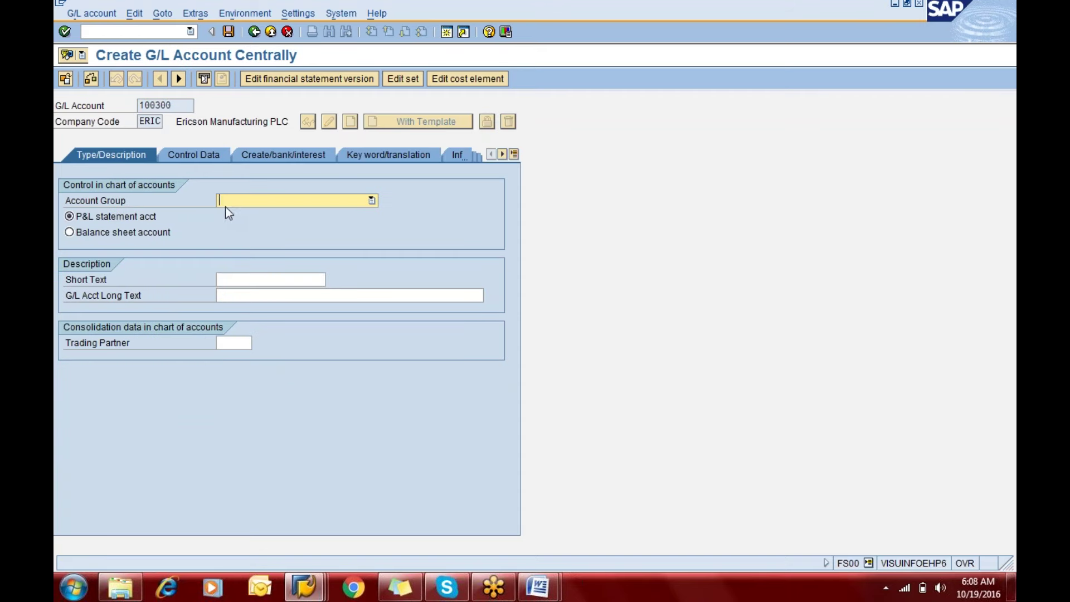
click(234, 202)
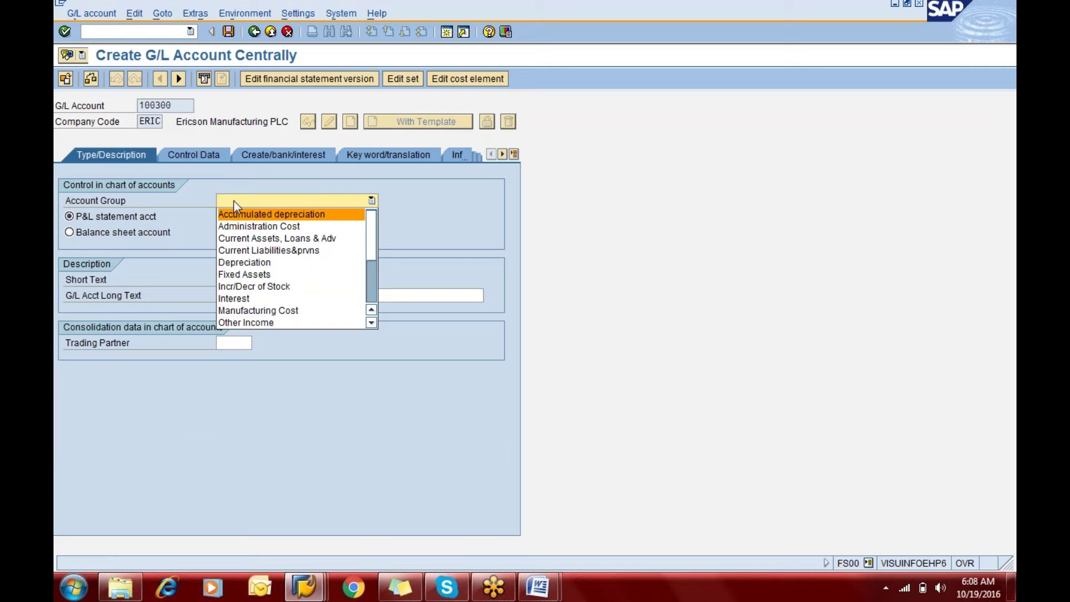
key(s)
key(Down)
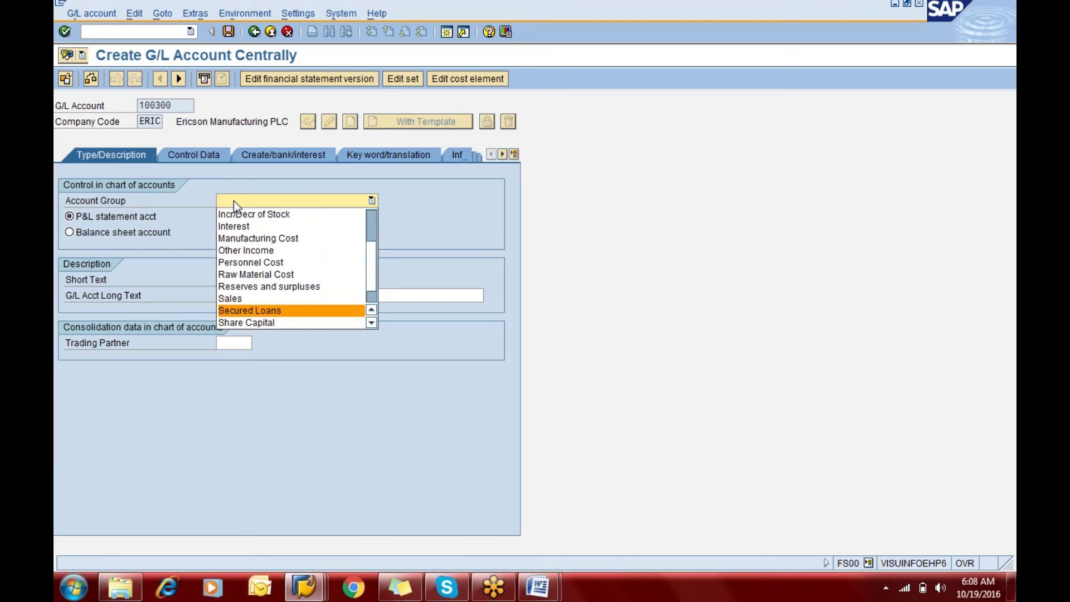
key(Return)
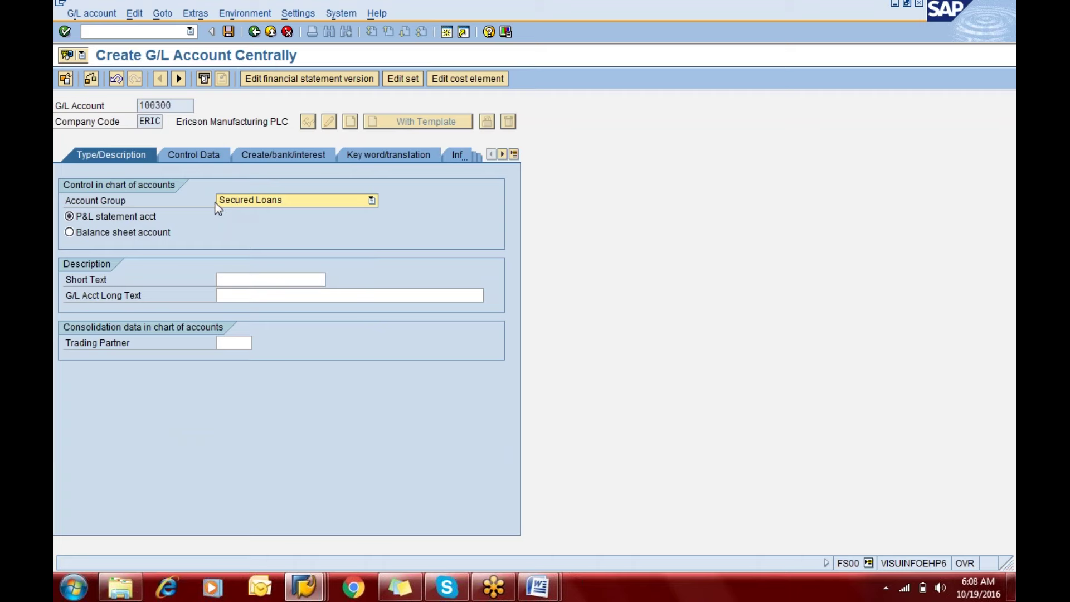
click(146, 232)
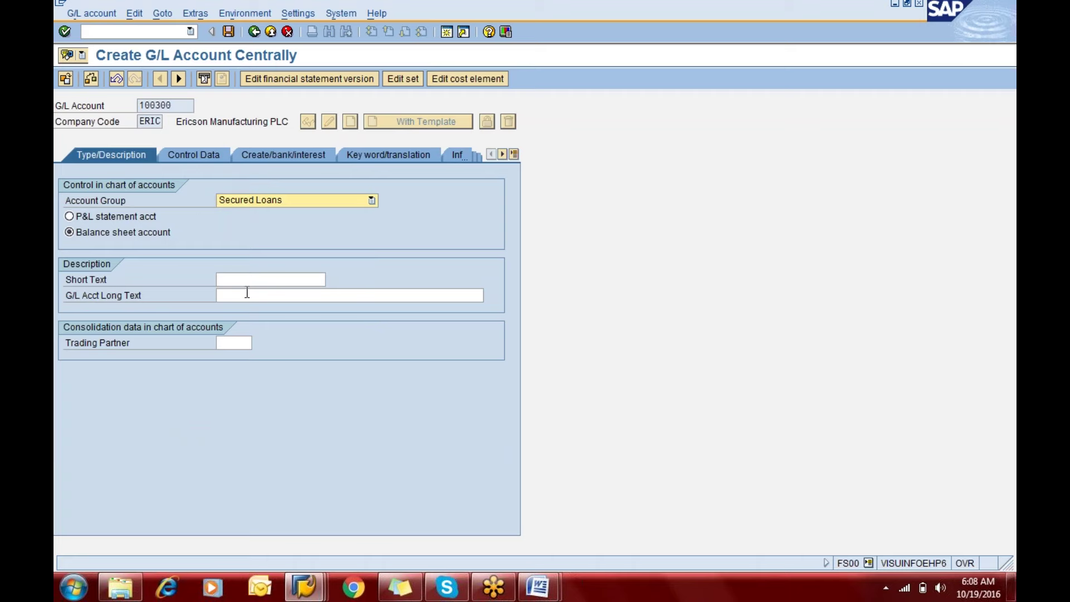
Step: Describe the loan account with short text HSBC Loan A/c and long text HSBC Bank Loan A/c
click(242, 279)
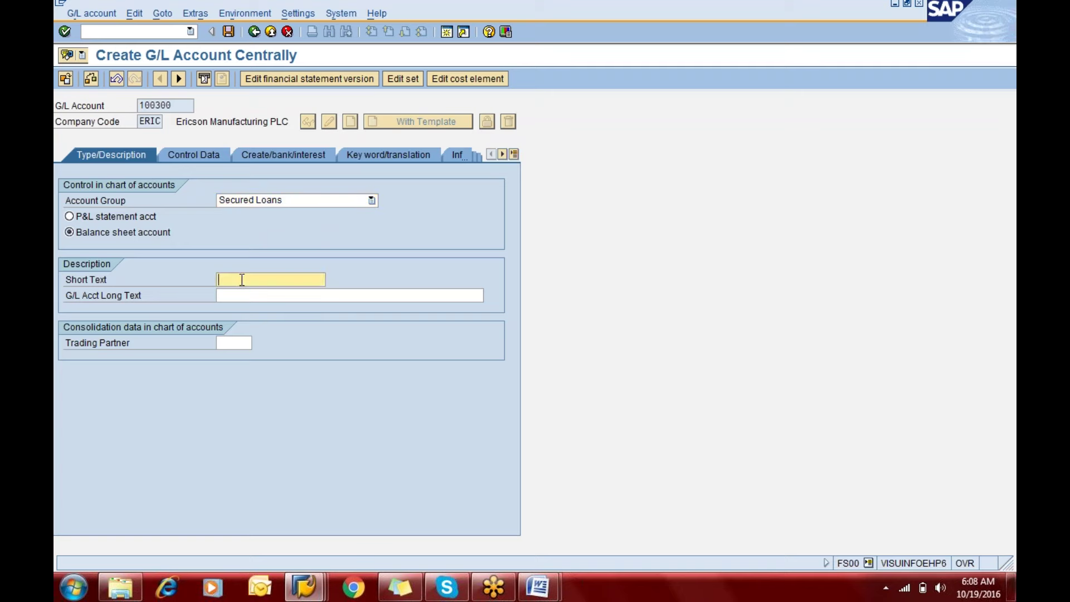
text(HSBC Loan A/c)
key(Tab)
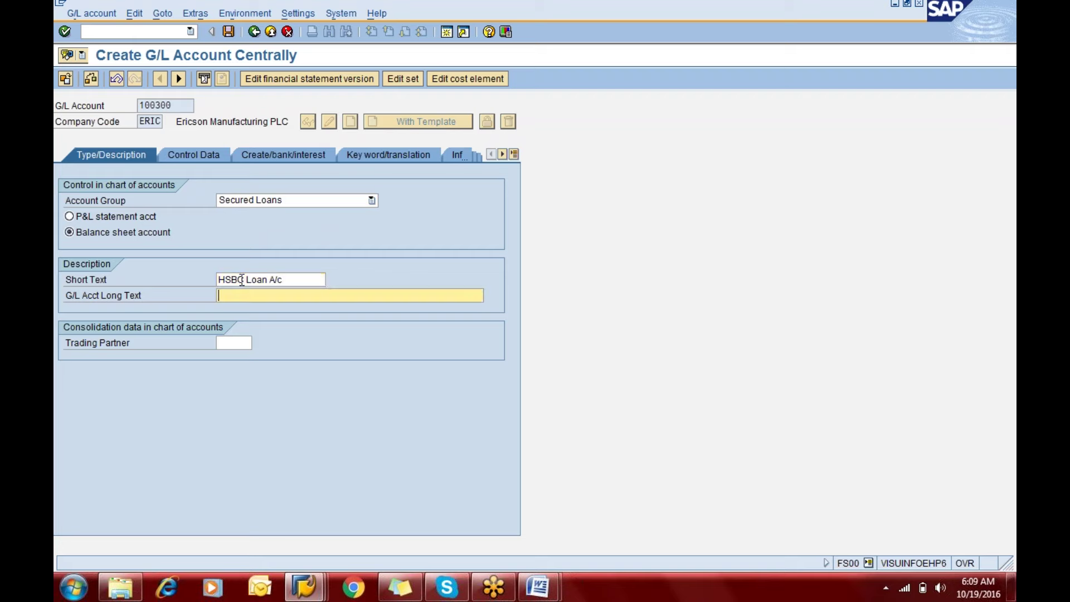
text(HSBC Bank Loan A/c)
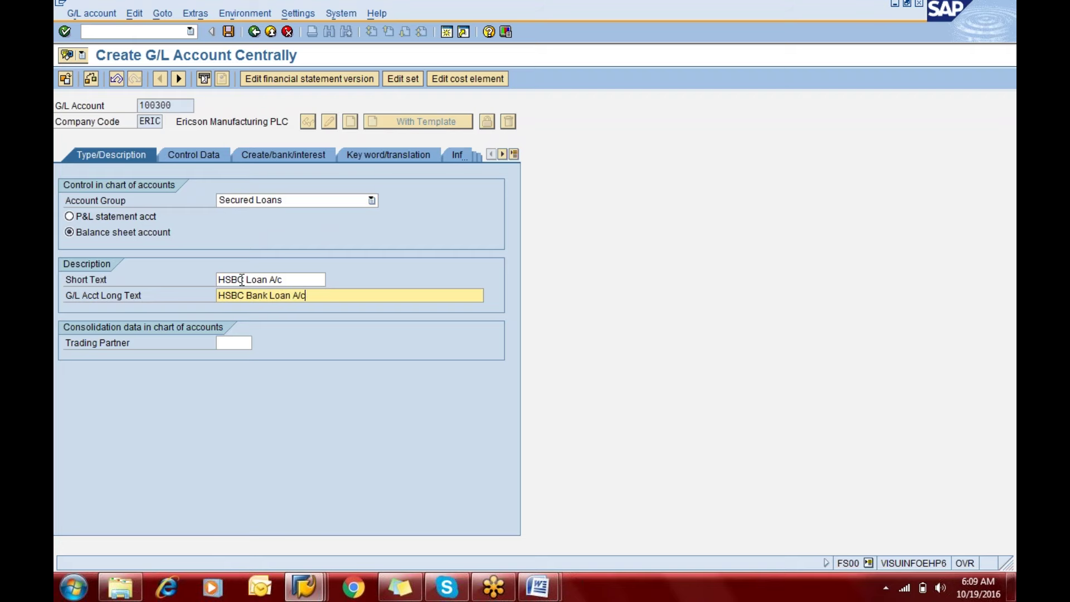
Step: Set the loan account's control data to only balances in local currency, line item display and sort key 001
click(203, 158)
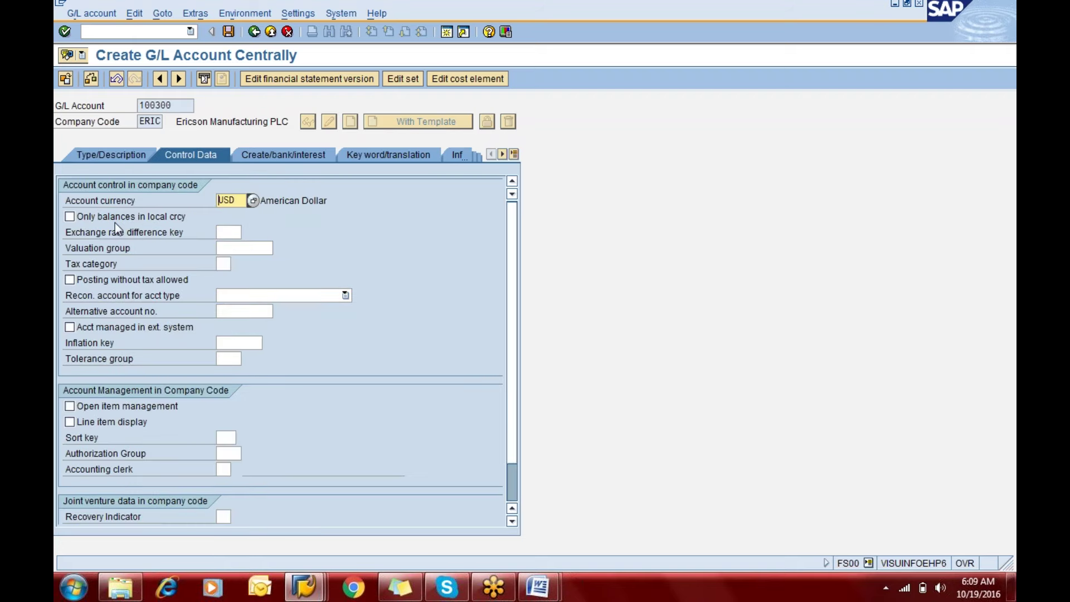
click(114, 221)
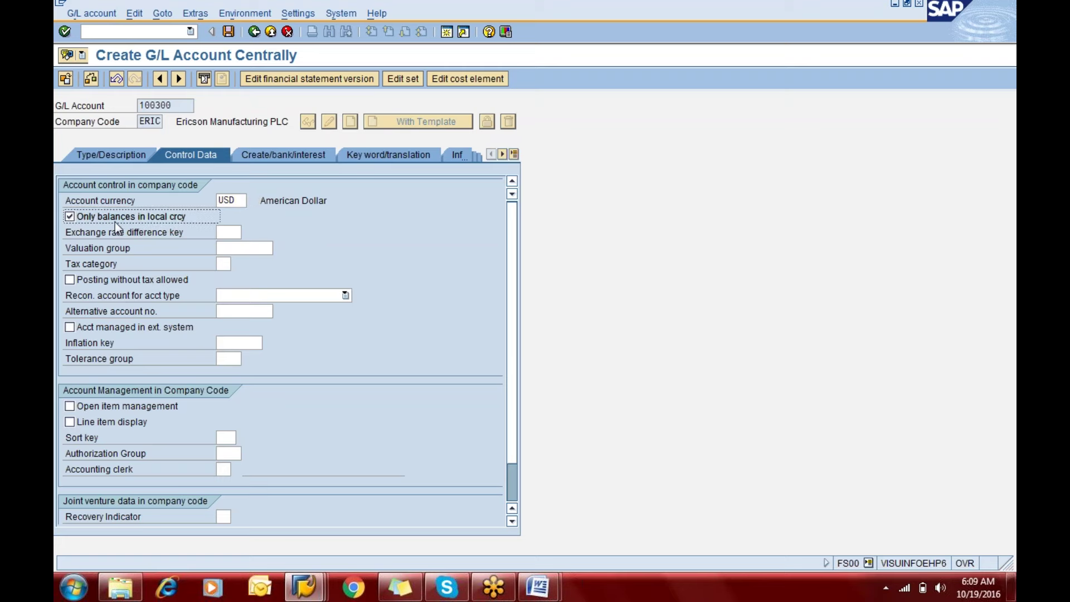
click(112, 425)
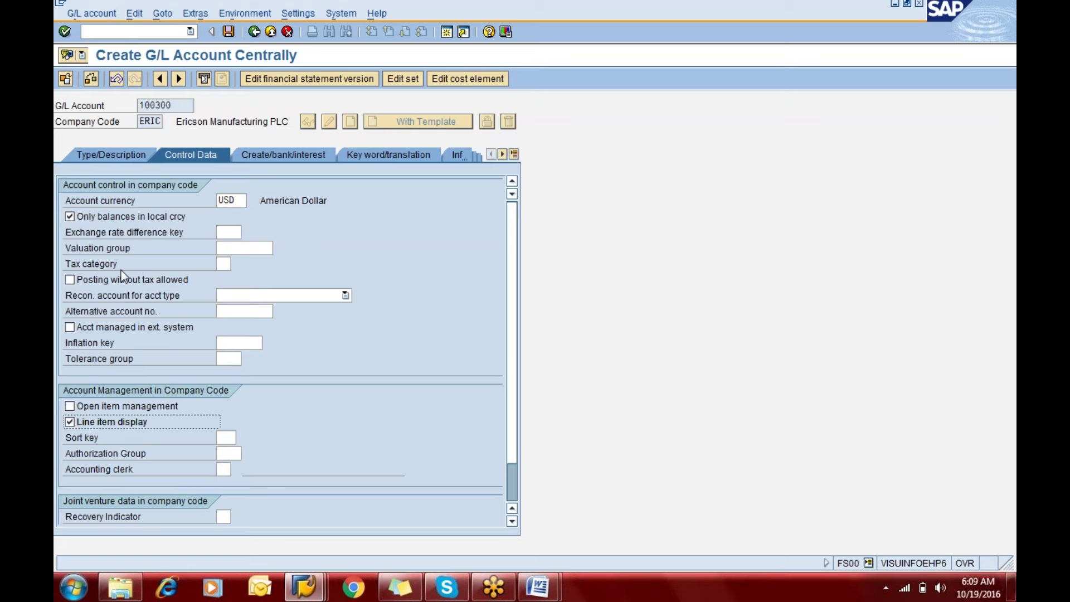
click(227, 439)
click(234, 438)
click(226, 449)
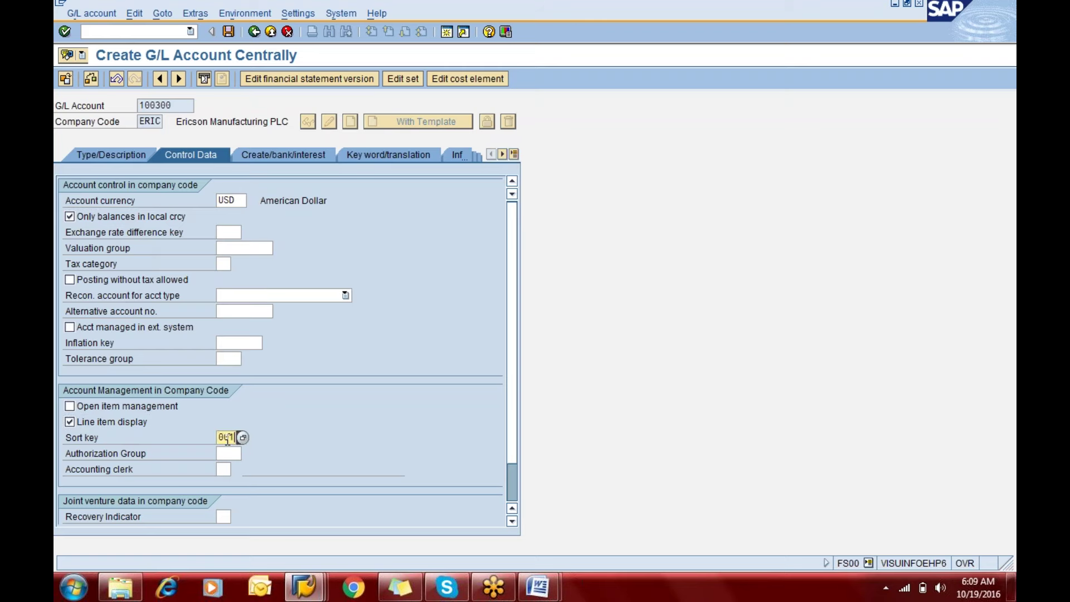
key(Return)
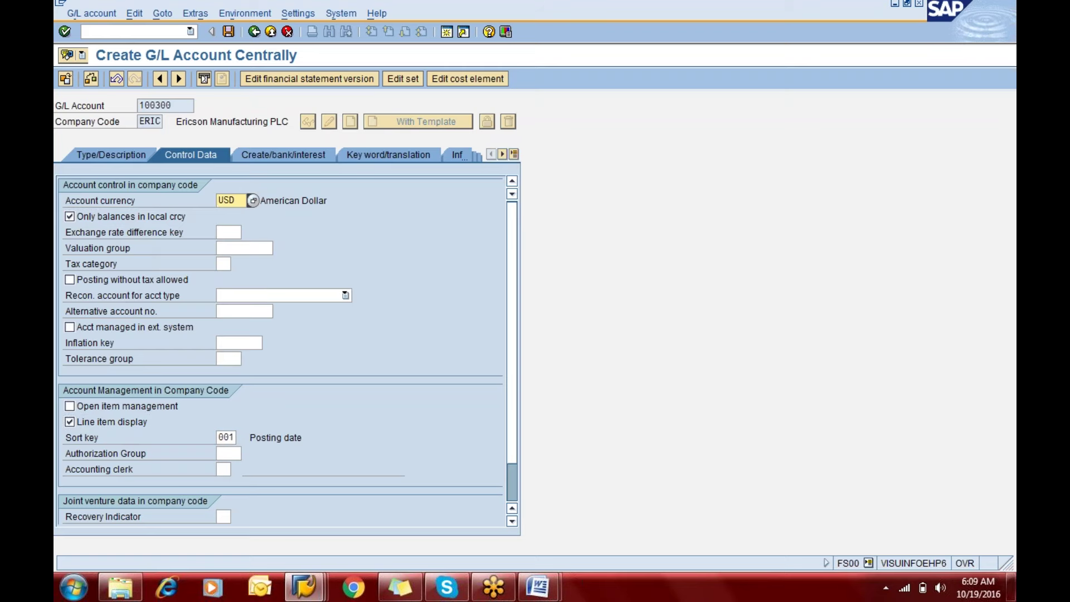
Step: Give the loan account field status group G001 and interest indicator ER, and save it
click(278, 158)
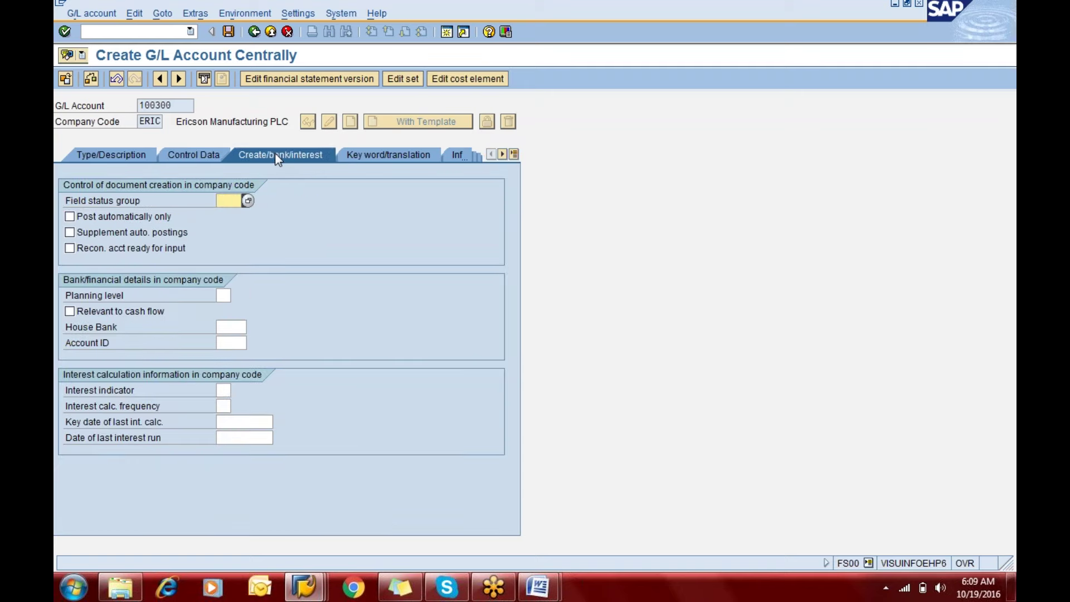
text(g001)
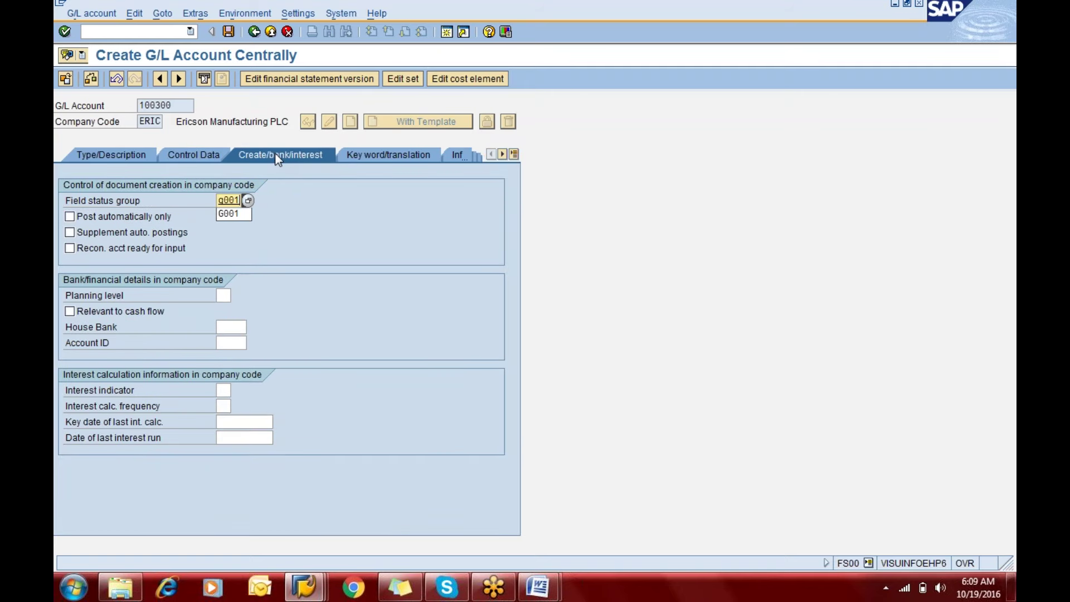
key(Return)
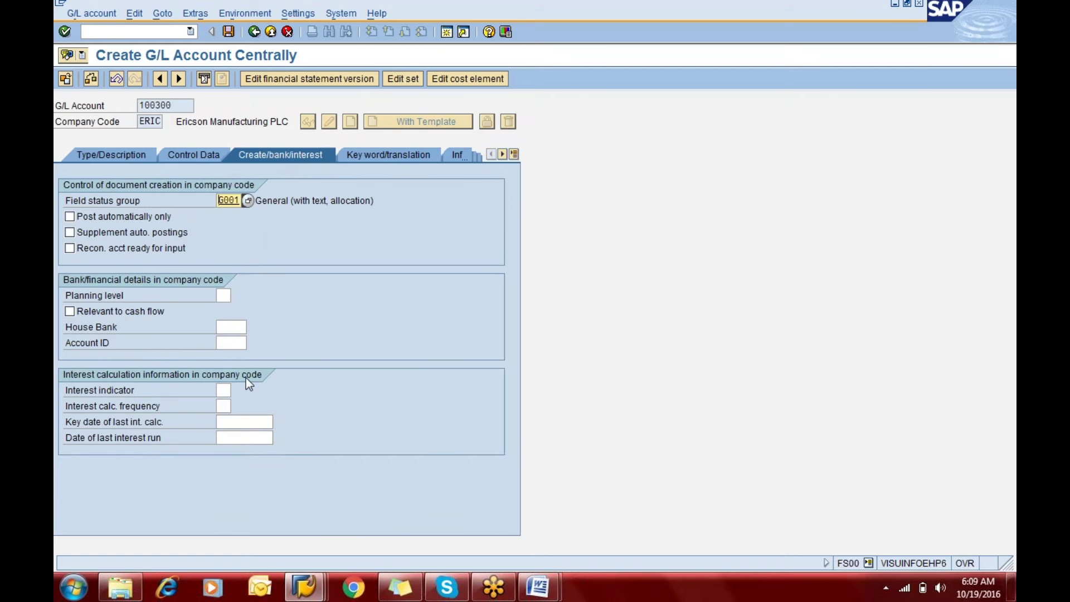
click(220, 389)
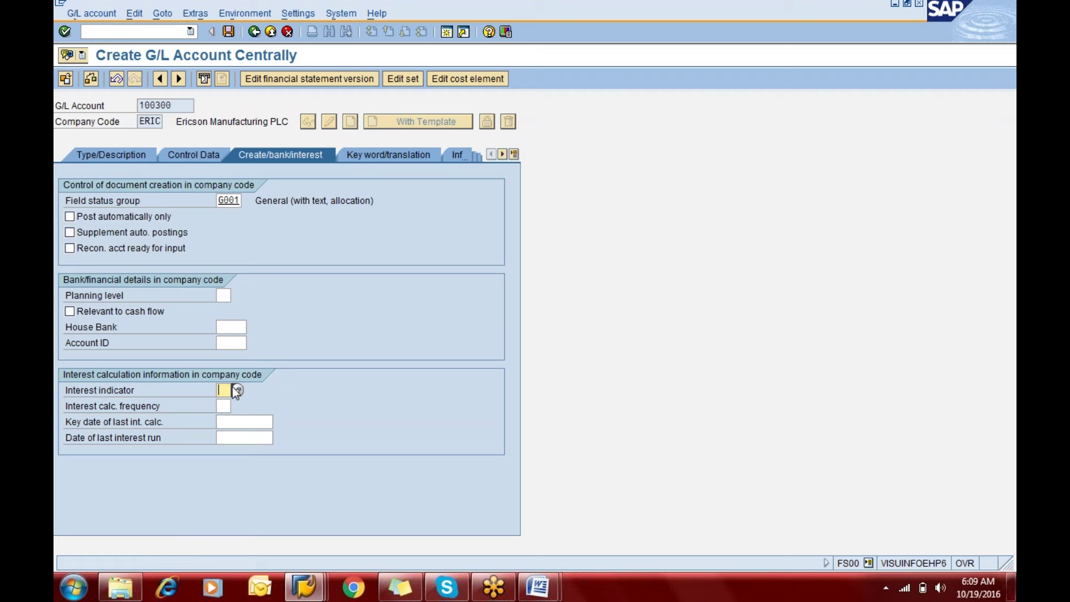
text(er)
click(229, 32)
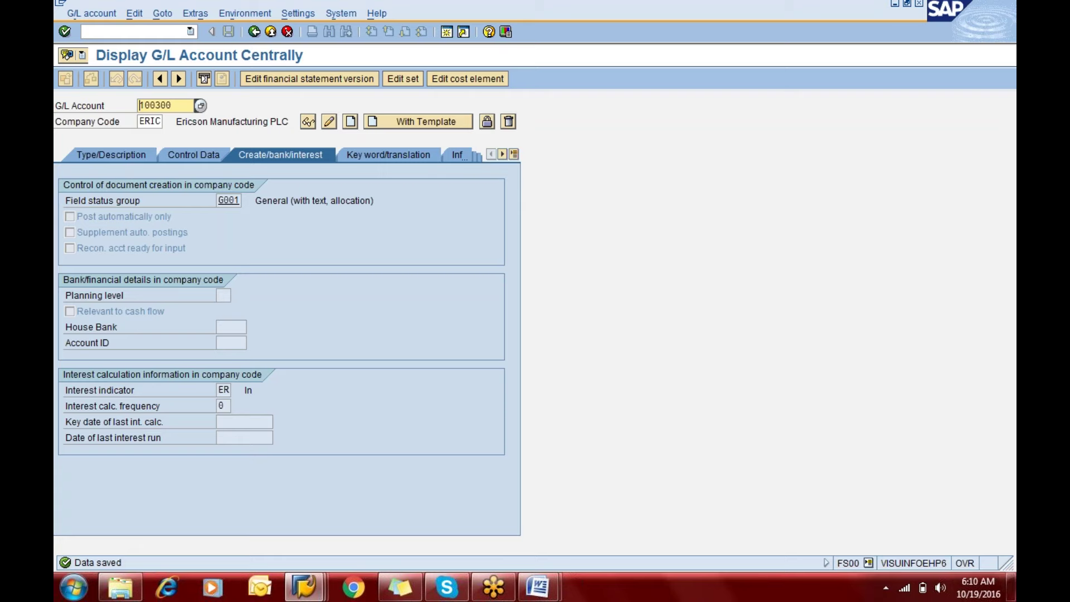
Step: Switch to the GENERAL LEDGER Word notes and read from the term loan account section through Step 7 on automatic posting accounts
key(alt+Tab)
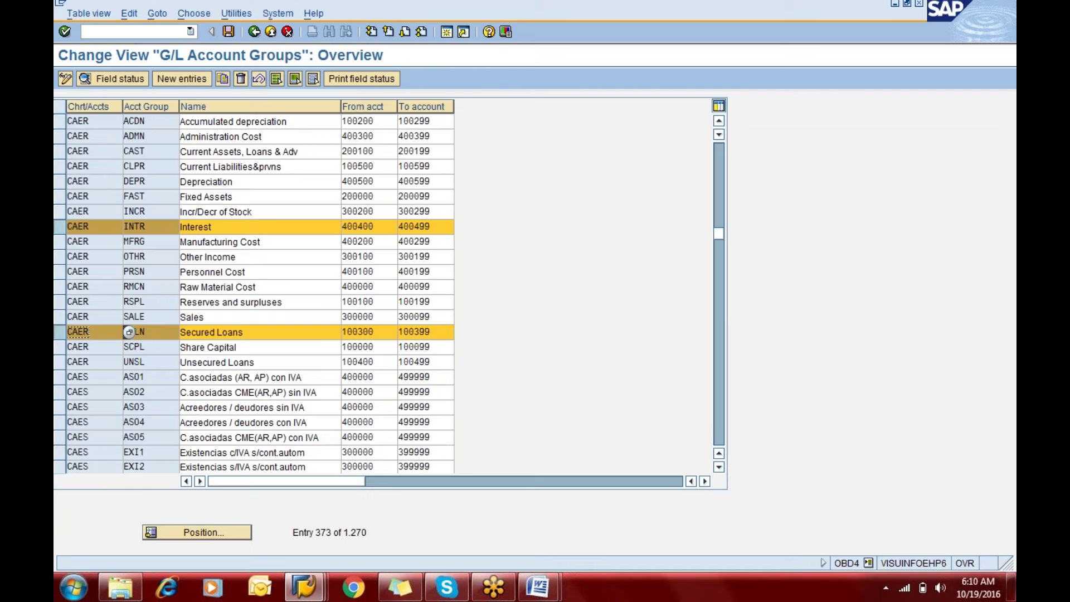
key(alt+Tab)
key(alt+Tab)
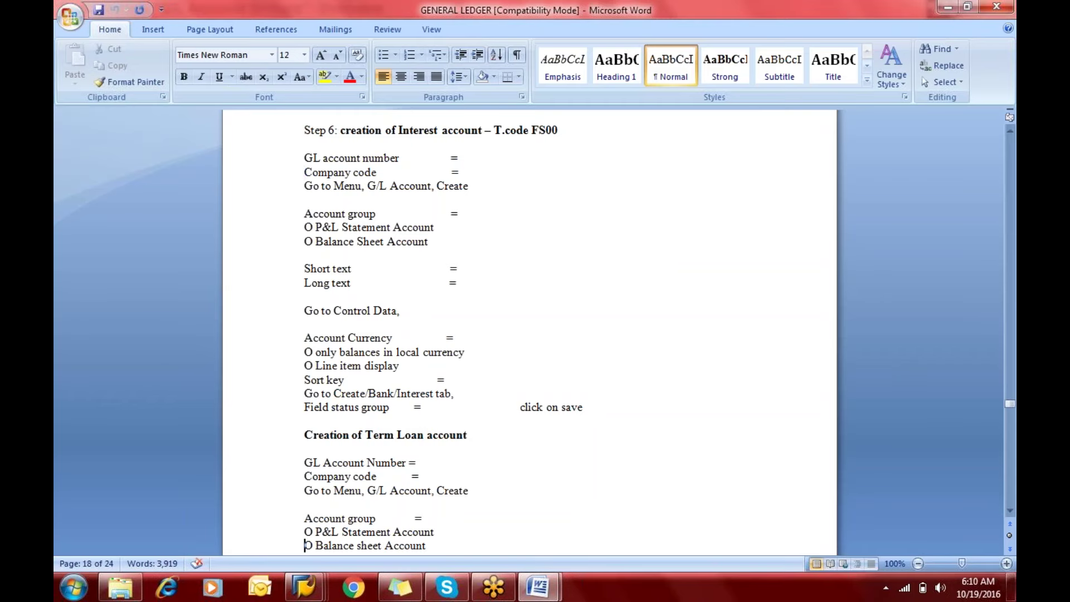
key(Down)
key(Down)
key(Down)
key(Down)
key(Down)
key(Down)
key(Down)
key(Down)
key(Down)
key(Down)
key(Down)
key(Down)
key(Down)
key(Down)
key(Down)
key(Down)
key(Down)
key(Down)
key(Down)
key(Down)
key(Down)
key(Down)
key(Down)
key(Down)
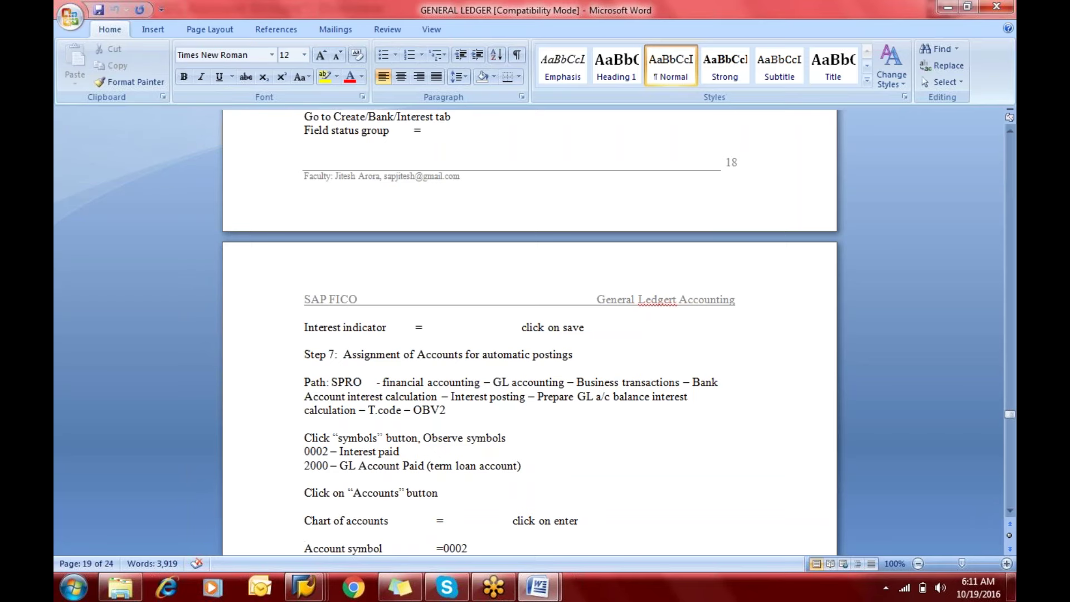
key(Down)
key(Down)
key(Down)
key(Down)
key(Down)
key(Down)
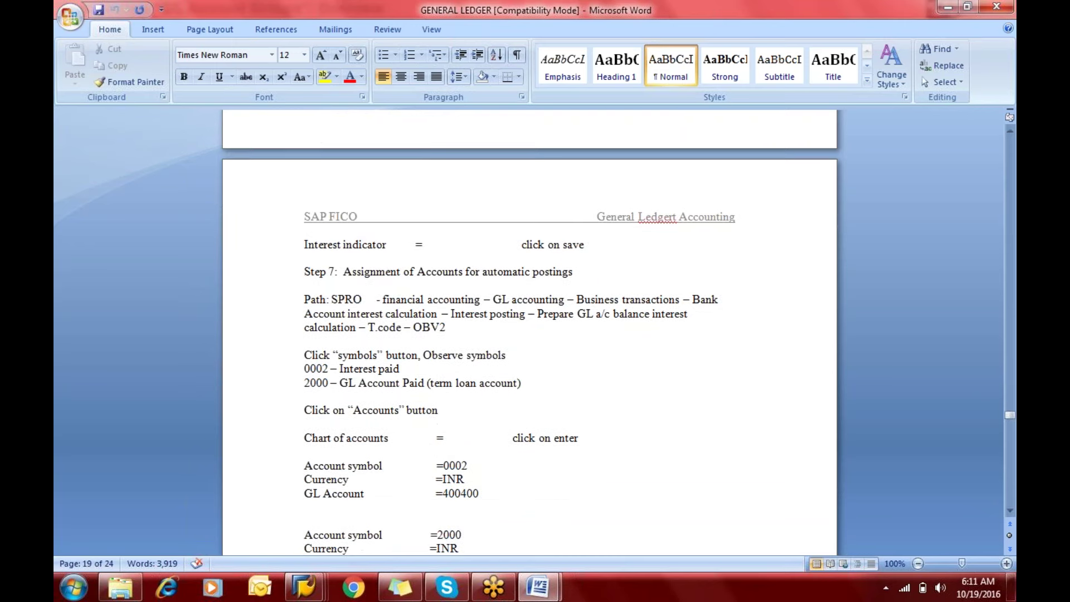
Step: Read the Step 7 notes on assigning accounts for automatic postings, including the OBV2 path and the symbols to observe
key(Up)
key(Up)
key(Up)
key(Up)
key(Up)
key(Up)
key(Up)
key(Up)
key(Up)
key(Up)
key(Up)
key(Up)
key(Up)
key(Up)
key(Up)
key(Up)
key(Up)
key(Up)
key(Up)
key(Left)
key(Left)
key(Left)
key(Left)
key(Left)
key(Left)
key(Left)
key(Left)
key(Left)
key(Left)
key(Left)
key(Left)
key(Left)
key(Left)
key(Left)
key(Left)
key(Left)
key(Left)
key(Left)
key(Left)
key(Left)
key(Right)
key(Right)
key(Right)
key(Right)
key(Right)
key(Right)
key(Right)
key(Right)
key(Right)
key(Right)
key(Right)
key(Down)
key(Down)
key(Down)
key(Down)
key(Up)
Step: Switch to the SAP session showing the G/L account groups, leave that view and open transaction OBV2
key(alt+Tab)
key(alt+Tab)
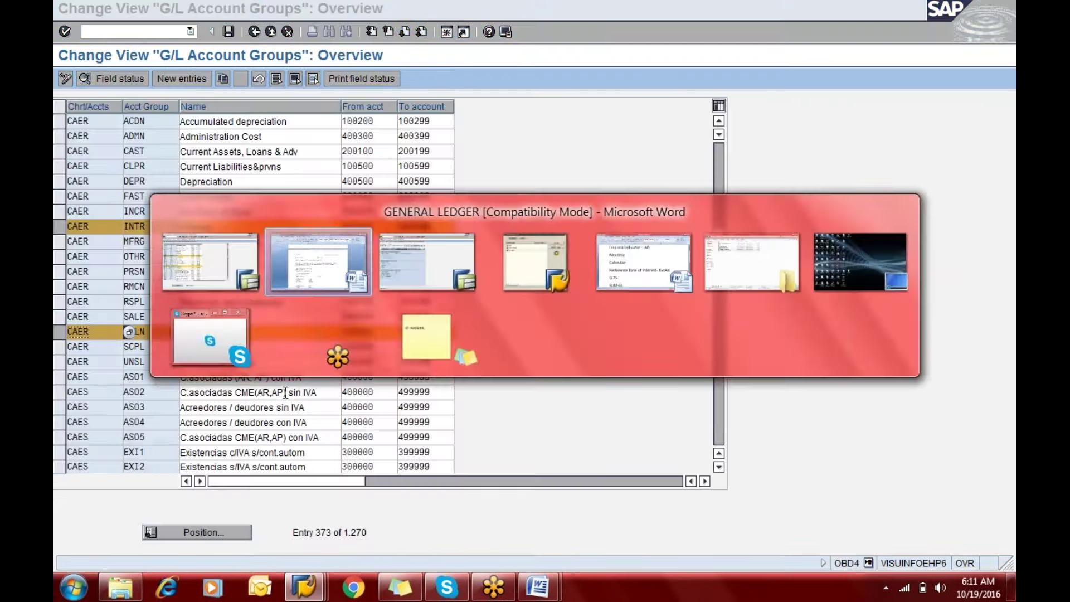
click(255, 32)
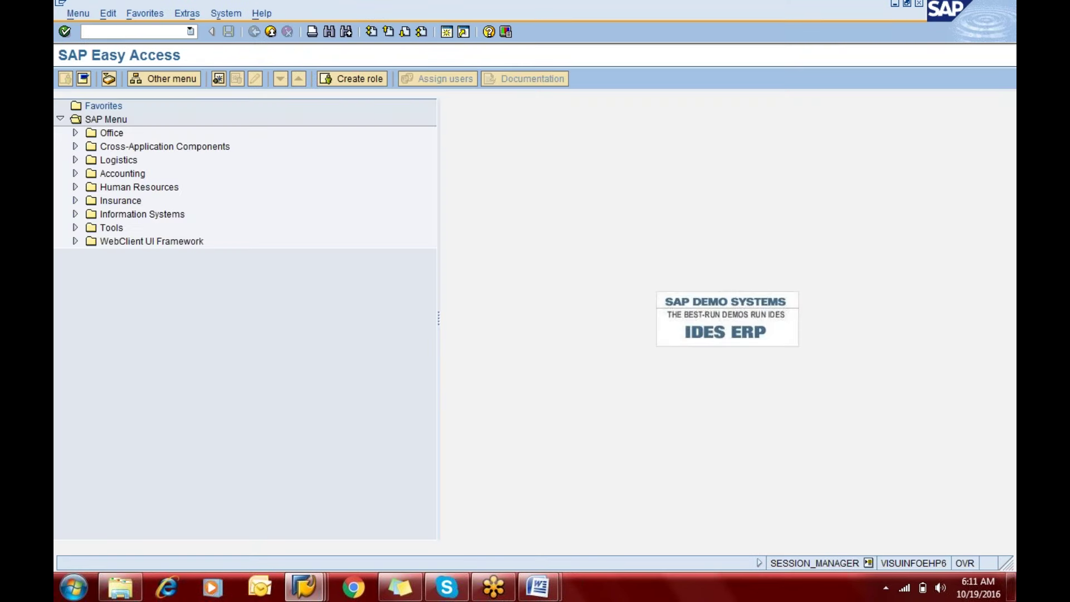
text(obv2)
key(Return)
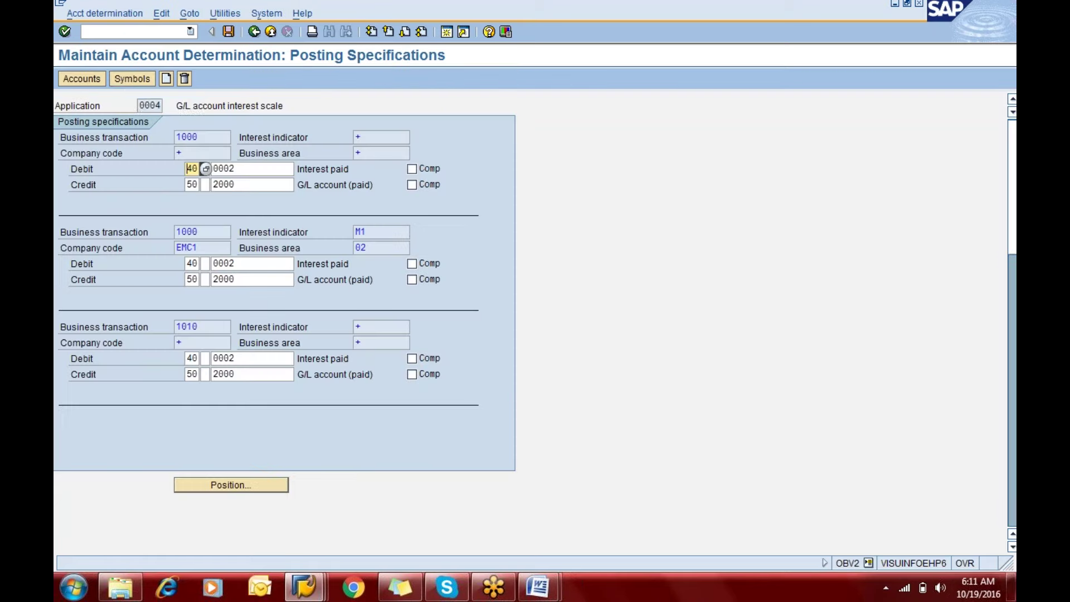
Step: Display the account symbols and examine those for interest received, interest paid, G/L account (earned) and G/L account (paid)
click(121, 79)
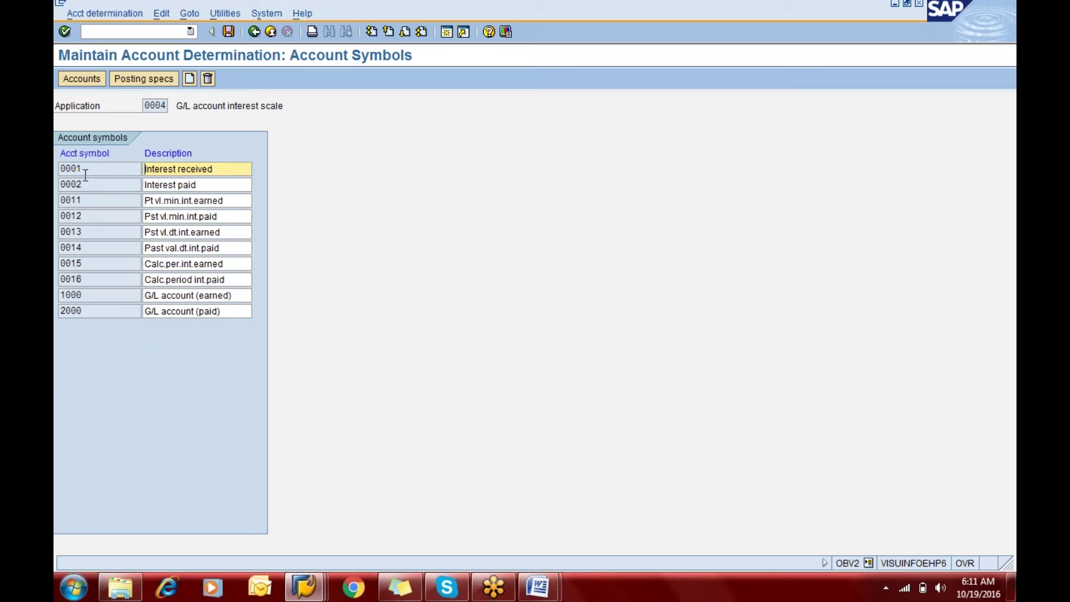
click(90, 171)
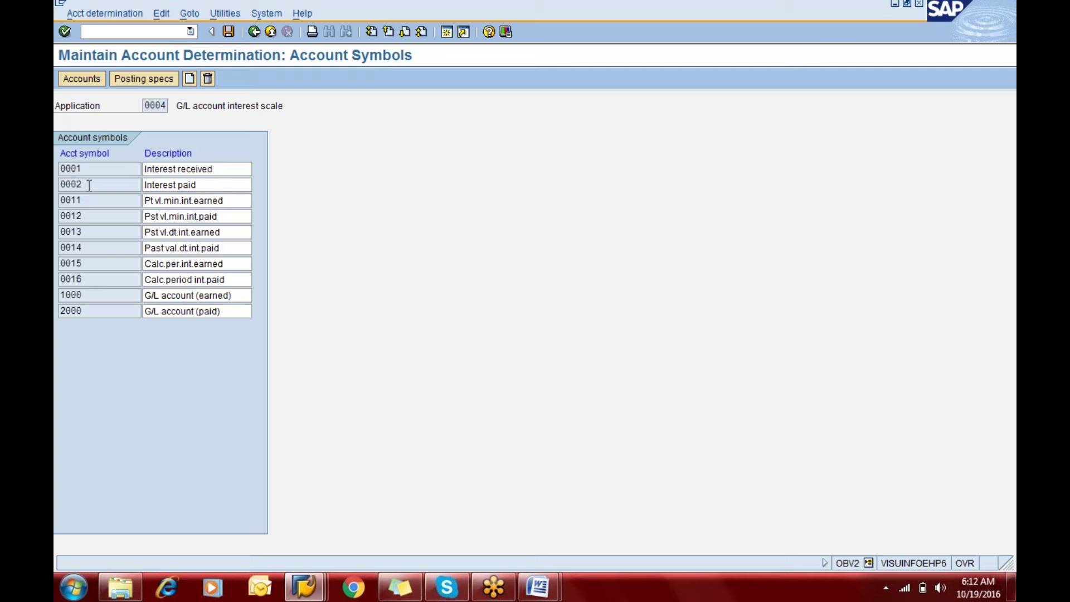
click(89, 186)
click(96, 297)
click(96, 317)
click(101, 294)
click(212, 294)
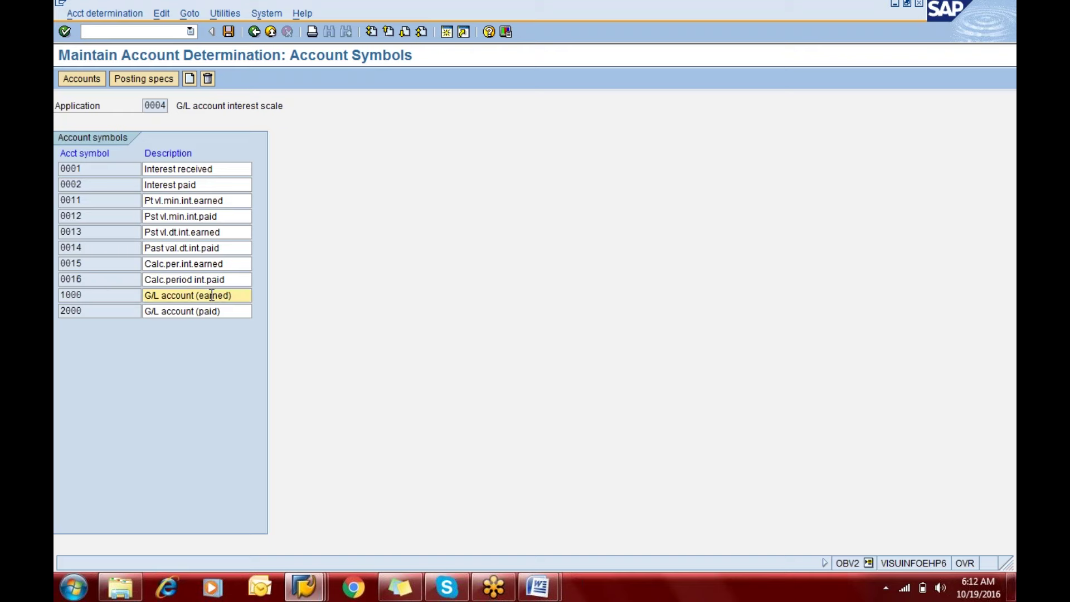
click(105, 315)
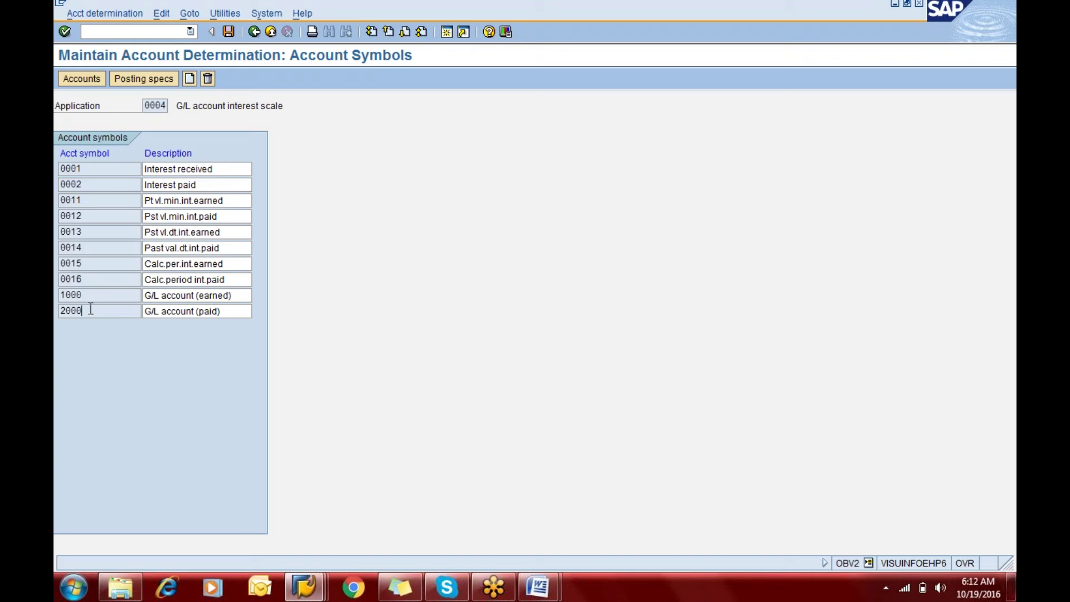
Step: Open the account assignments for chart of accounts CAER and assign symbol 0002 in USD to G/L account 400400
click(88, 79)
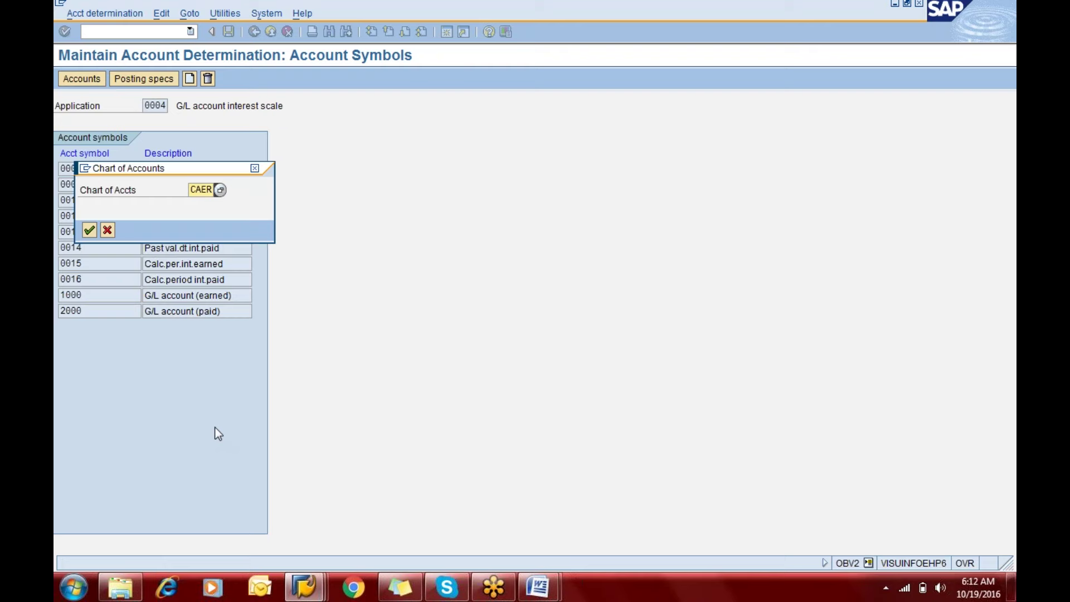
key(Return)
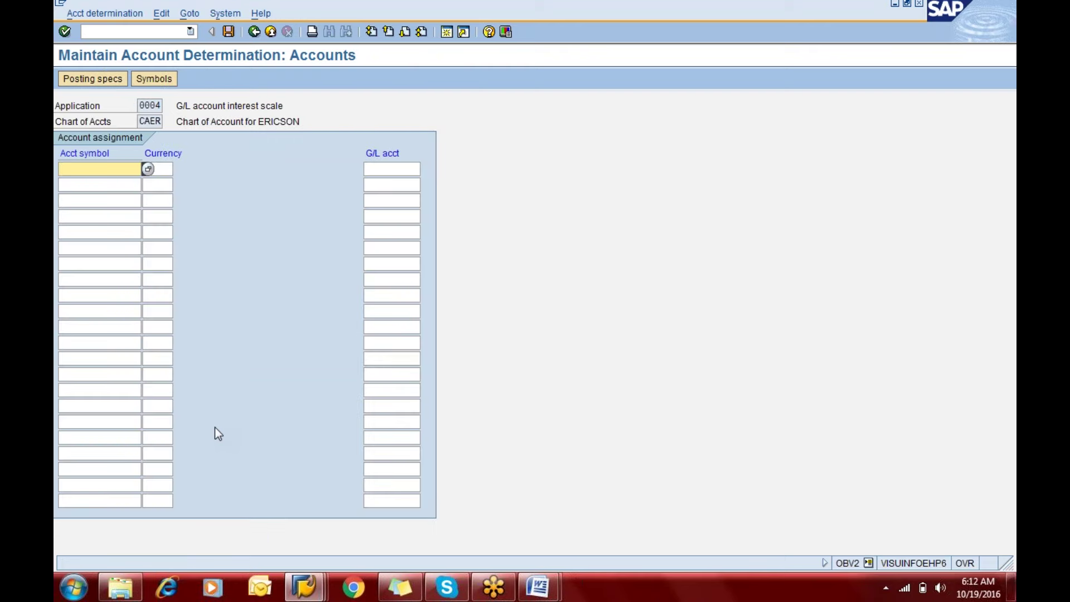
text(0)
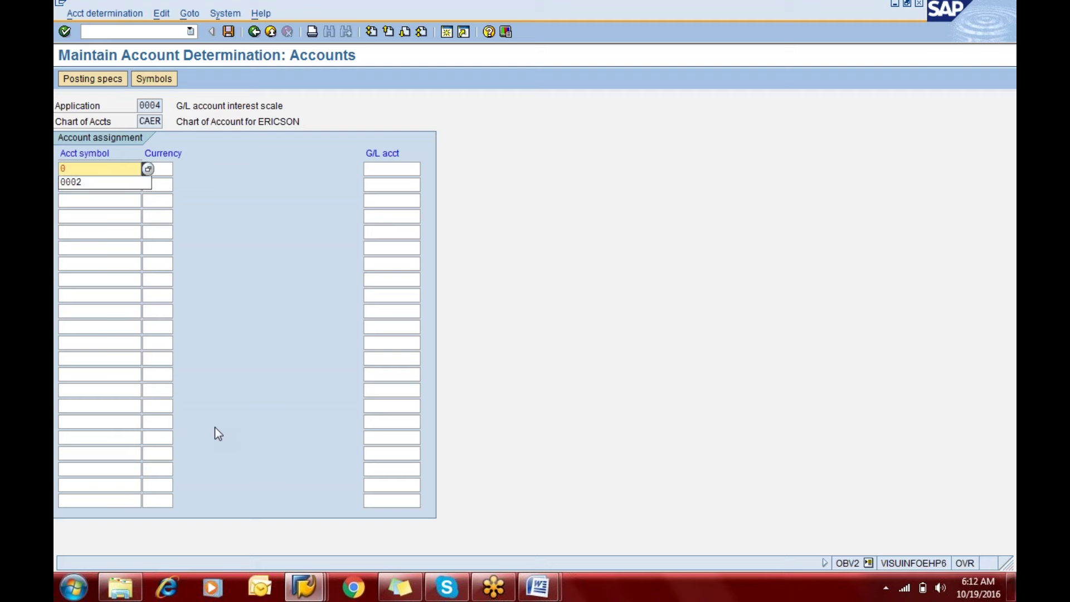
key(Down)
key(Return)
text(usd)
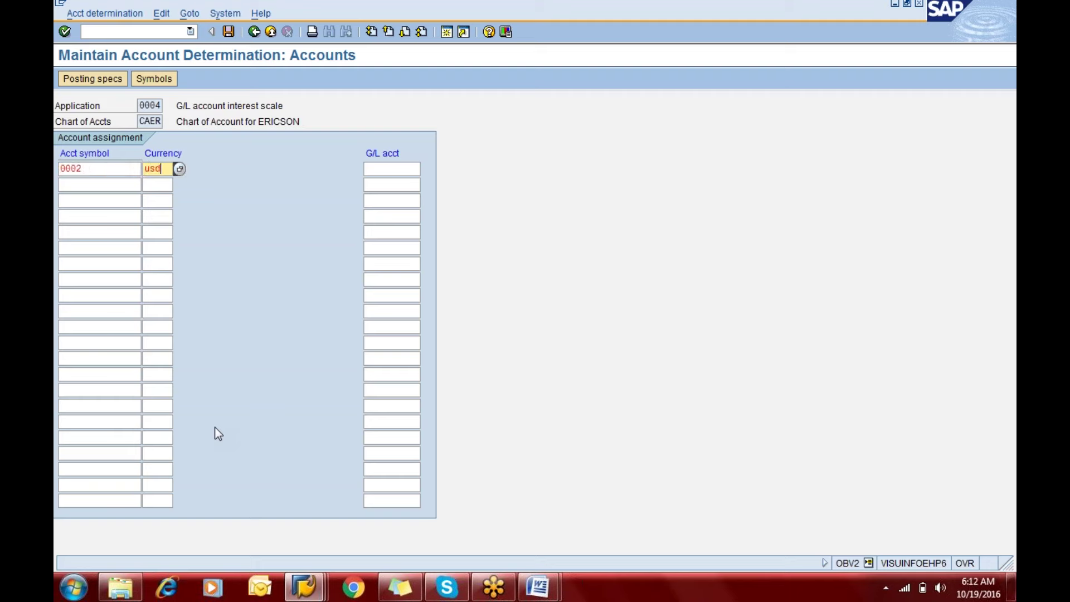
key(Tab)
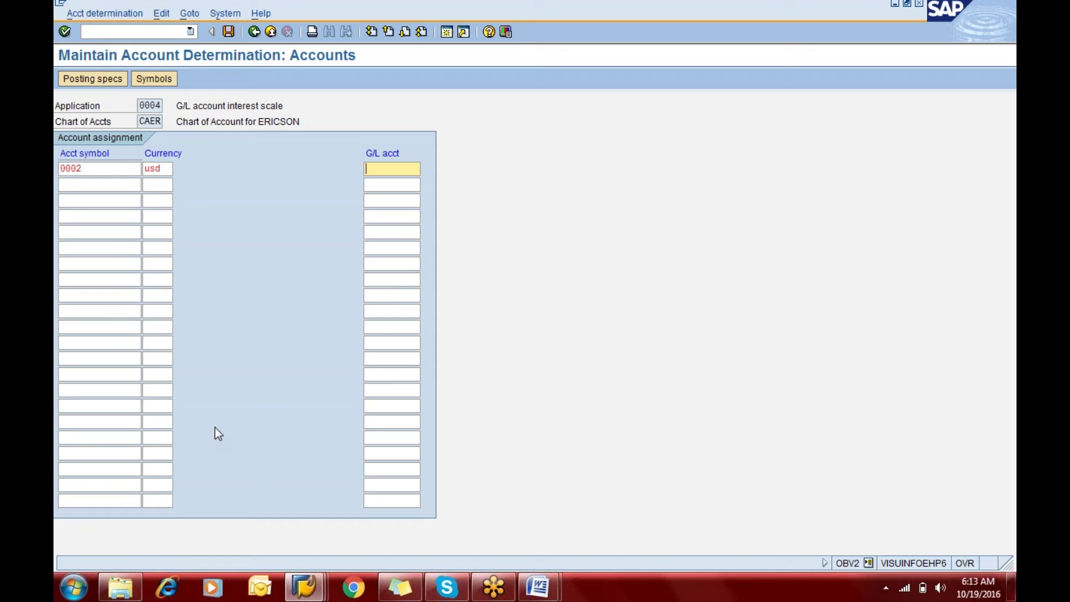
text(400400)
Step: Assign account symbol 2000 in USD to G/L account 100300
key(Tab)
text(2000)
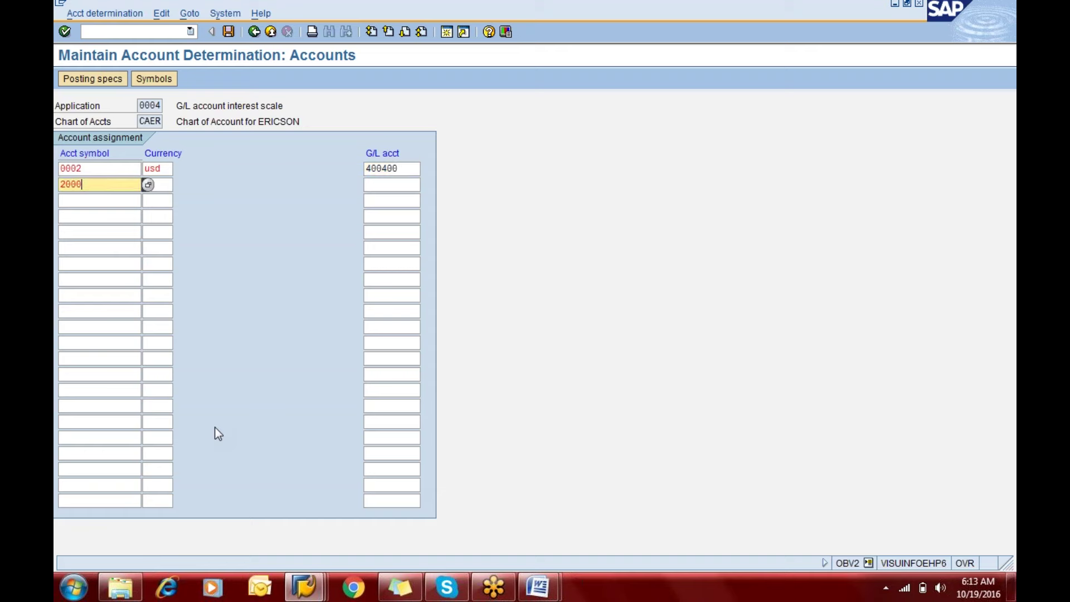
key(Tab)
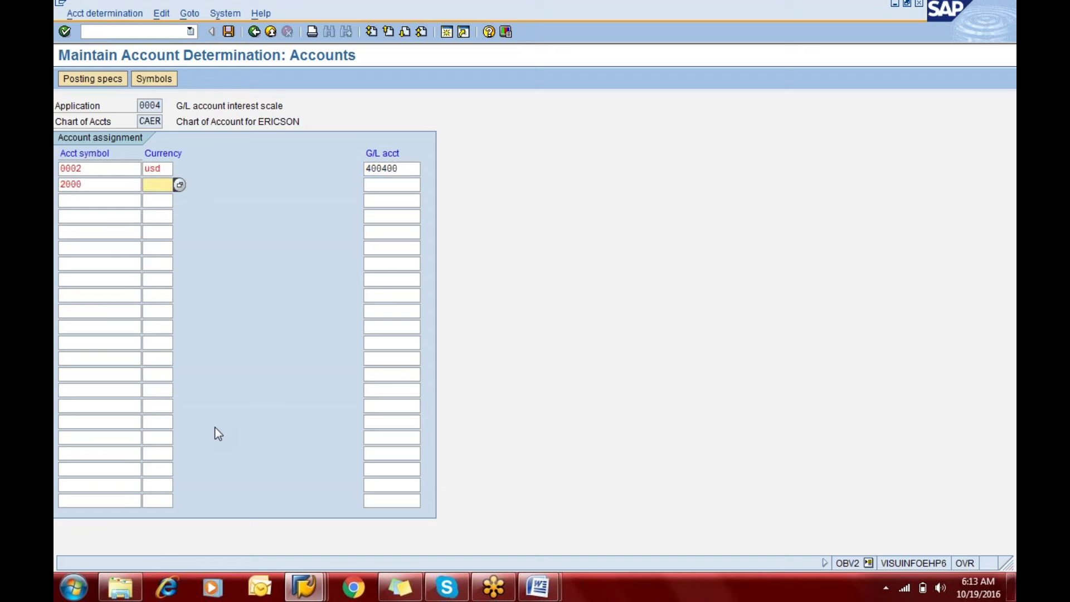
text(us)
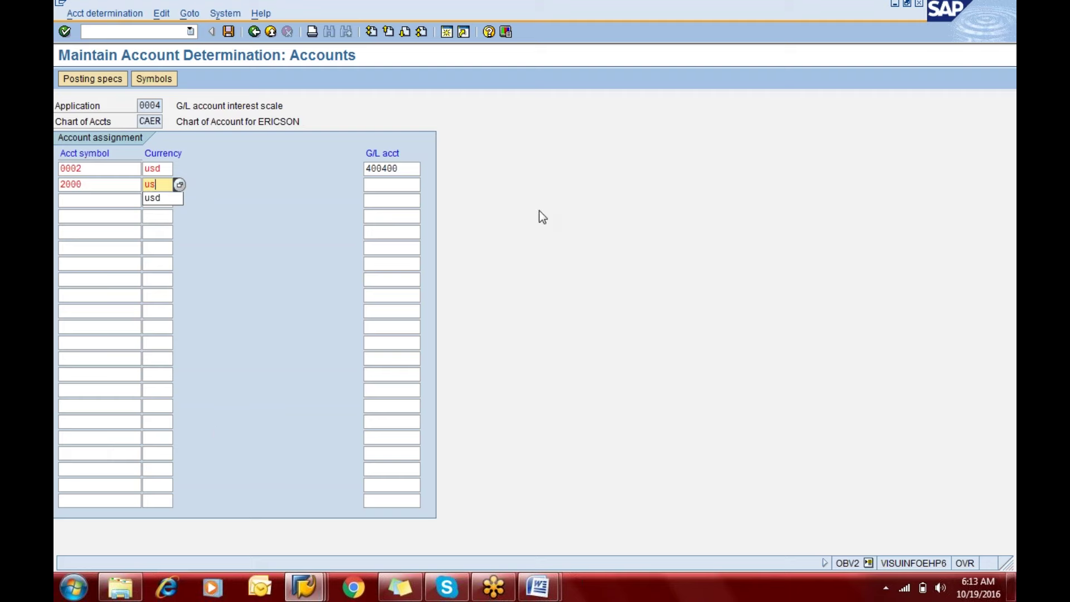
text(d)
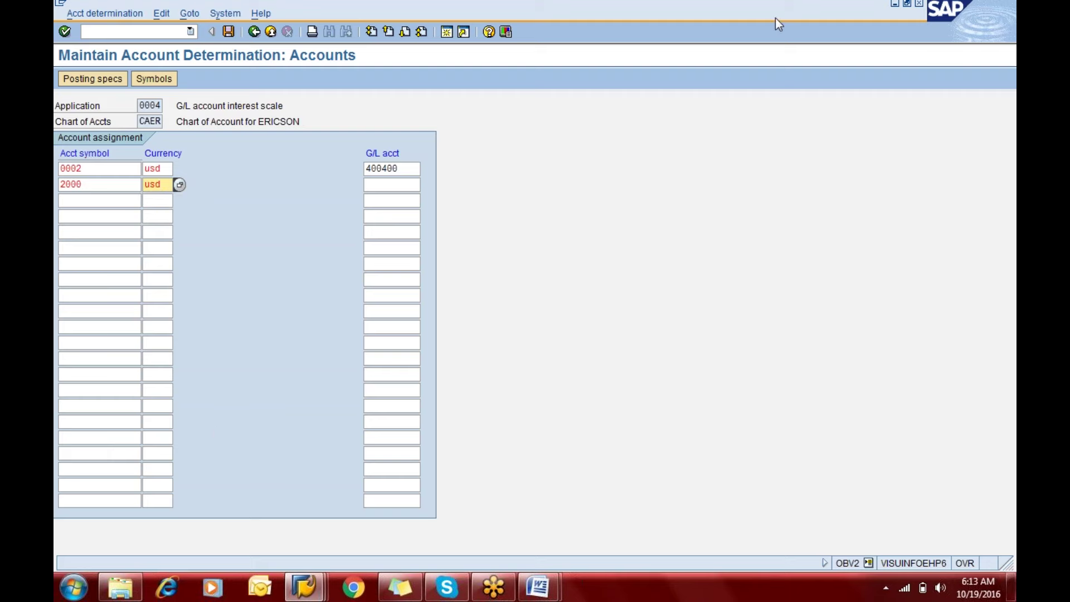
key(Return)
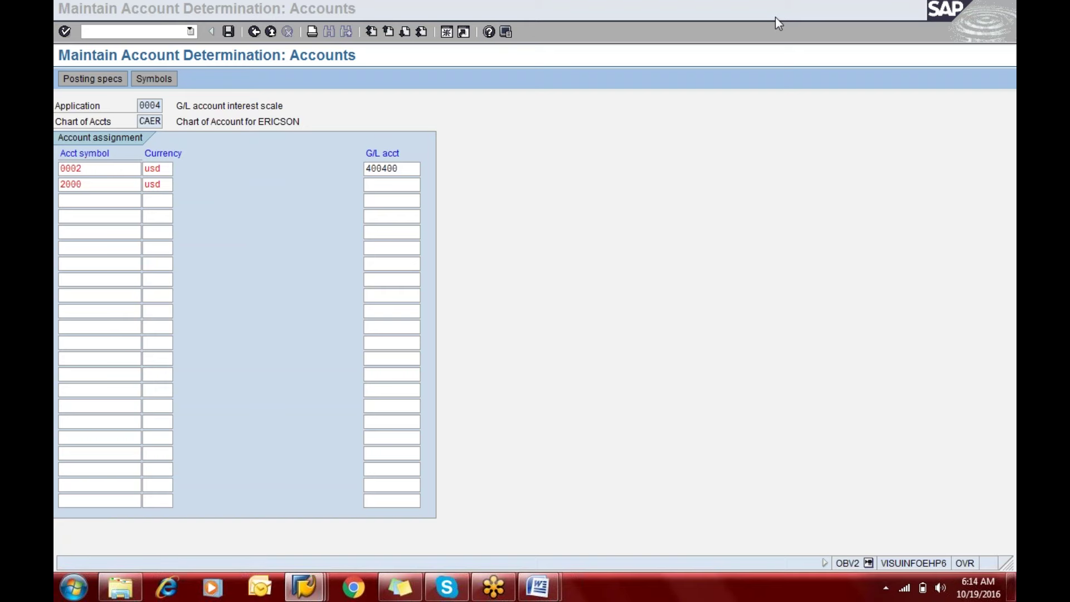
click(390, 180)
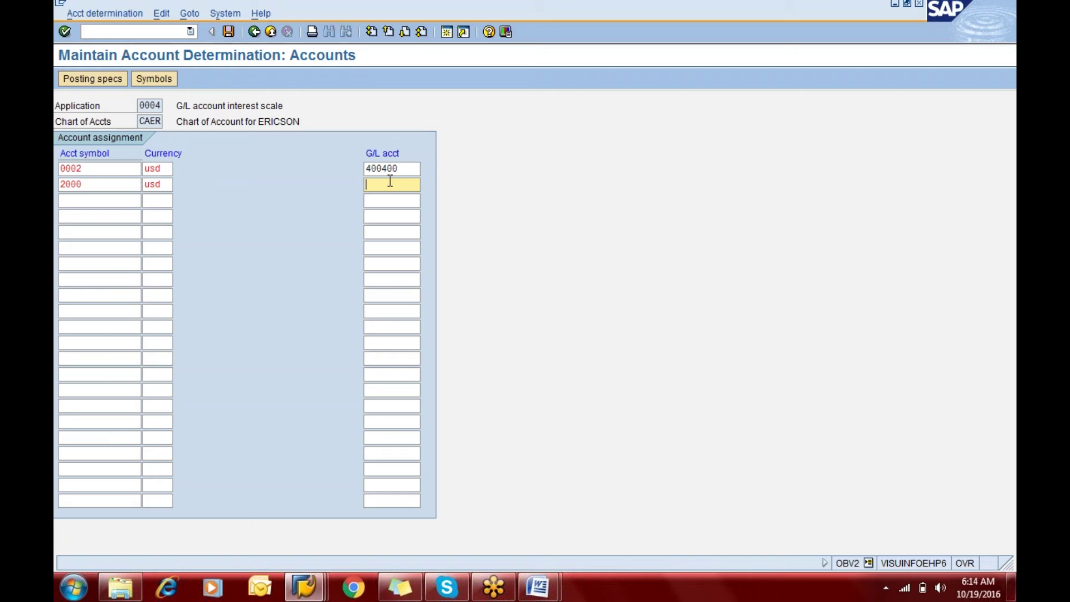
text(100300)
Step: Save the account assignments for symbols 0002 and 2000
click(229, 32)
click(380, 169)
click(384, 185)
click(229, 33)
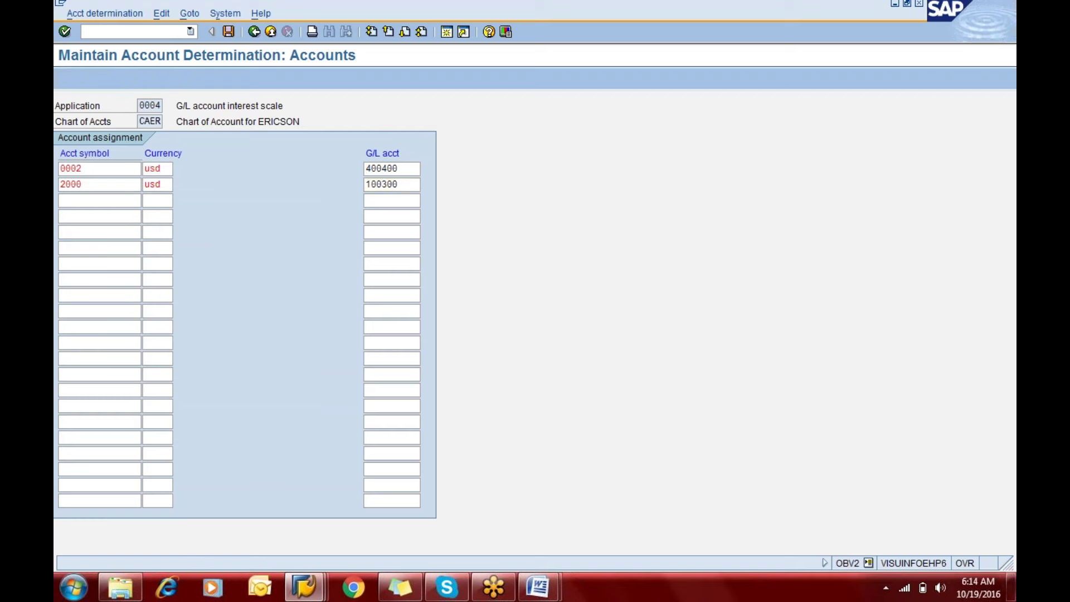
key(Return)
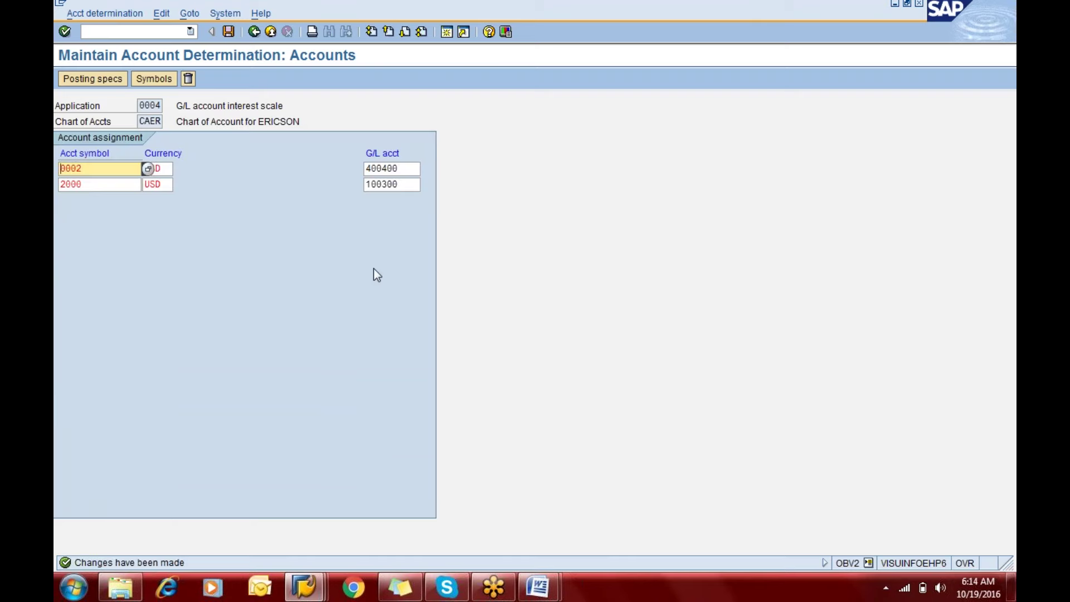
Step: Switch to the GENERAL LEDGER Word notes and read Step 8 on the term loan receipt with transaction F-02
key(alt+Tab)
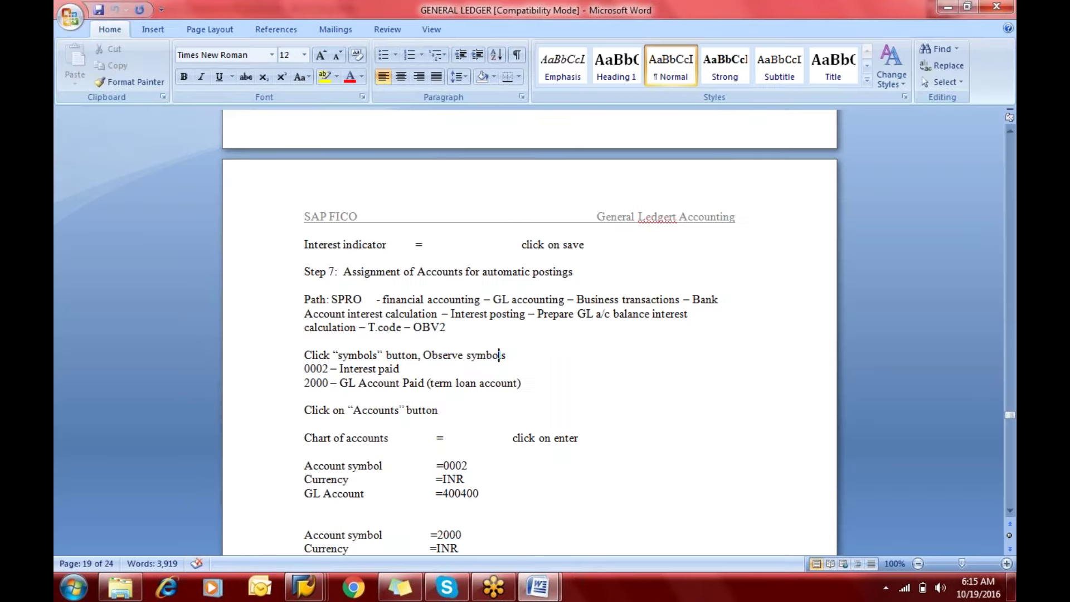
click(304, 521)
key(Down)
key(Down)
key(Down)
key(Down)
key(Down)
key(Down)
key(Down)
key(Down)
key(Down)
key(Down)
key(Down)
key(Down)
key(Down)
key(Down)
key(Down)
key(Down)
key(Down)
key(Down)
key(Down)
key(Down)
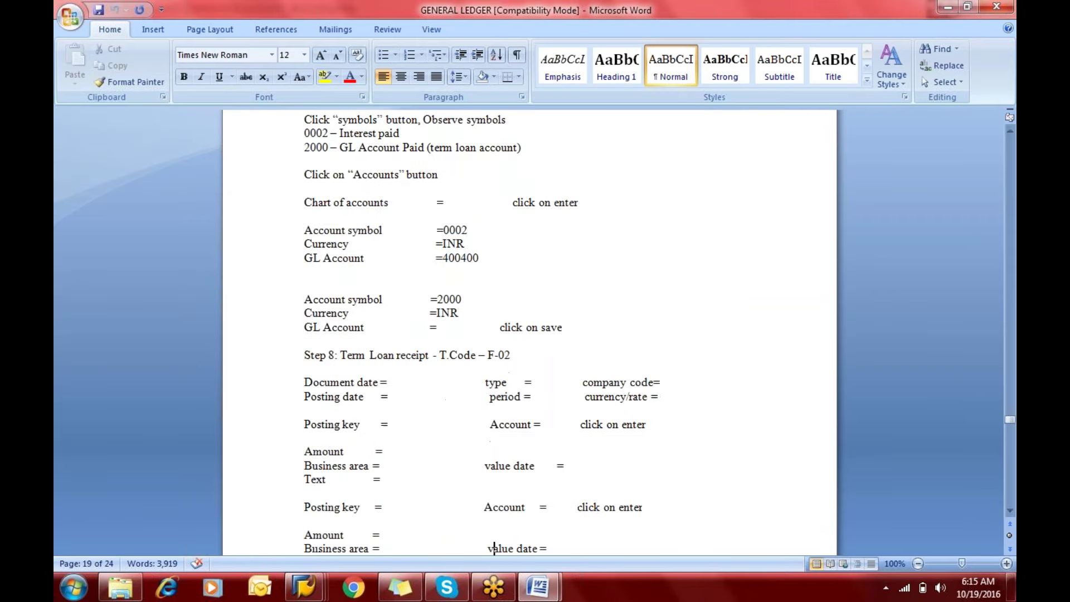
key(Down)
key(Down)
key(Down)
key(Down)
key(Down)
key(Down)
key(Up)
key(Up)
key(Up)
key(Up)
key(Up)
key(Up)
key(Up)
key(Up)
key(Up)
key(Up)
key(Up)
key(Up)
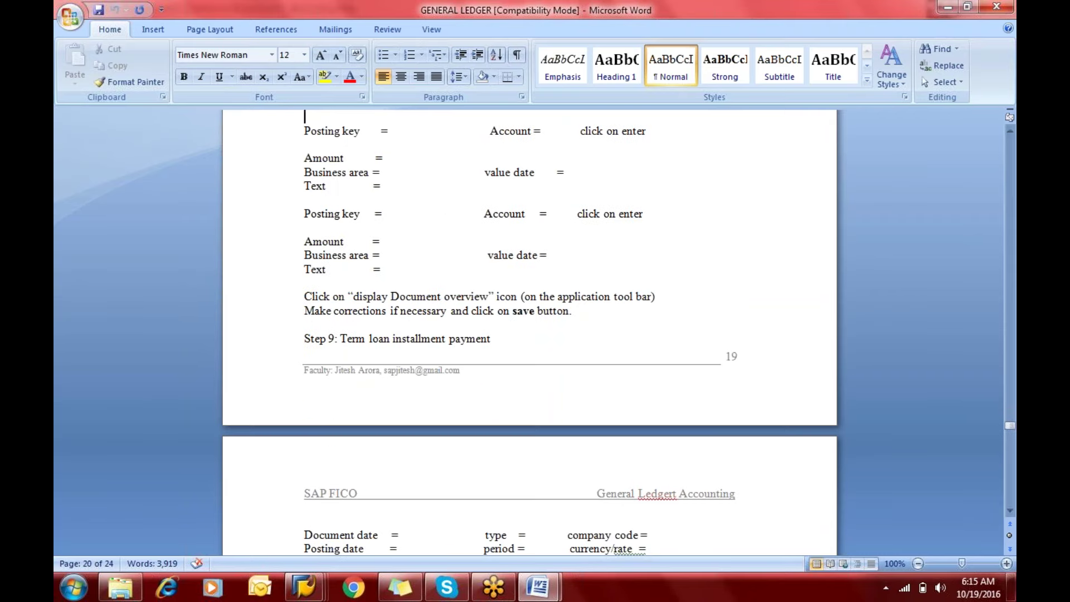
key(Up)
key(Up)
key(Up)
key(Up)
key(Up)
key(Up)
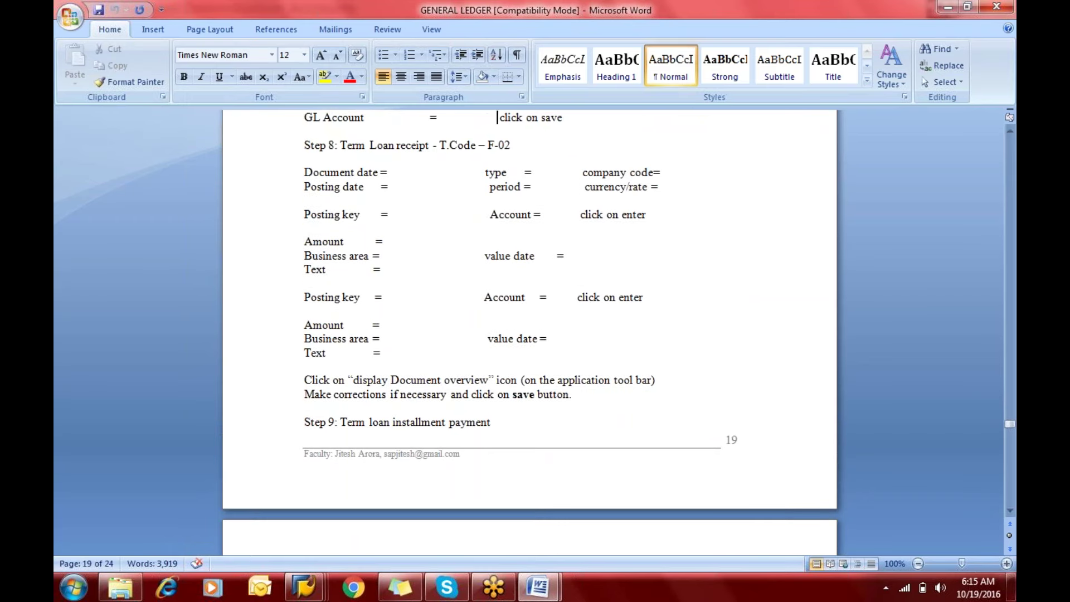
key(Down)
key(Down)
key(Down)
Step: Switch back to SAP and open the G/L account posting transaction F-02
key(alt+Tab)
click(145, 32)
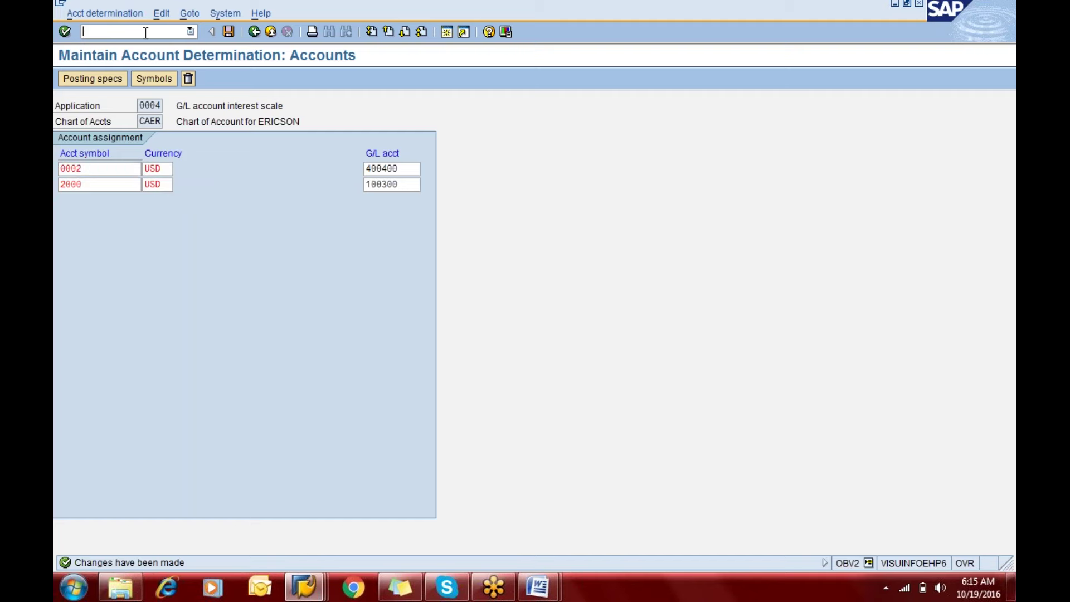
text(/nfs00)
key(Return)
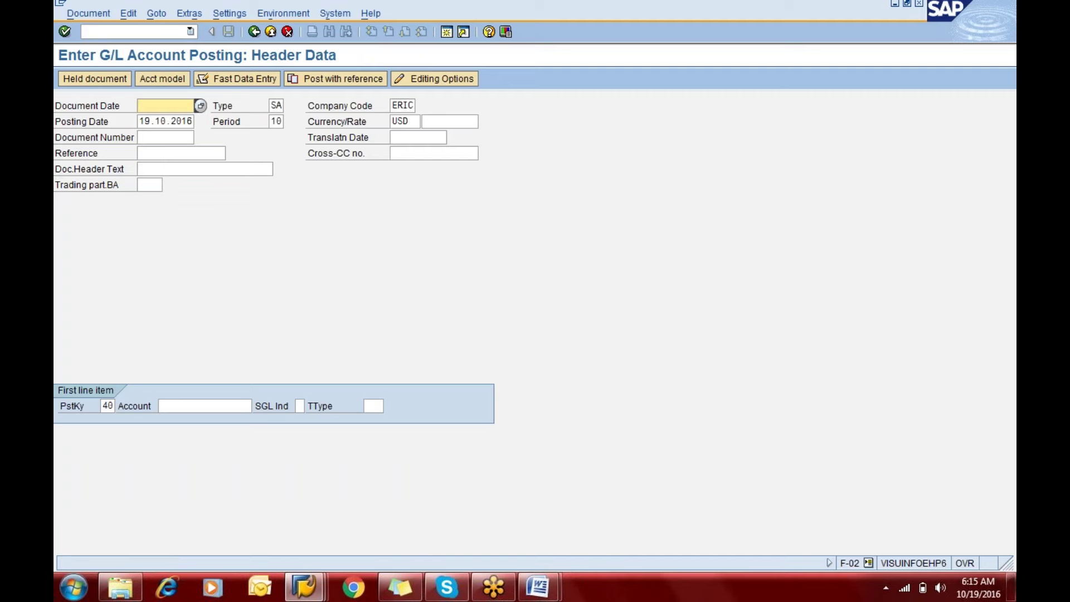
Step: Set both the document date and the posting date in the header to 01.01.2016
text(01.01.)
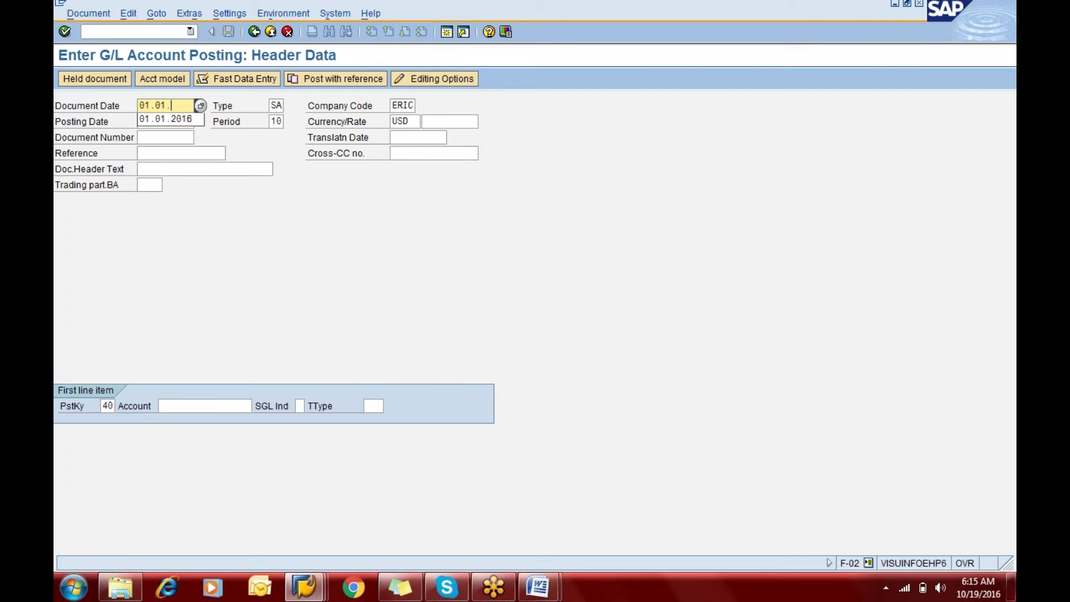
text(2016)
key(Tab)
key(Tab)
key(Tab)
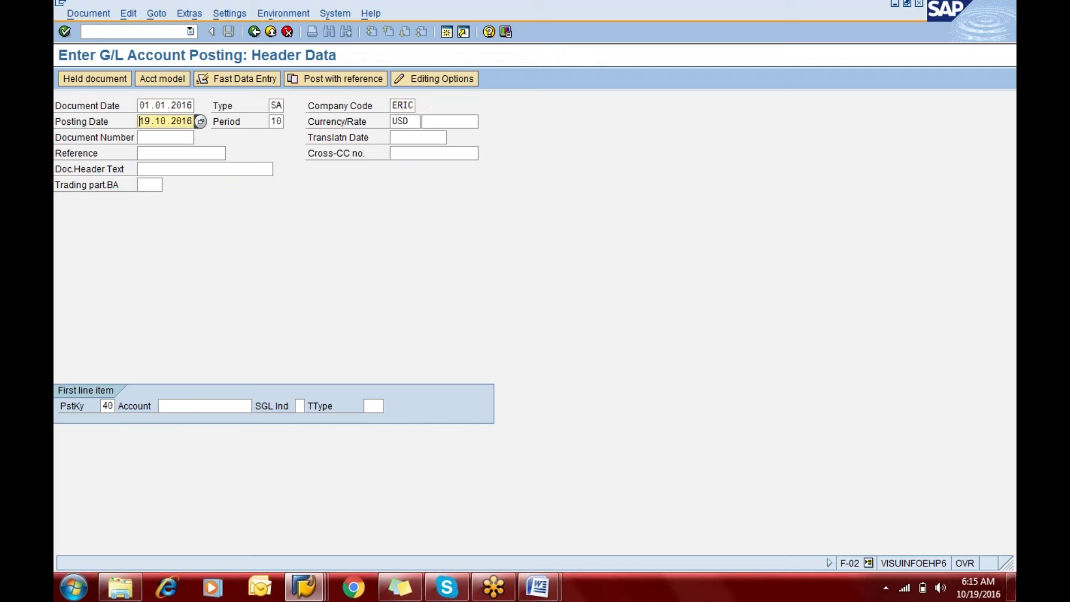
text(01.01)
key(Tab)
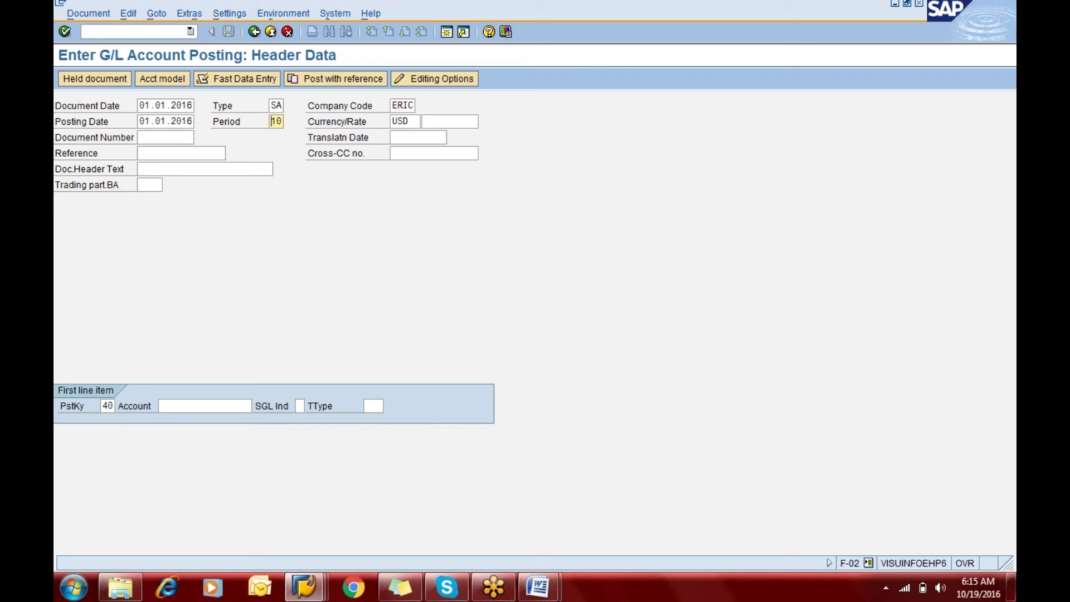
key(Tab)
key(Tab)
key(Tab)
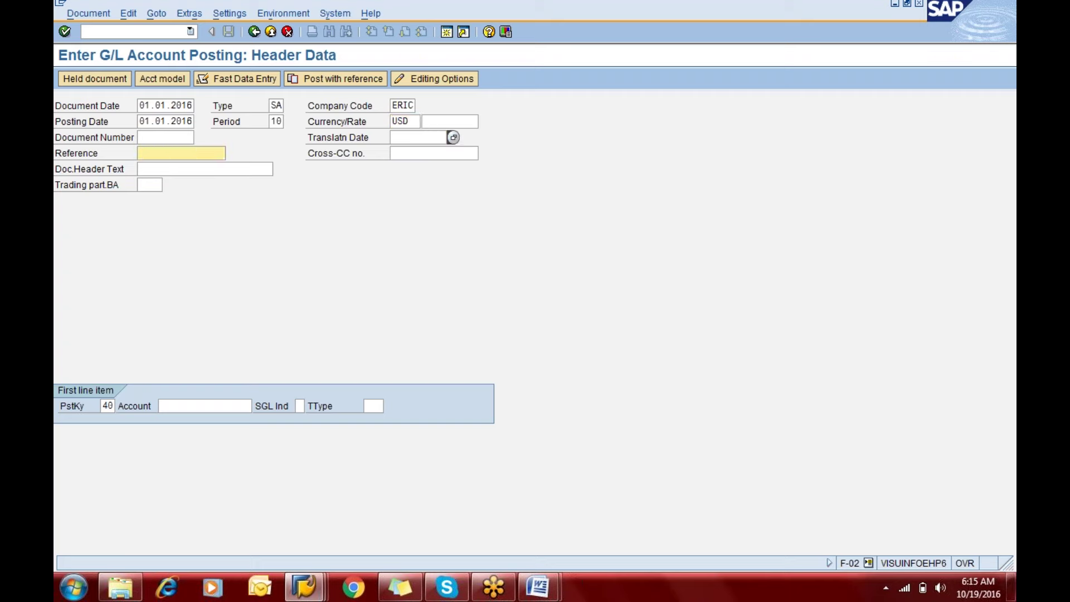
Step: Enter cash account 200100 as the first line item with posting key 40 and continue to its item details
click(115, 405)
key(Tab)
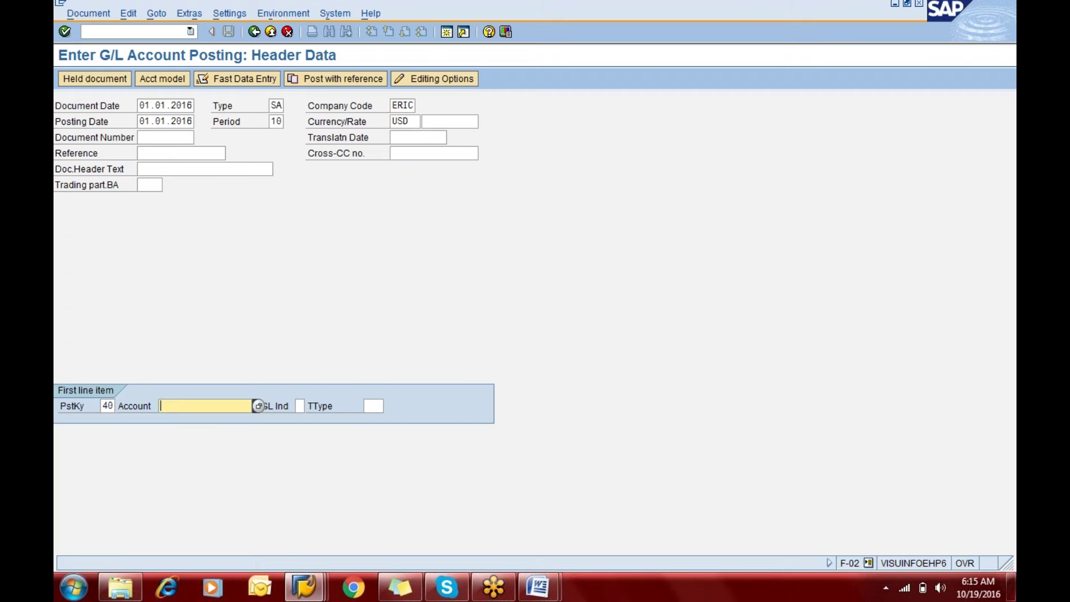
text(200100)
key(Return)
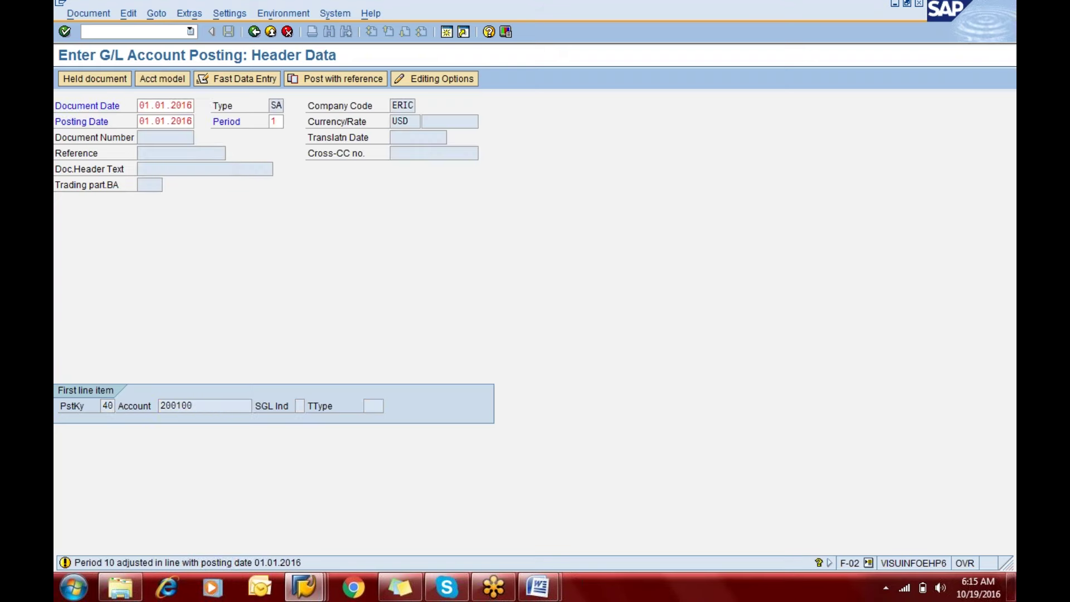
key(Return)
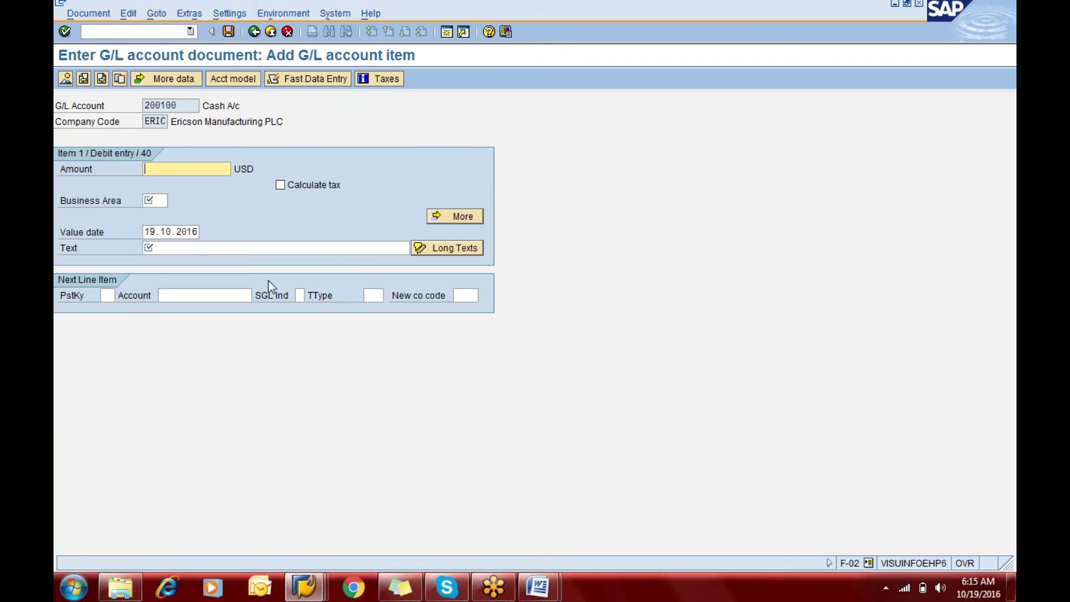
Step: Fill in the cash debit item with amount 100000, business area eric and value date 01.01.2016
text(100000)
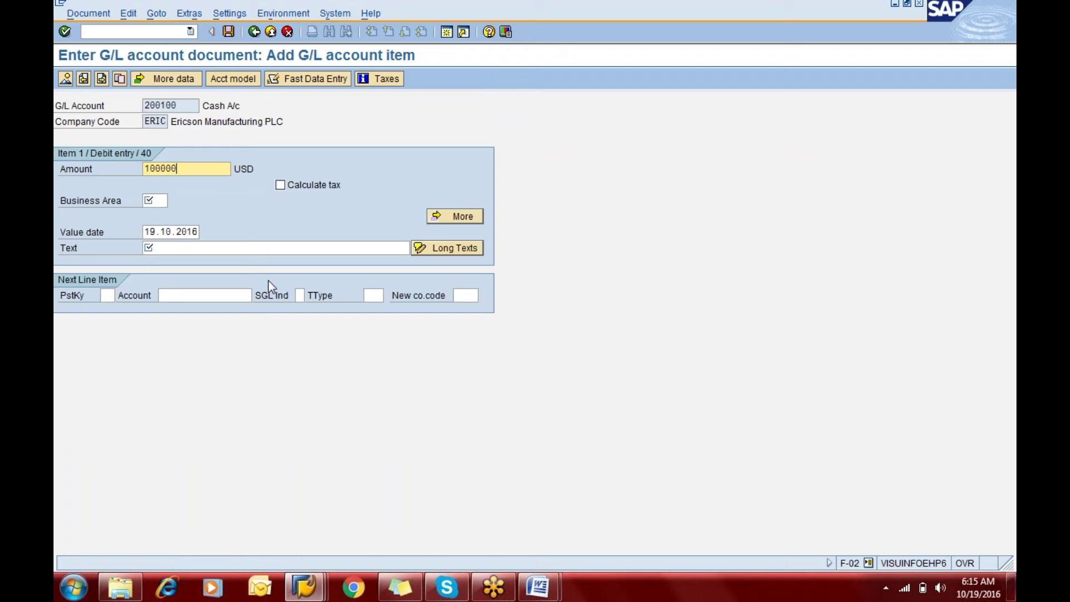
key(BackSpace)
text(0)
key(Tab)
key(Tab)
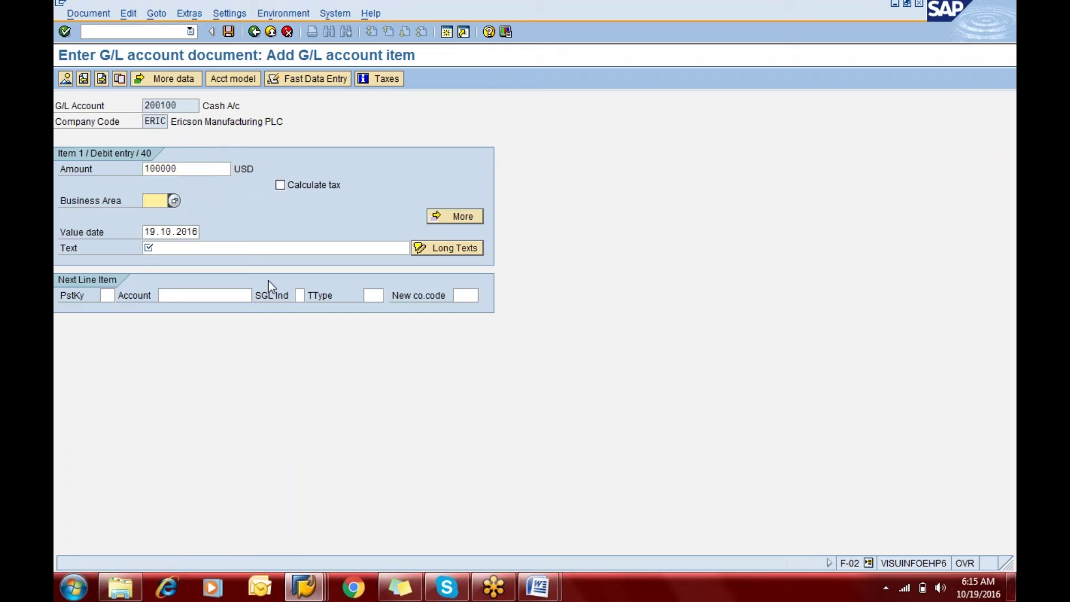
text(eric)
key(Tab)
text(01.)
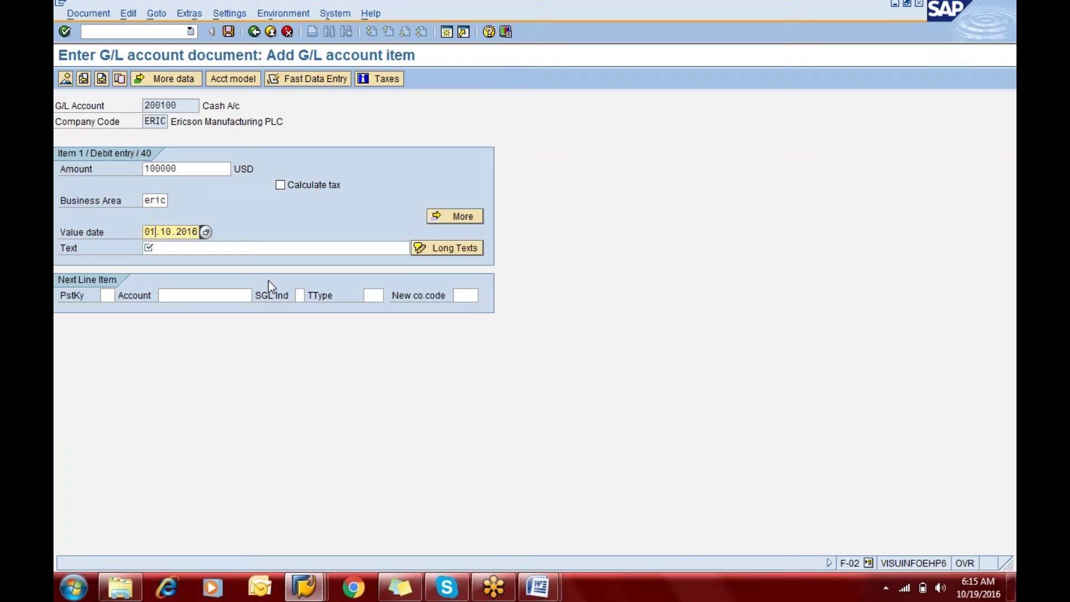
text(01)
key(Tab)
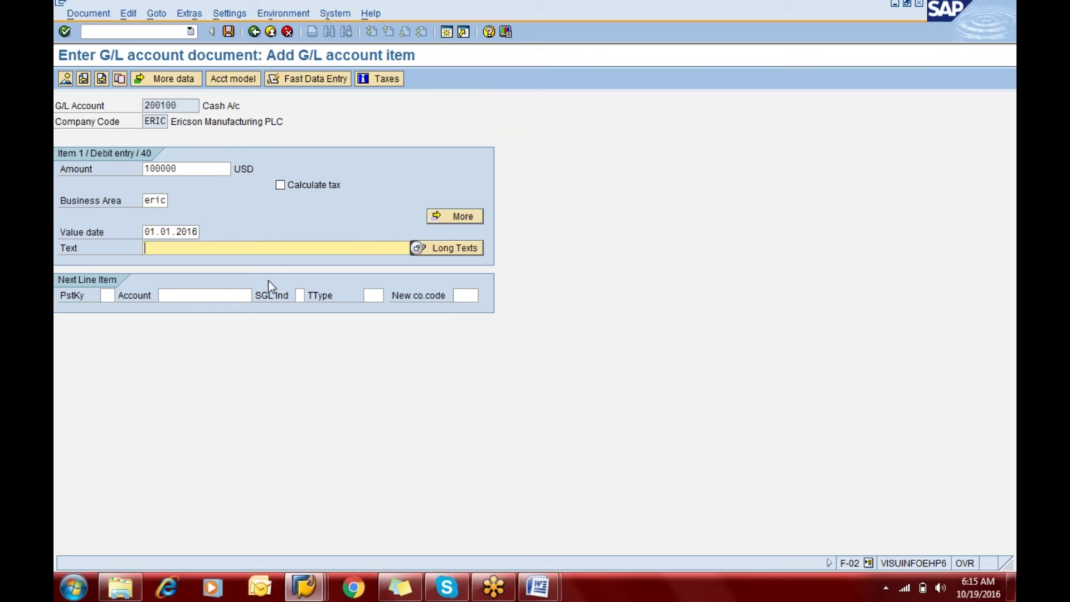
Step: Enter "Being cash from term loan" as the text of the cash debit item
text(Being ca)
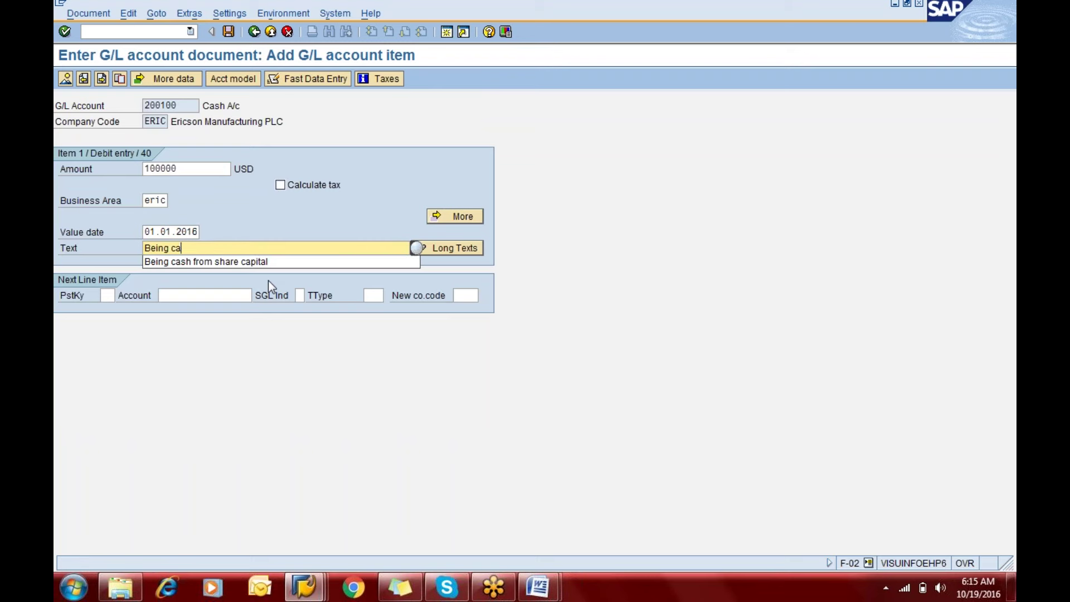
text(sh from t)
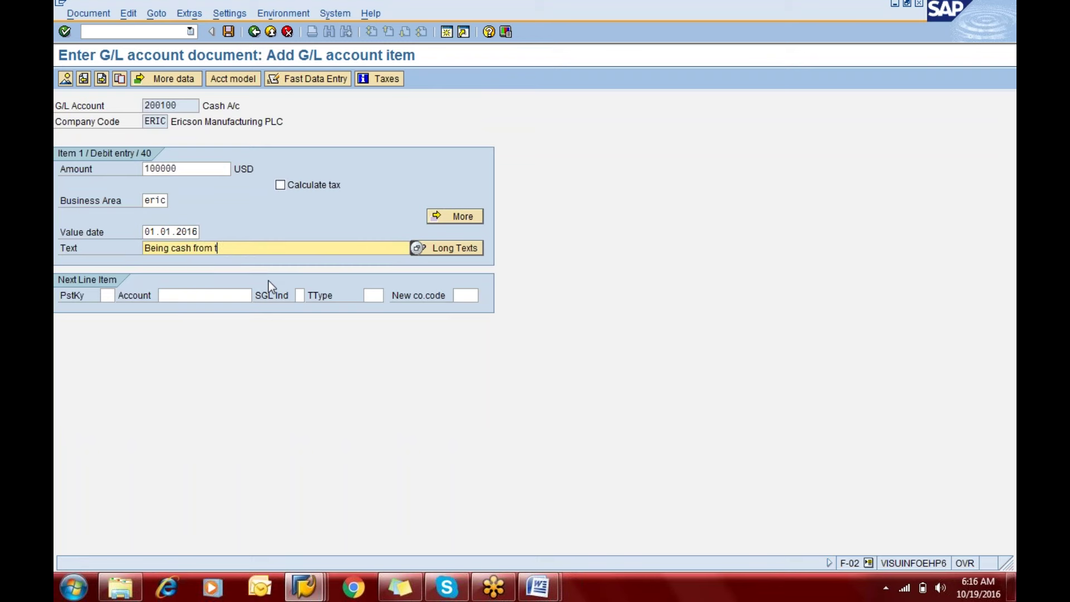
text(erm loan)
key(Tab)
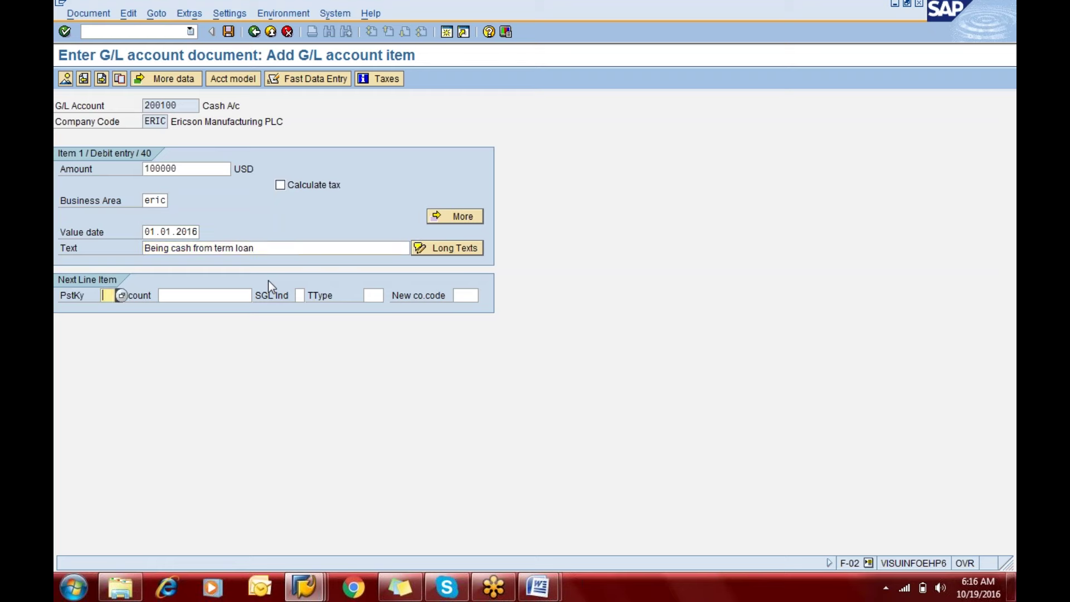
Step: Add a next line item with posting key 50 for the HSBC Bank Loan account 100300
text(50)
key(Tab)
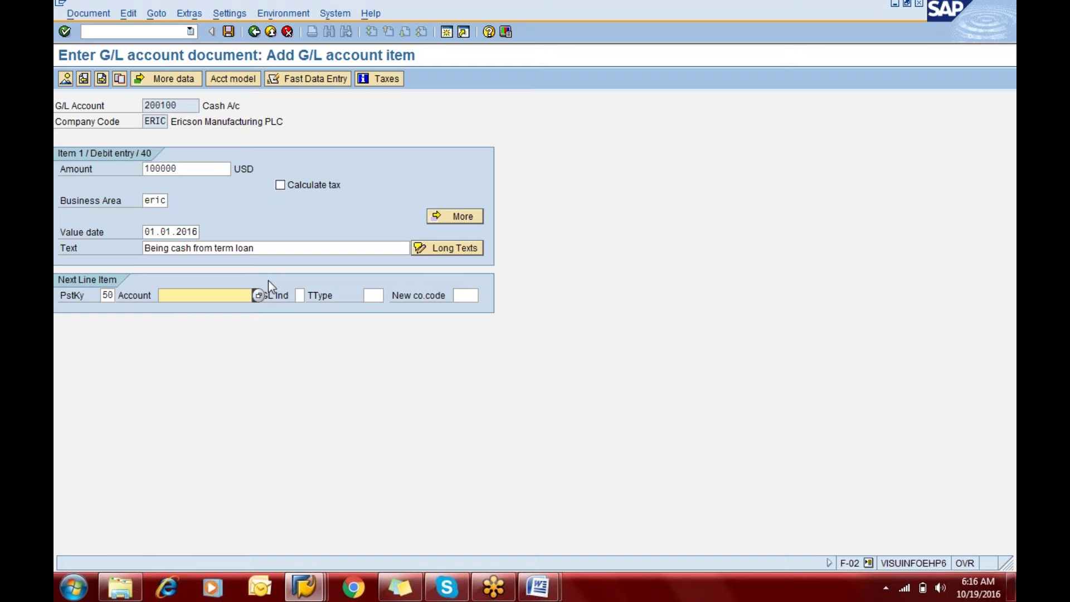
text(100300)
key(Return)
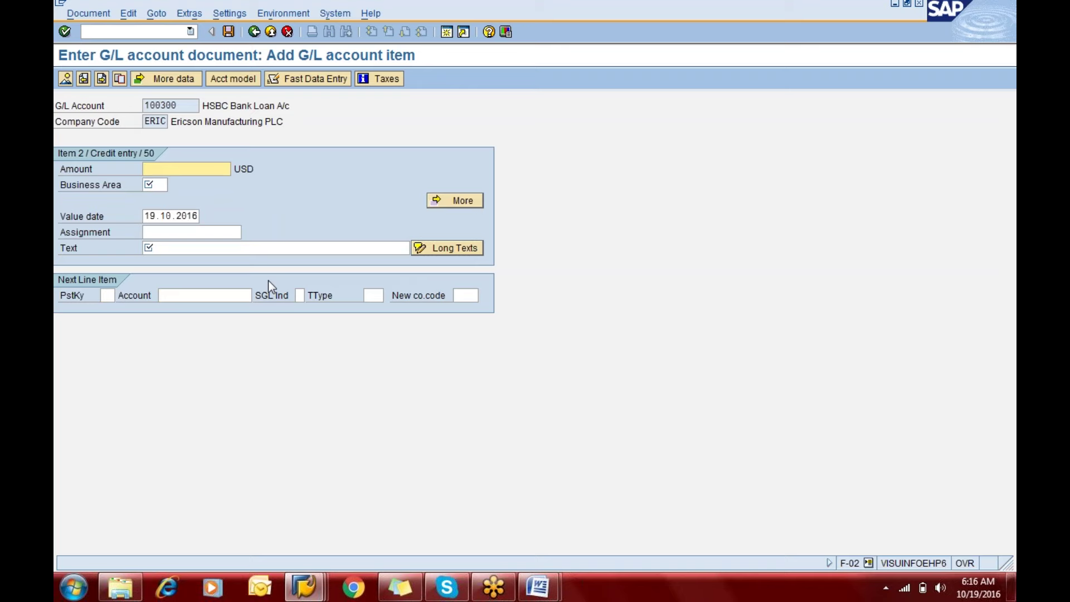
Step: Fill in the bank loan credit item with amount *, business area eric and value date 01.01.2016
text(*)
key(Tab)
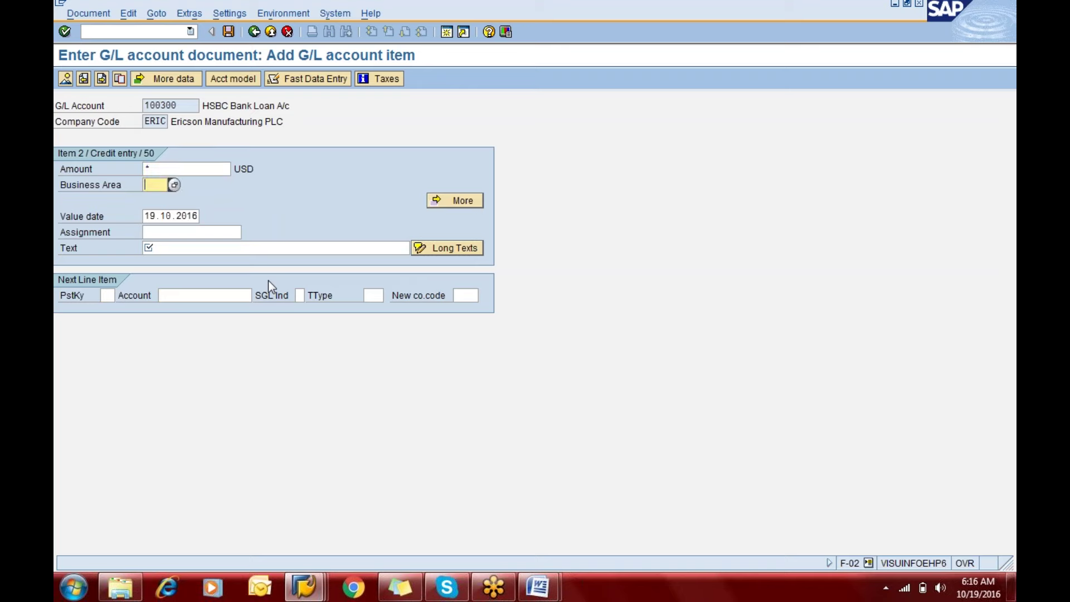
text(eric)
key(Tab)
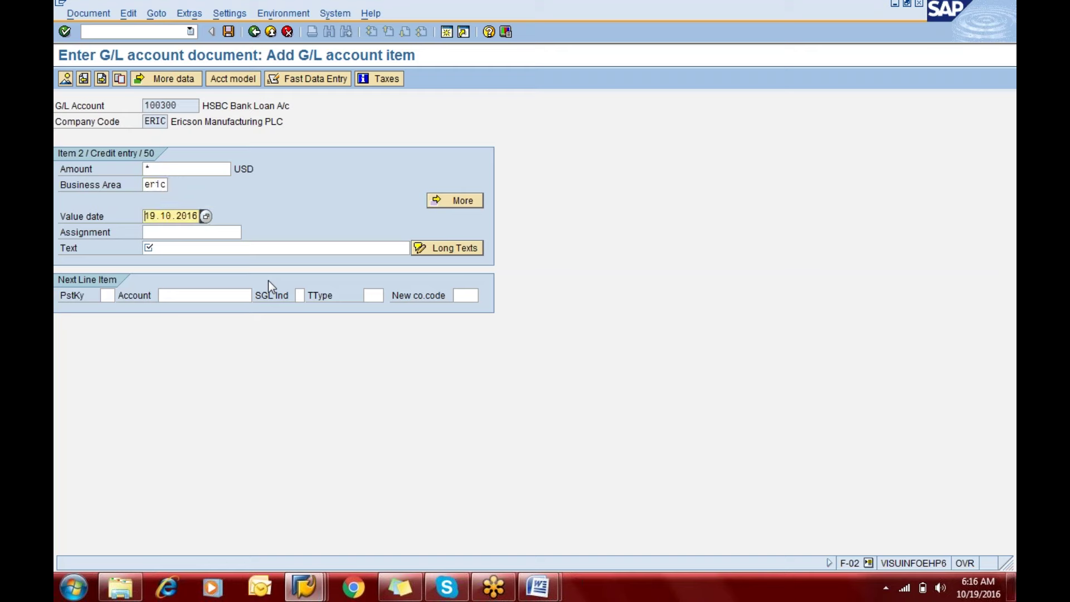
text(01.01)
key(Tab)
key(Tab)
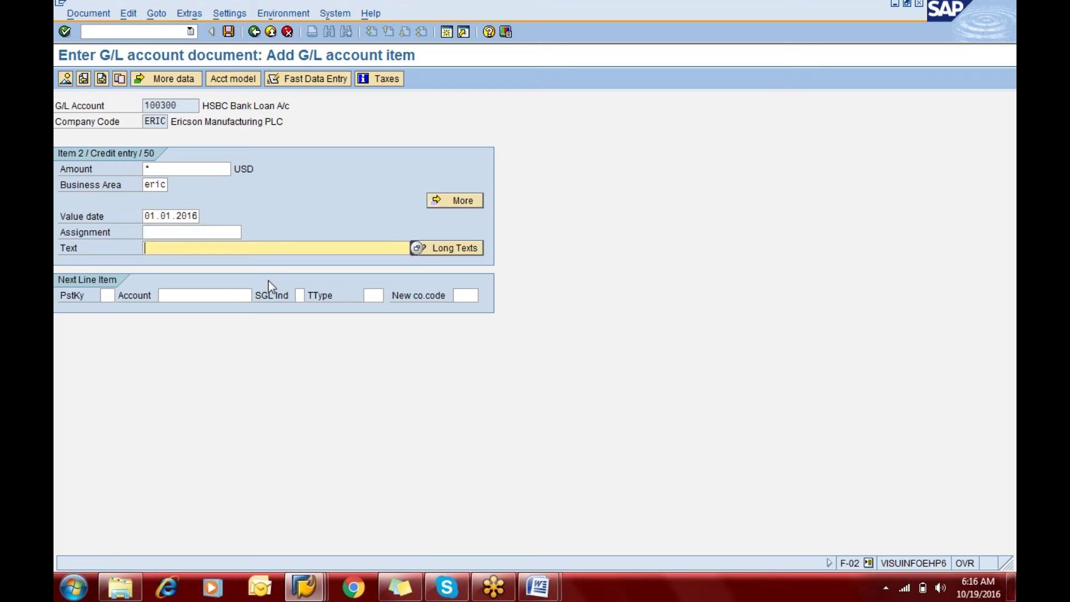
Step: Set the credit item's text to + and post the term loan receipt after displaying the document overview
text(B)
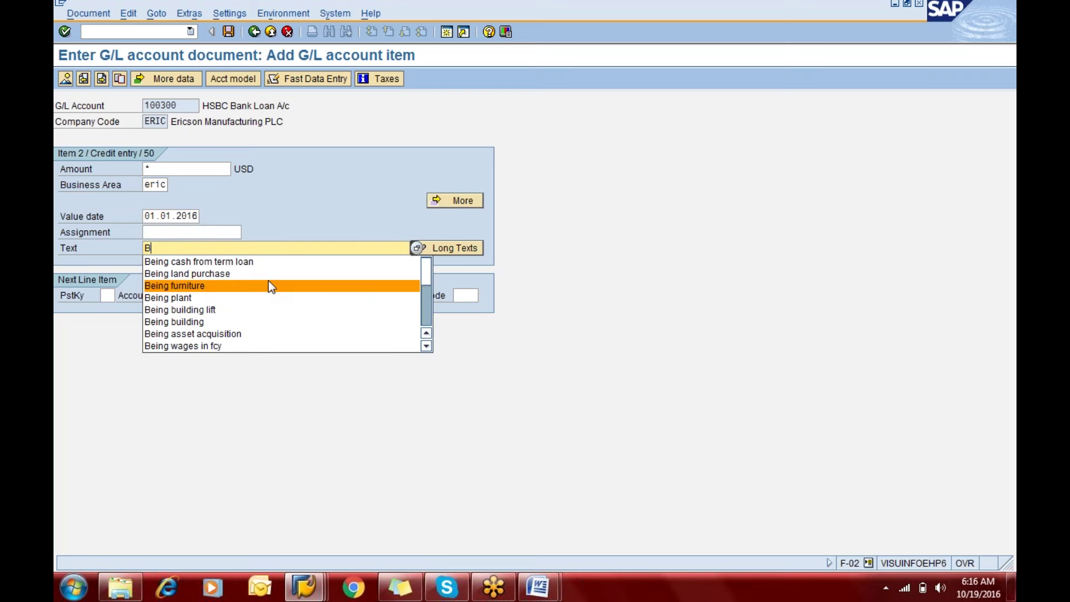
key(BackSpace)
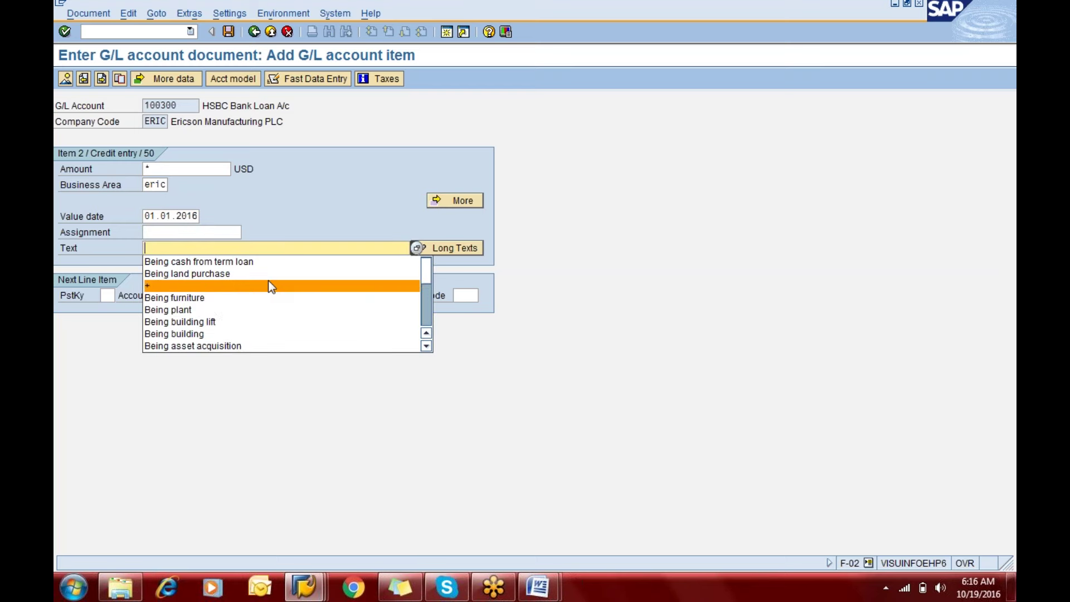
text(+)
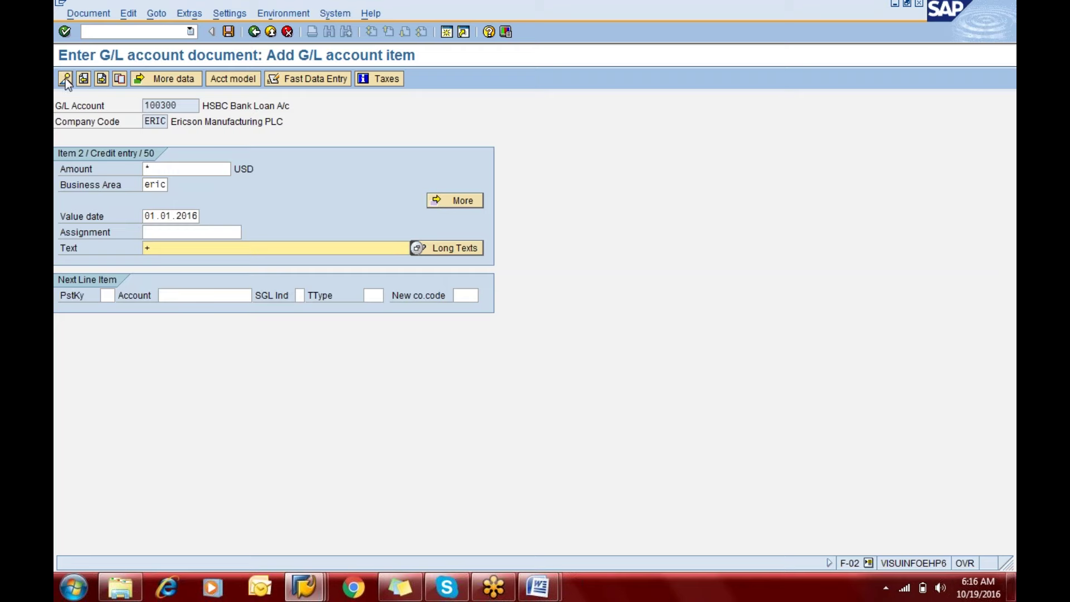
click(64, 31)
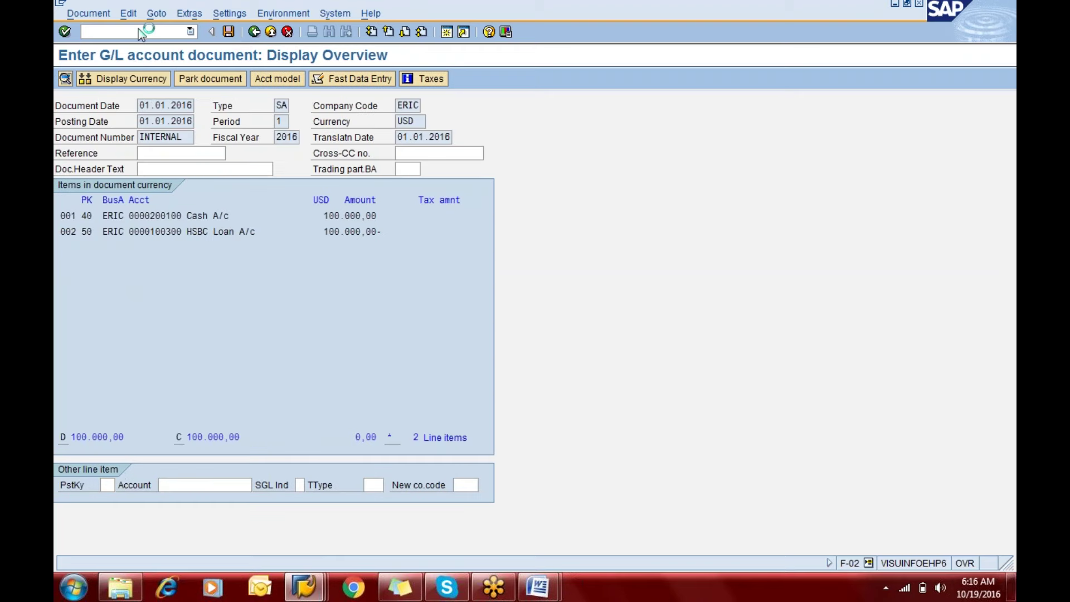
key(ctrl+s)
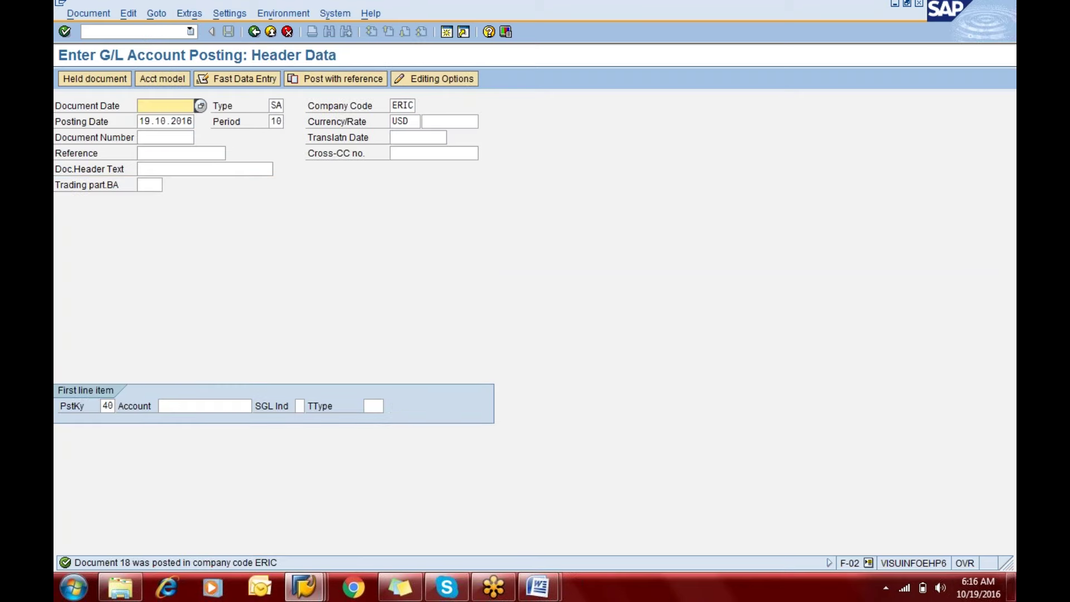
Step: Switch to the GENERAL LEDGER Word notes and insert a line before the Step 9 term loan installment payment heading
key(alt+Tab)
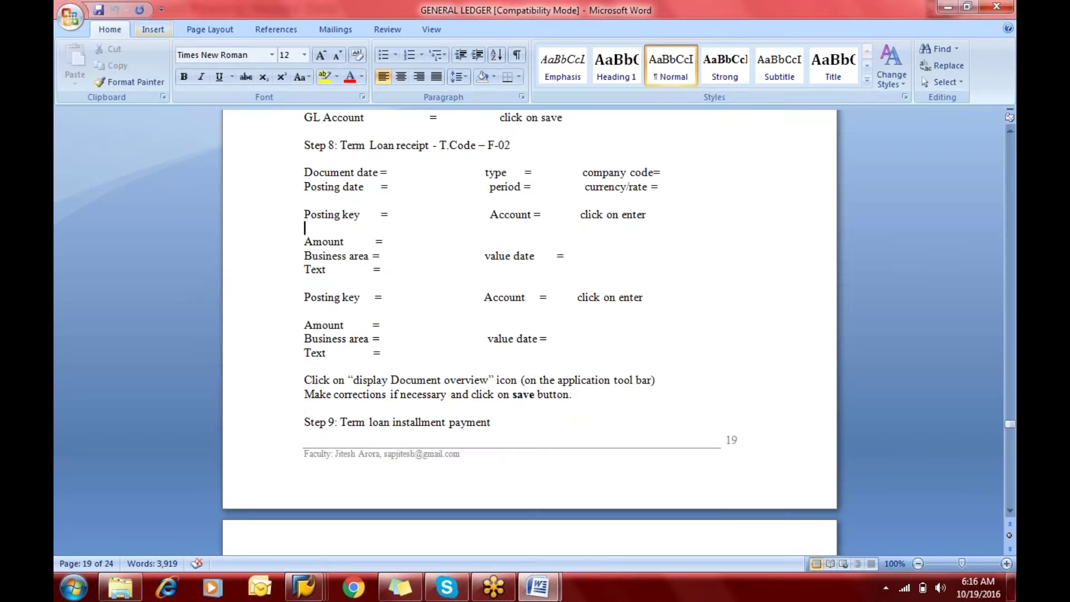
click(491, 421)
click(443, 422)
key(Left)
key(Left)
key(Left)
key(Left)
key(Left)
key(Left)
key(Left)
key(Left)
key(Left)
key(Left)
key(Left)
key(Left)
key(Left)
key(Left)
key(Left)
key(Left)
key(Left)
key(Left)
key(Left)
key(Left)
key(Right)
key(Return)
key(Down)
key(Down)
key(Down)
key(Down)
key(Down)
key(Down)
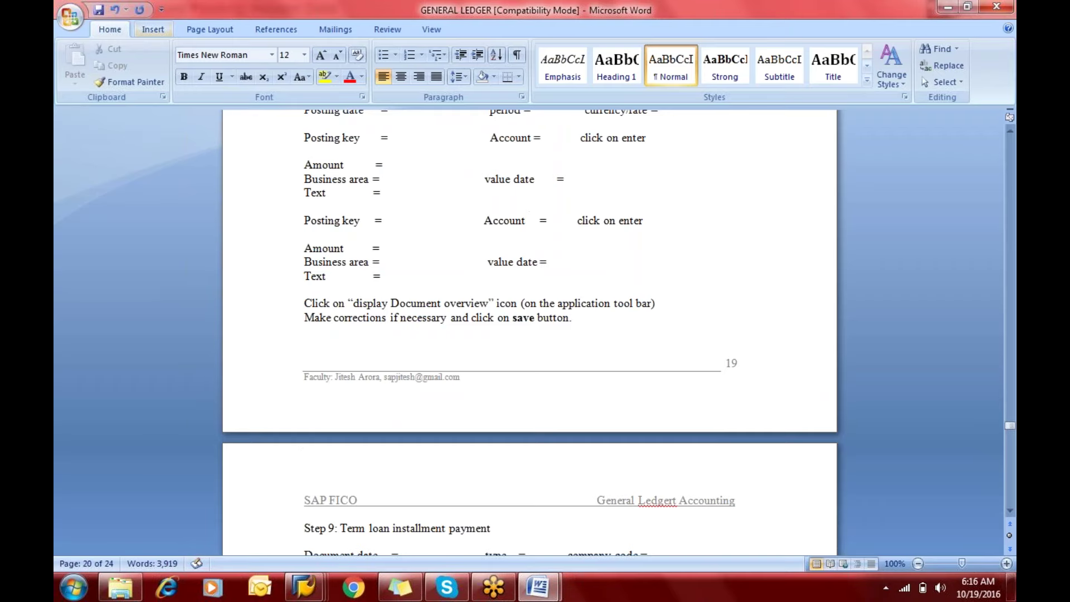
Step: Switch back to SAP and set both the document date and the posting date in the header to 01.02.2016
key(alt+Tab)
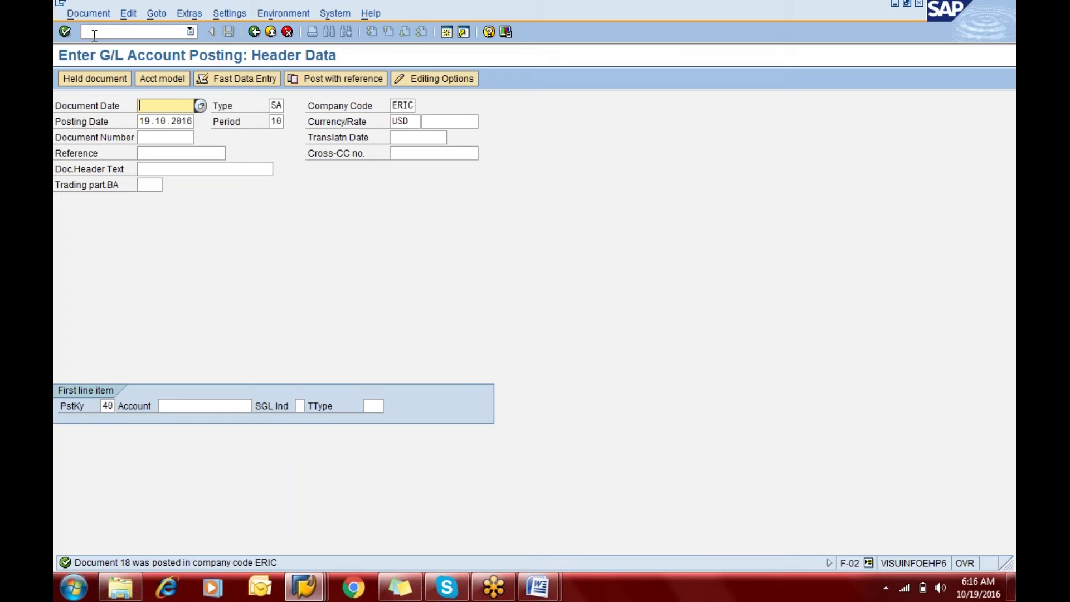
text(01.02.2016)
key(Tab)
key(Tab)
key(Tab)
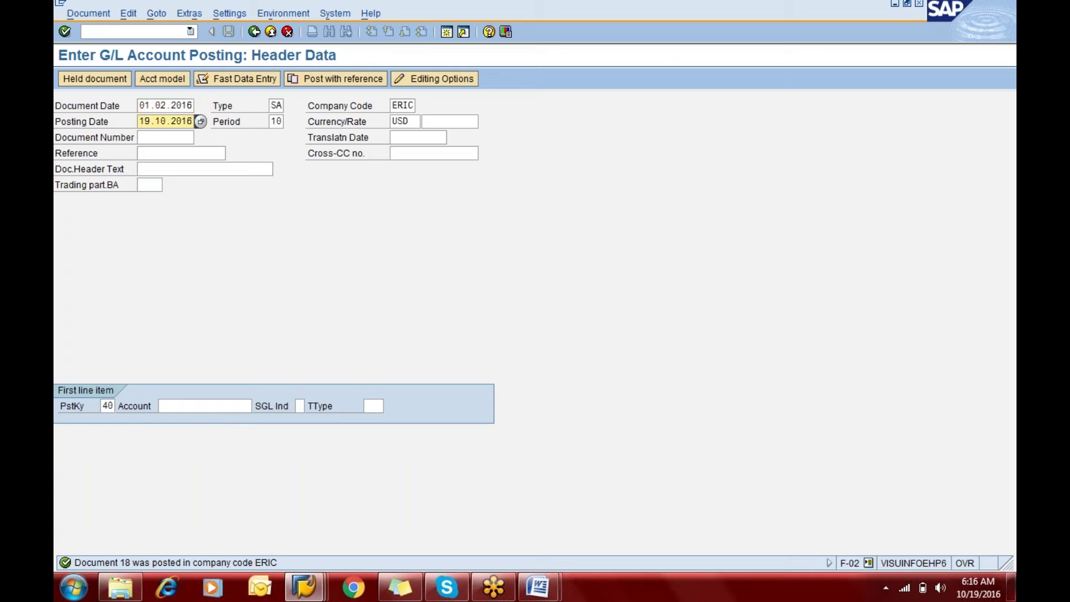
text(01.02)
key(Tab)
key(Tab)
key(Tab)
key(Tab)
key(Tab)
key(Tab)
key(Tab)
key(Tab)
key(Tab)
key(Tab)
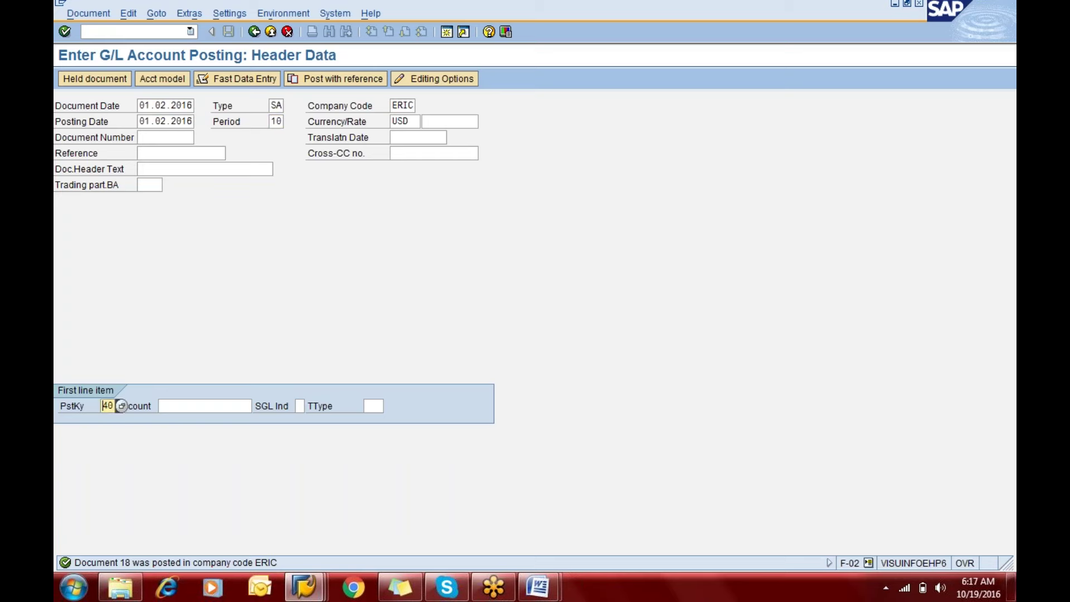
Step: Enter HSBC Bank Loan account 100300 as the first line item with posting key 40 and continue to its details
click(301, 405)
click(252, 406)
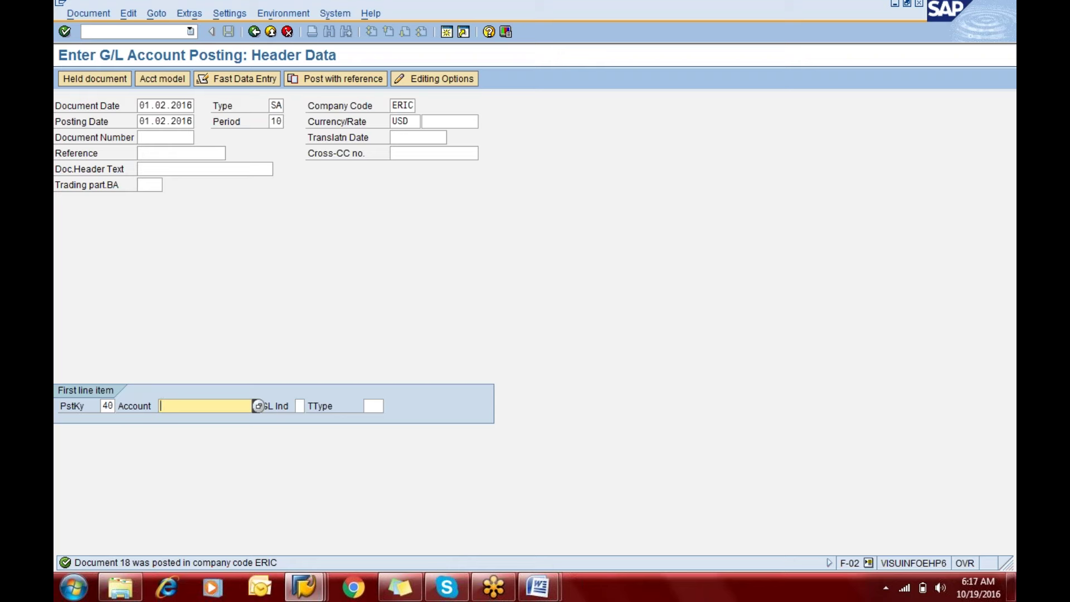
text(1003)
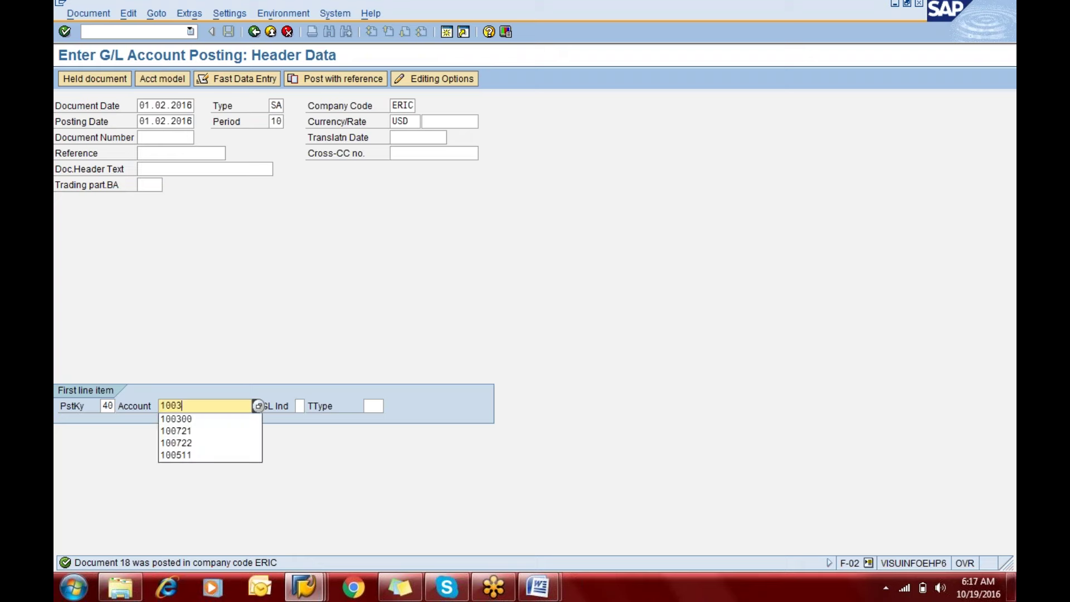
key(Down)
key(Return)
key(Return)
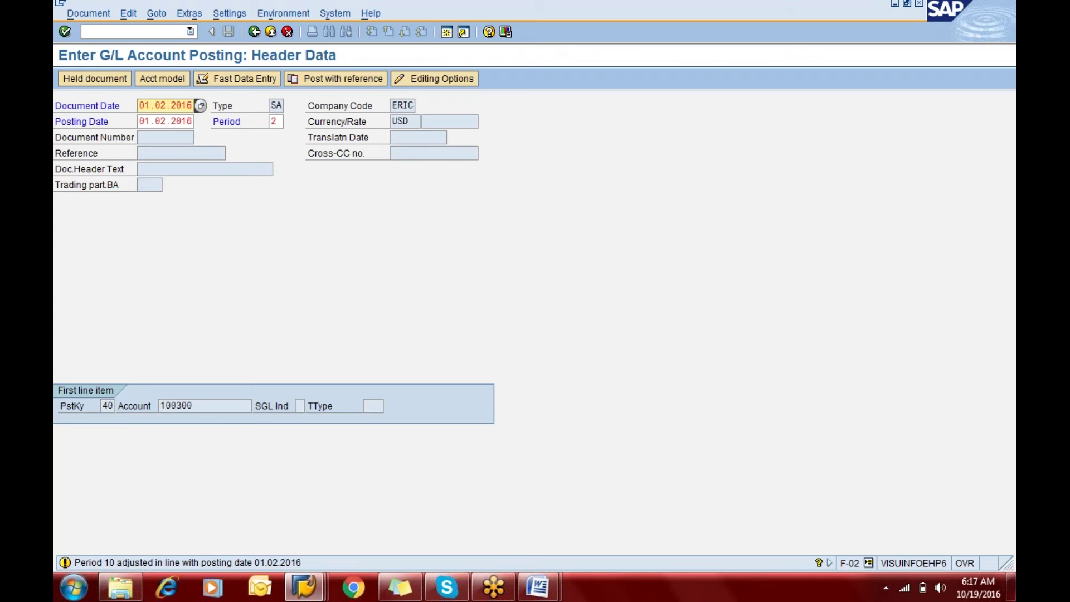
key(Return)
Step: Fill in the bank loan debit item with amount 10000, business area eric and value date 01.02.2016
text(10000)
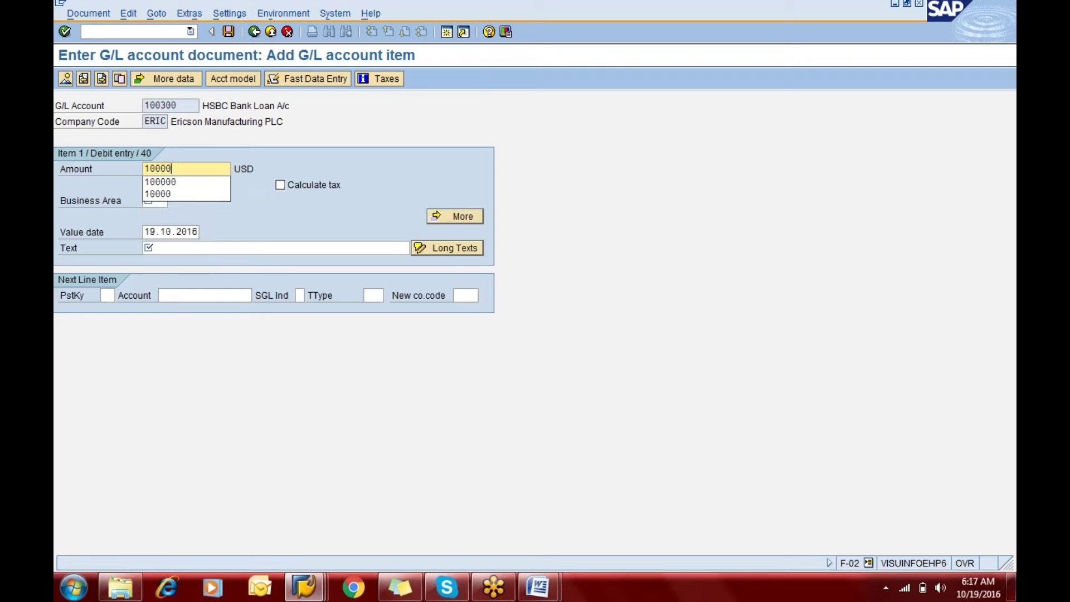
key(Tab)
key(Tab)
text(eri)
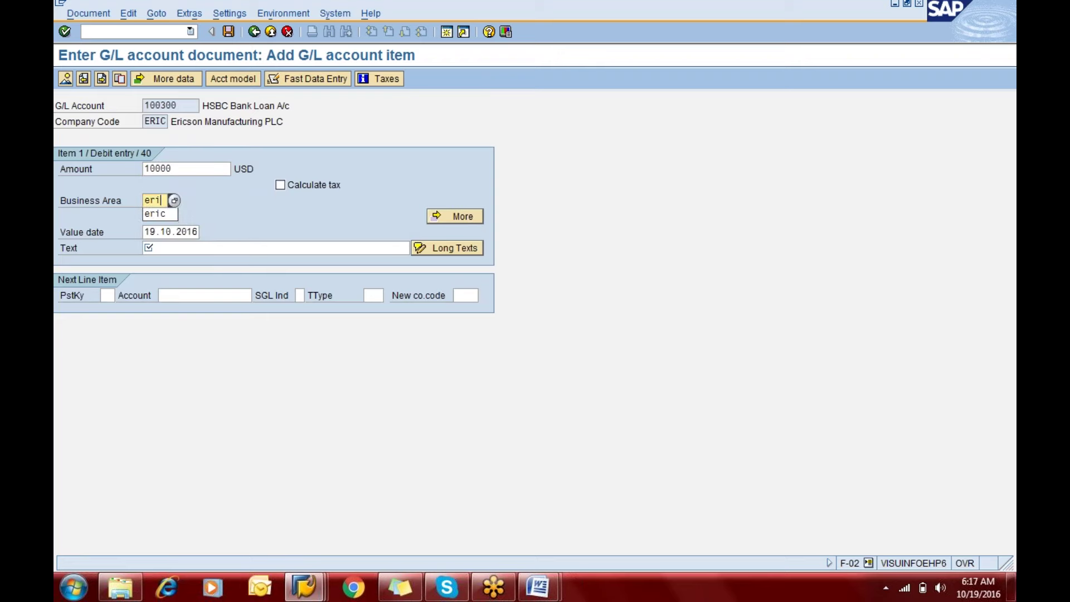
text(c)
key(Tab)
text(01.02)
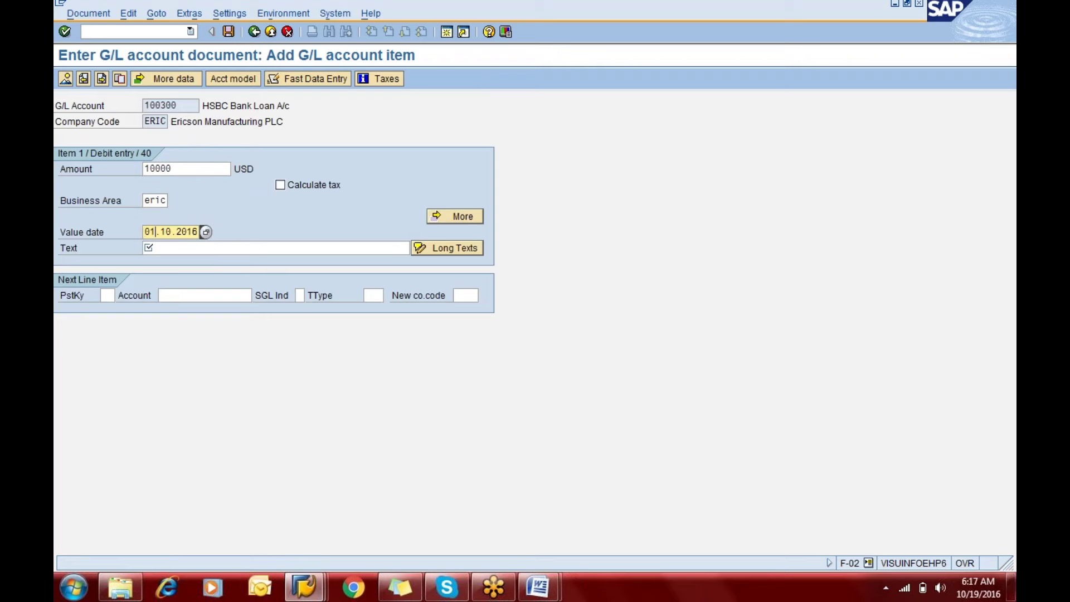
key(Tab)
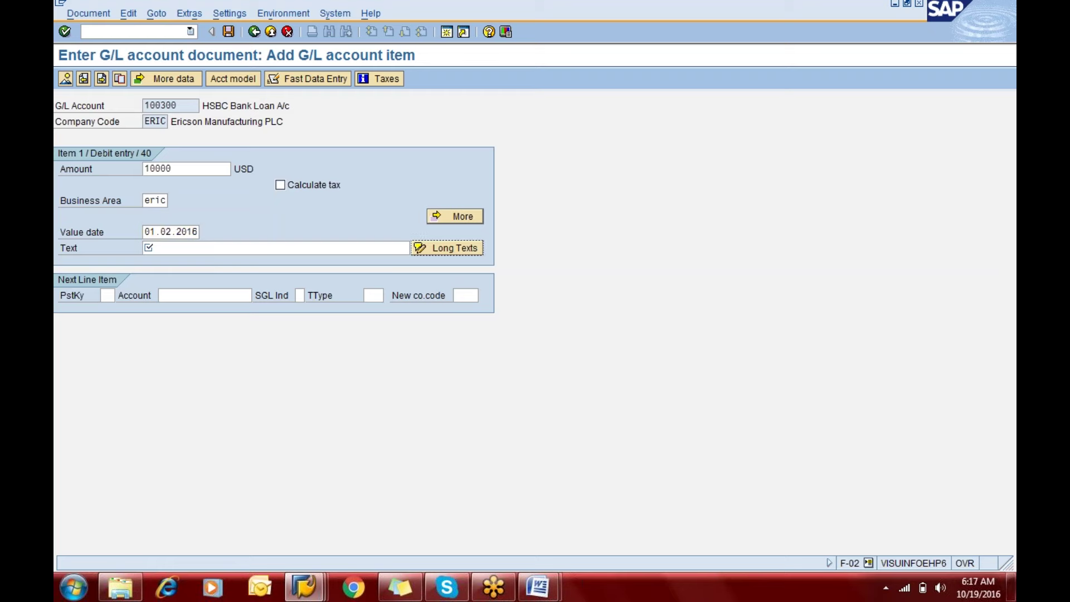
Step: Enter "Being emi paid" as the text of the bank loan debit item and go to the next line item's posting key
text(Being )
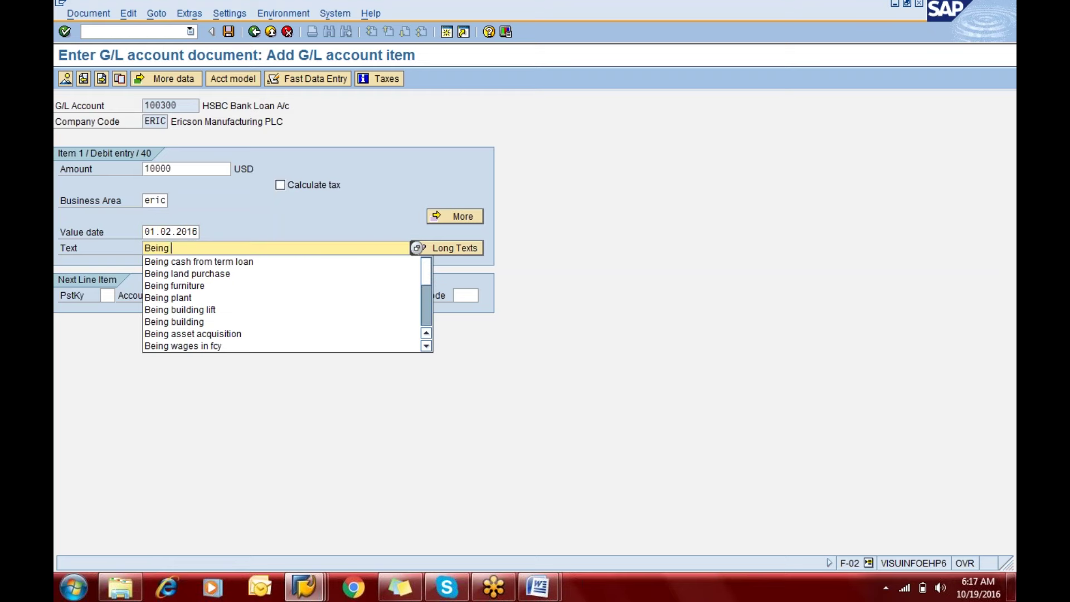
text(emi paid)
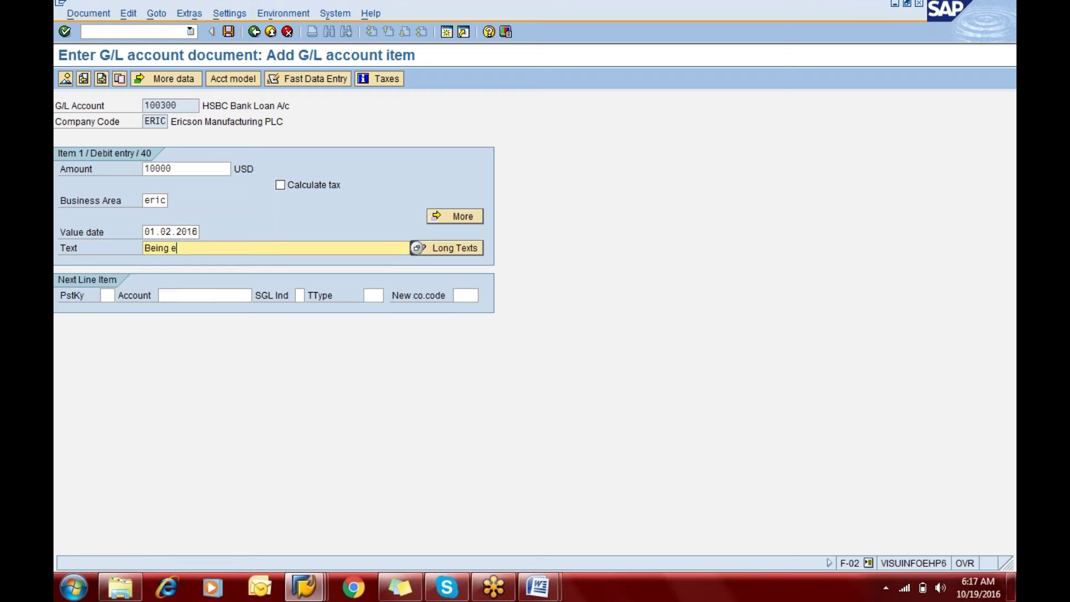
click(120, 295)
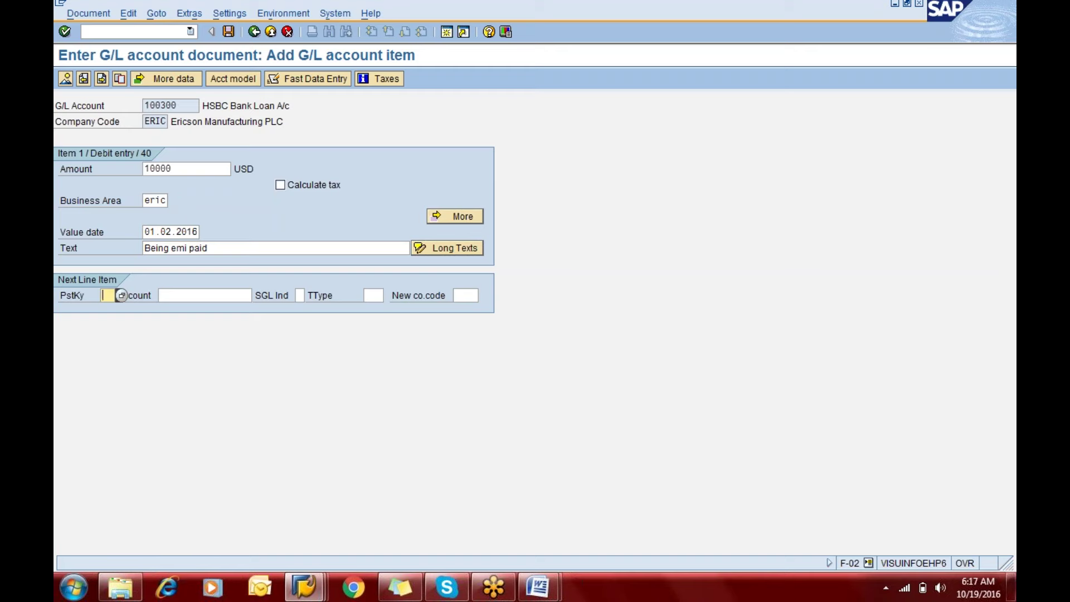
Step: Add Cash account 200100 as the second line item with posting key 50 and continue to its details
text(50)
key(Tab)
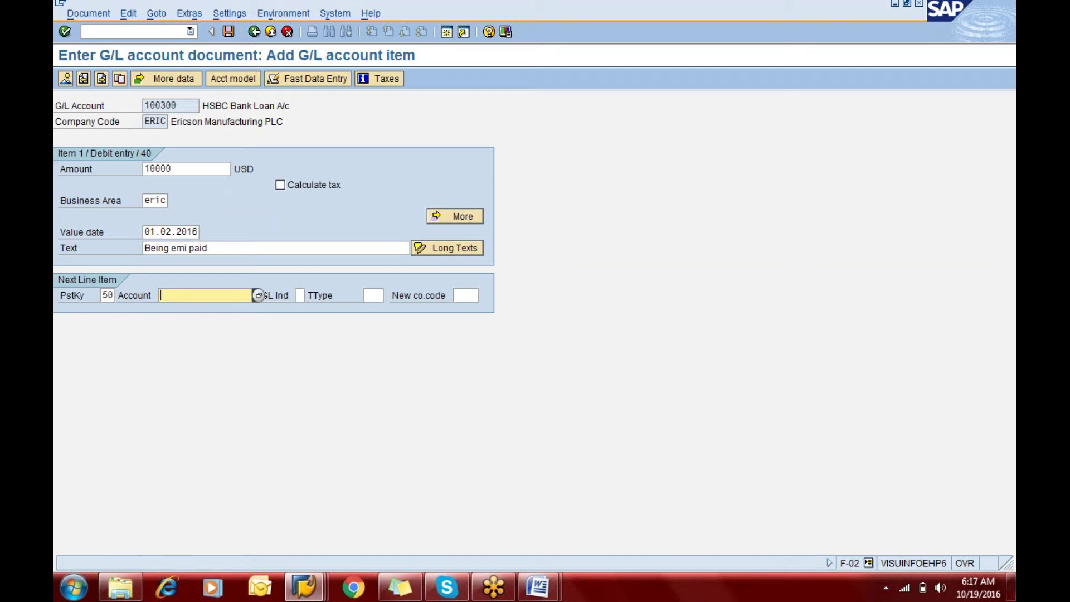
text(200100)
key(Return)
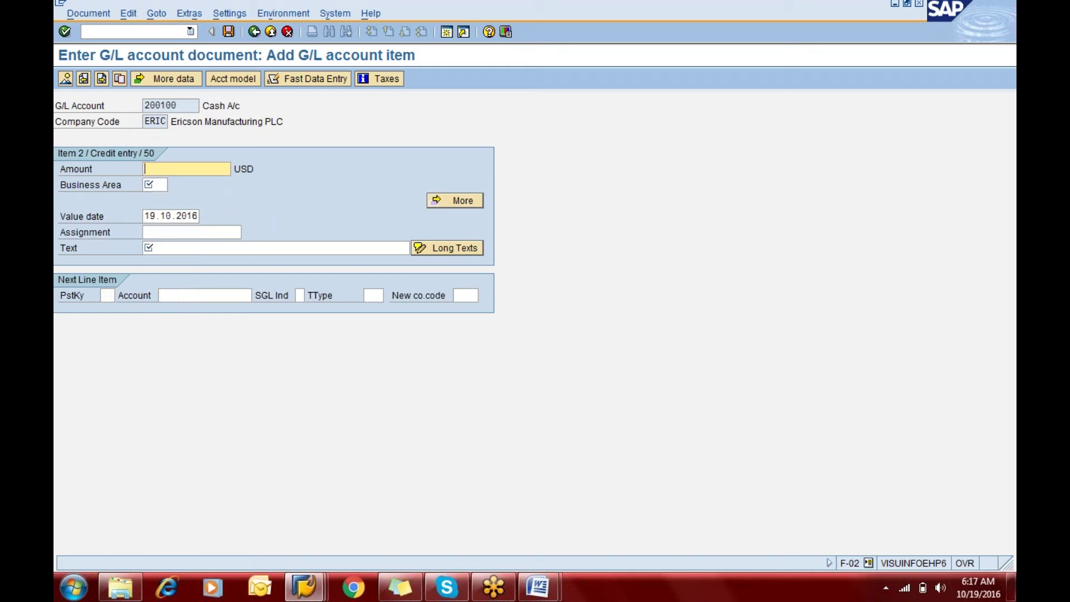
Step: Fill in the cash credit item with amount *, business area eric and value date 01.02.2016
text(*)
key(Tab)
text(eric)
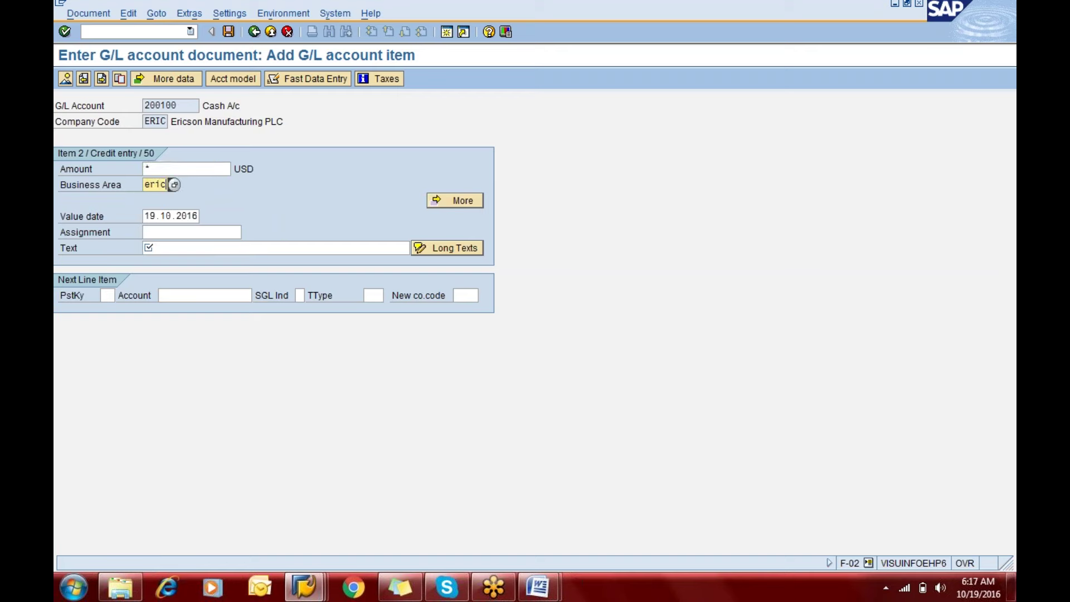
key(Tab)
text(01)
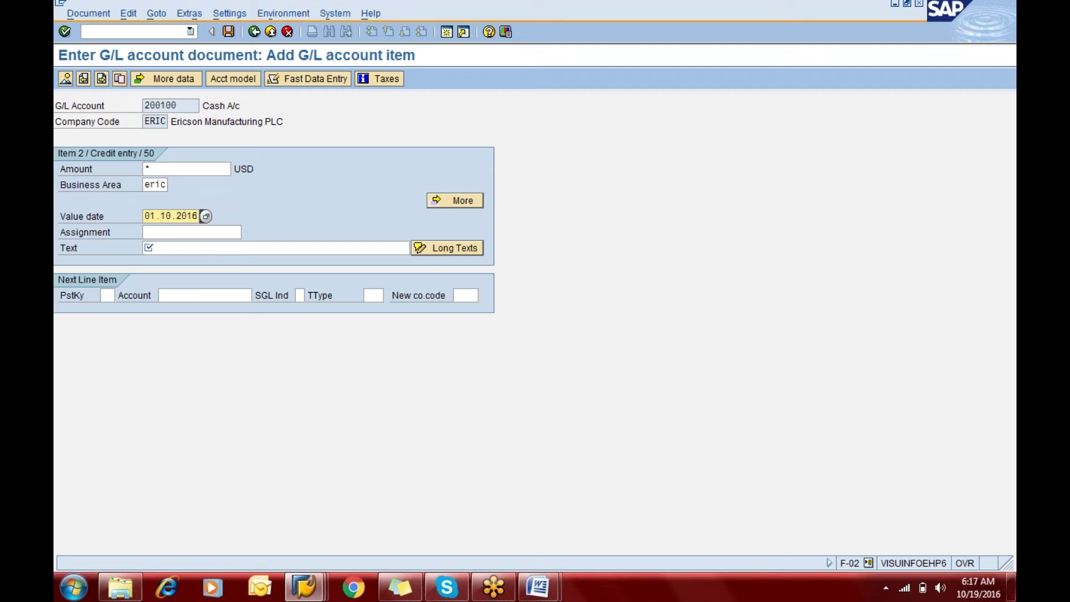
text(.02)
key(Tab)
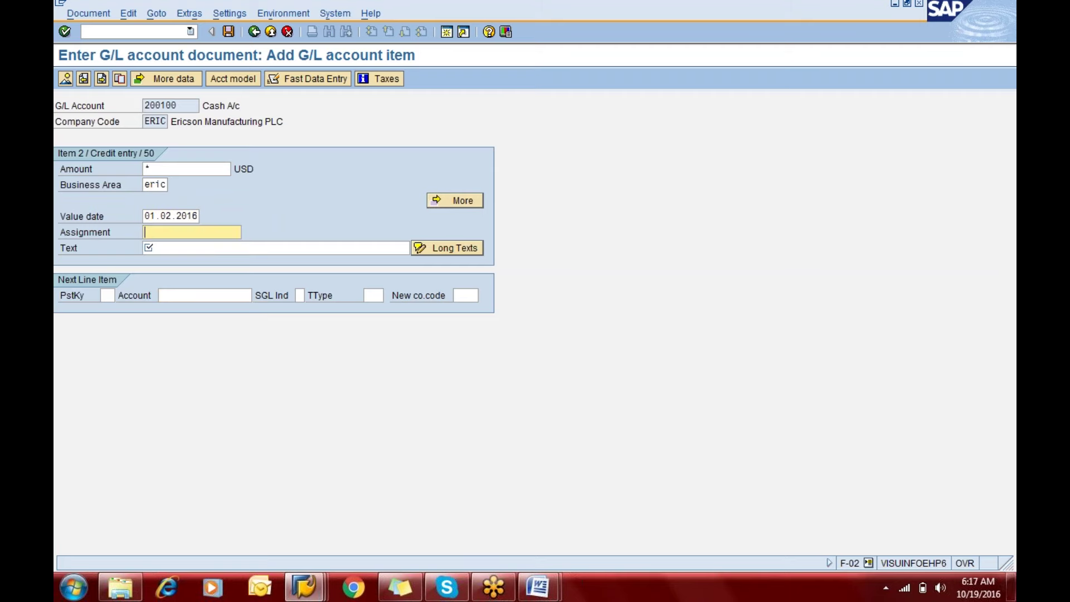
Step: Enter + as the cash item's text, display the document overview and post the document
click(148, 248)
click(147, 247)
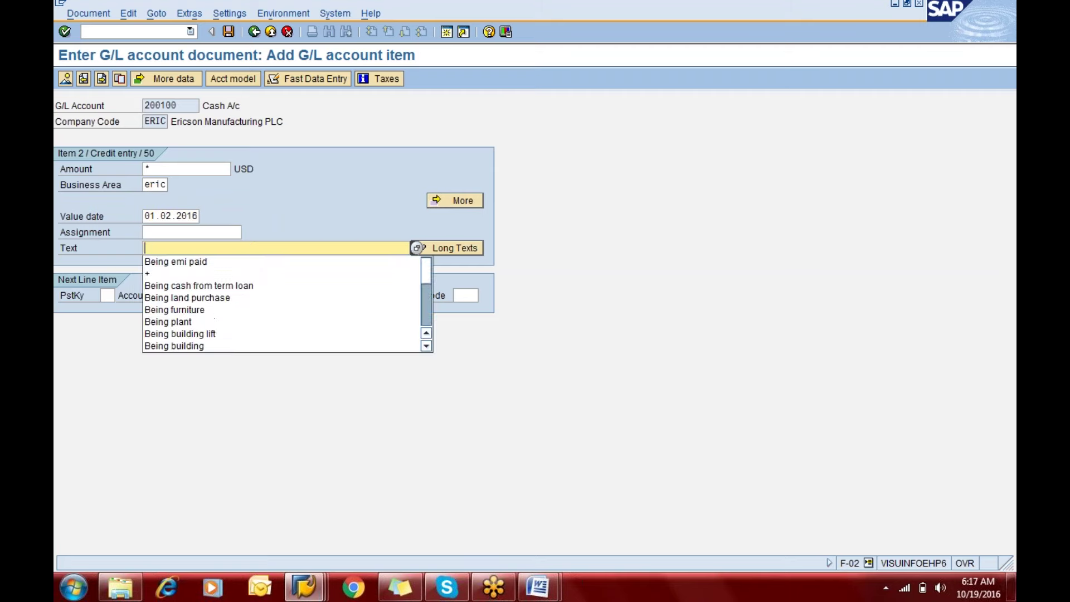
text(+)
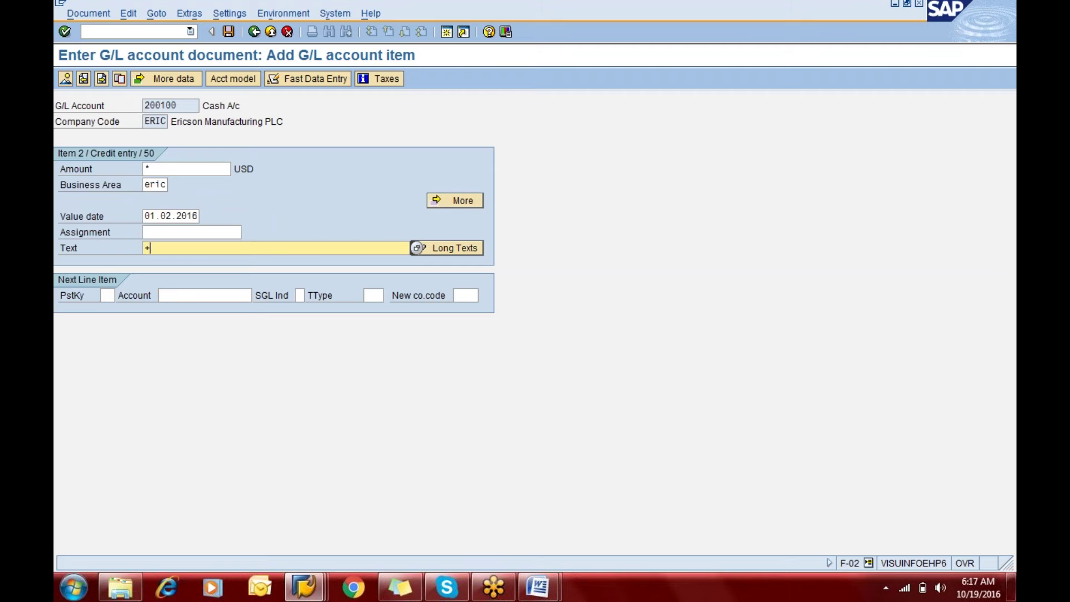
click(65, 78)
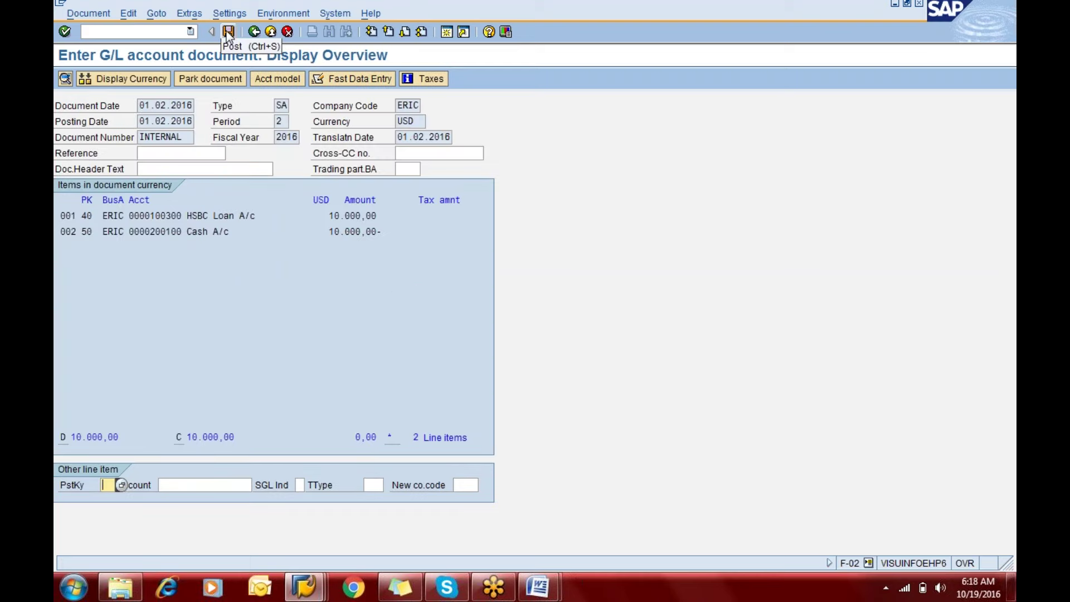
click(228, 32)
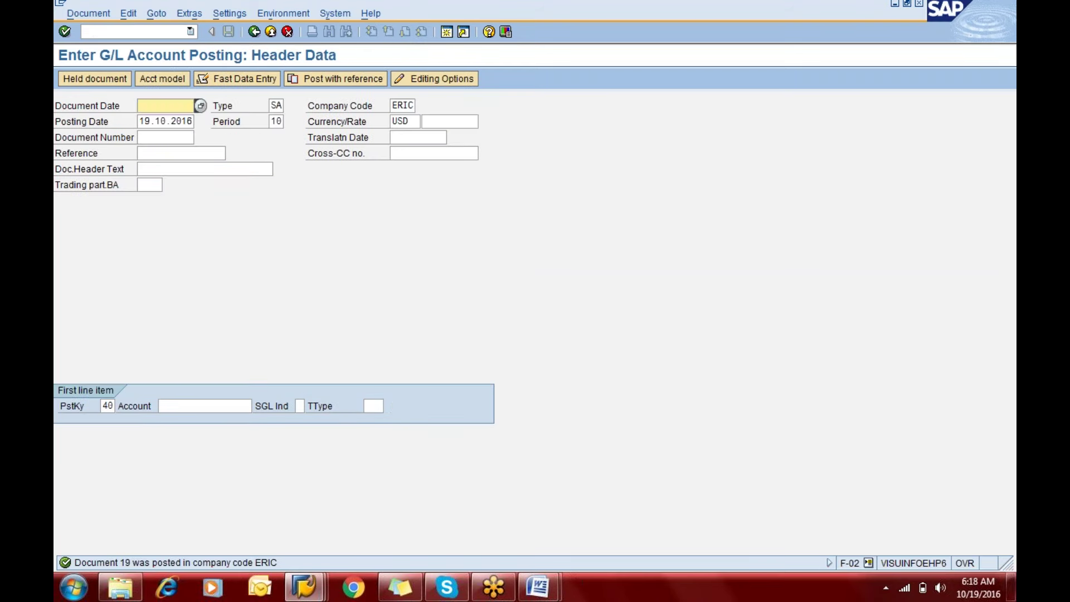
Step: Open transaction FS10N and examine the 2016 balances of account 100300 for periods 1 and 2
text(/nfs10n)
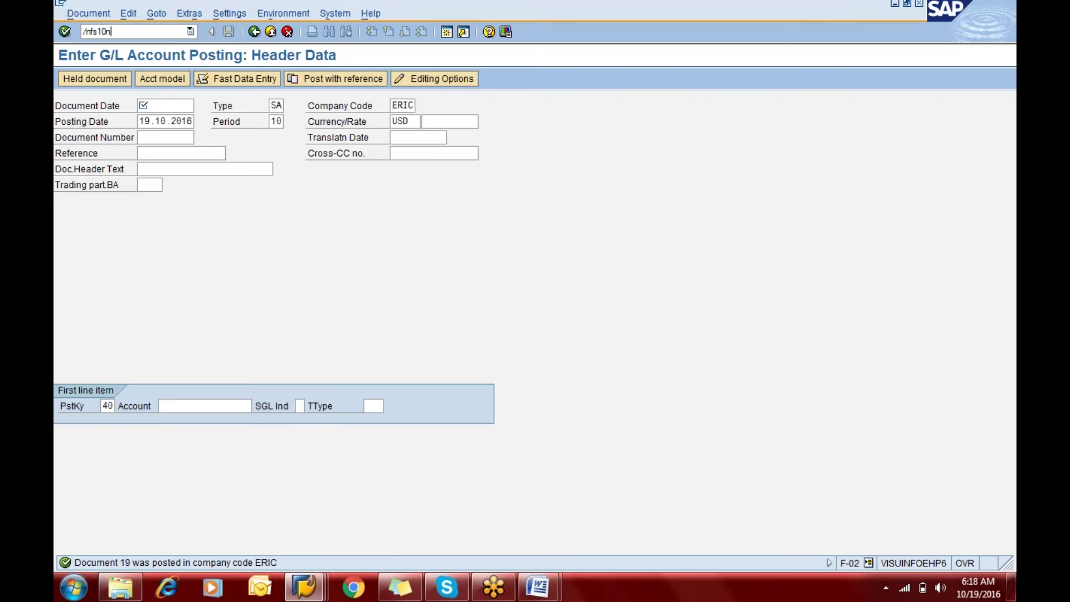
key(Return)
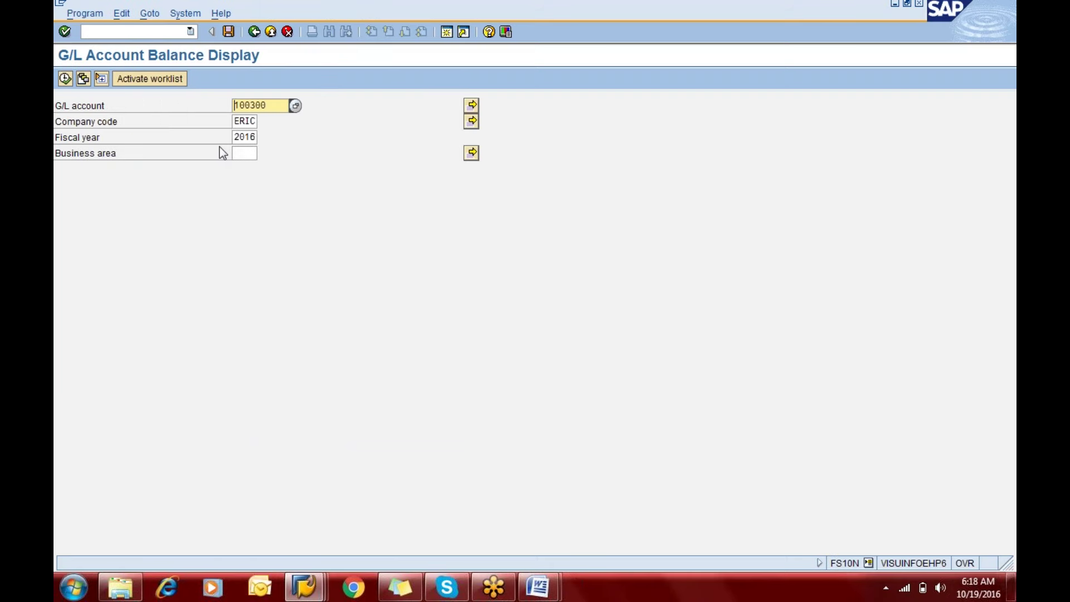
click(65, 78)
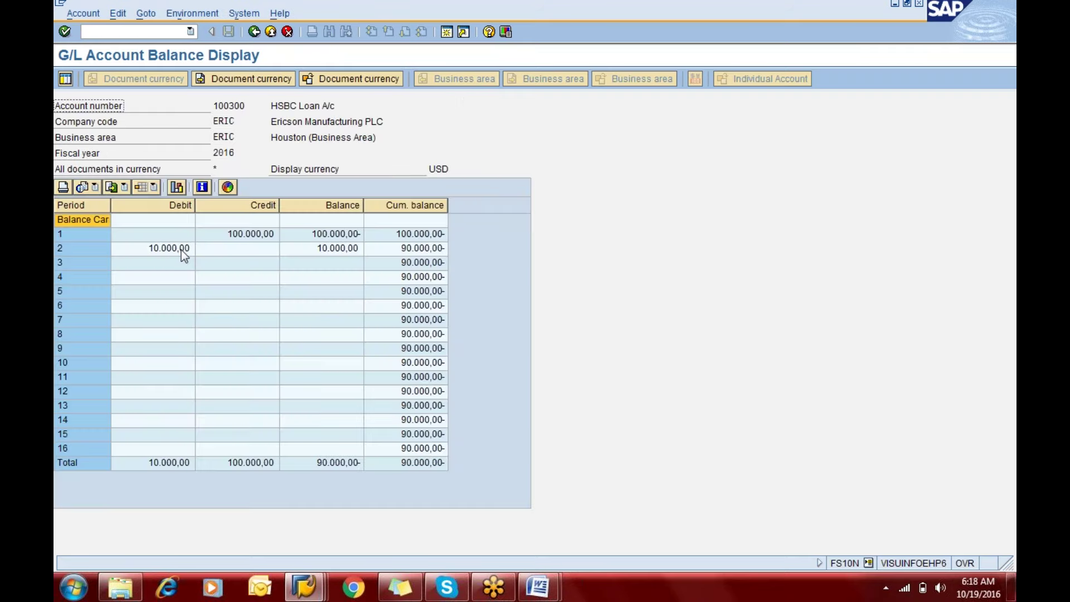
click(254, 239)
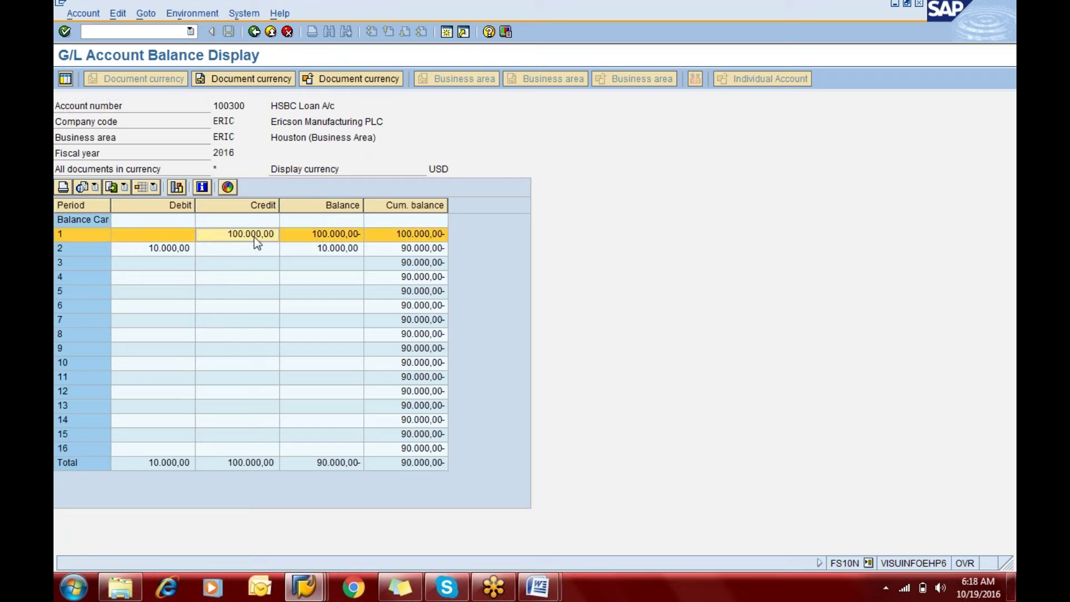
click(222, 248)
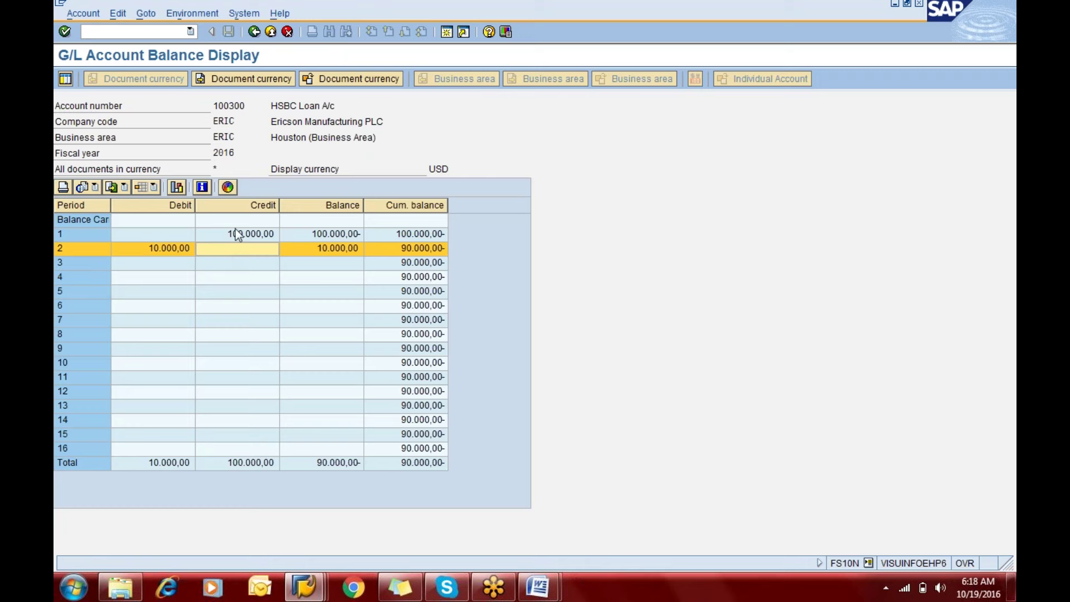
click(240, 234)
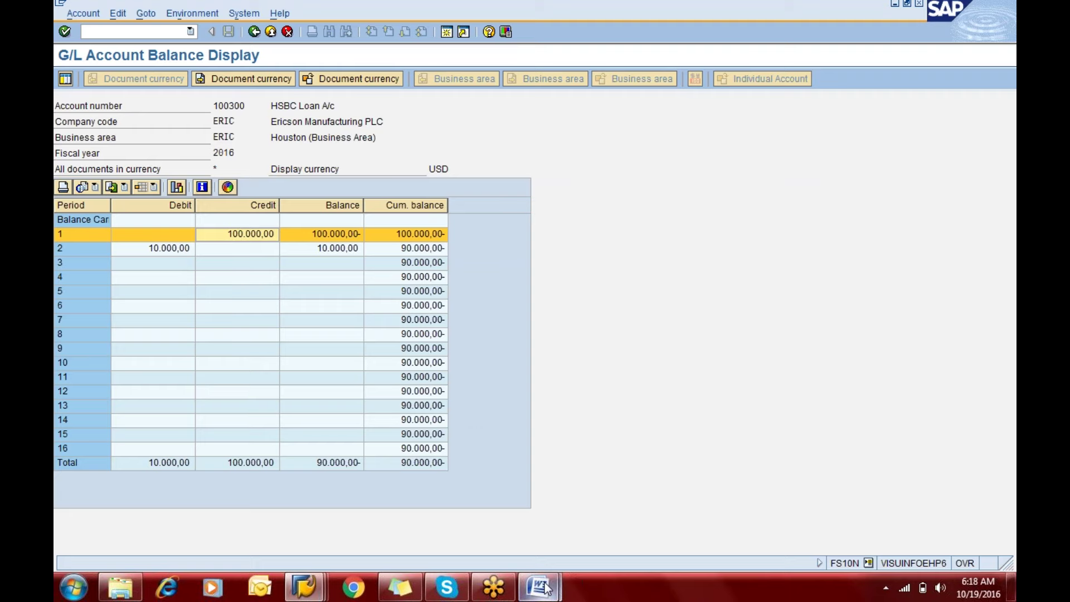
Step: Switch to the GENERAL LEDGER document in Word and read the Step 10 instructions for calculating interest
mouse_move(545, 588)
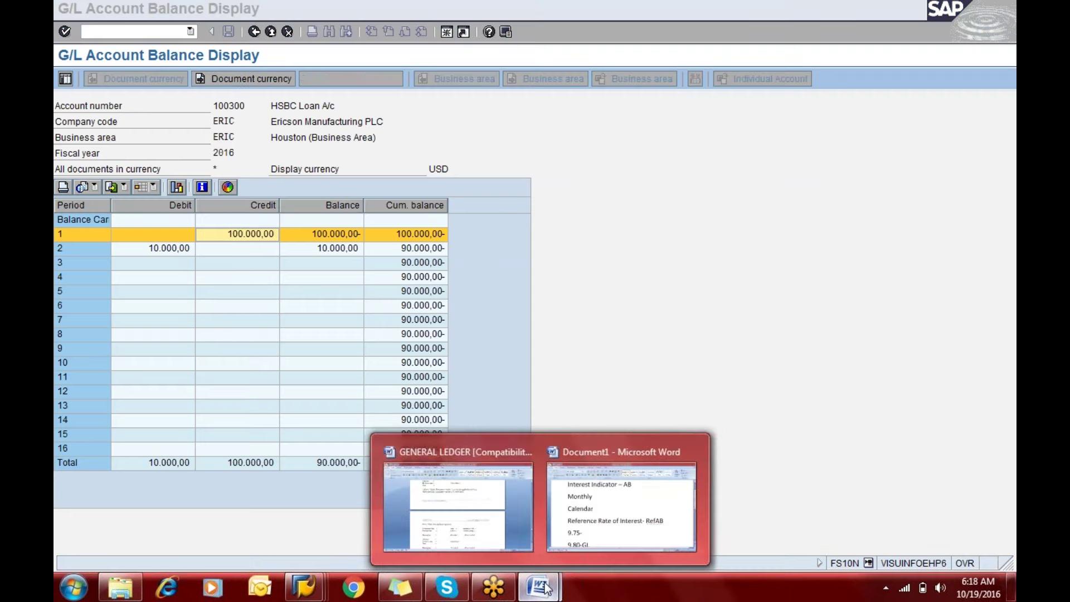
click(466, 507)
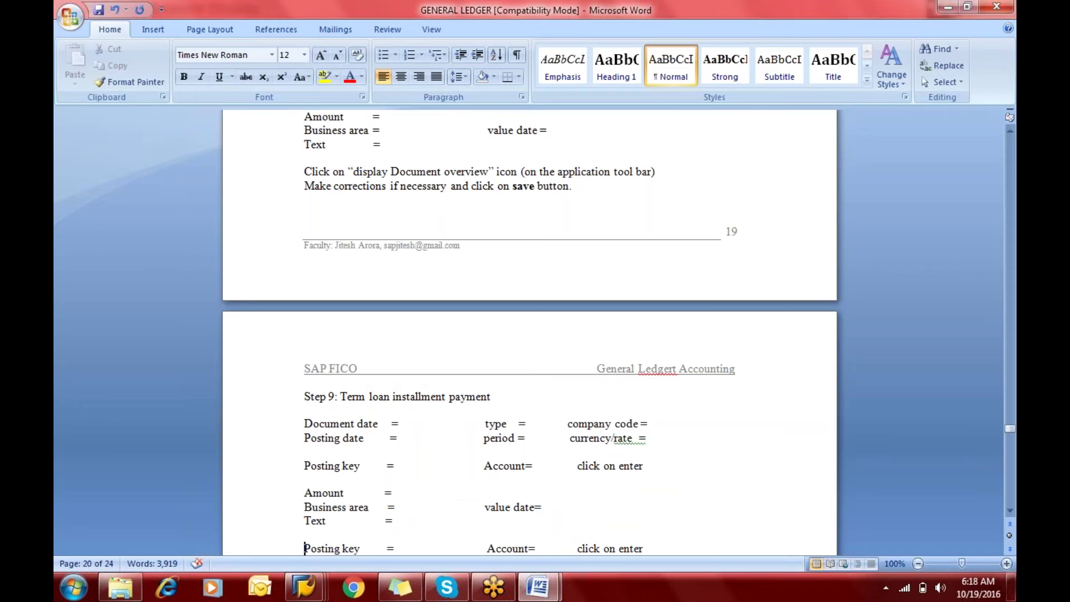
key(Down)
key(Down)
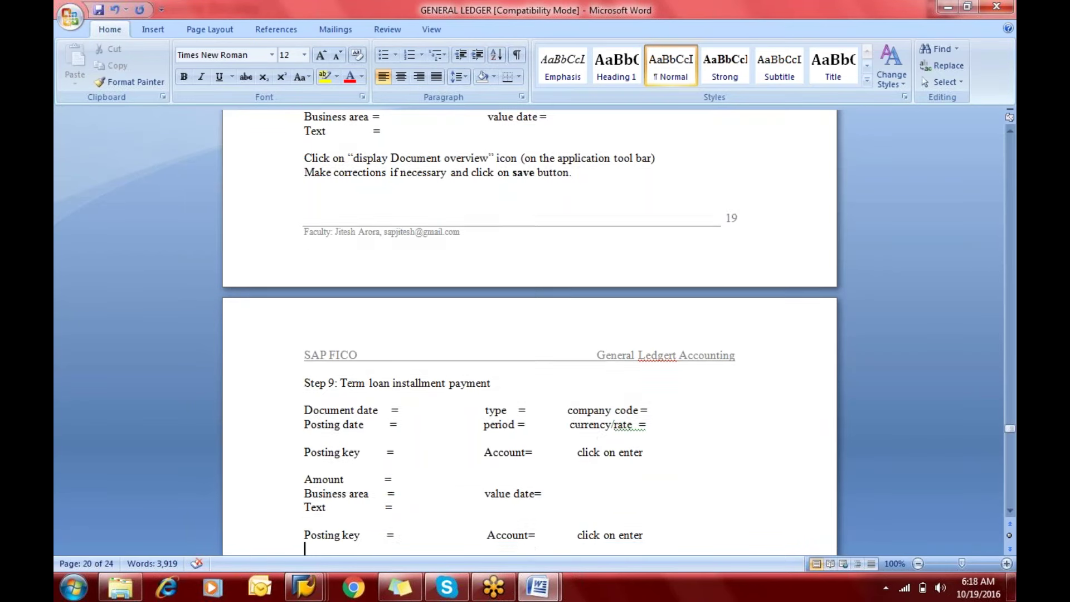
key(Down)
key(Down)
key(Down)
key(Down)
key(Down)
key(Down)
key(Down)
key(Down)
key(Down)
key(Down)
key(Down)
key(Down)
key(Down)
key(Down)
key(Down)
key(Down)
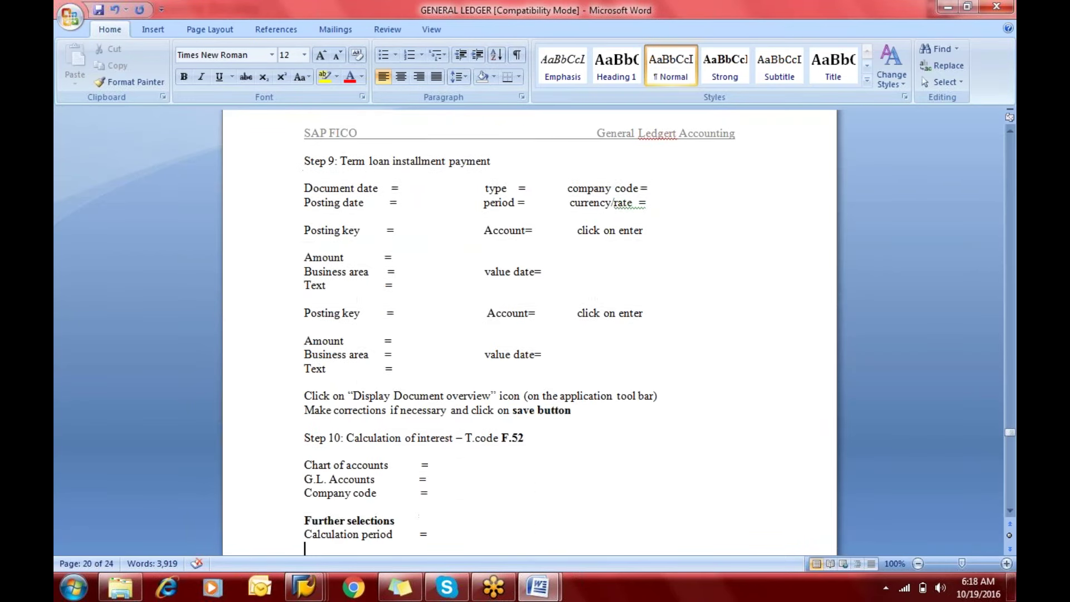
key(Down)
key(Down)
key(Down)
key(Down)
key(Down)
key(Down)
key(Down)
key(Down)
key(Down)
key(Down)
key(Down)
key(Down)
key(Down)
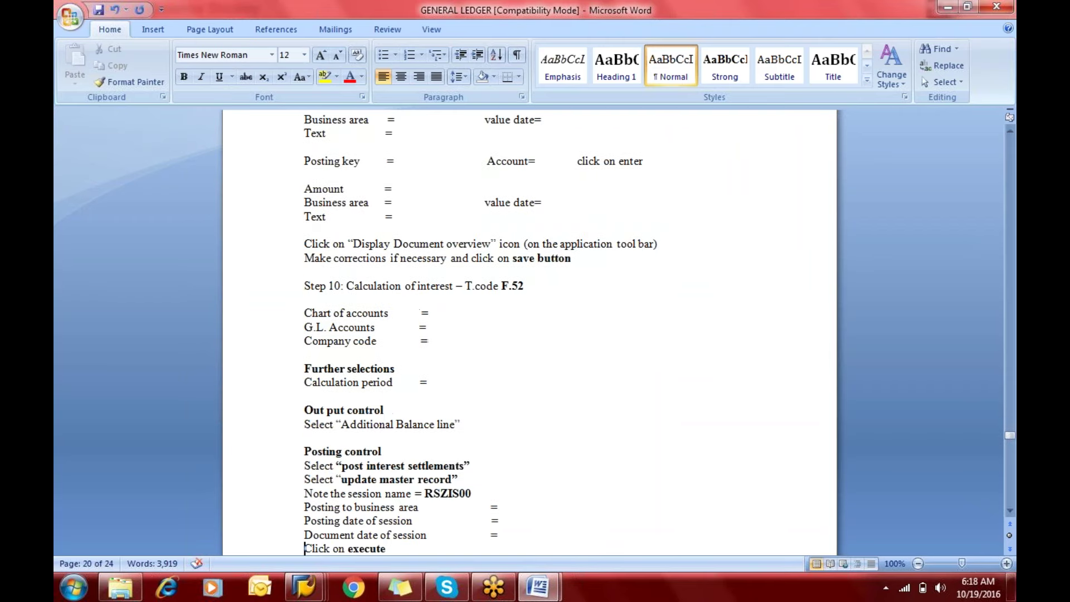
key(Down)
key(Down)
click(304, 230)
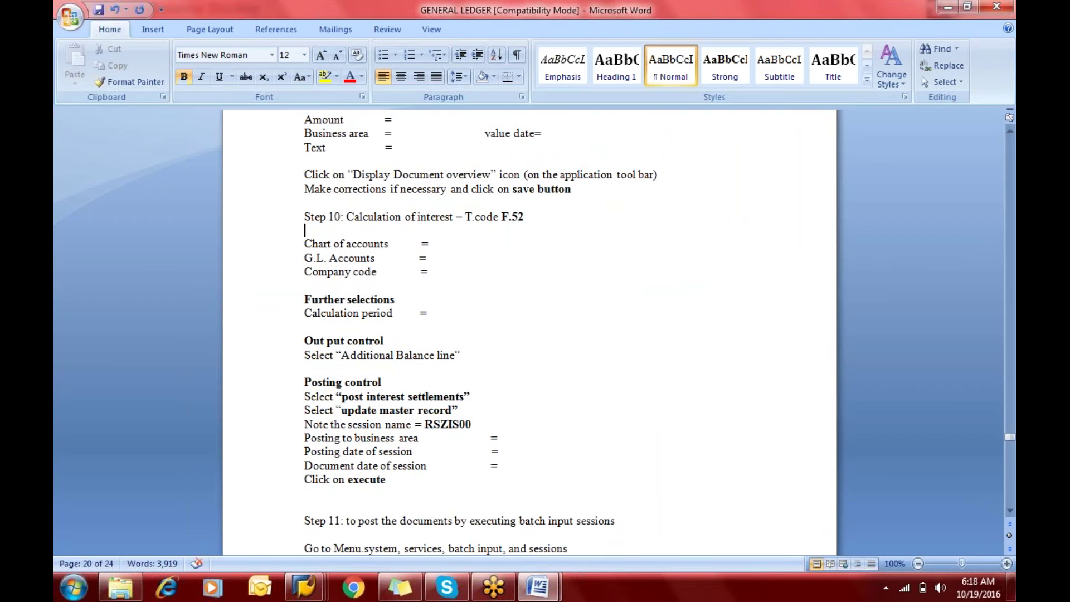
click(525, 216)
Step: Switch back to SAP and open transaction F.52 for the G/L account interest calculation
key(alt+Tab)
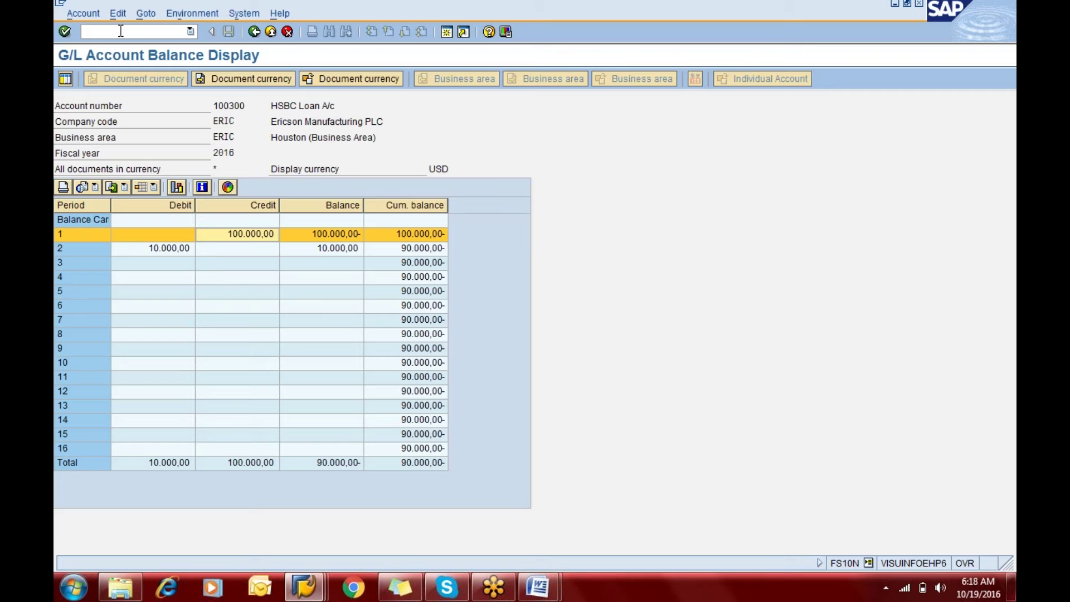
text(/nf.52)
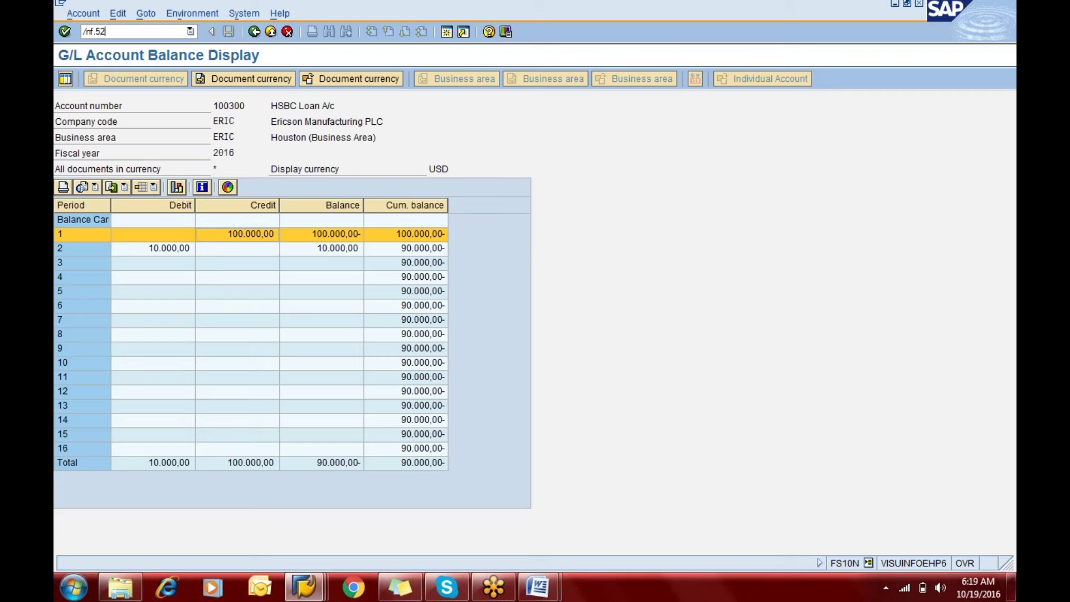
key(Return)
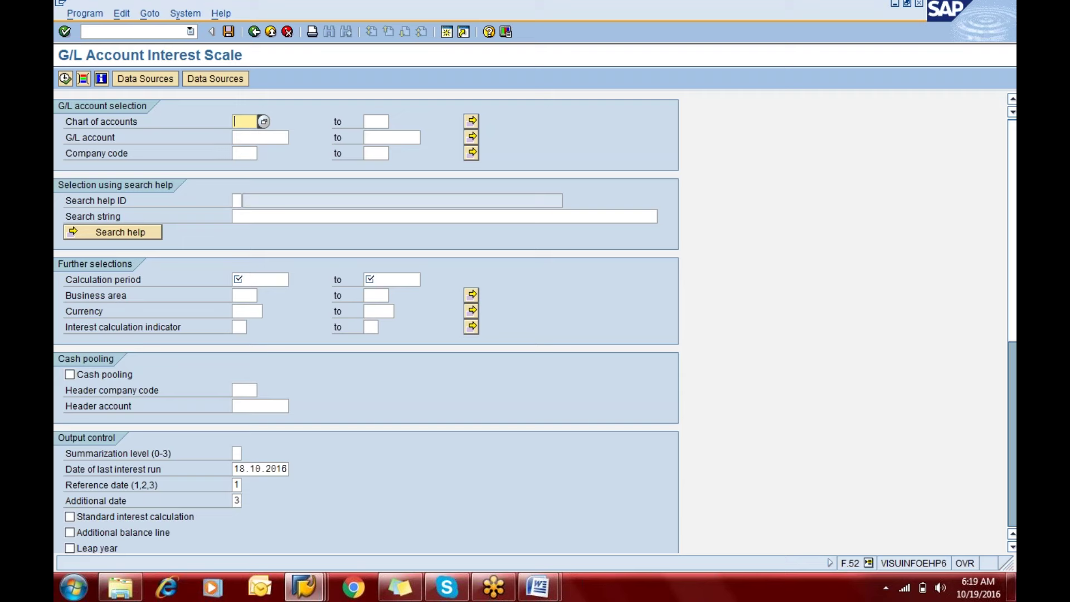
Step: Set the chart of accounts to caer and the G/L account range to 100300 through 100399
text(ca)
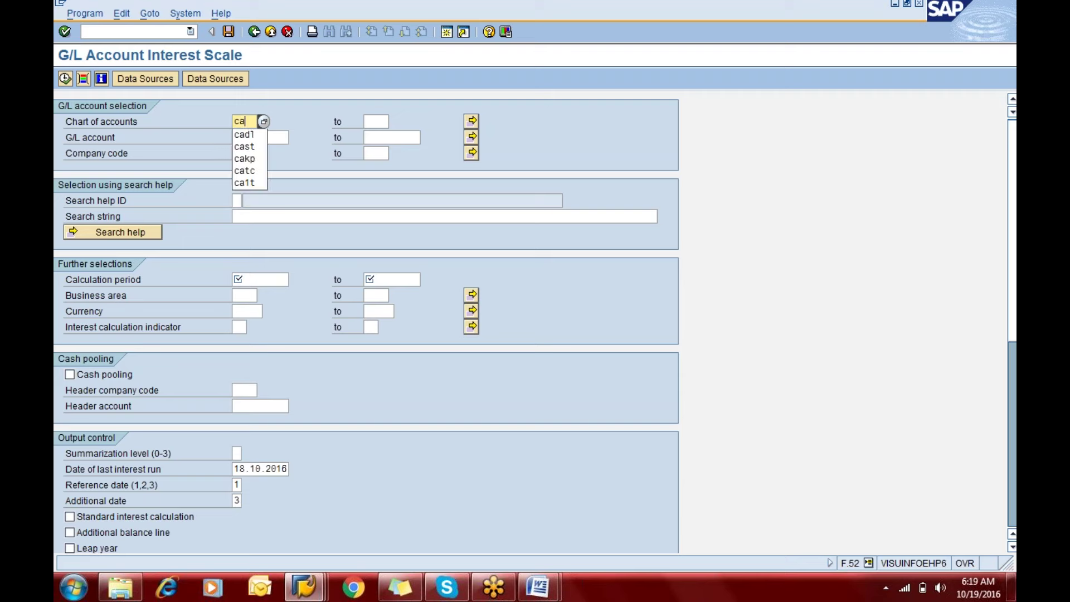
text(er)
key(Tab)
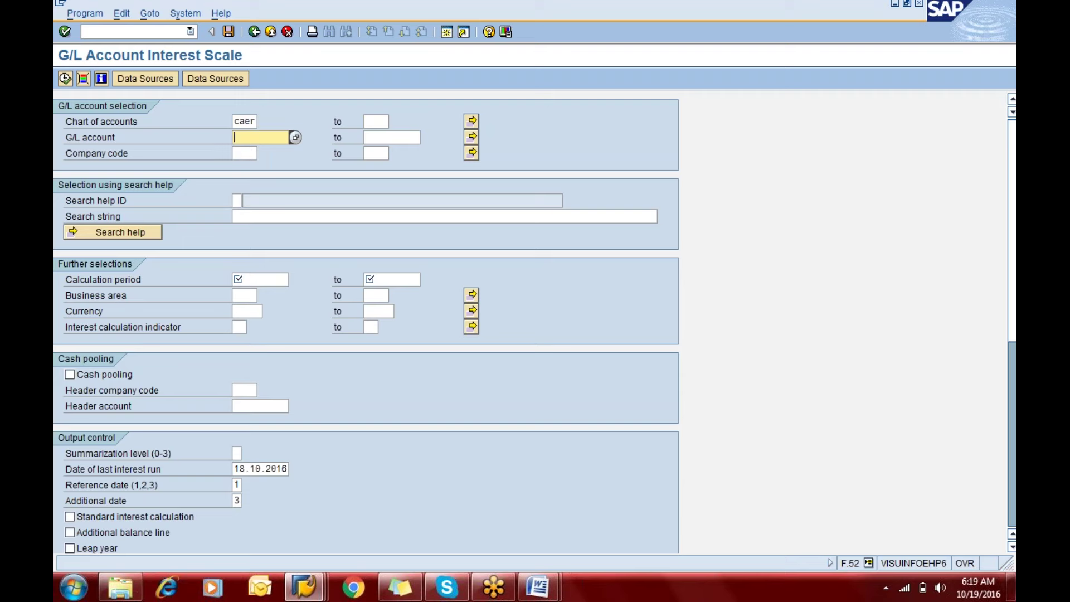
text(100300)
click(390, 137)
text(100399)
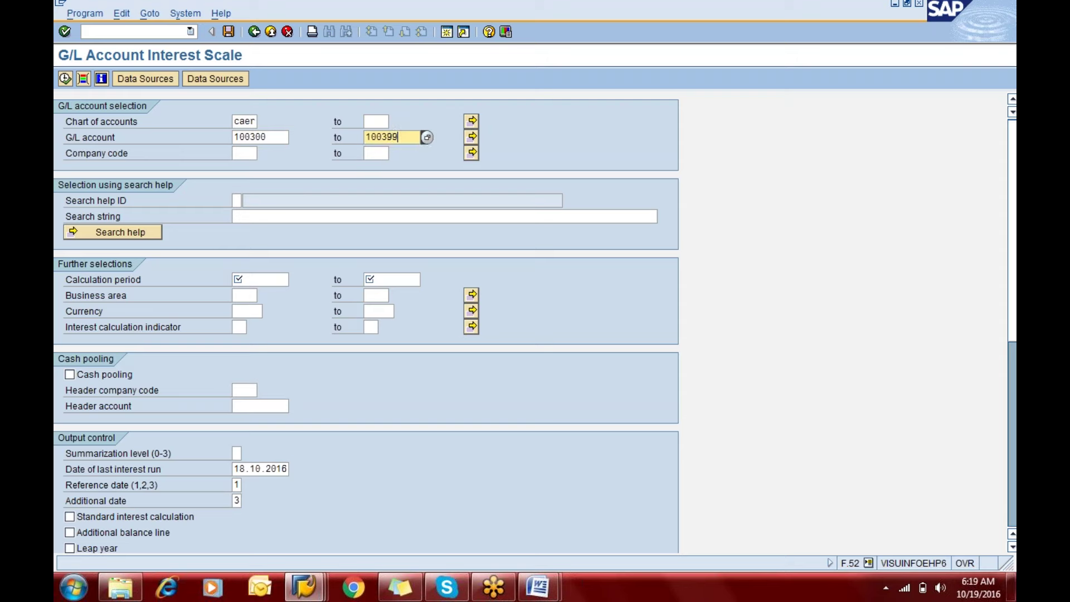
key(Tab)
key(Tab)
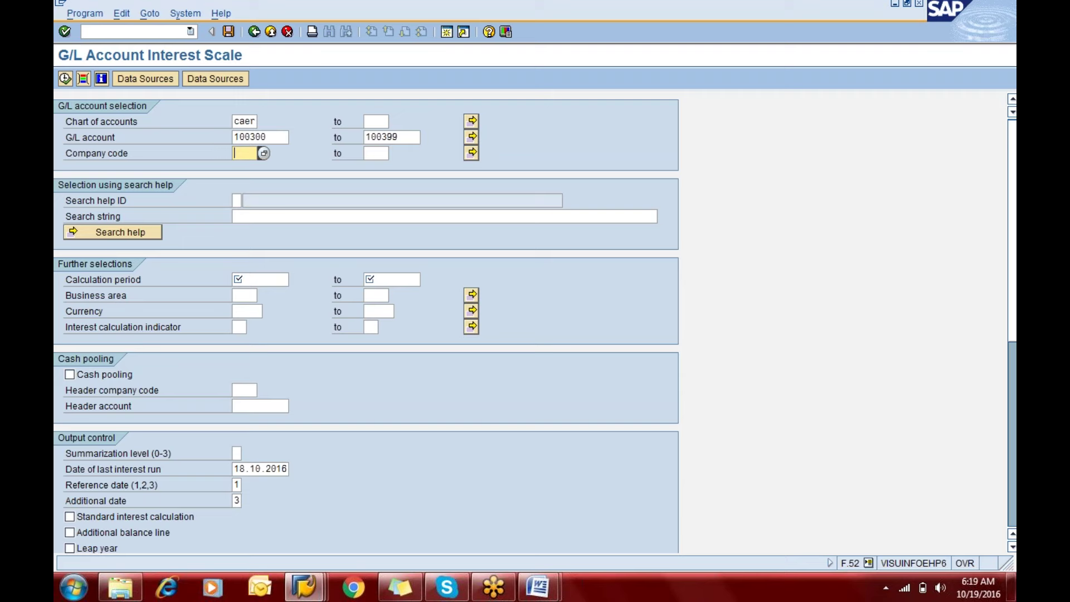
text(eric)
key(Tab)
key(Tab)
key(Tab)
click(261, 280)
key(shift+Tab)
key(shift+Tab)
key(shift+Tab)
key(shift+Tab)
key(BackSpace)
key(BackSpace)
key(BackSpace)
key(BackSpace)
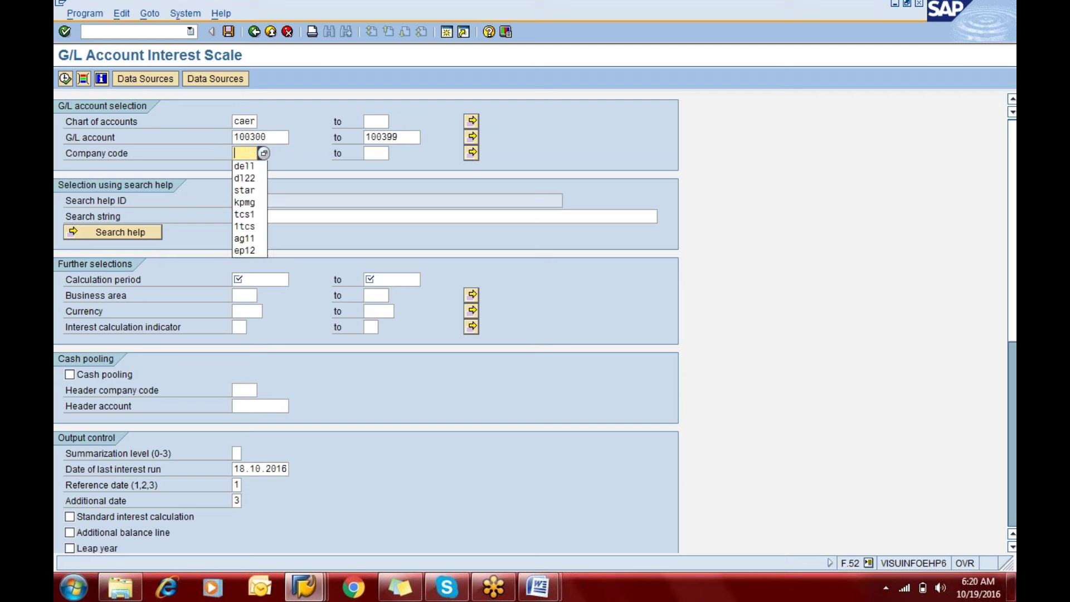
text(7700)
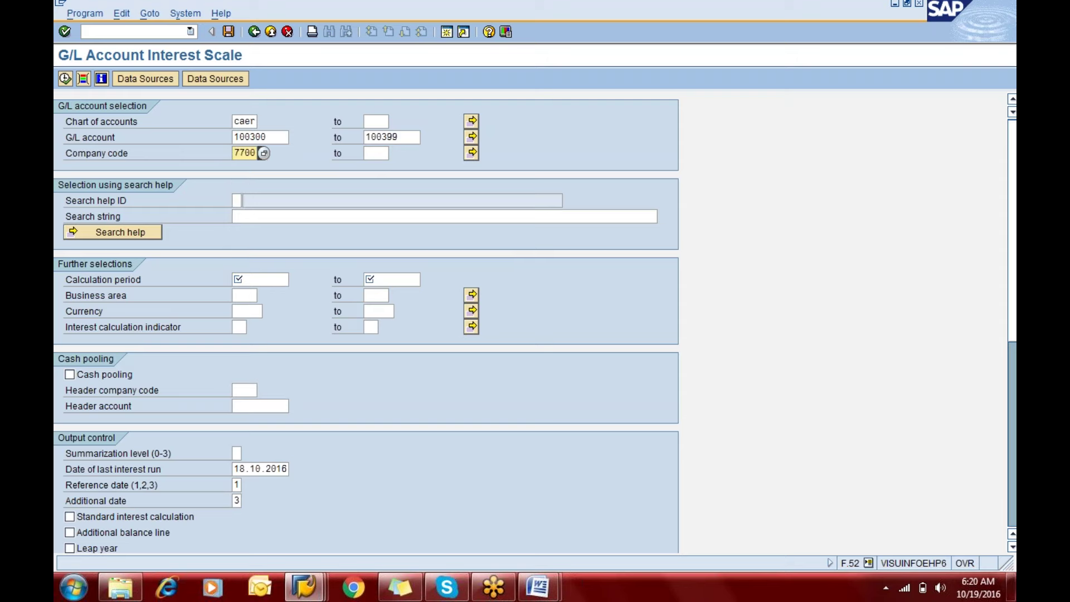
click(374, 152)
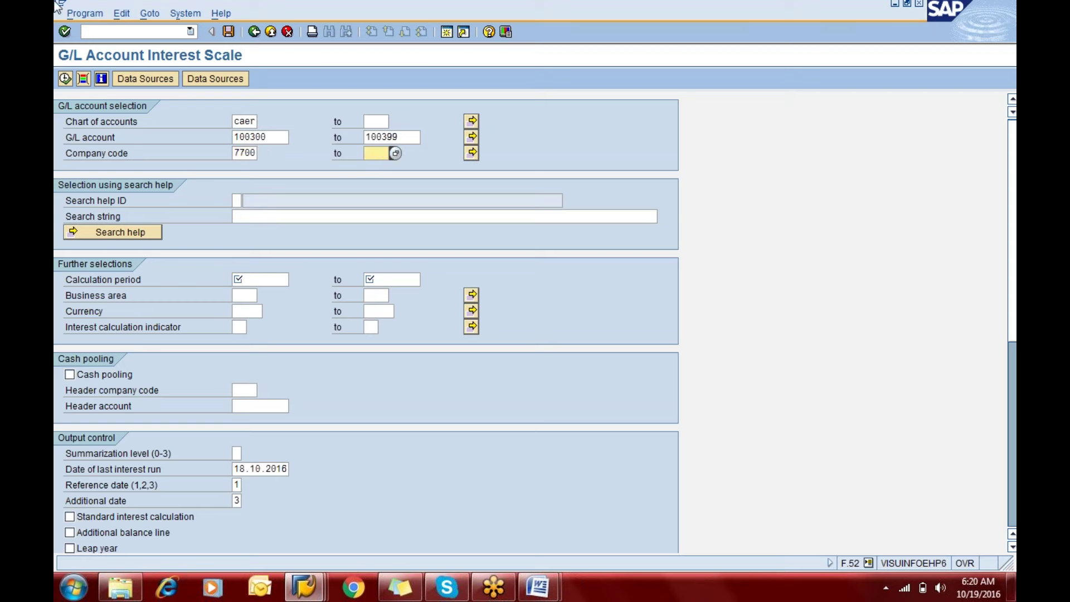
text(7799)
key(BackSpace)
key(BackSpace)
key(BackSpace)
key(BackSpace)
key(shift+Tab)
key(BackSpace)
key(BackSpace)
key(BackSpace)
key(BackSpace)
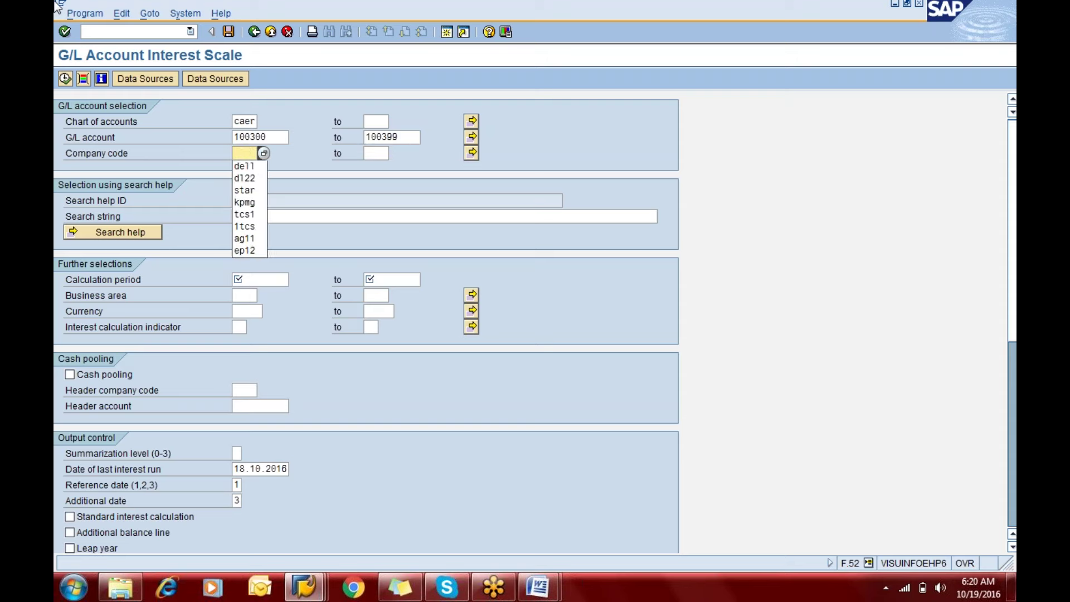
Step: Set the company code in the G/L account selection to eric, leaving its upper limit empty
text(eric)
key(Tab)
key(Tab)
key(Tab)
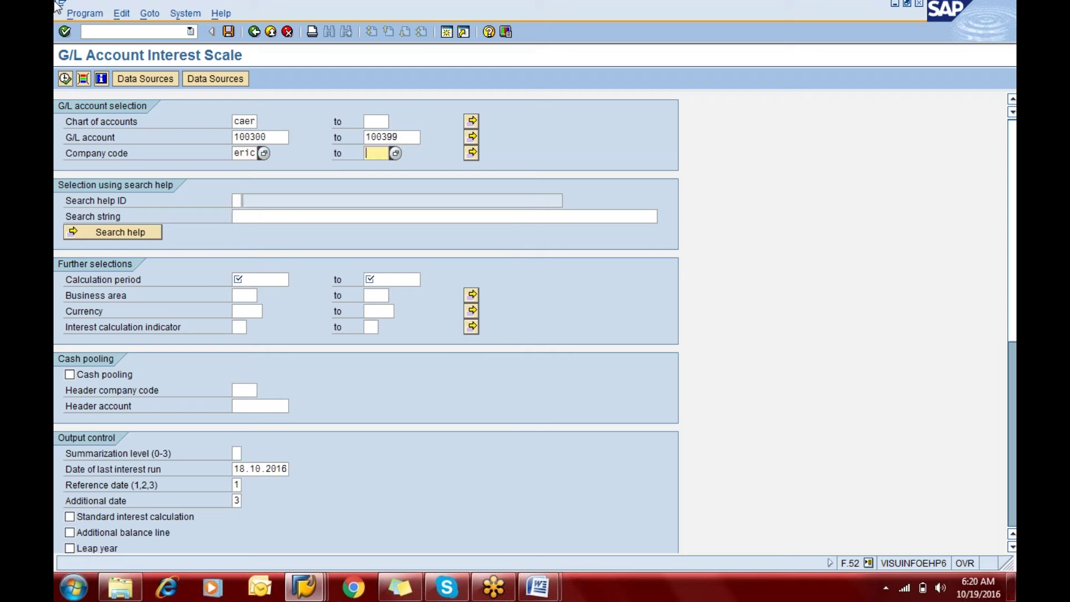
Step: Set the calculation period in the further selections to 01.01.2016 through 31.01.2016
key(Tab)
key(Tab)
key(shift+Tab)
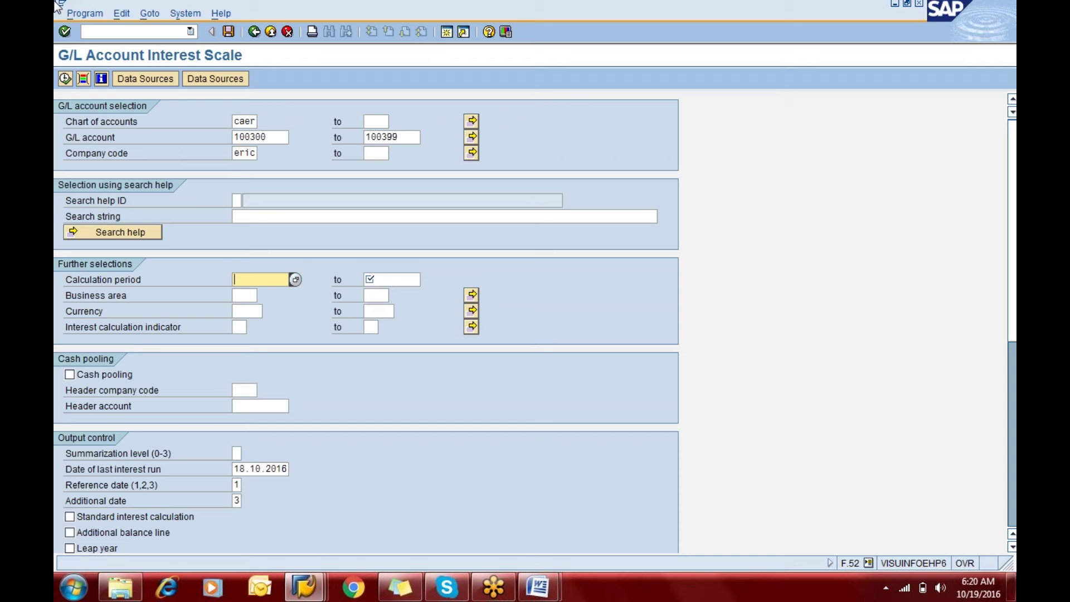
text(01)
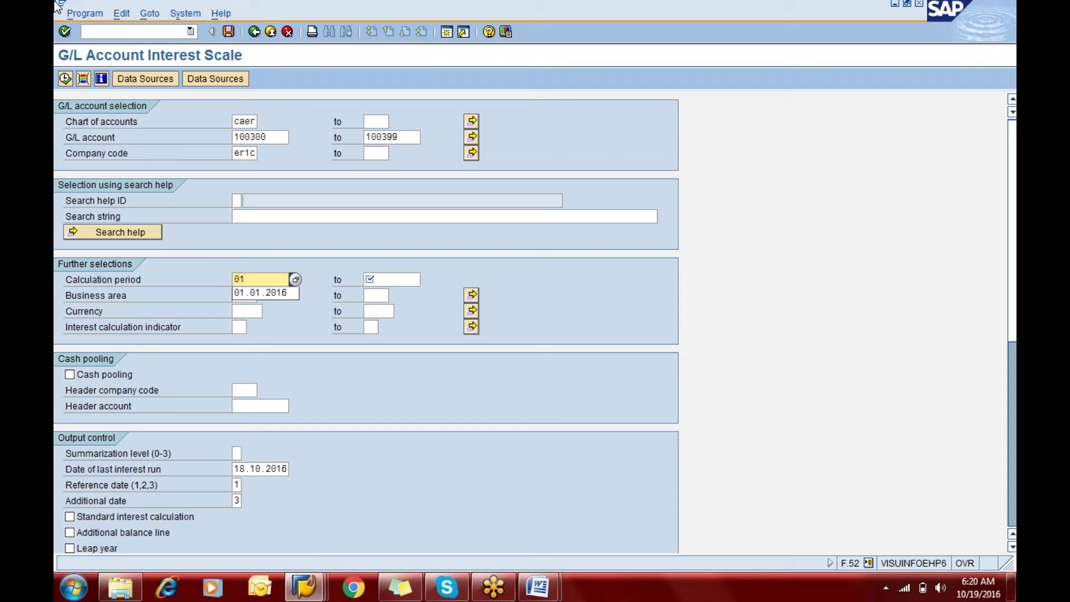
key(Down)
key(Tab)
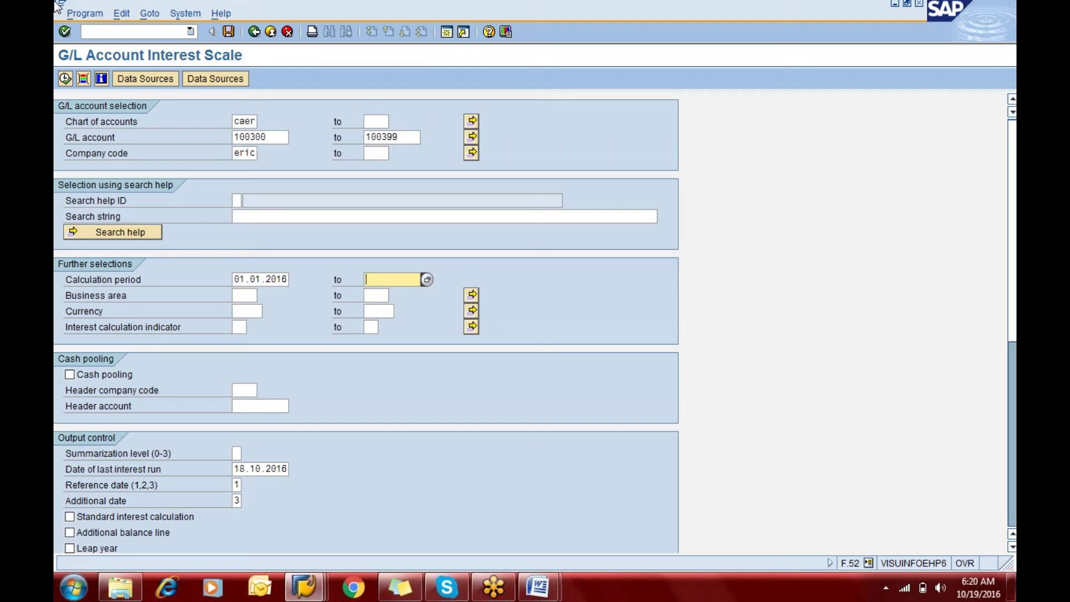
text(31)
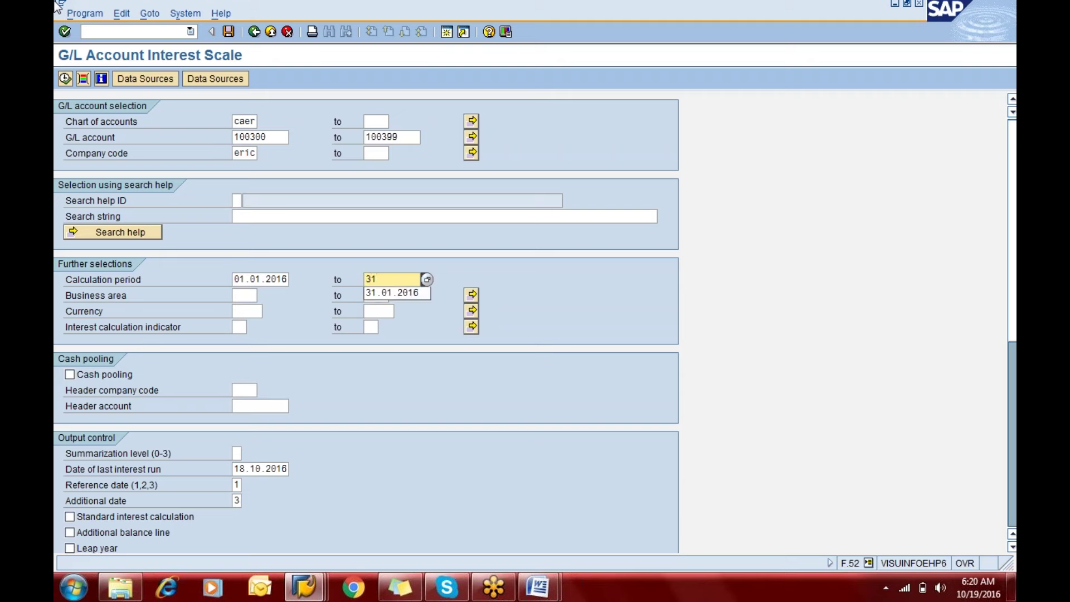
key(Down)
key(Tab)
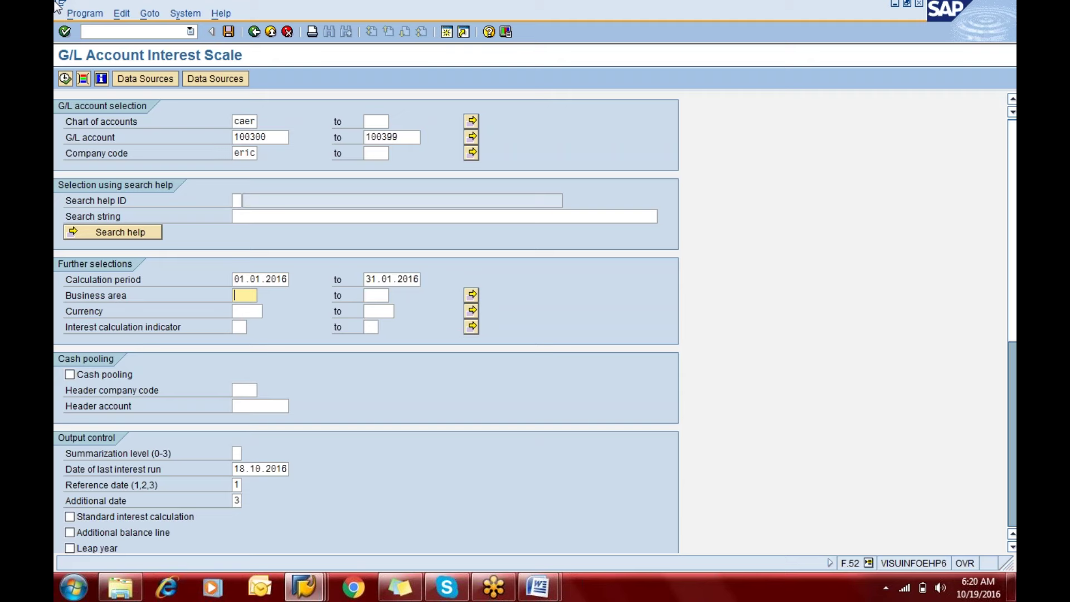
Step: Set the business area in the further selections to eric, leaving its upper limit and the currency range empty
text(eric)
key(Tab)
key(Tab)
key(Tab)
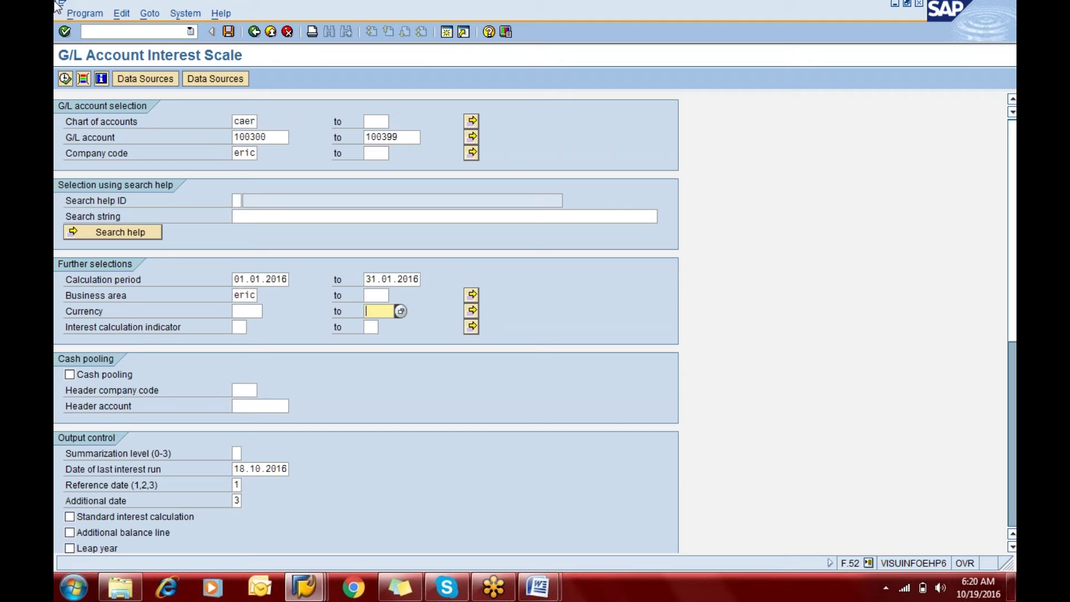
key(Tab)
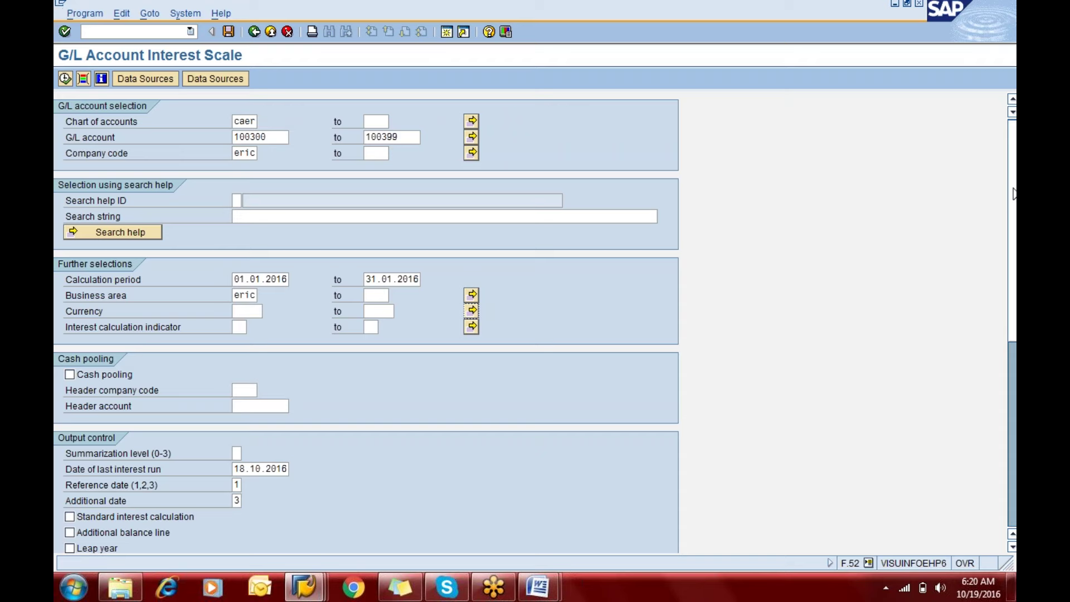
Step: Enable Additional balance line in the output control, and Post interest settlements and Update master record in the posting control
drag(1013, 193, 1012, 357)
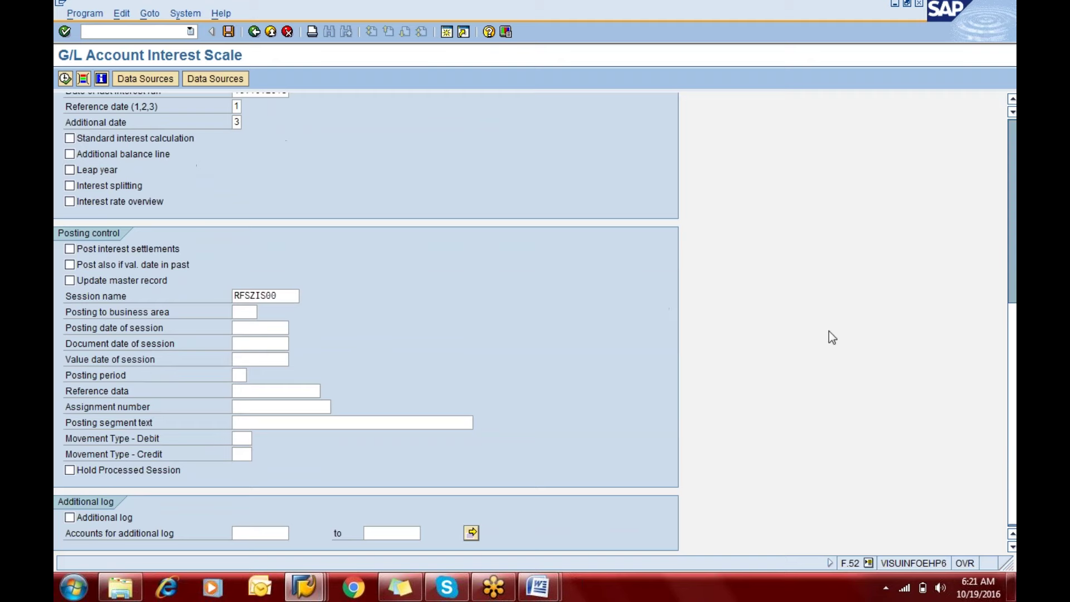
scroll(1013, 429, up, 4)
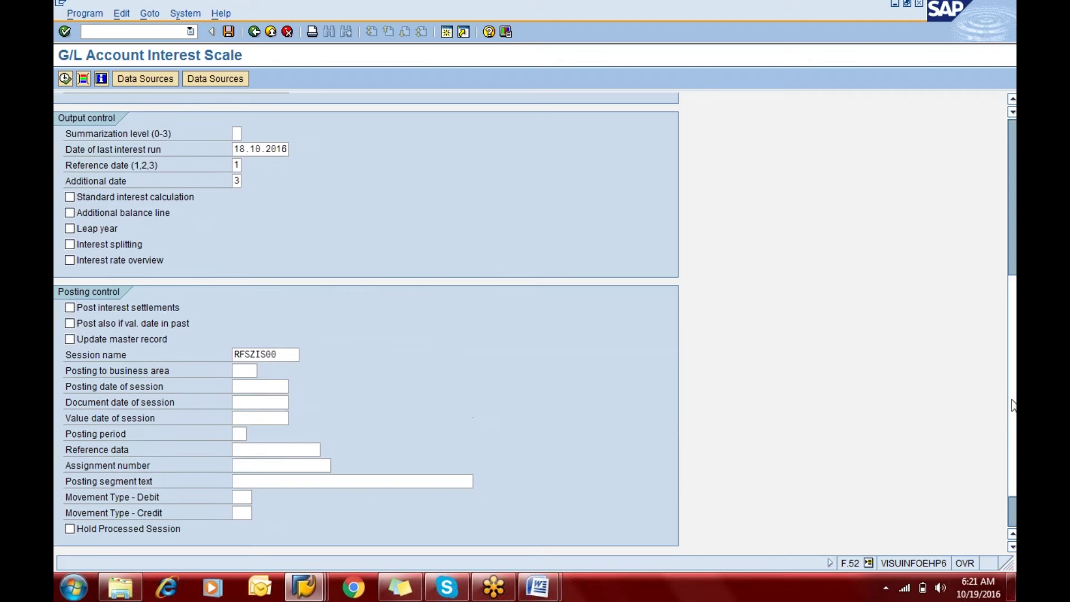
click(96, 215)
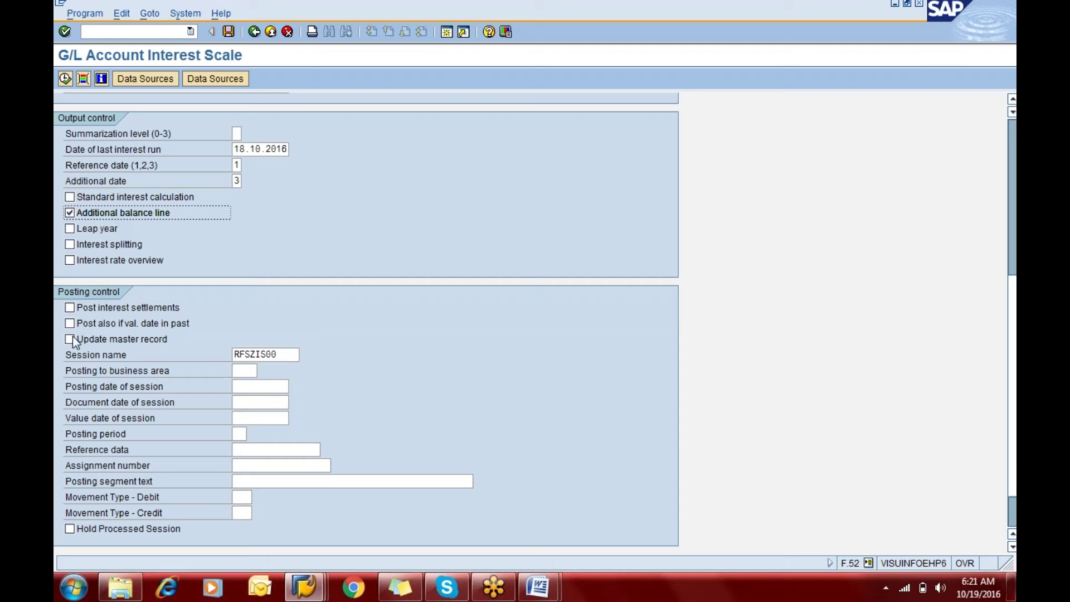
click(69, 307)
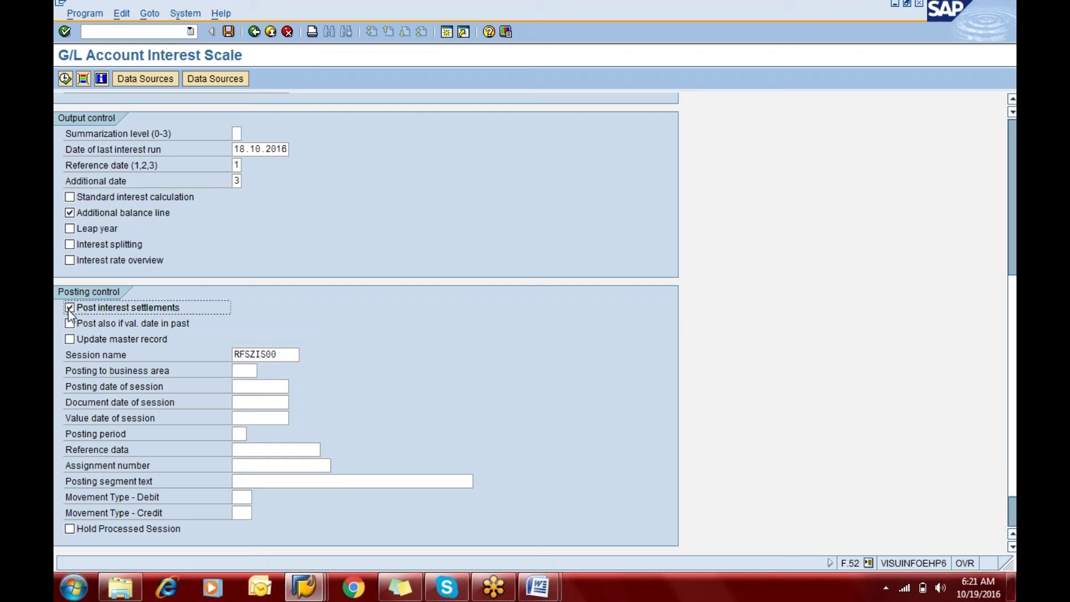
click(69, 340)
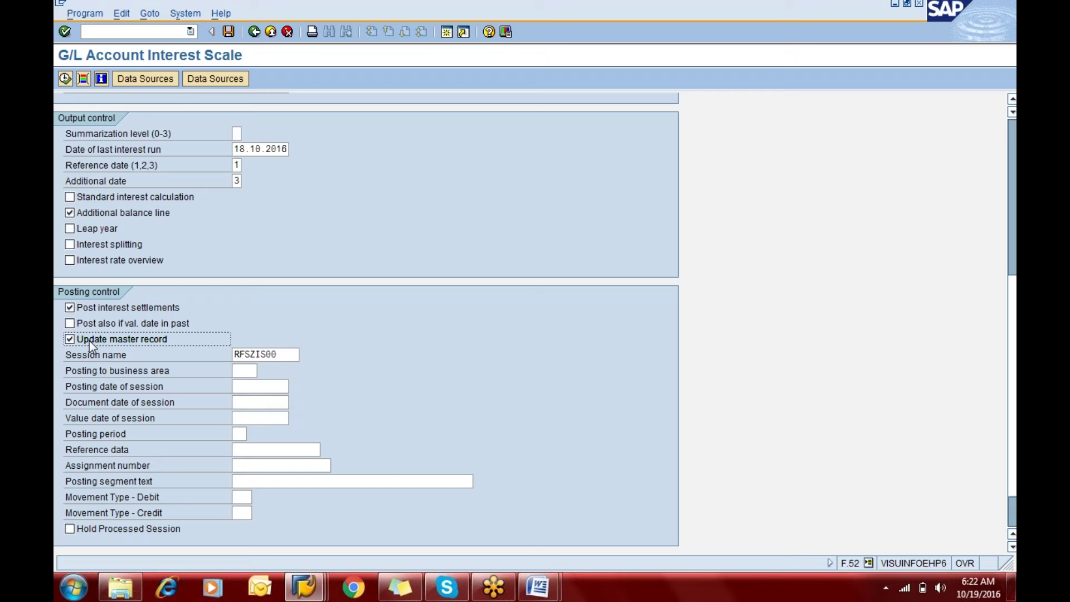
Step: Switch to the GENERAL LEDGER document in Word and highlight the session name RSZIS00 in the posting control instructions
click(246, 372)
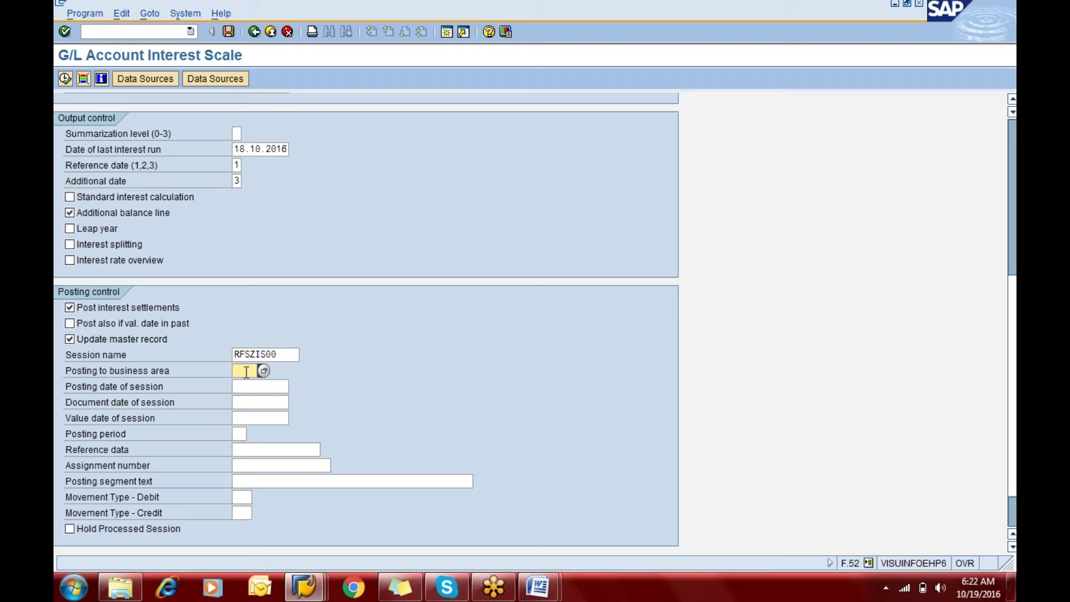
key(alt+Tab)
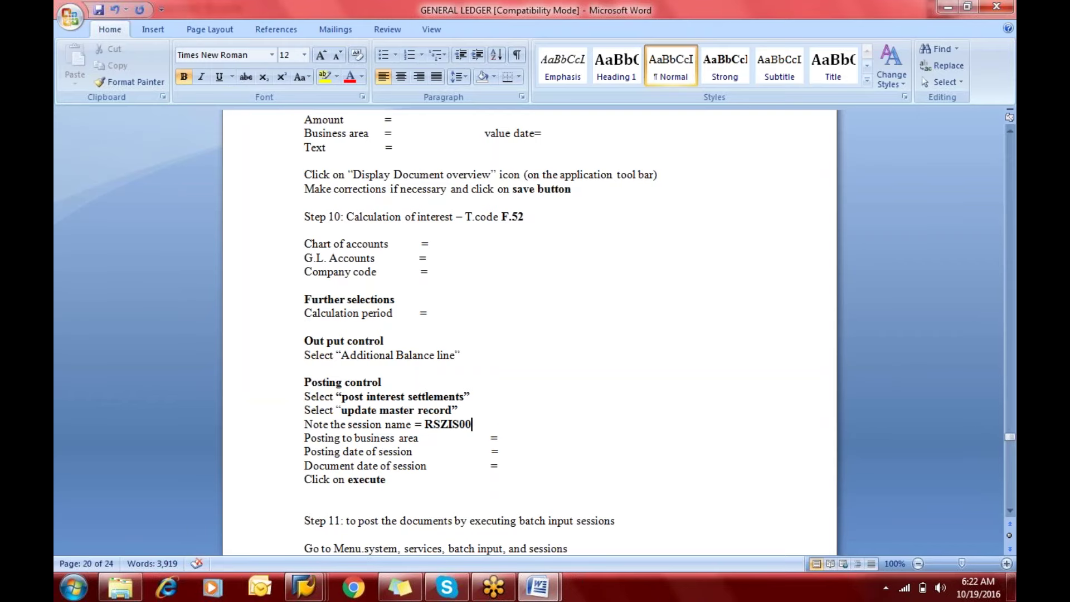
key(shift+Left)
key(shift+Left)
key(shift+Left)
key(shift+Left)
key(shift+Left)
key(shift+Left)
key(shift+Left)
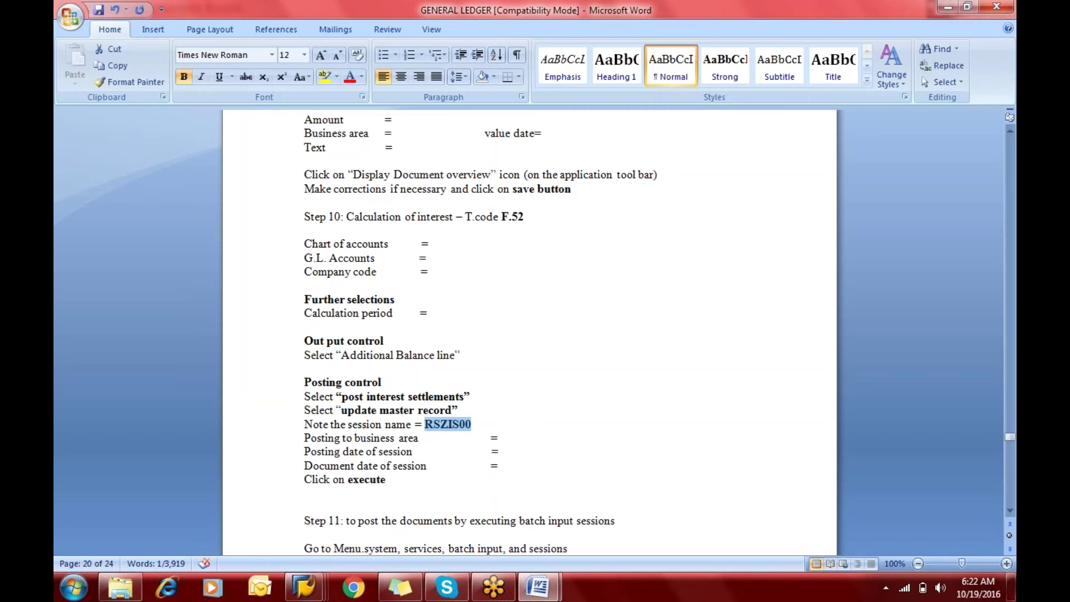
Step: Switch back to SAP and set the posting business area of the session to eric
key(alt+Tab)
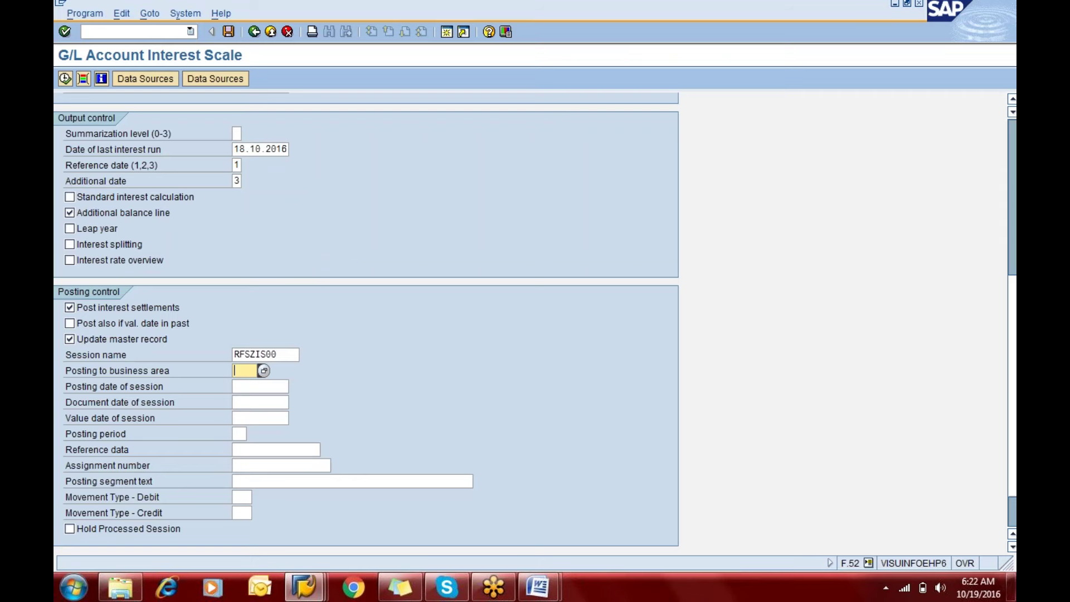
text(eric)
key(Tab)
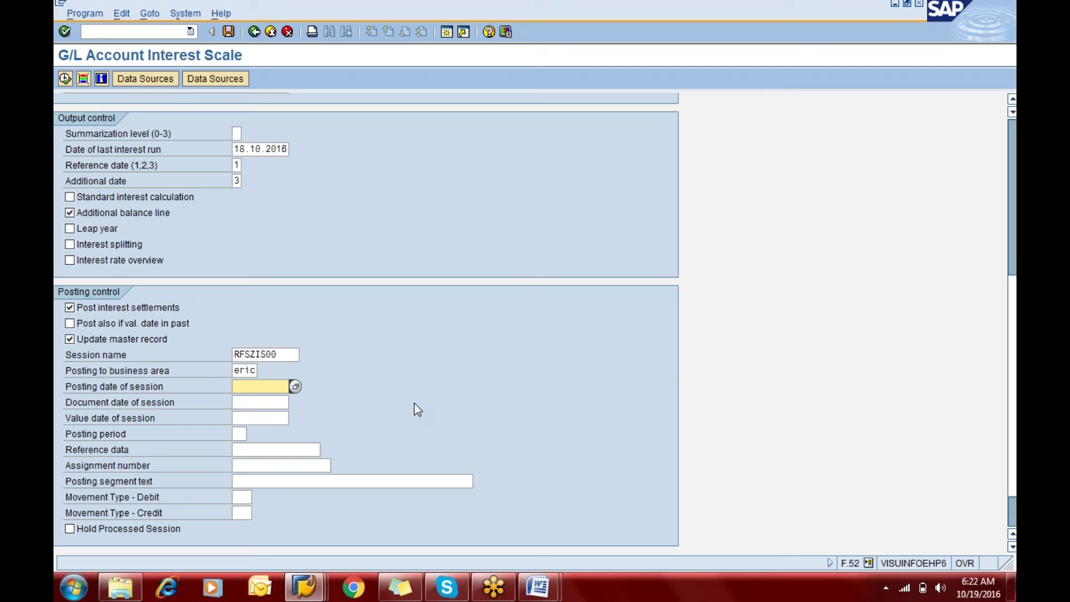
Step: Set the session's posting date and document date to 31.01.2016 and execute the interest calculation
text(31)
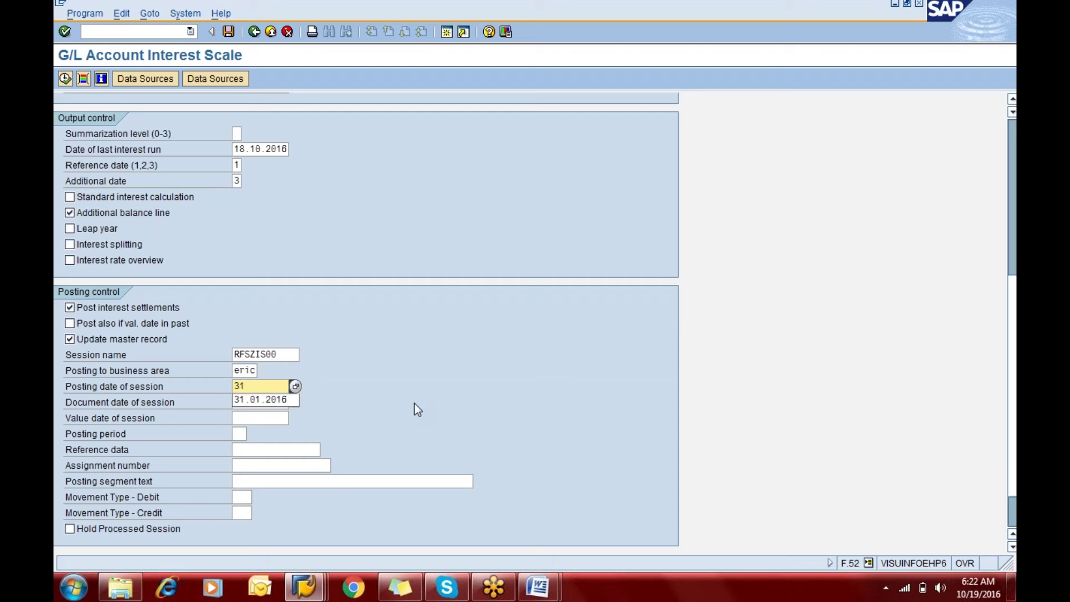
key(Down)
key(Tab)
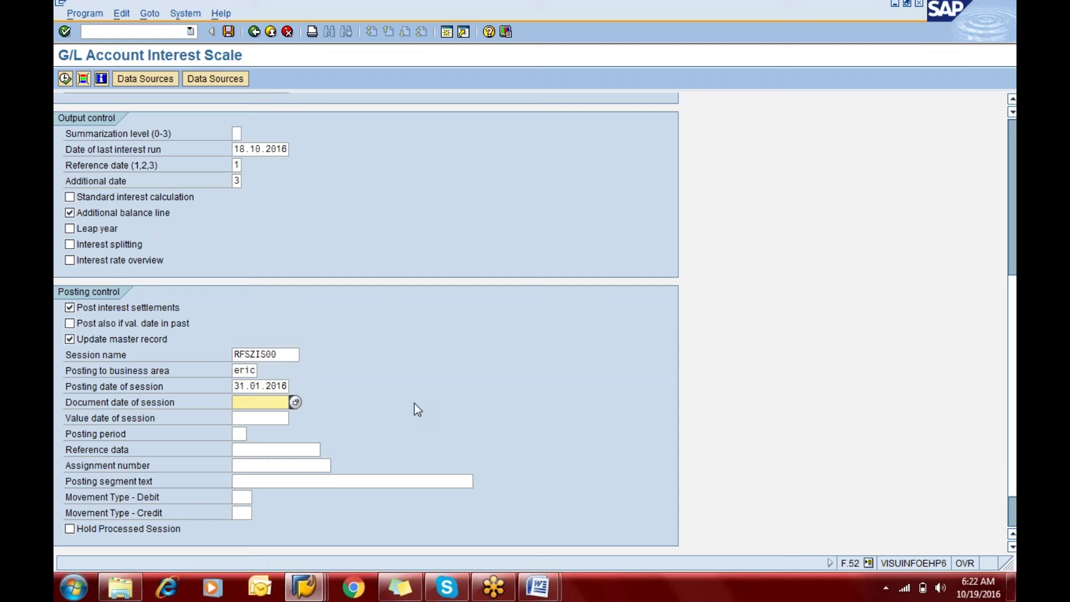
text(3)
key(Down)
key(Tab)
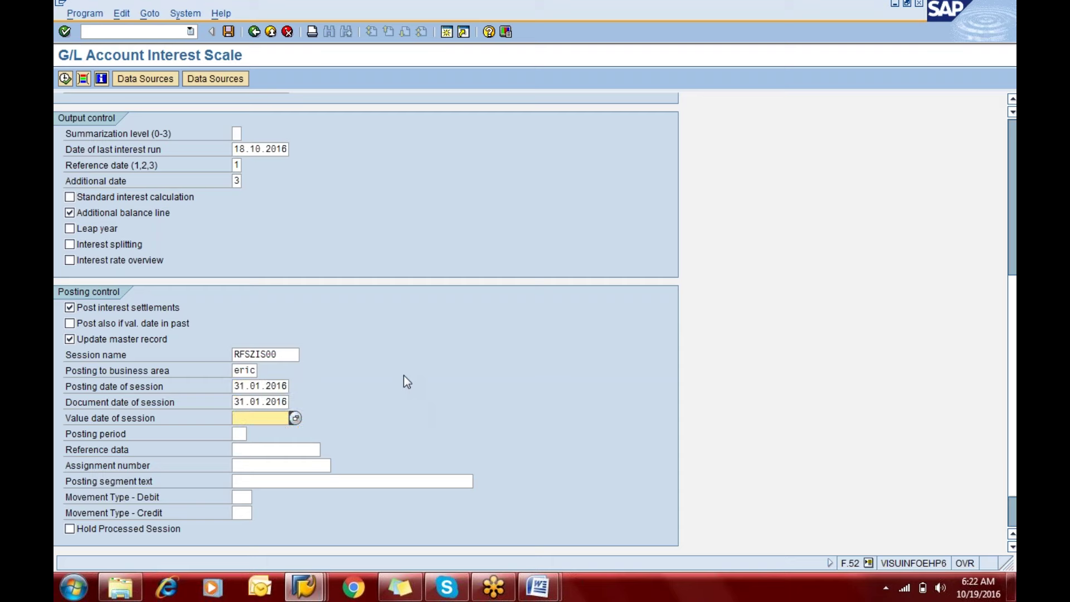
click(65, 79)
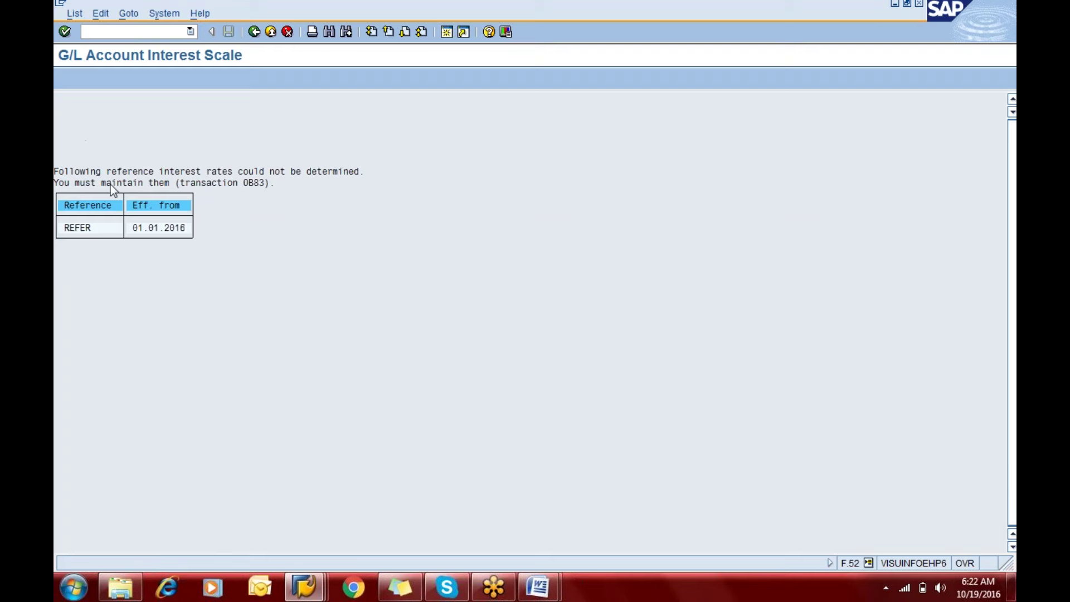
Step: Try to open transaction OB83 to maintain the missing reference interest rate
click(113, 27)
text(/nob83)
key(Return)
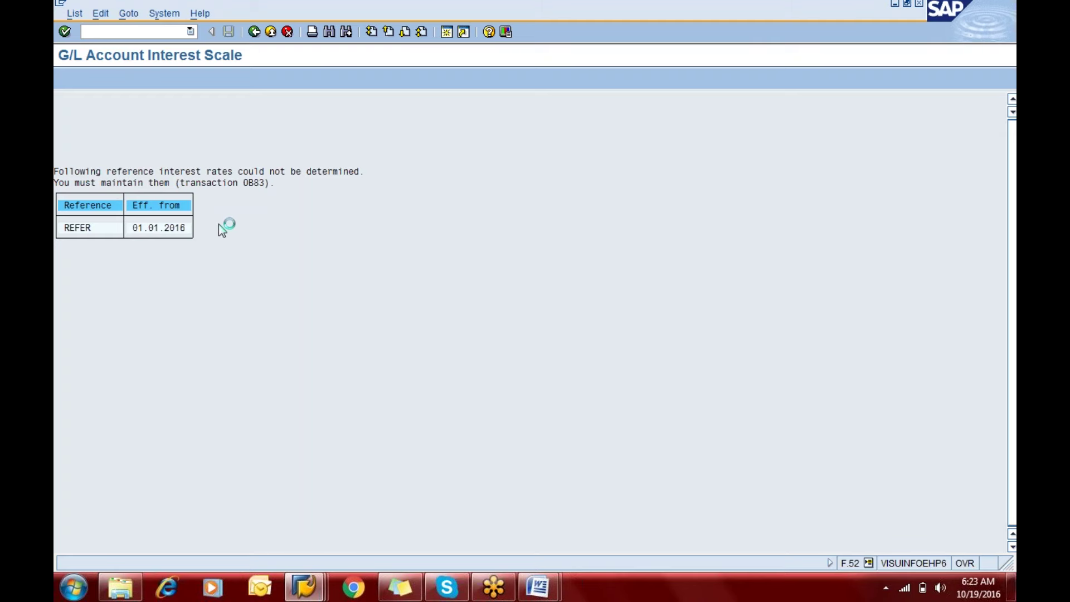
Step: Switch to the G/L Account Groups session, leave that view, and decline displaying the locked OB83 data
click(306, 573)
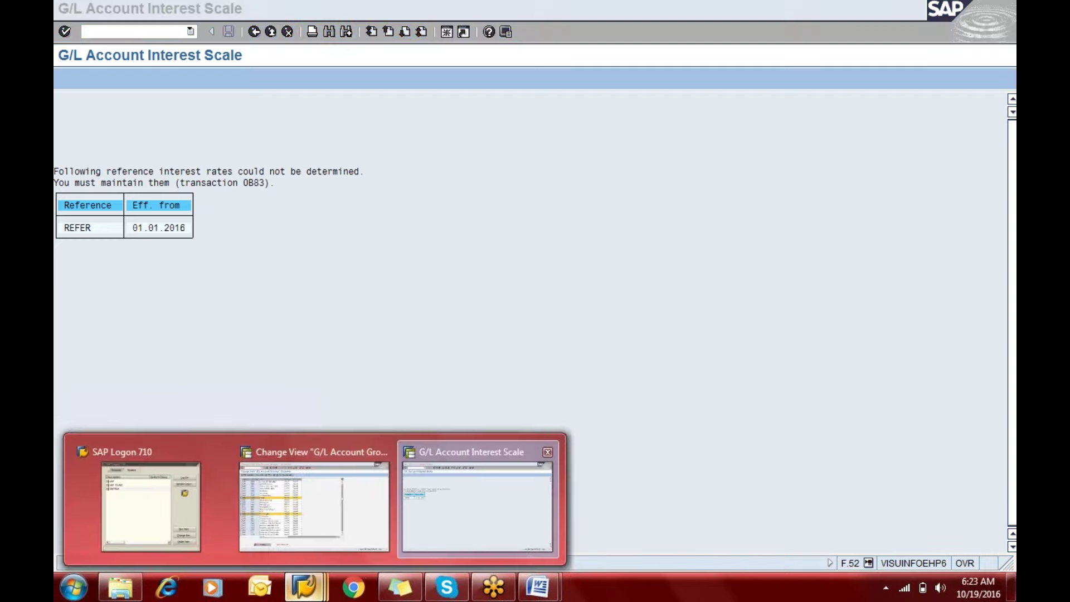
click(305, 582)
click(306, 583)
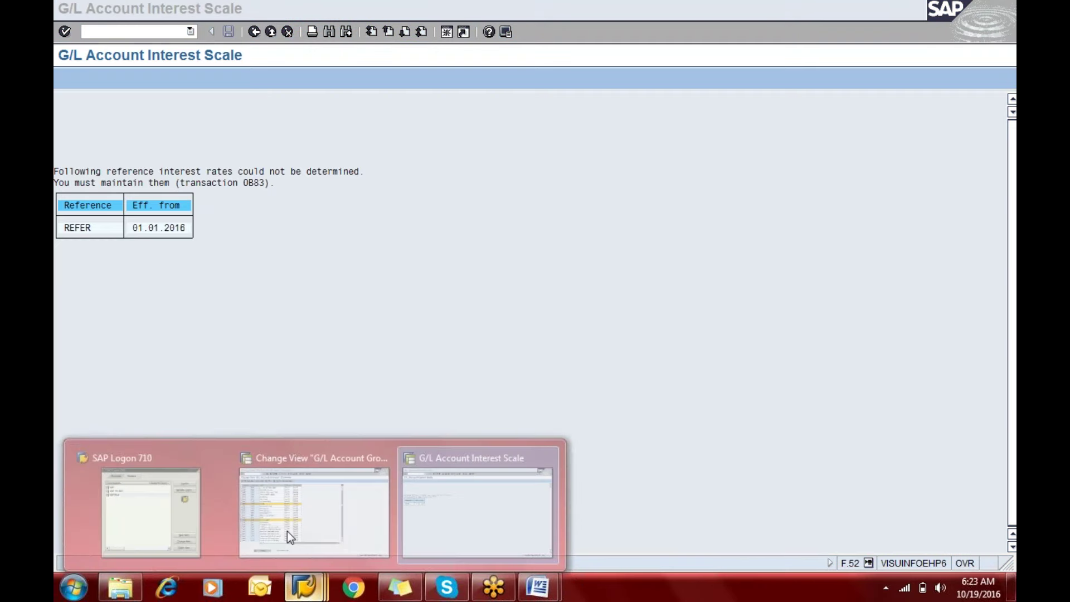
click(277, 494)
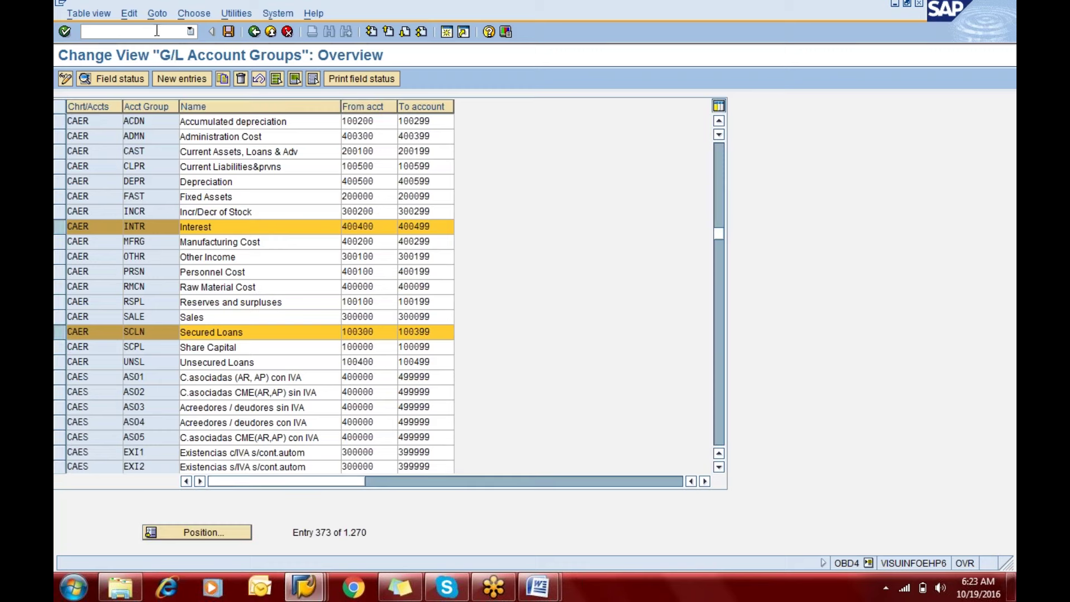
text(/nobd4)
key(Return)
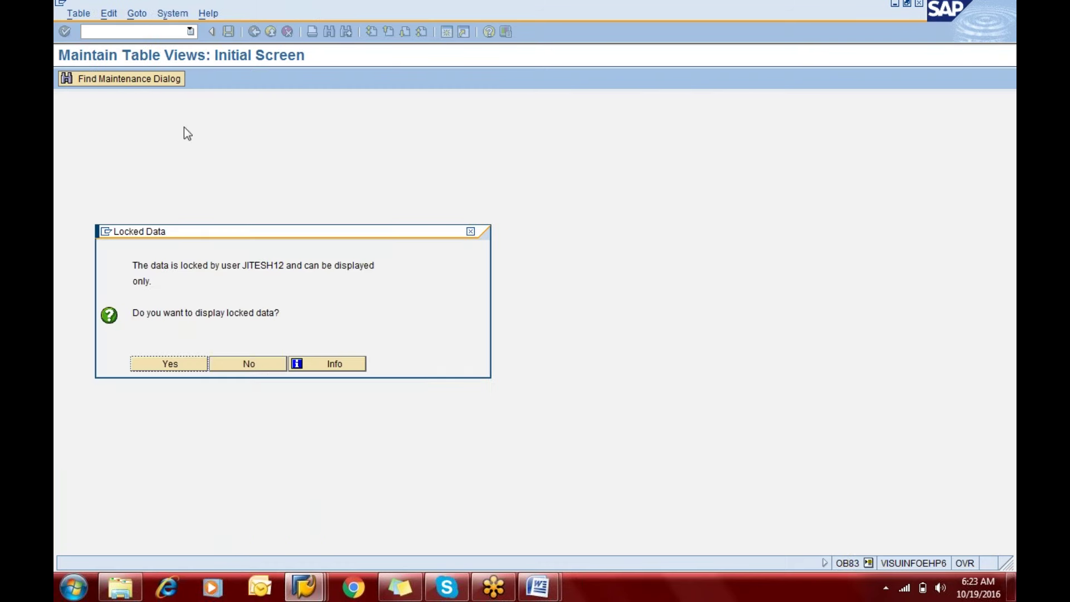
click(260, 366)
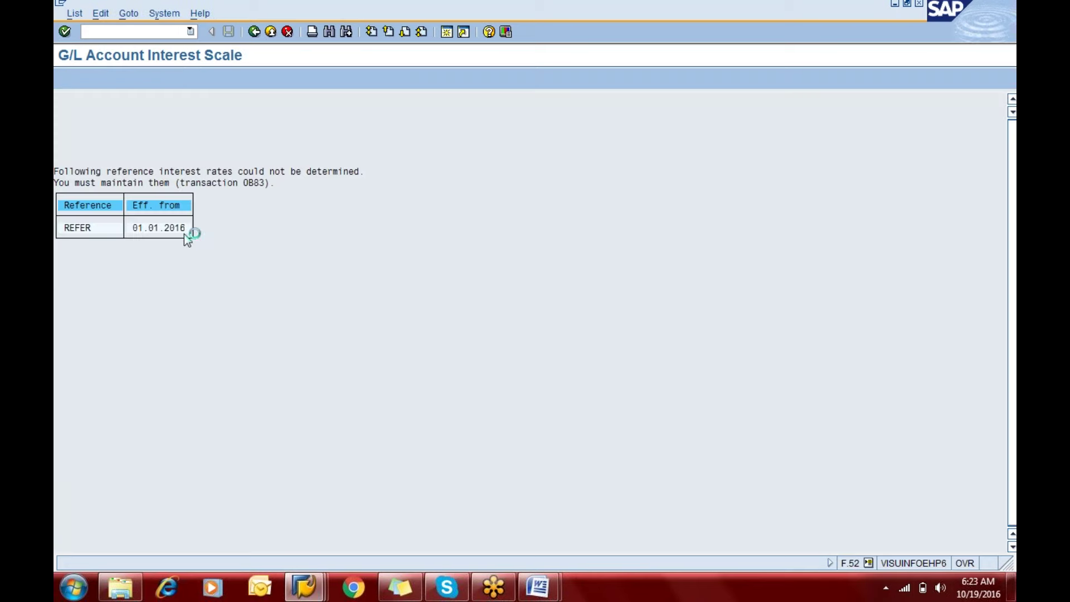
Step: Try opening OB83 again from the SAP Easy Access session and decline displaying the locked data
click(303, 588)
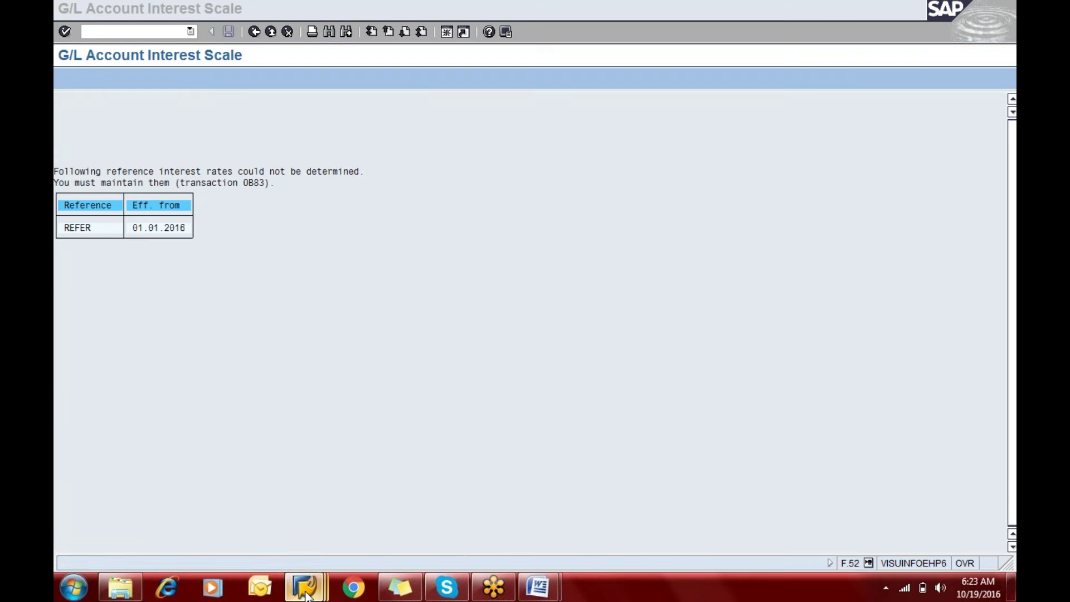
click(262, 489)
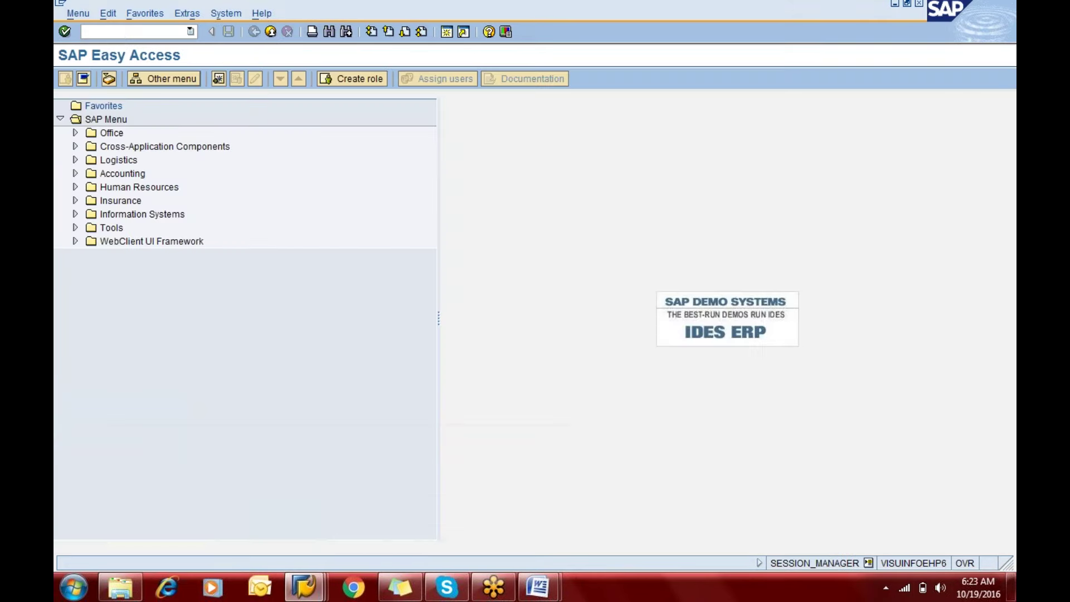
text(fs10n)
key(Return)
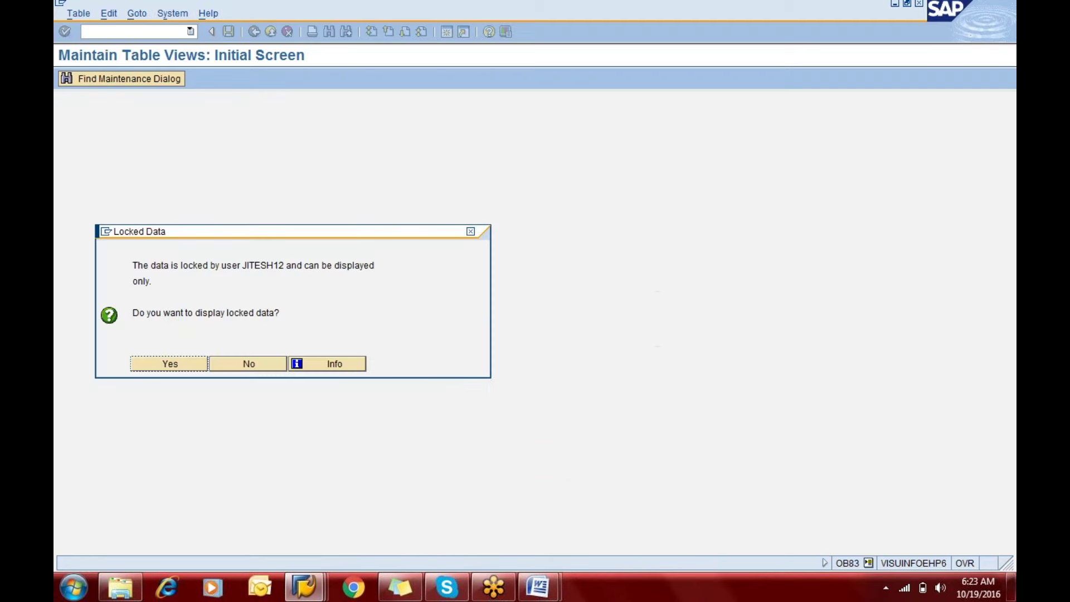
click(245, 363)
Step: Go back through the G/L Account Interest Scale session and bring up the Reference Interest Rate Values view of OB83
mouse_move(309, 583)
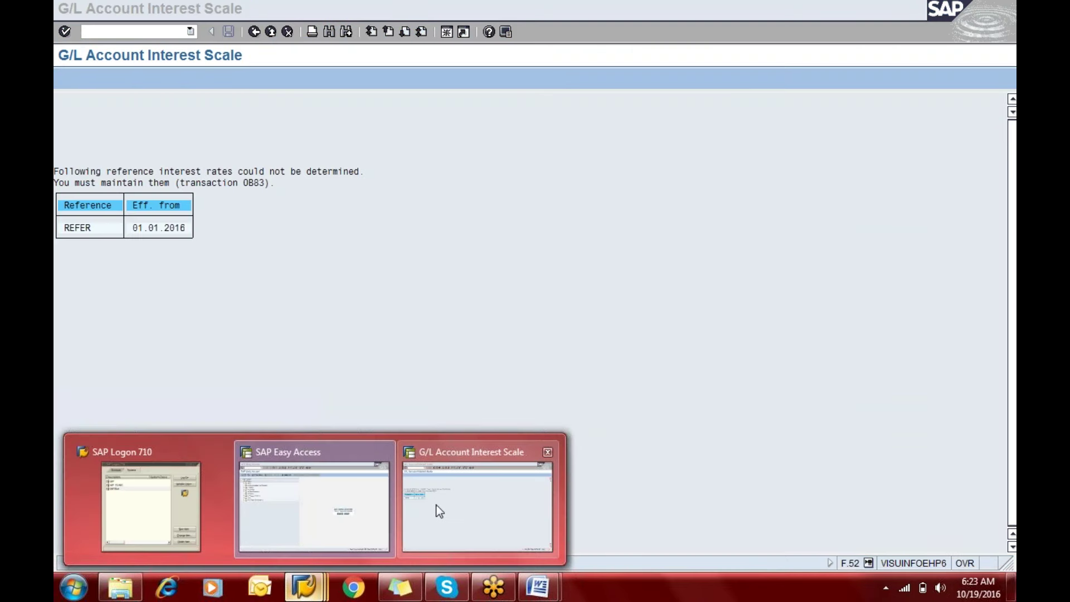
click(435, 505)
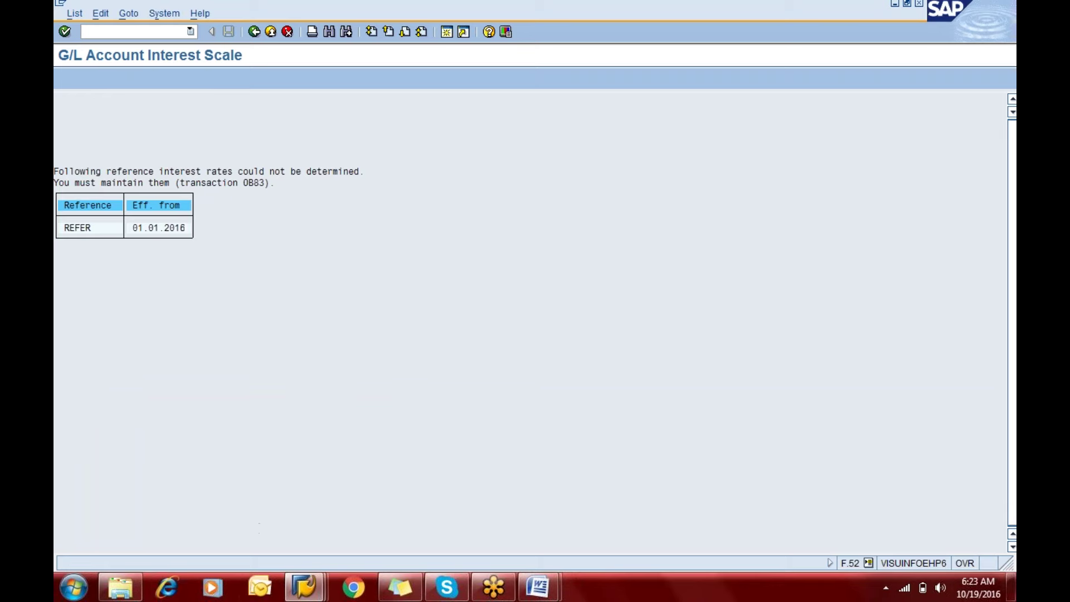
click(302, 588)
click(303, 587)
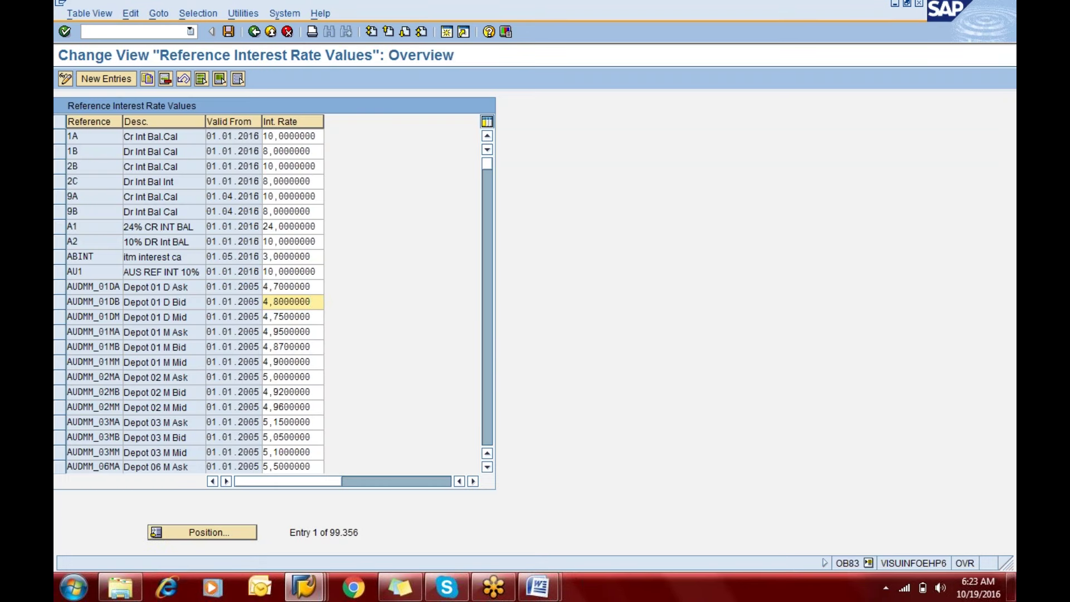
Step: Switch to the General Ledger notes in Word and review the Step 5 instructions for entering interest values with OB83
key(alt+Tab)
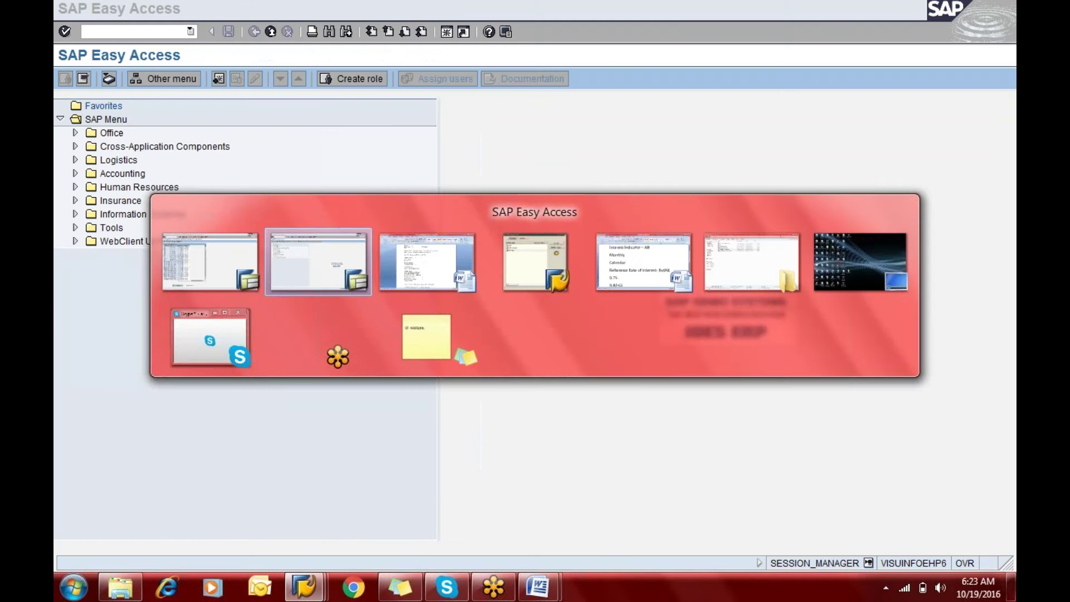
key(alt+Tab)
scroll(480, 334, up, 5)
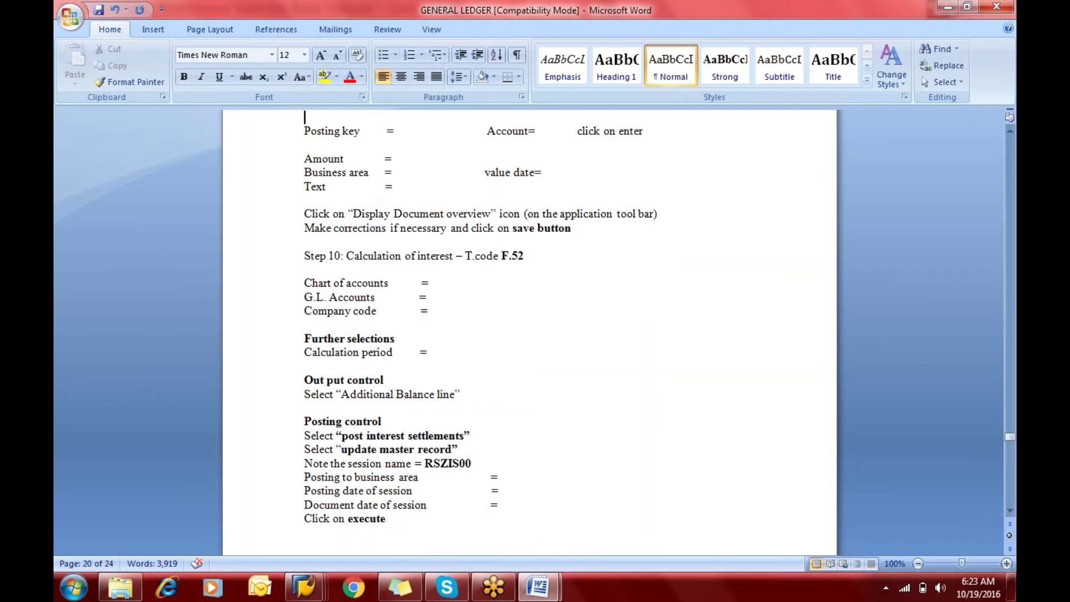
scroll(529, 335, up, 13)
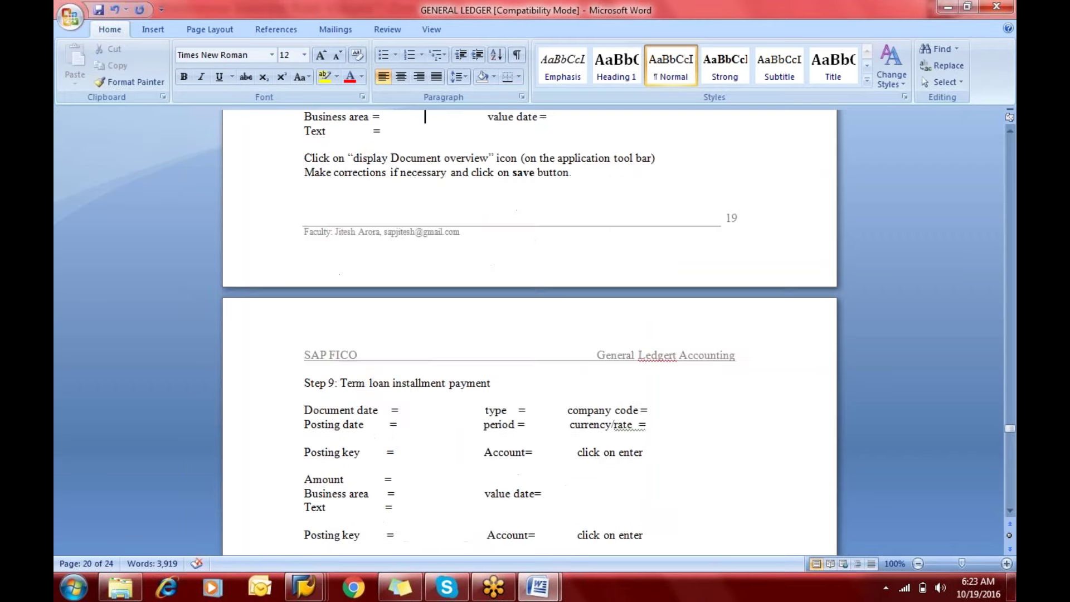
scroll(530, 335, up, 4)
scroll(529, 334, up, 14)
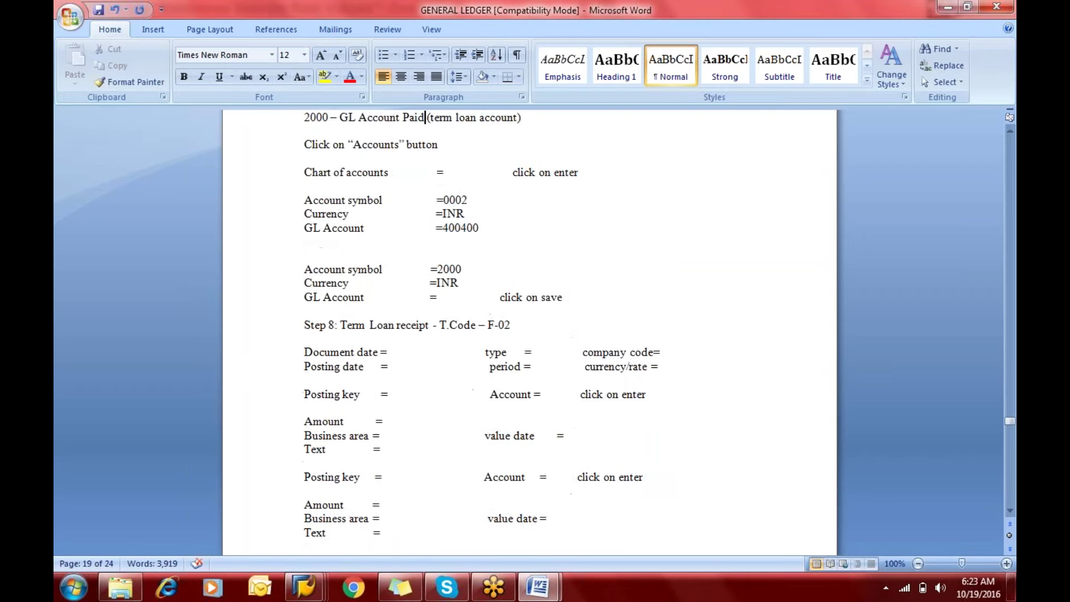
scroll(529, 335, up, 9)
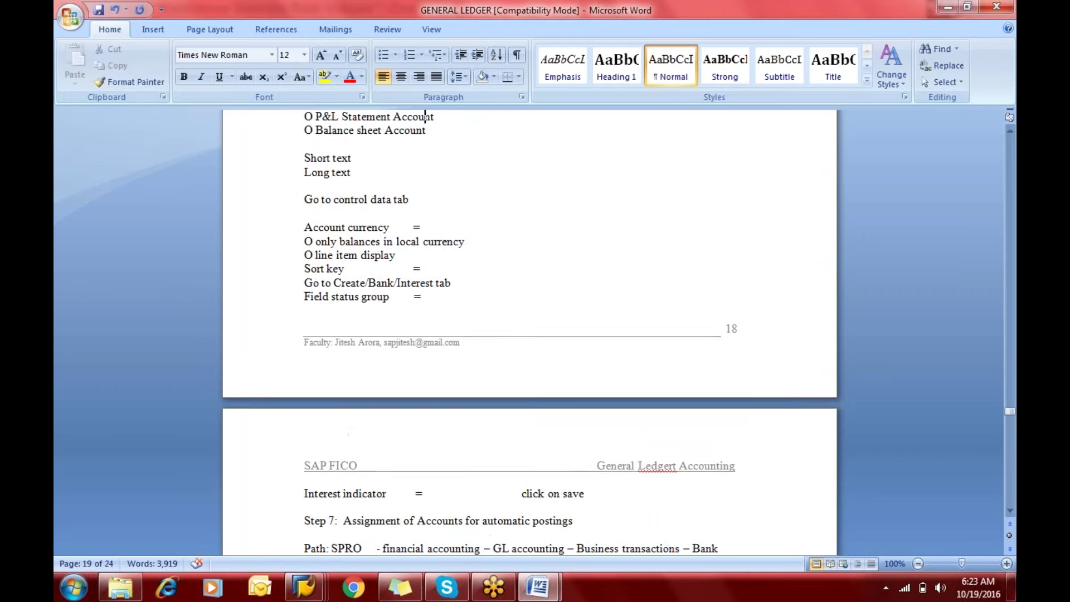
scroll(425, 117, up, 15)
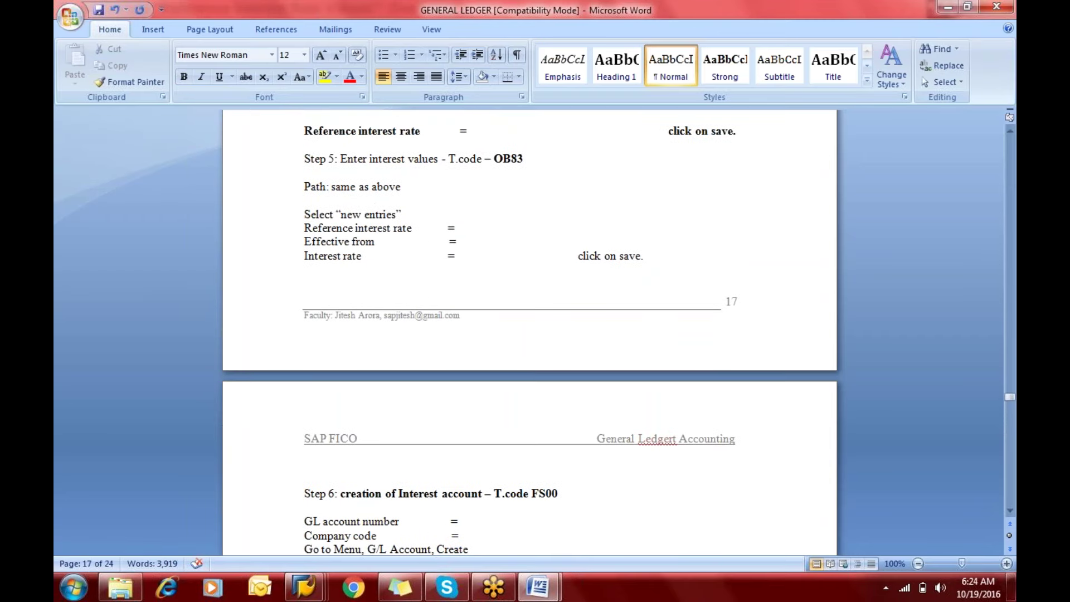
scroll(424, 131, up, 3)
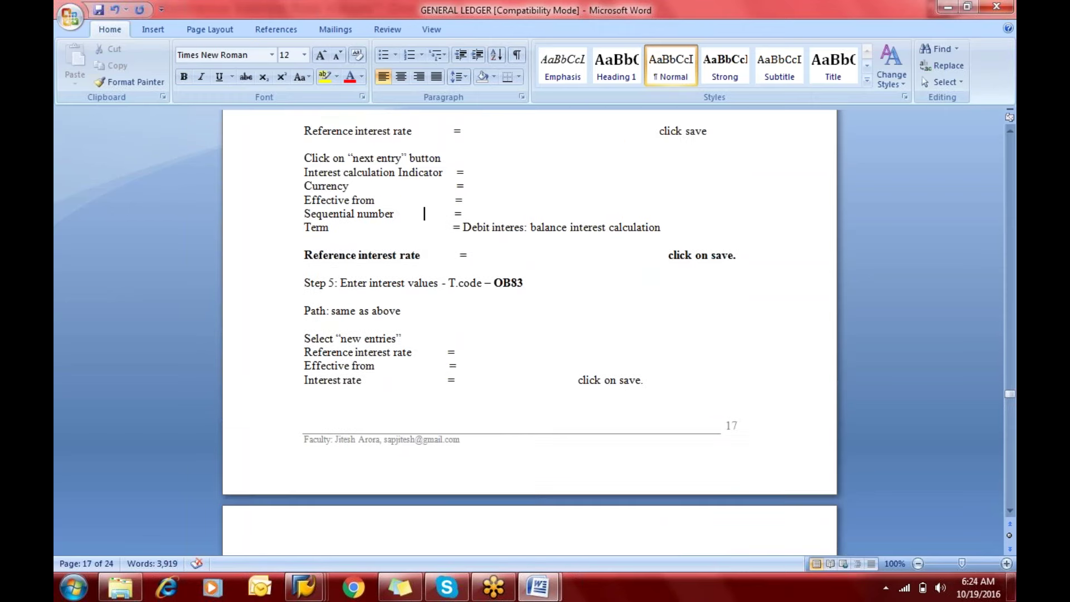
key(Down)
key(Down)
key(Down)
key(Down)
key(Down)
key(Down)
key(Down)
key(Down)
key(Down)
key(Down)
key(Down)
key(Down)
key(Down)
key(Down)
key(Down)
key(Down)
key(Down)
key(Down)
key(Down)
key(Down)
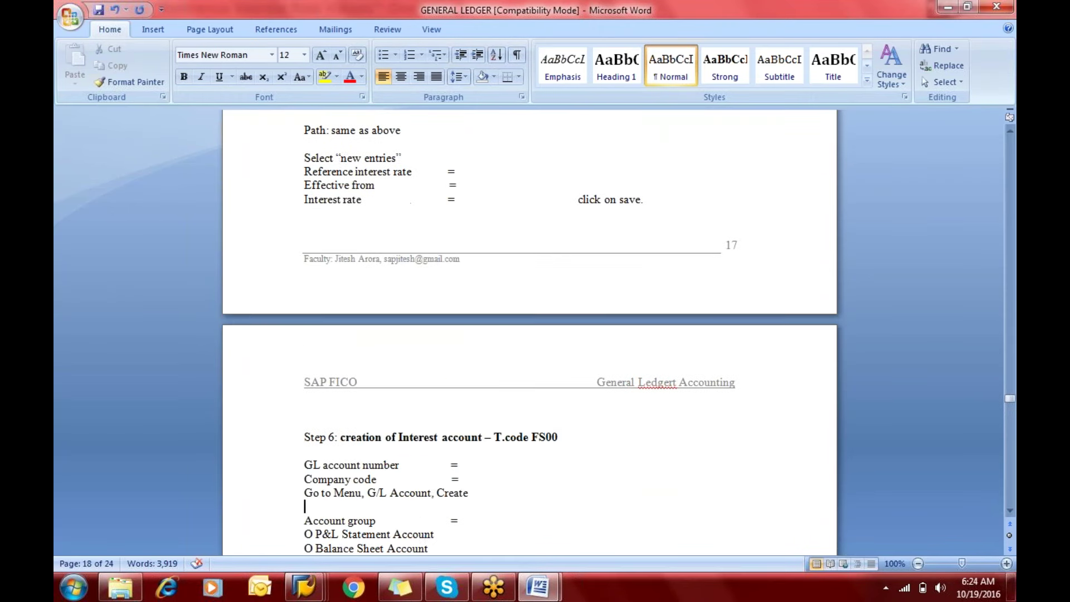
key(Up)
key(Up)
key(Up)
key(Up)
key(Up)
key(Up)
key(Up)
key(Up)
key(Up)
key(Up)
key(Up)
key(Up)
key(Up)
key(Up)
key(Up)
key(Up)
key(Up)
key(Down)
key(Down)
key(Down)
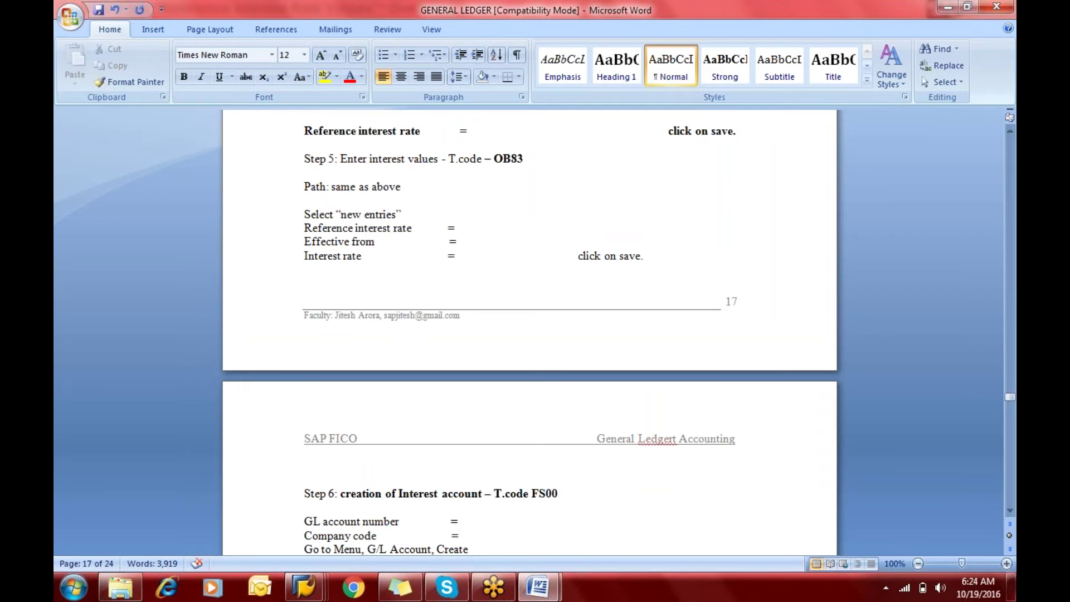
Step: Switch back to SAP, run SPRO, and expand the IMG through Financial Accounting, General Ledger Accounting and Business Transactions to Bank Account Interest Calculation
key(alt+Tab)
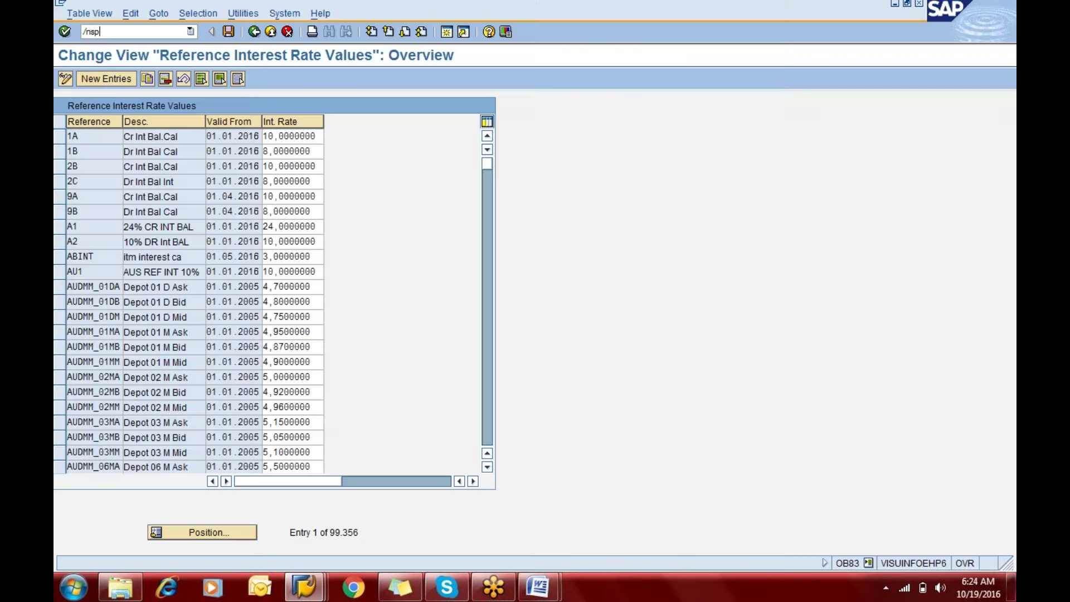
key(alt+Tab)
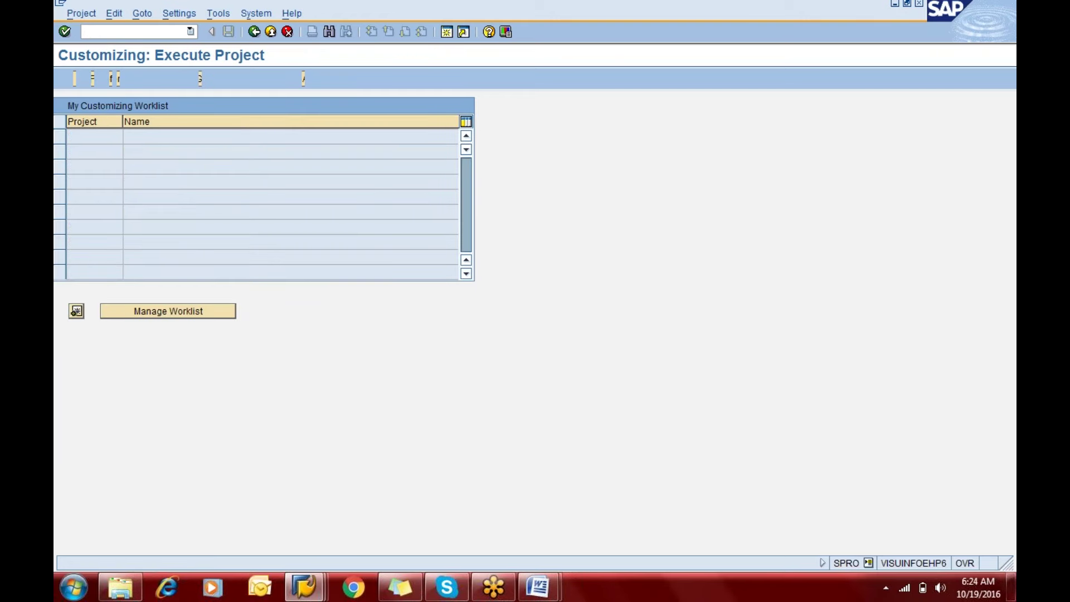
click(75, 283)
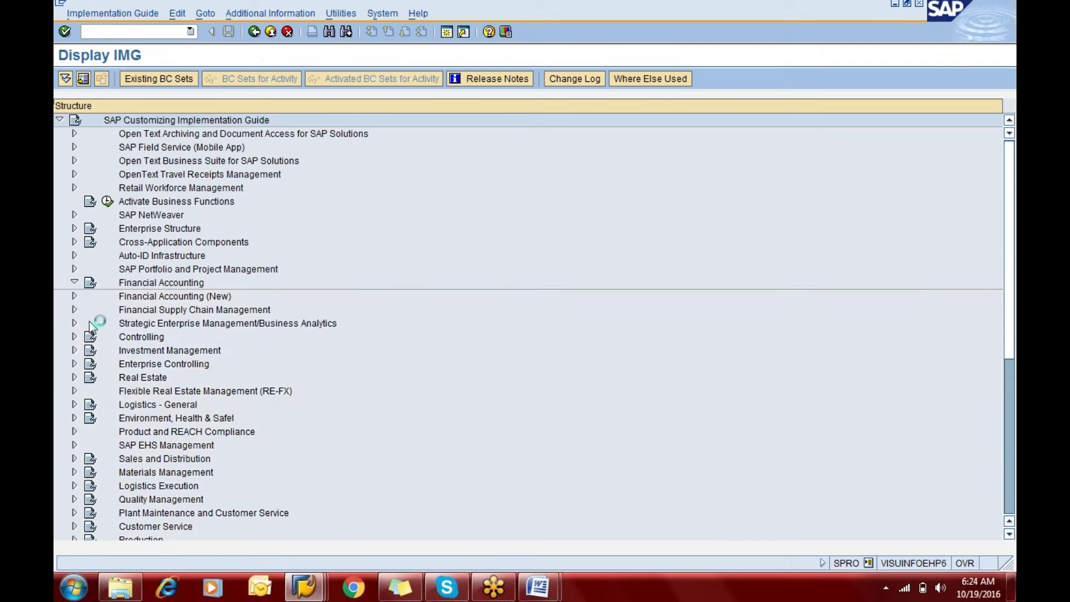
click(90, 310)
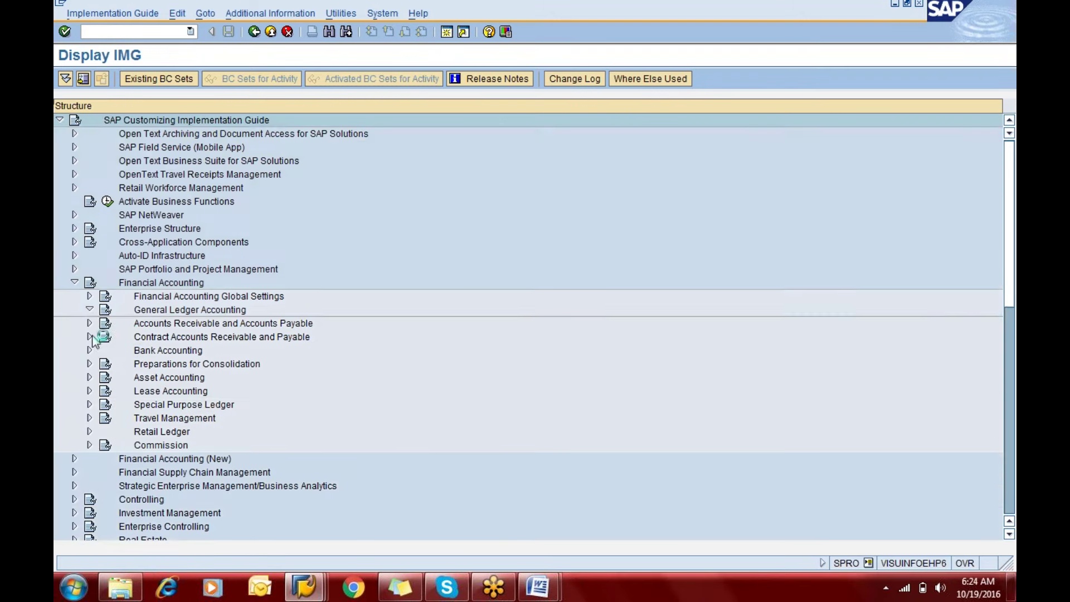
click(104, 336)
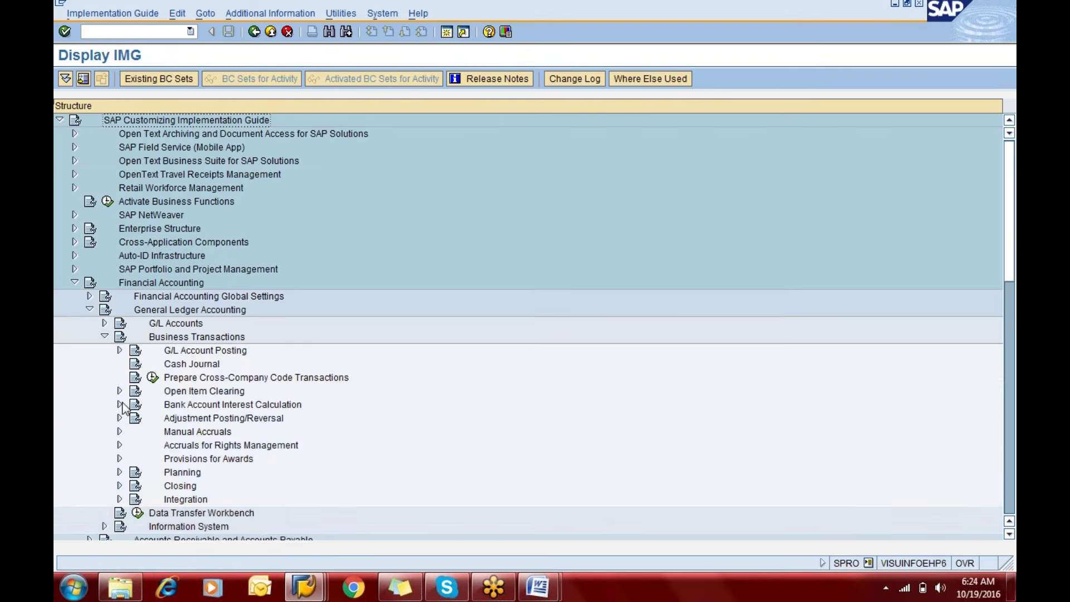
click(120, 404)
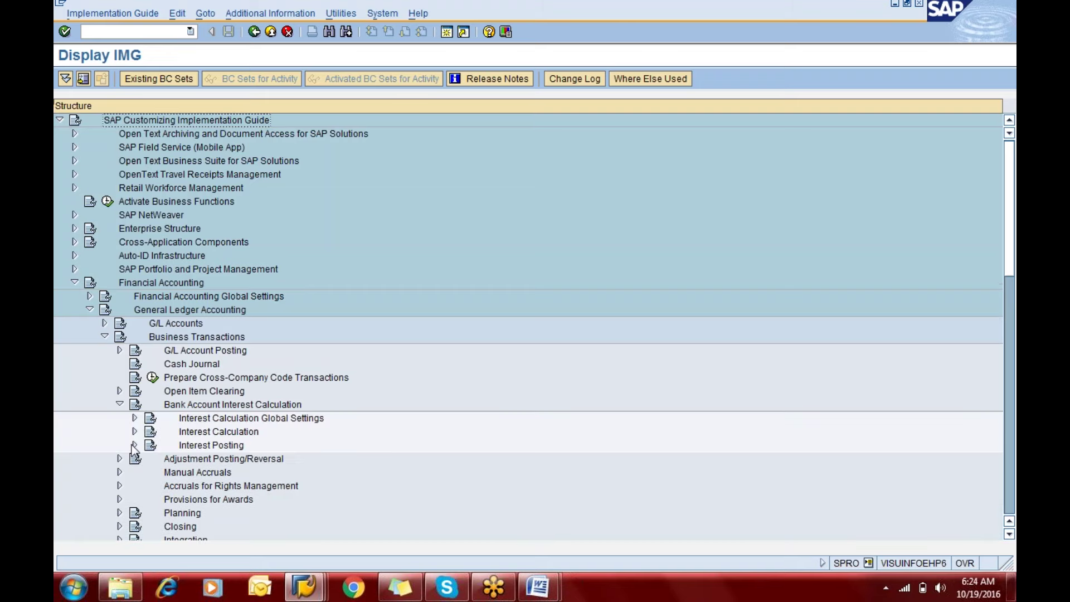
Step: Expand Interest Calculation under Bank Account Interest Calculation and open the Enter Interest Values activity
click(133, 444)
click(134, 444)
click(134, 431)
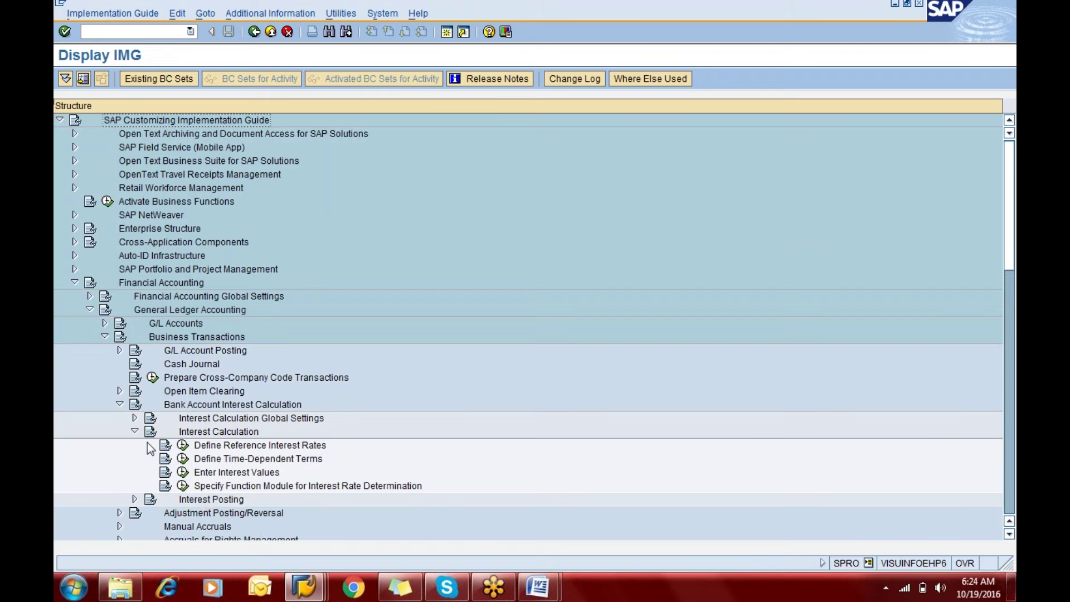
click(183, 473)
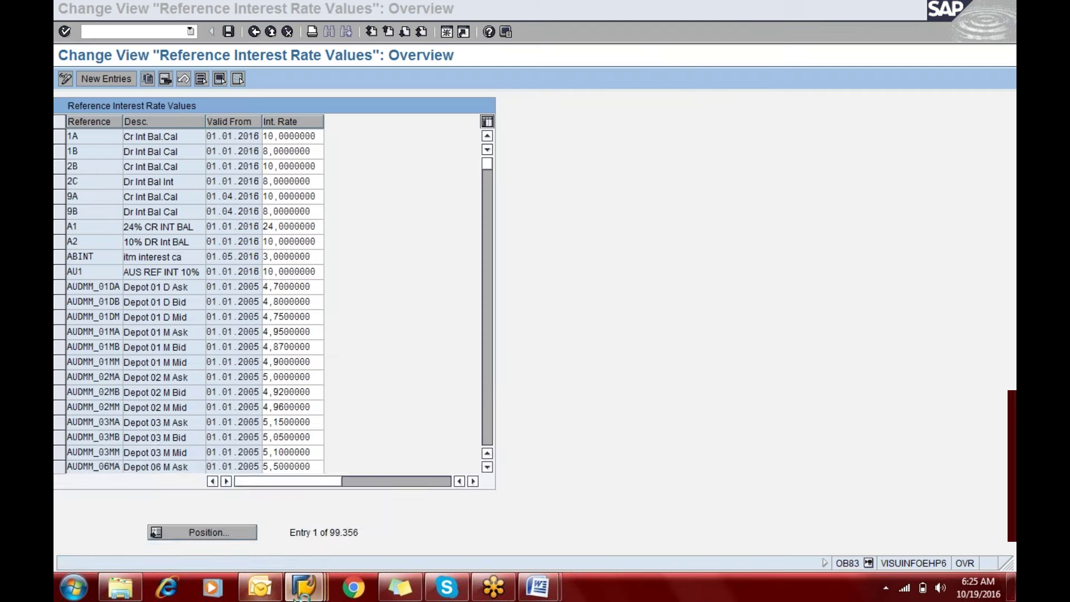
Step: In the OB83 session, add a new entry for reference rate REFER, valid from 01.01.2016, with interest rate 9
mouse_move(304, 595)
click(478, 509)
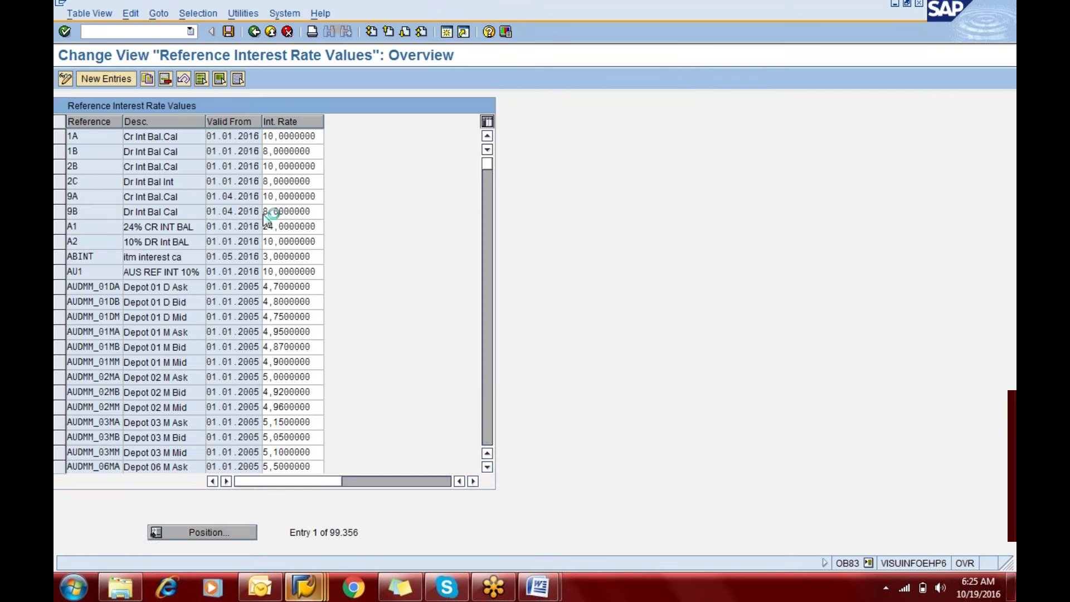
click(111, 79)
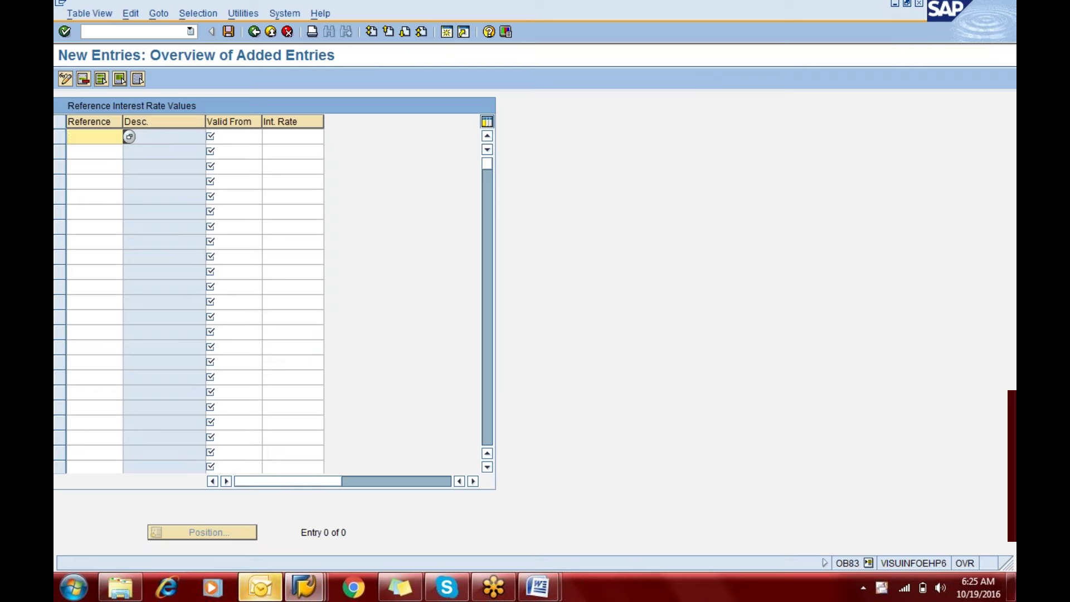
text(refer)
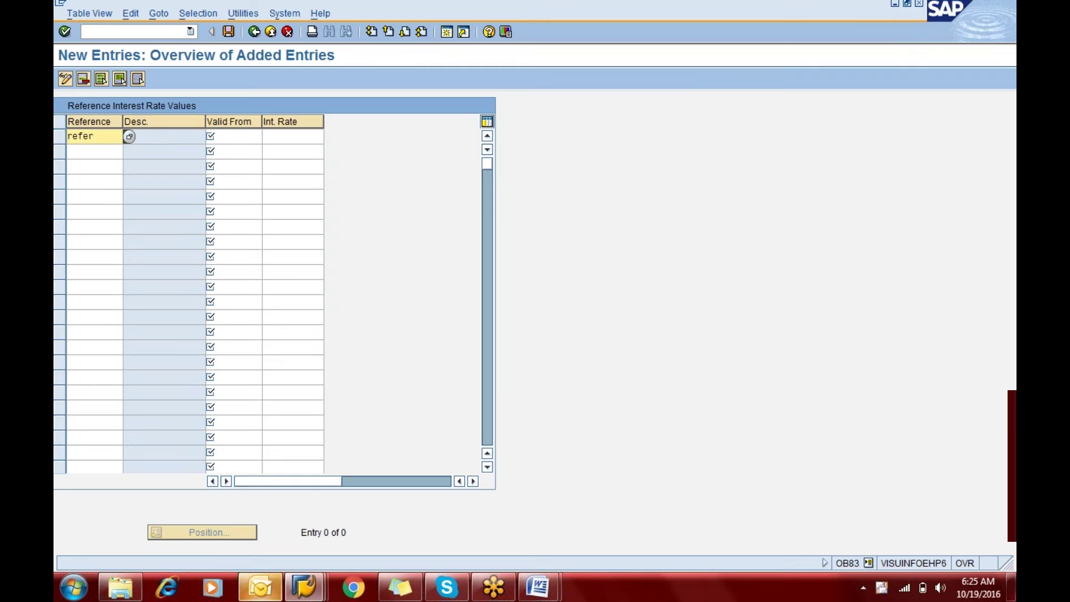
key(Tab)
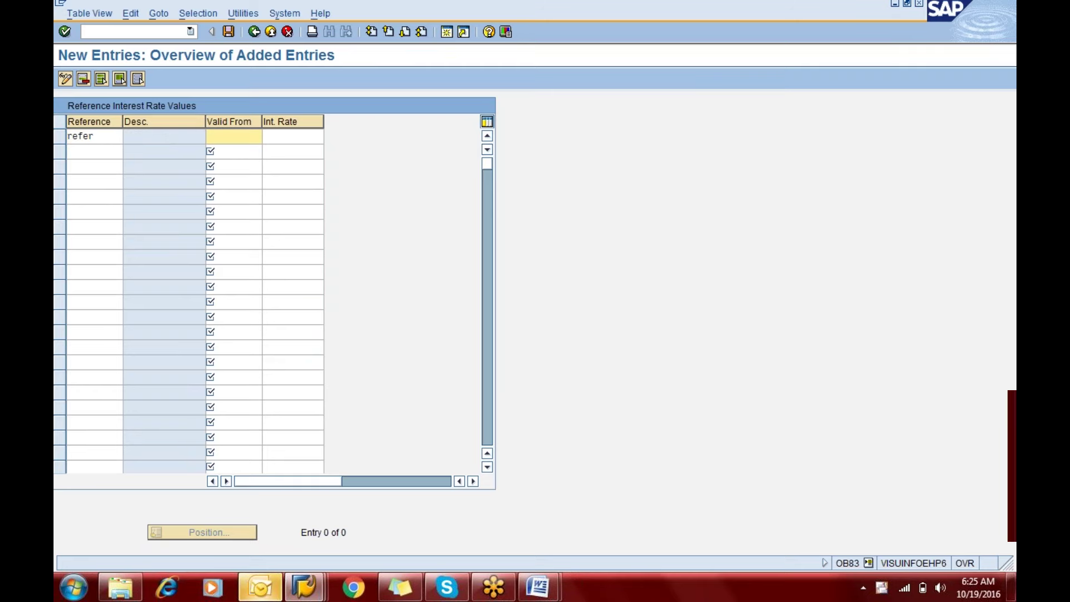
text(0)
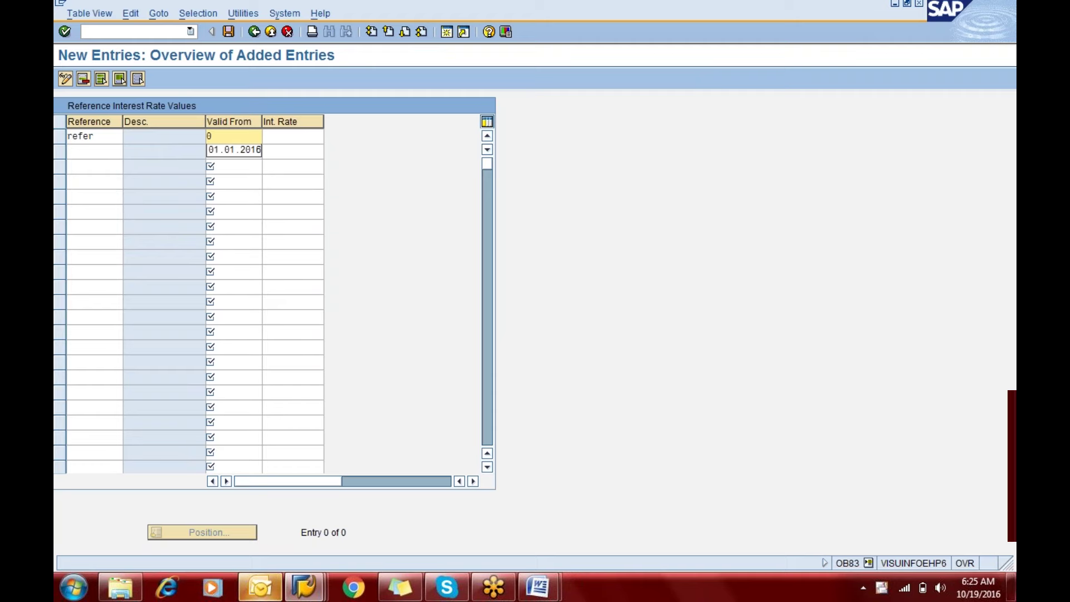
key(Down)
key(Tab)
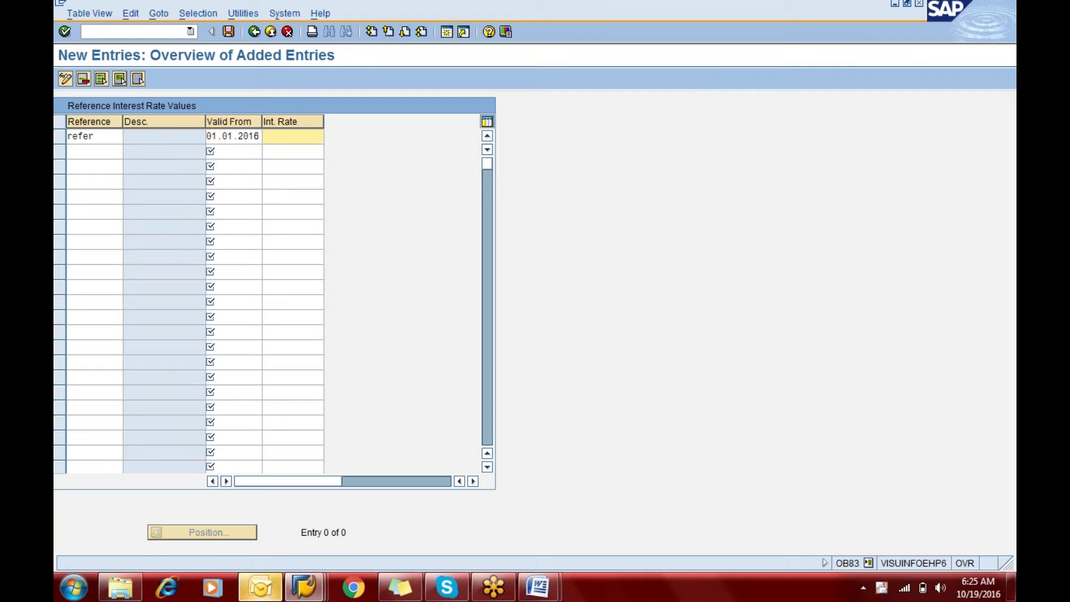
text(9)
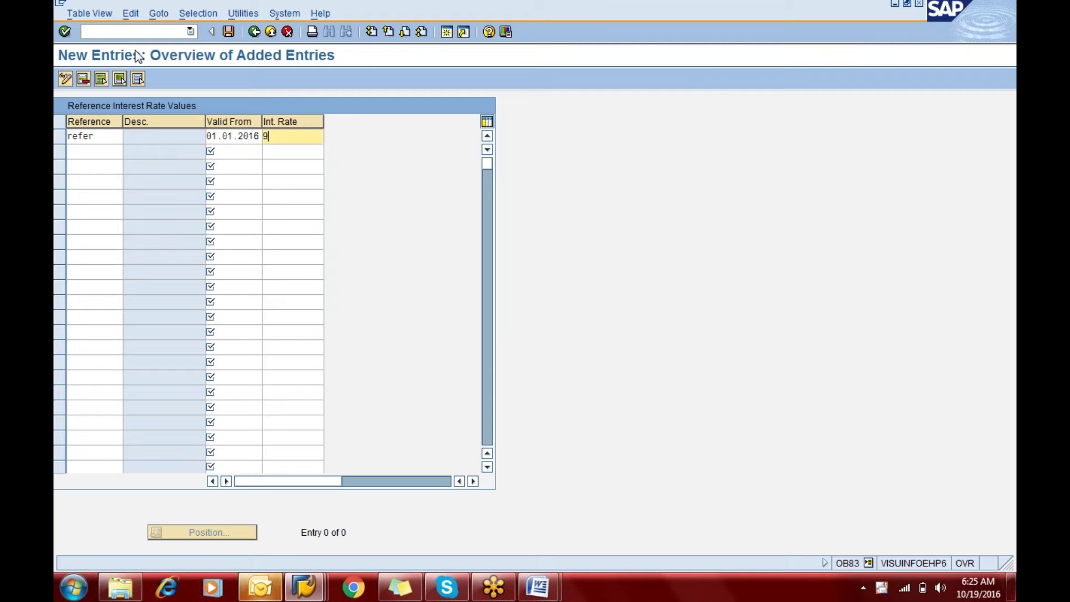
Step: Save the new reference interest rate value under the proposed customizing request FI_ERIC_Project
click(229, 31)
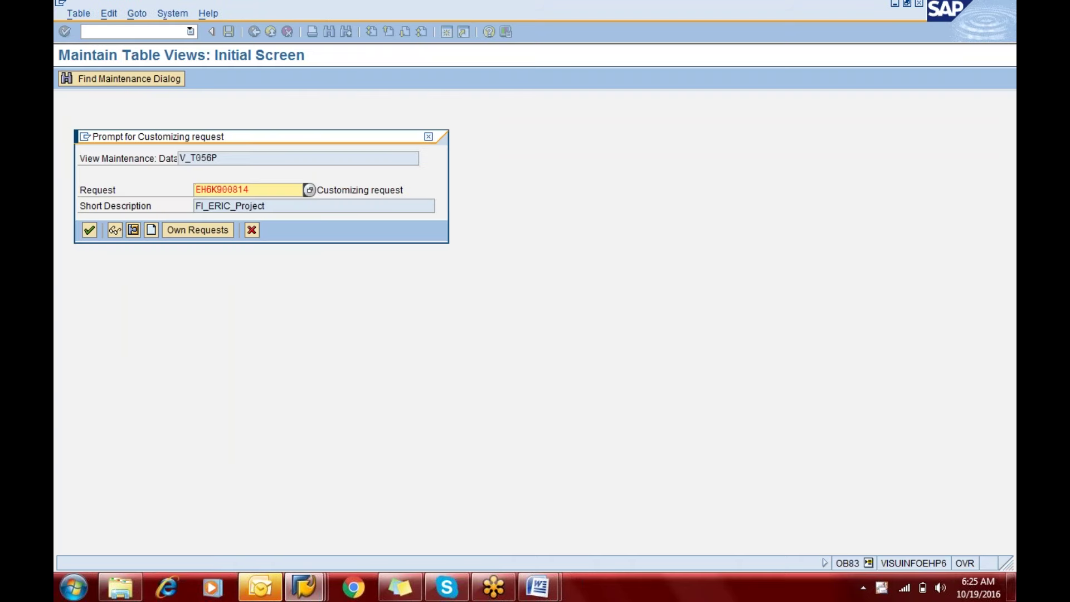
key(Return)
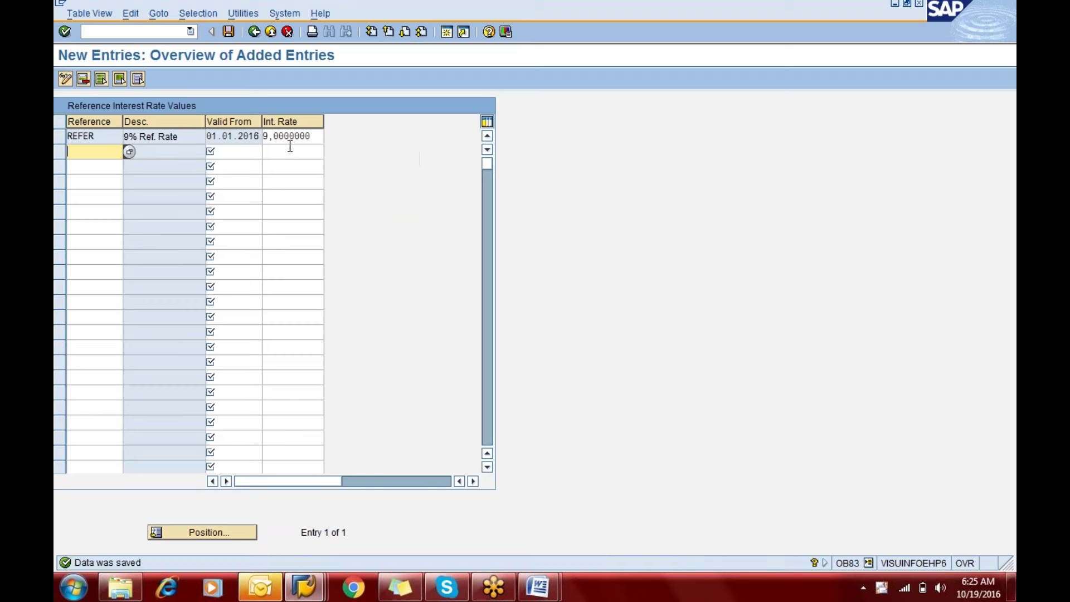
click(273, 136)
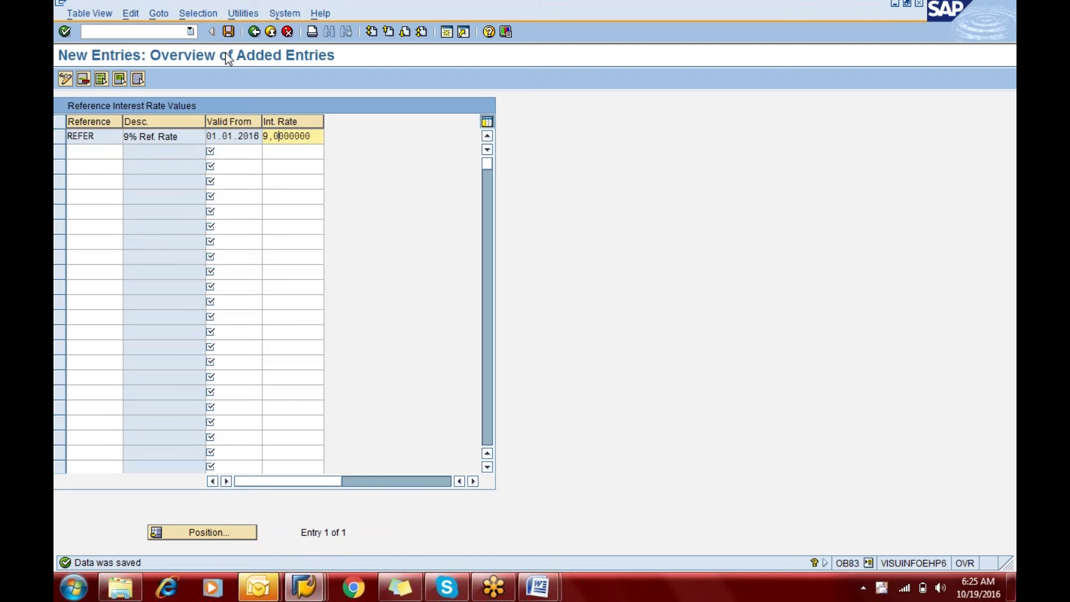